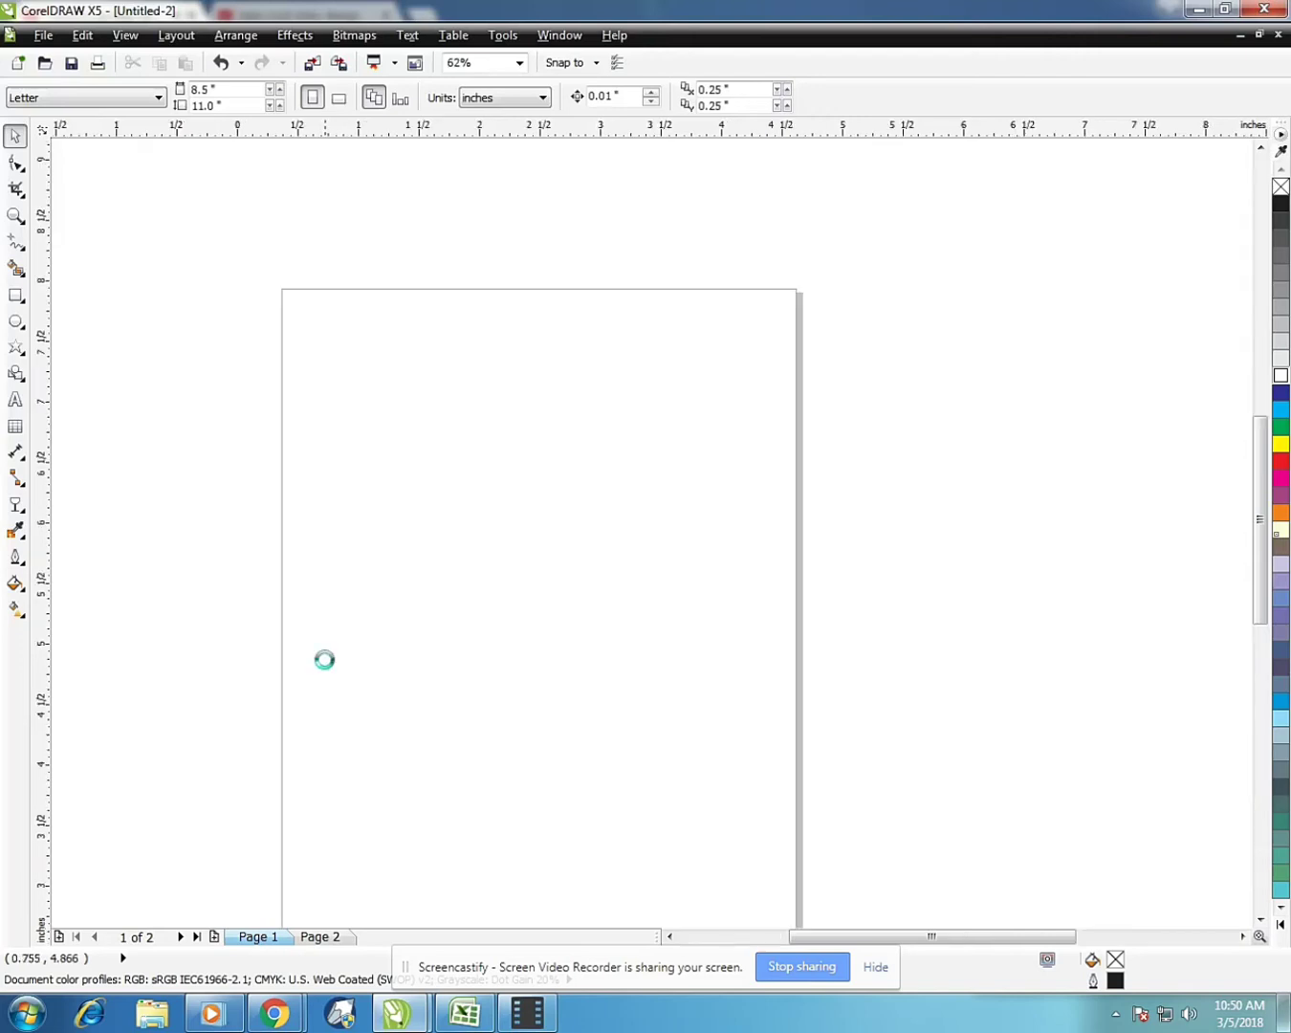
Draw a large circle on the page with the Ellipse tool
{"action": "scroll", "coordinate": [719, 490], "scroll_direction": "down", "scroll_amount": 1}
{"action": "scroll", "coordinate": [873, 416], "scroll_direction": "up", "scroll_amount": 1}
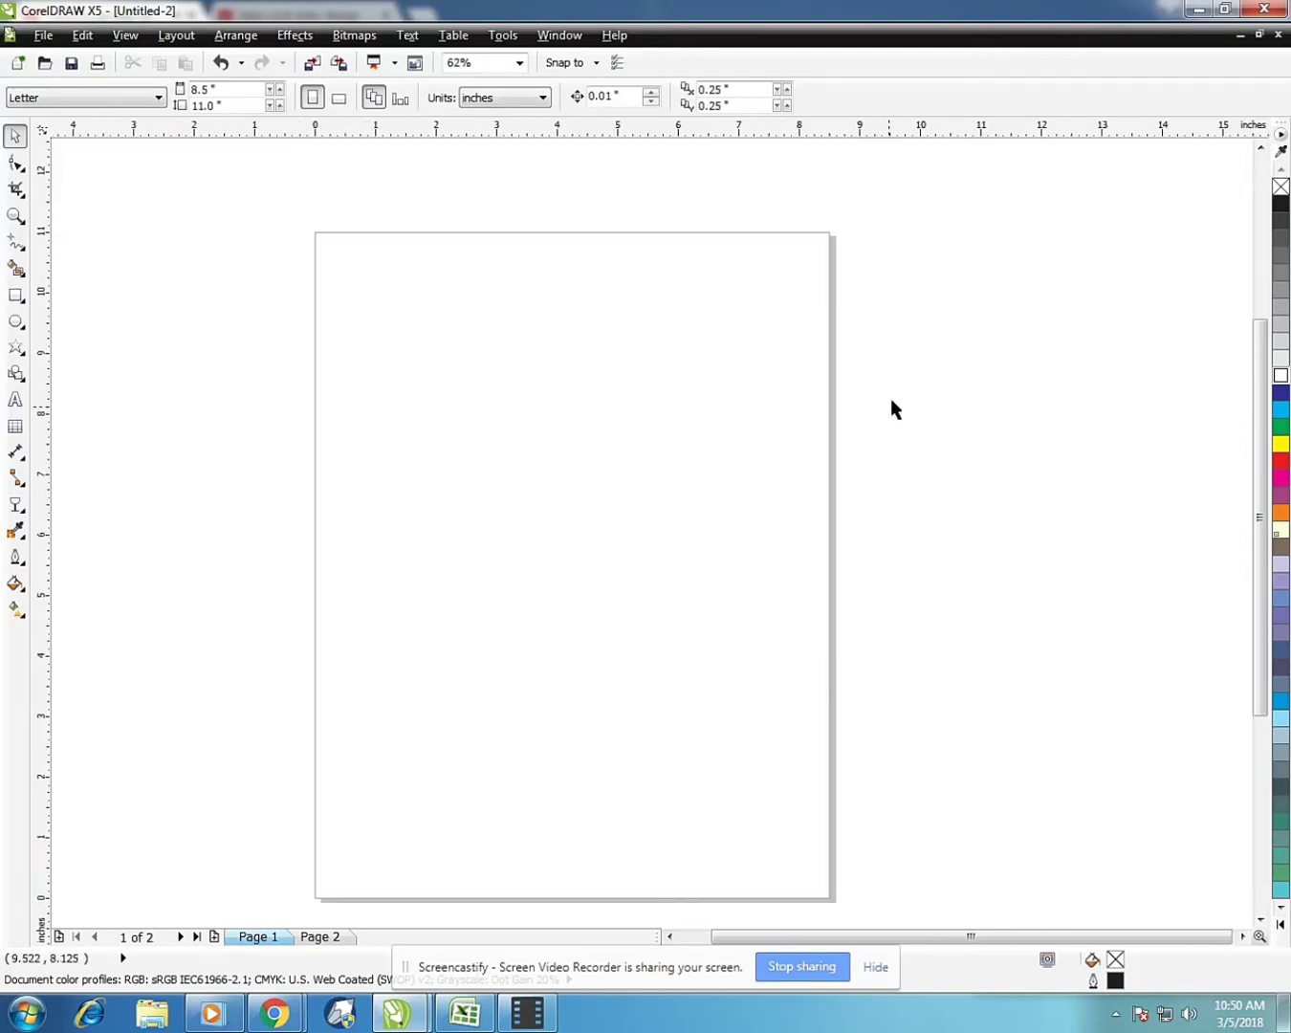
{"action": "left_click", "coordinate": [17, 321]}
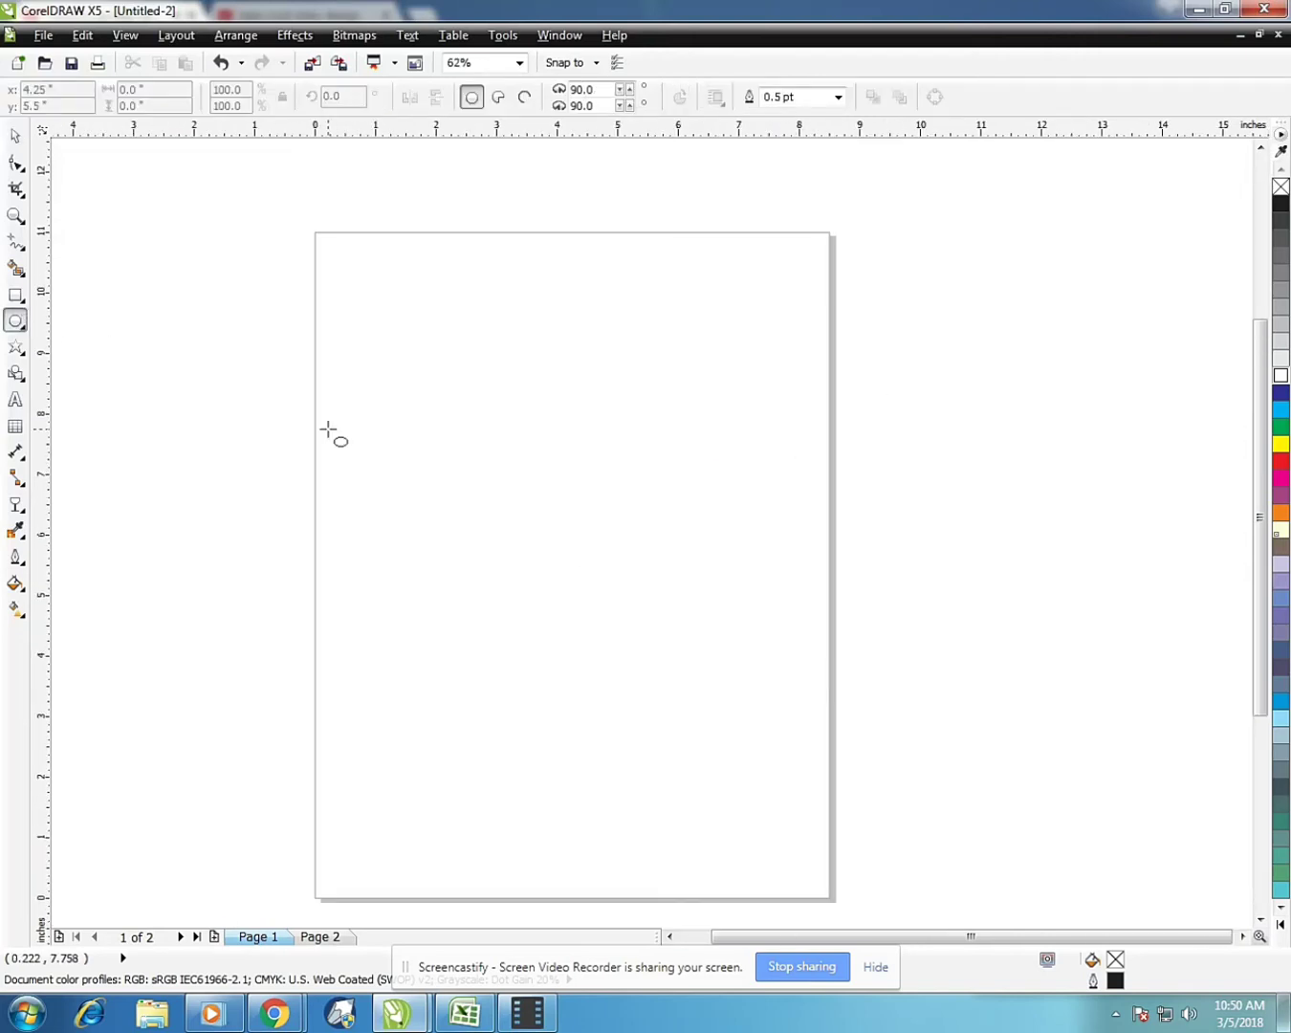
{"action": "left_click_drag", "start_coordinate": [381, 403], "coordinate": [680, 513]}
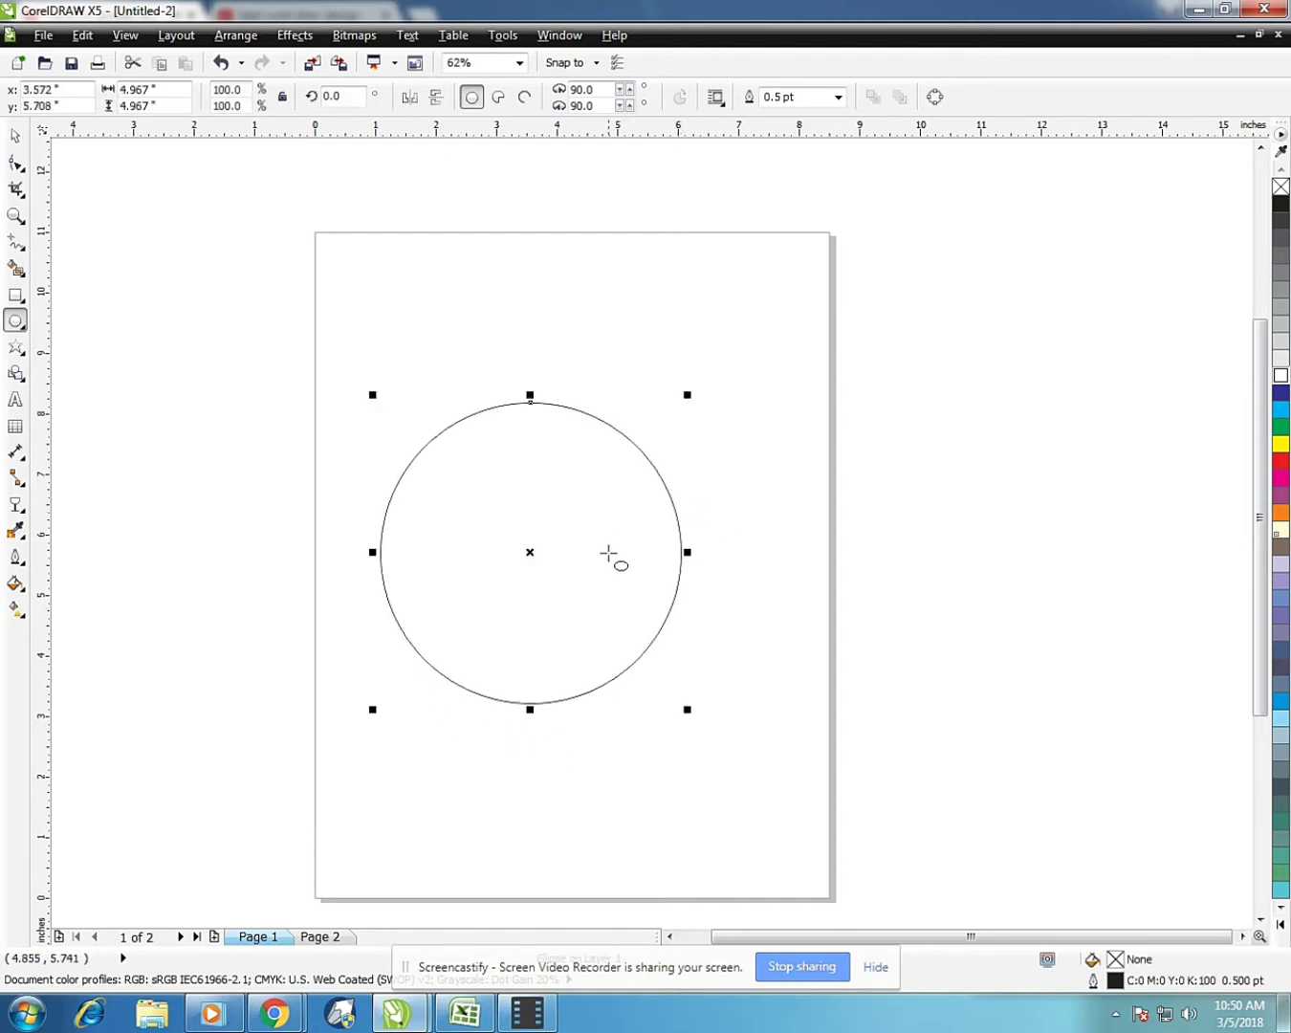
Leave a smaller concentric duplicate inside the circle, then select both circles
{"action": "mouse_move", "coordinate": [689, 392]}
{"action": "left_mouse_down"}
{"action": "mouse_move", "coordinate": [683, 439]}
{"action": "mouse_move", "coordinate": [670, 442]}
{"action": "left_mouse_up"}
{"action": "key", "text": "ctrl+z"}
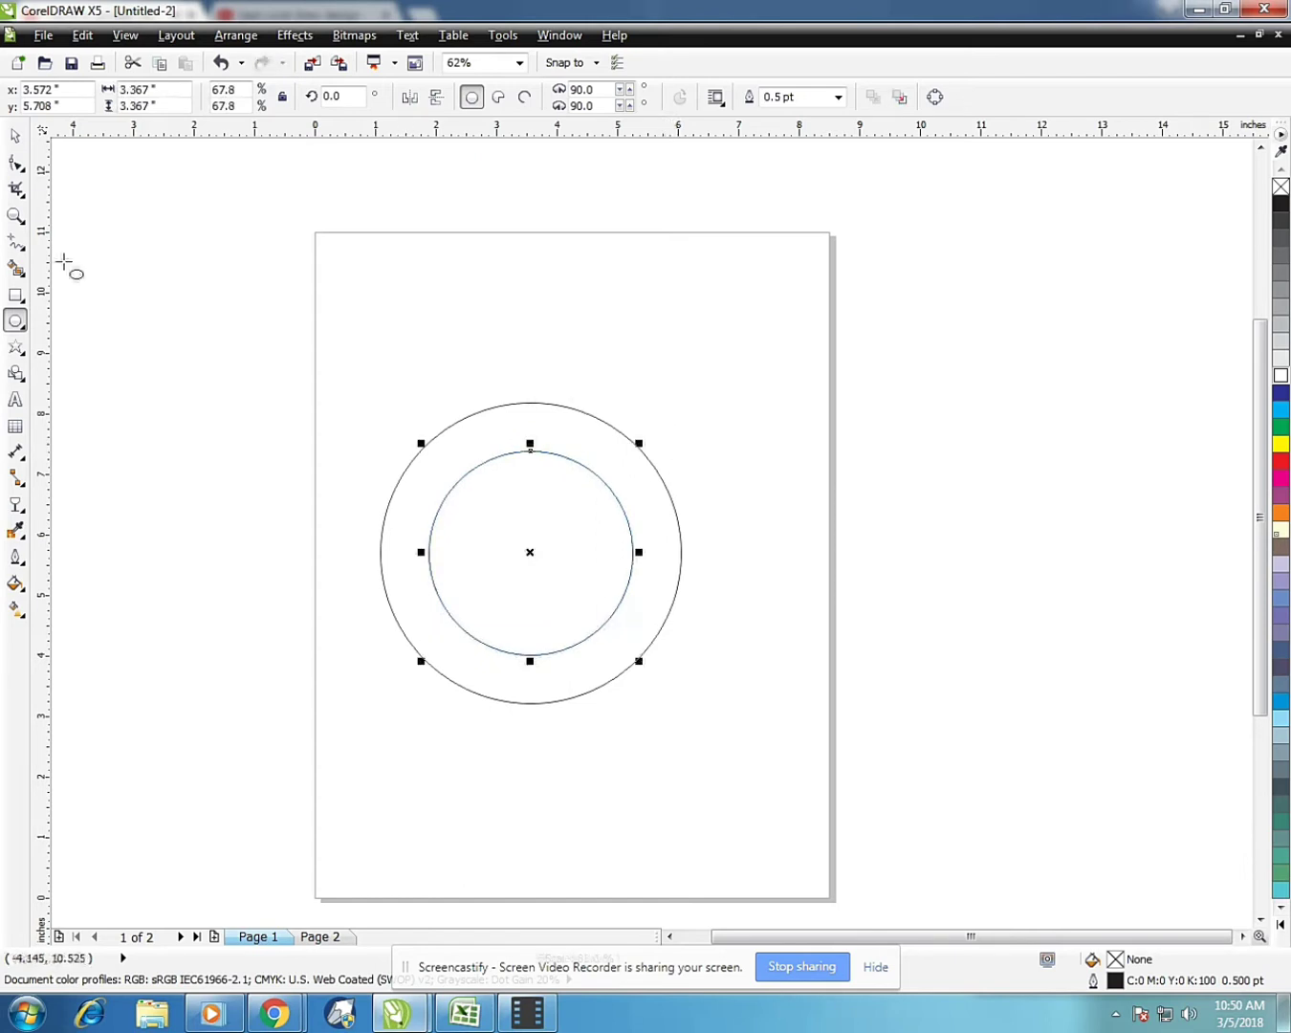
{"action": "left_click", "coordinate": [16, 136]}
{"action": "left_click", "coordinate": [417, 262]}
{"action": "scroll", "coordinate": [218, 386], "scroll_direction": "down", "scroll_amount": 2}
{"action": "left_click_drag", "start_coordinate": [231, 342], "coordinate": [575, 629]}
Group the two circles and centre the group on the page
{"action": "right_click", "coordinate": [434, 456]}
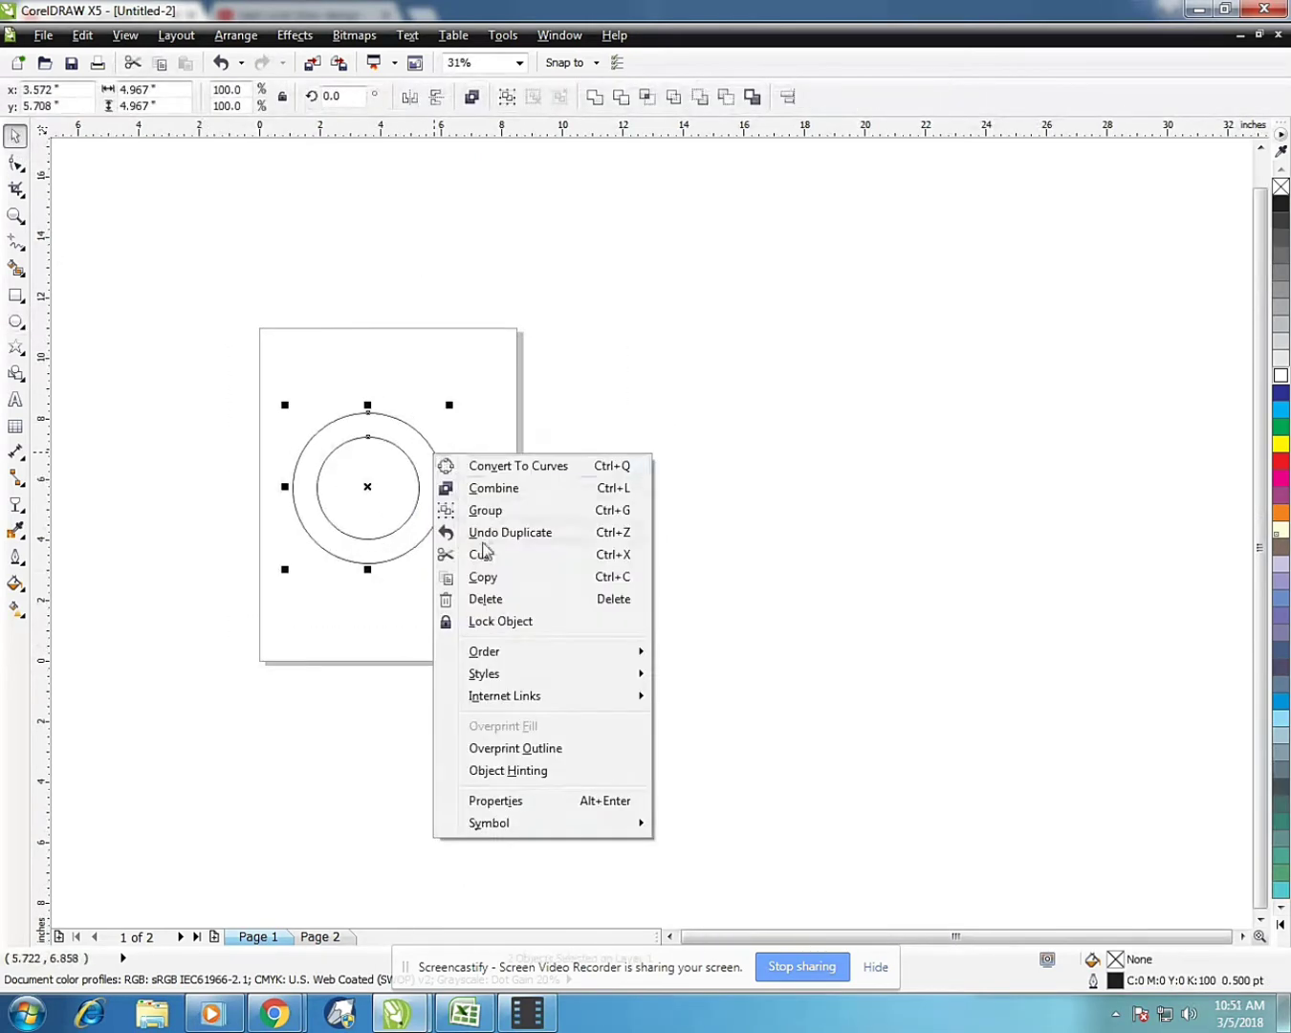
{"action": "left_click", "coordinate": [484, 510]}
{"action": "scroll", "coordinate": [356, 441], "scroll_direction": "up", "scroll_amount": 1}
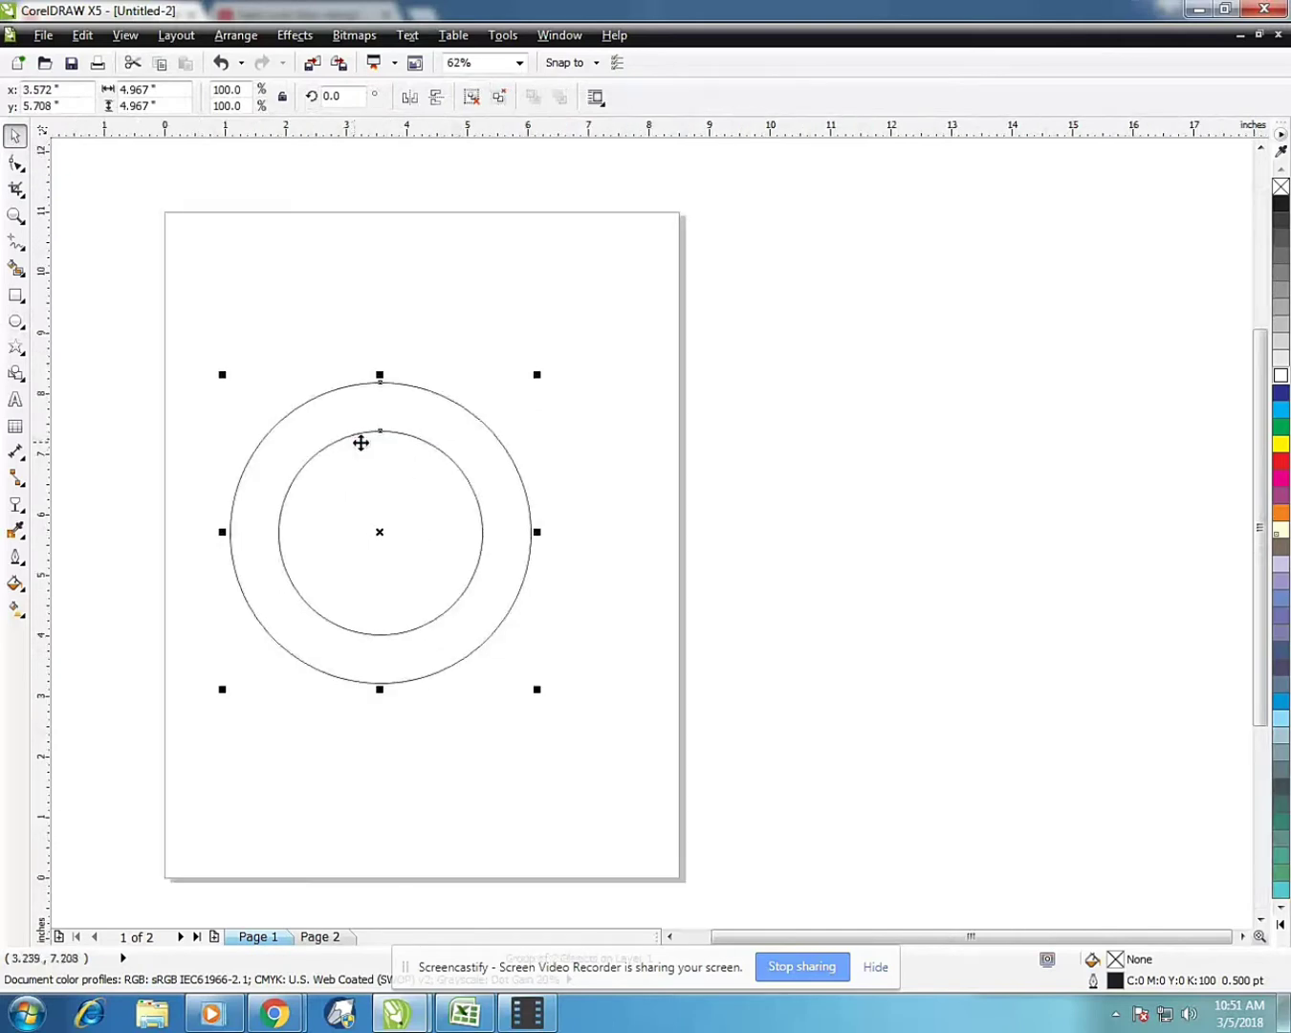
{"action": "key", "text": "p"}
{"action": "scroll", "coordinate": [378, 475], "scroll_direction": "down", "scroll_amount": 1}
{"action": "scroll", "coordinate": [378, 478], "scroll_direction": "up", "scroll_amount": 1}
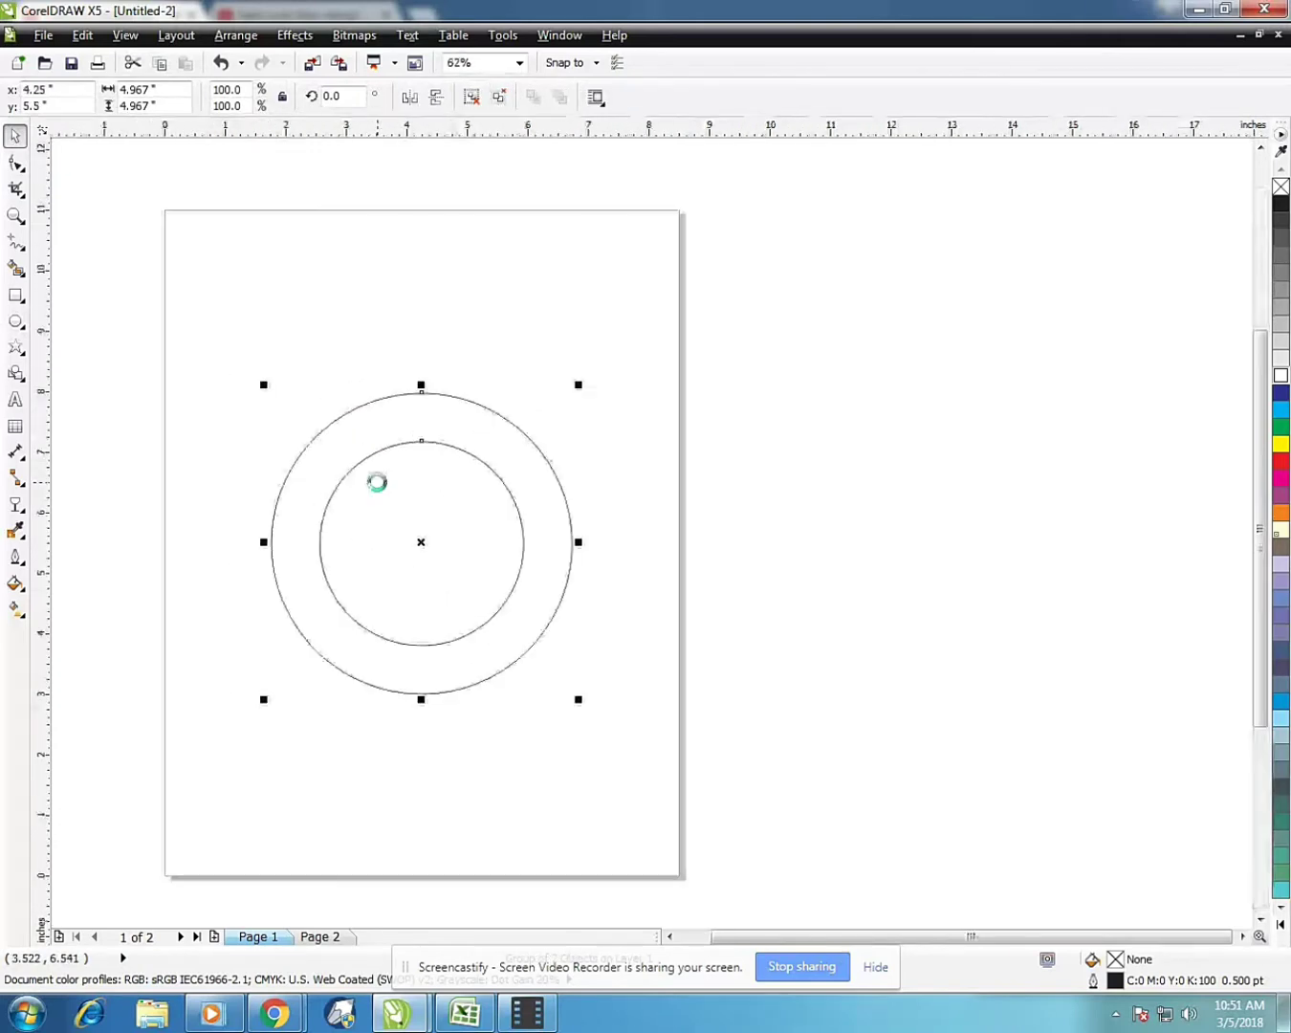
{"action": "left_click", "coordinate": [619, 486]}
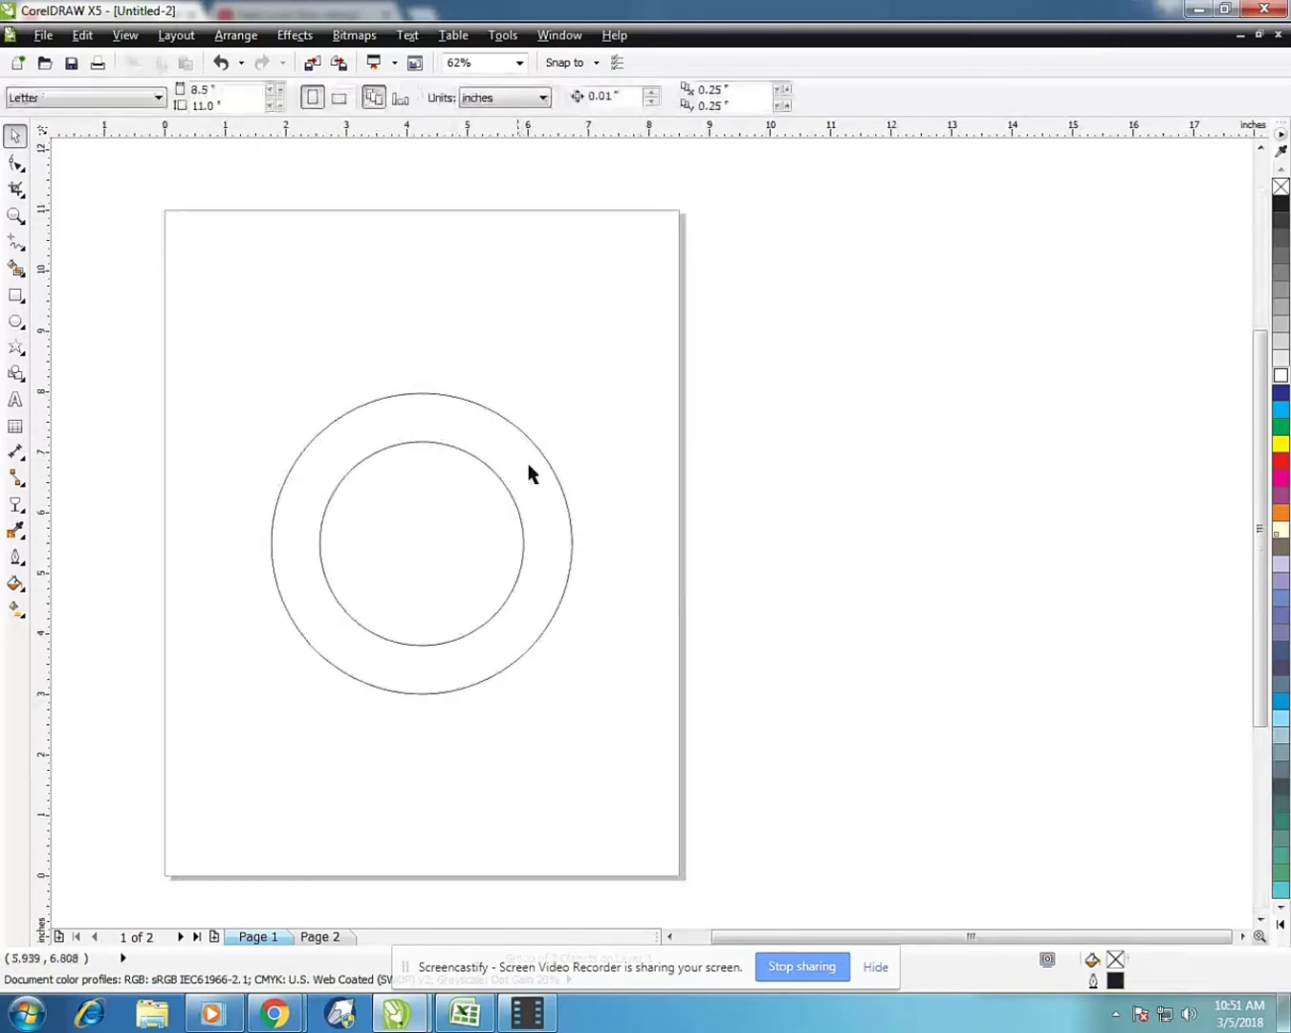
{"action": "left_click", "coordinate": [333, 424]}
Squash the circle group vertically into two concentric flat ellipses
{"action": "left_click_drag", "start_coordinate": [423, 697], "coordinate": [421, 521]}
{"action": "scroll", "coordinate": [416, 476], "scroll_direction": "up", "scroll_amount": 1}
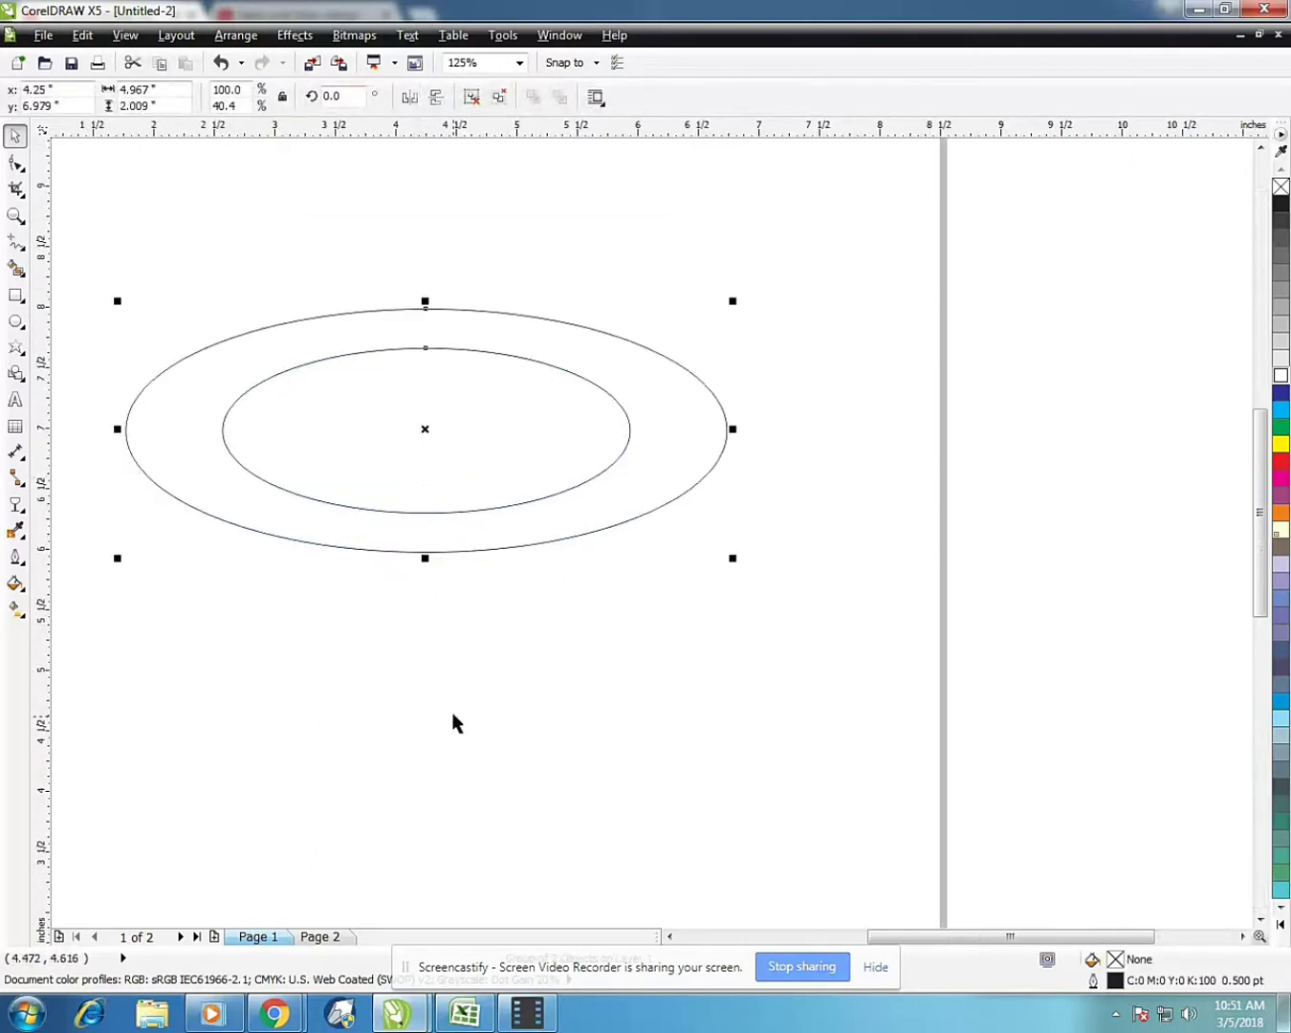
{"action": "scroll", "coordinate": [452, 724], "scroll_direction": "down", "scroll_amount": 1}
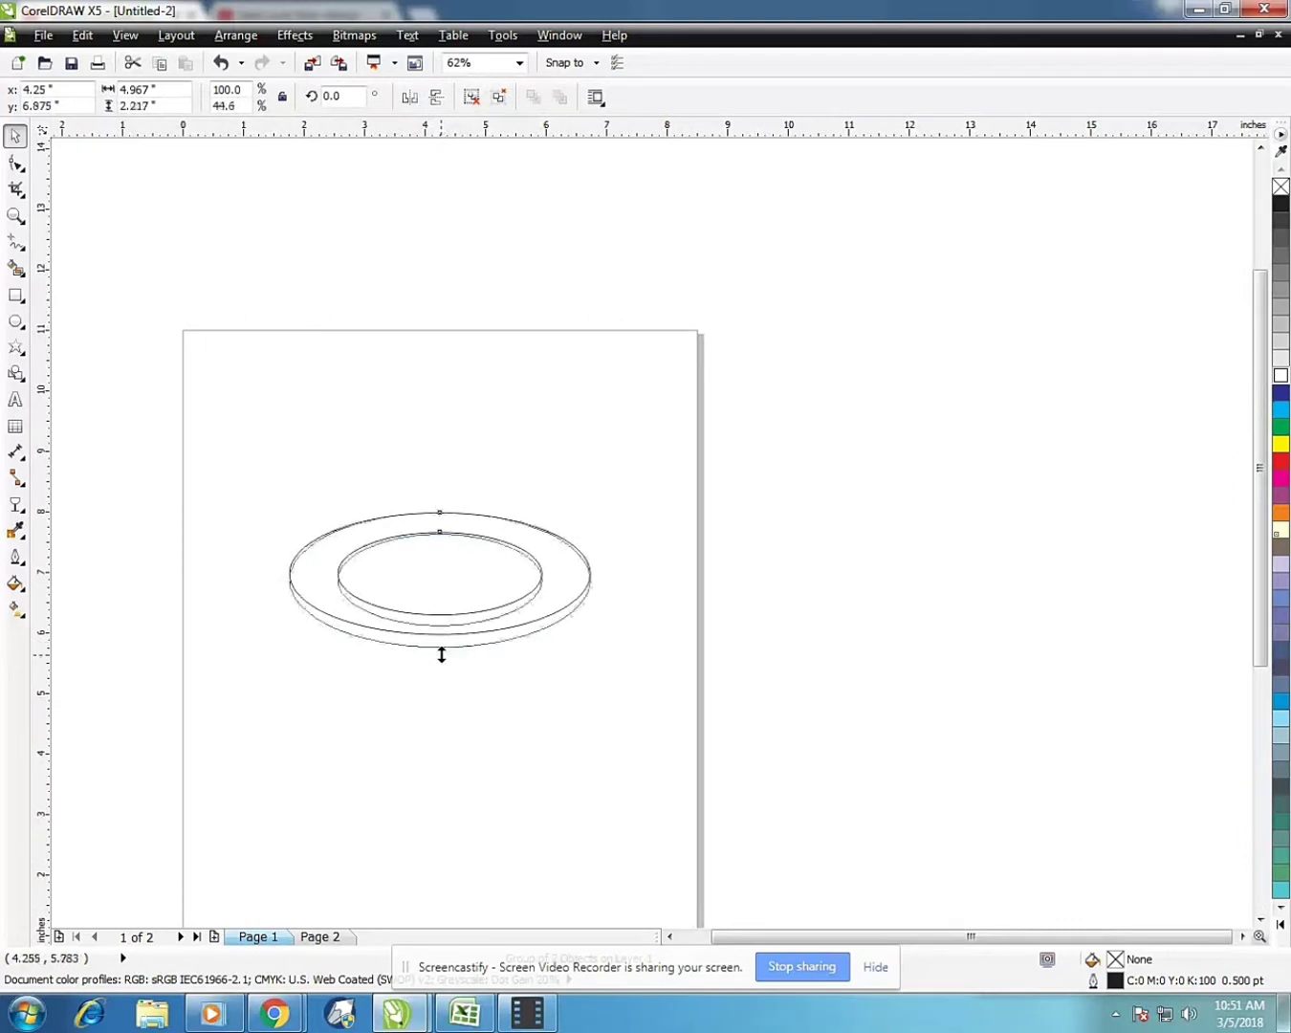
{"action": "scroll", "coordinate": [437, 637], "scroll_direction": "up", "scroll_amount": 1}
{"action": "scroll", "coordinate": [436, 617], "scroll_direction": "up", "scroll_amount": 1}
{"action": "left_click_drag", "start_coordinate": [436, 594], "coordinate": [435, 606]}
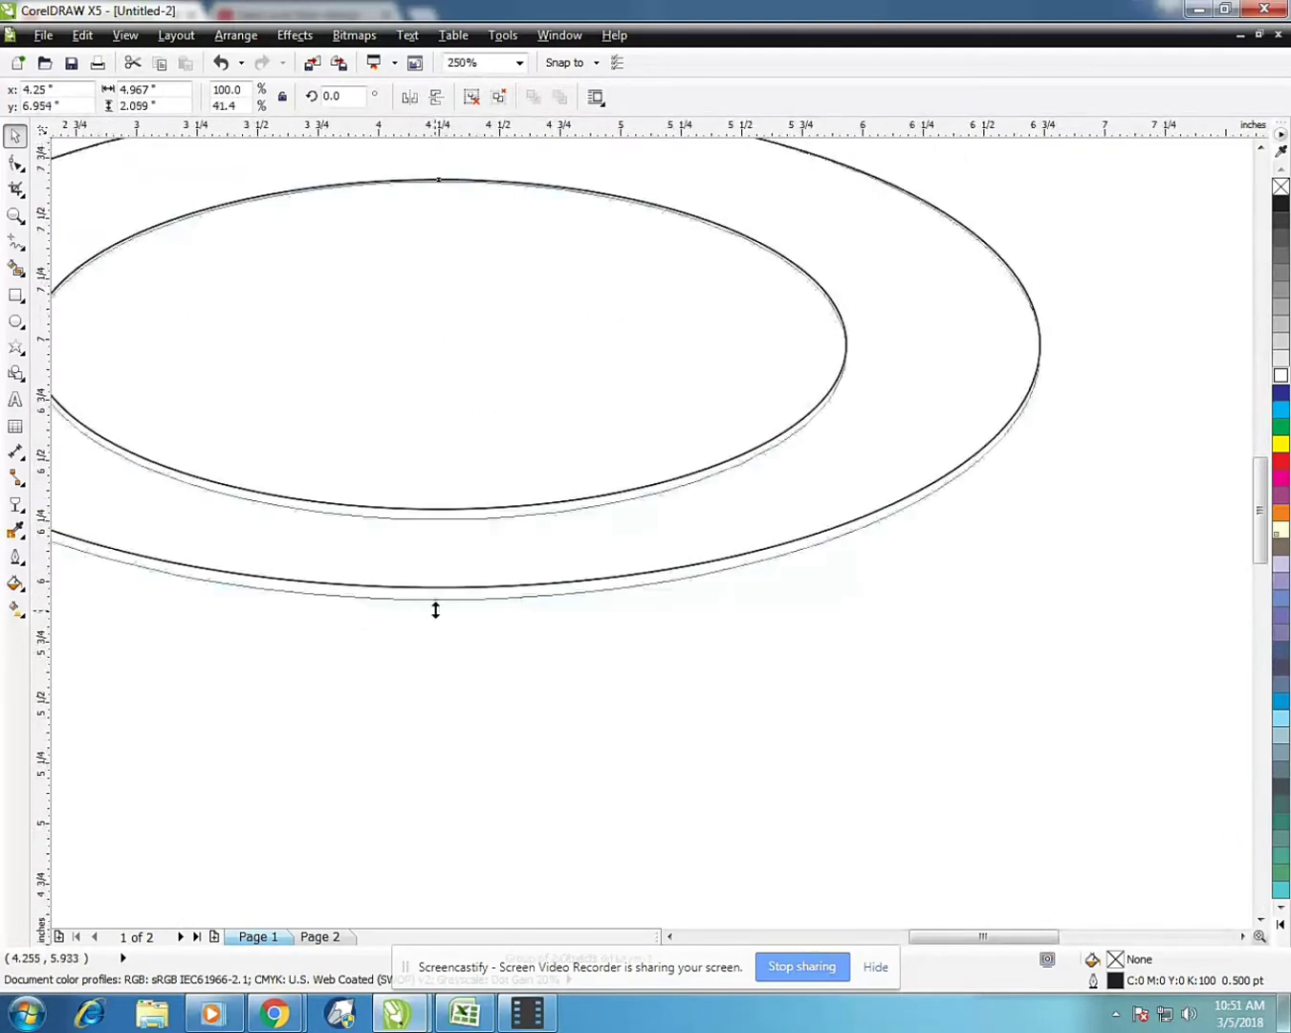
{"action": "scroll", "coordinate": [450, 632], "scroll_direction": "down", "scroll_amount": 2}
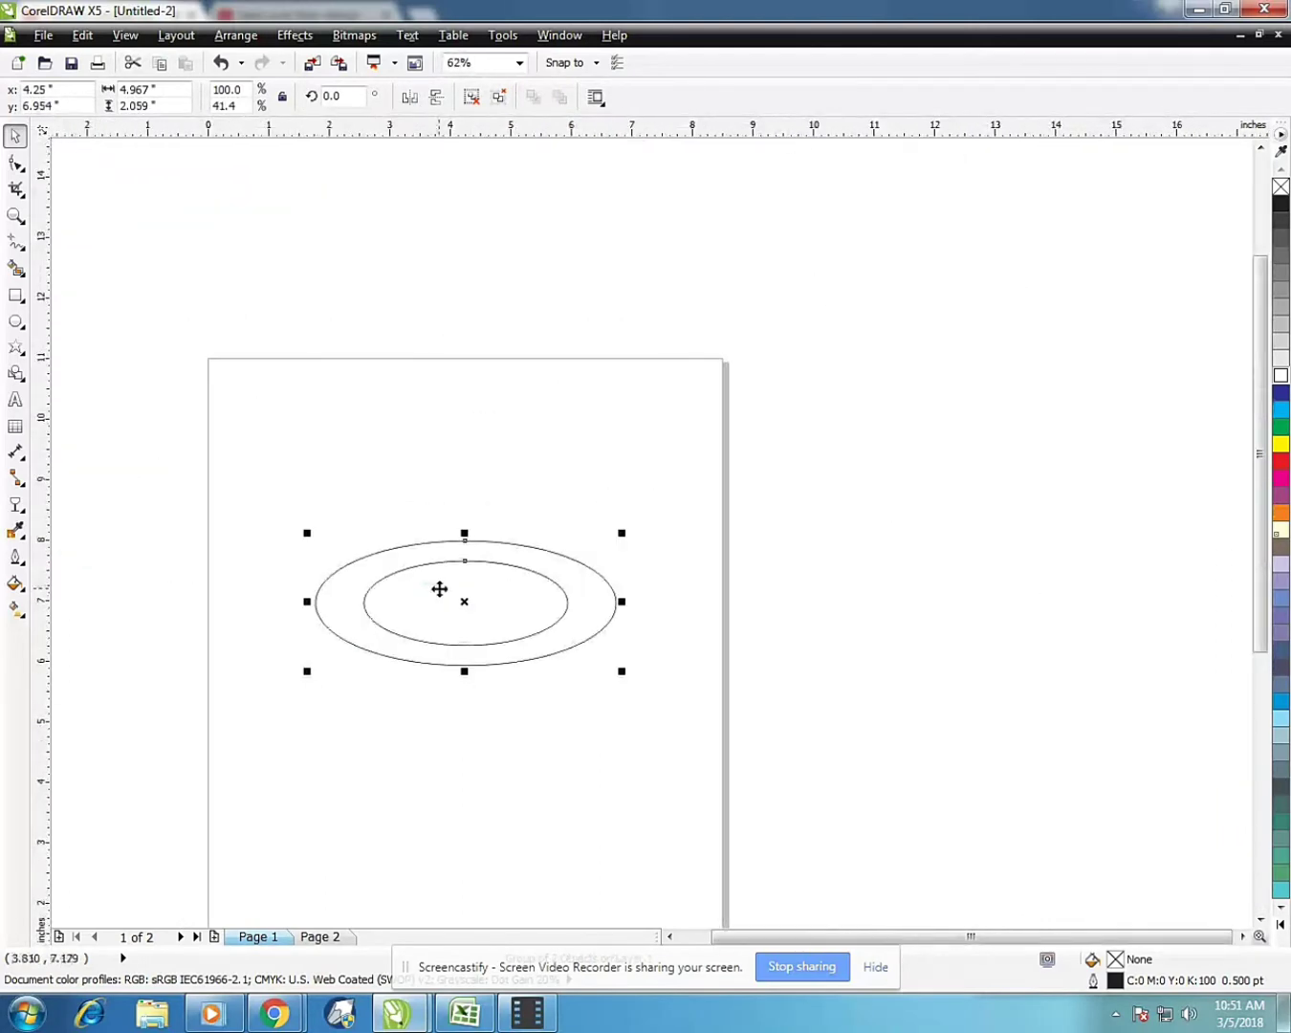
Smart Fill the band between the ellipses dark blue and move the ring aside
{"action": "left_click", "coordinate": [15, 268]}
{"action": "left_click", "coordinate": [365, 563]}
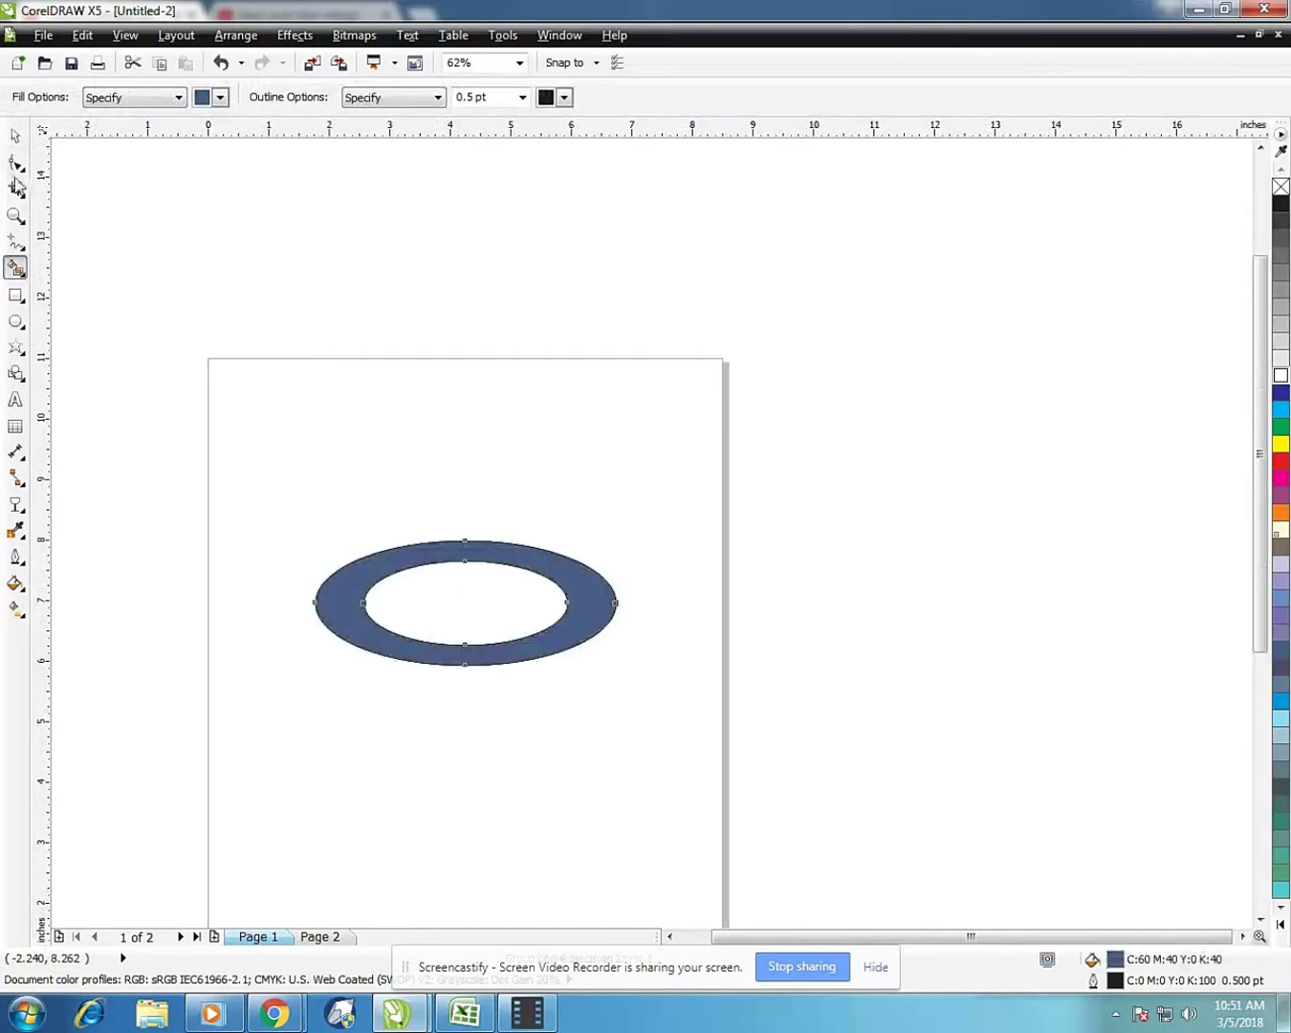
{"action": "left_click", "coordinate": [15, 135]}
{"action": "left_click_drag", "start_coordinate": [477, 541], "coordinate": [287, 622]}
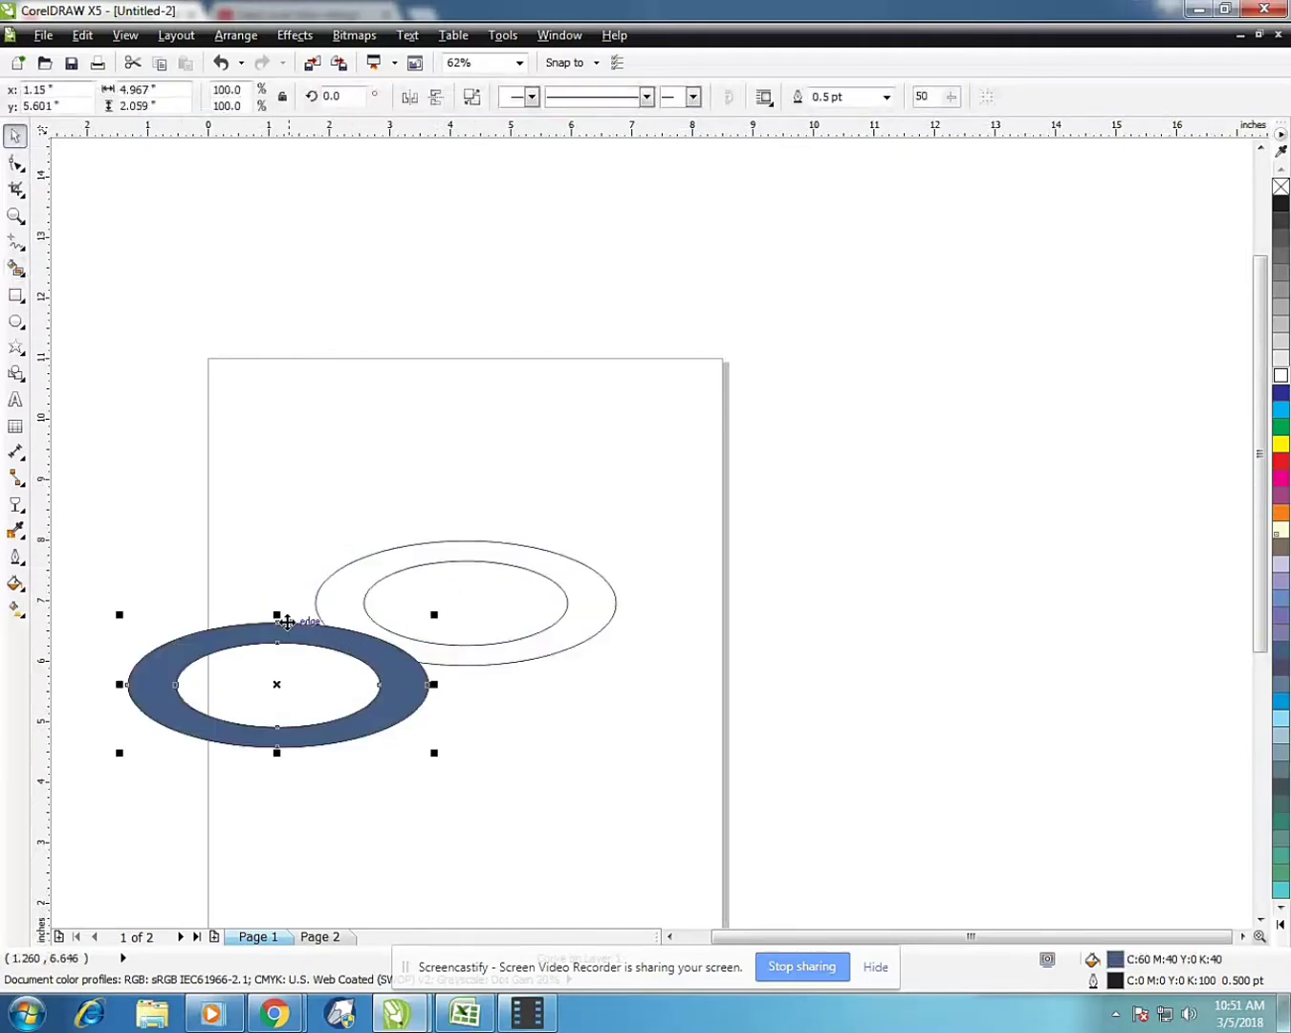
Delete the leftover outline ellipses and move the blue ring back into place
{"action": "left_click_drag", "start_coordinate": [277, 412], "coordinate": [686, 725]}
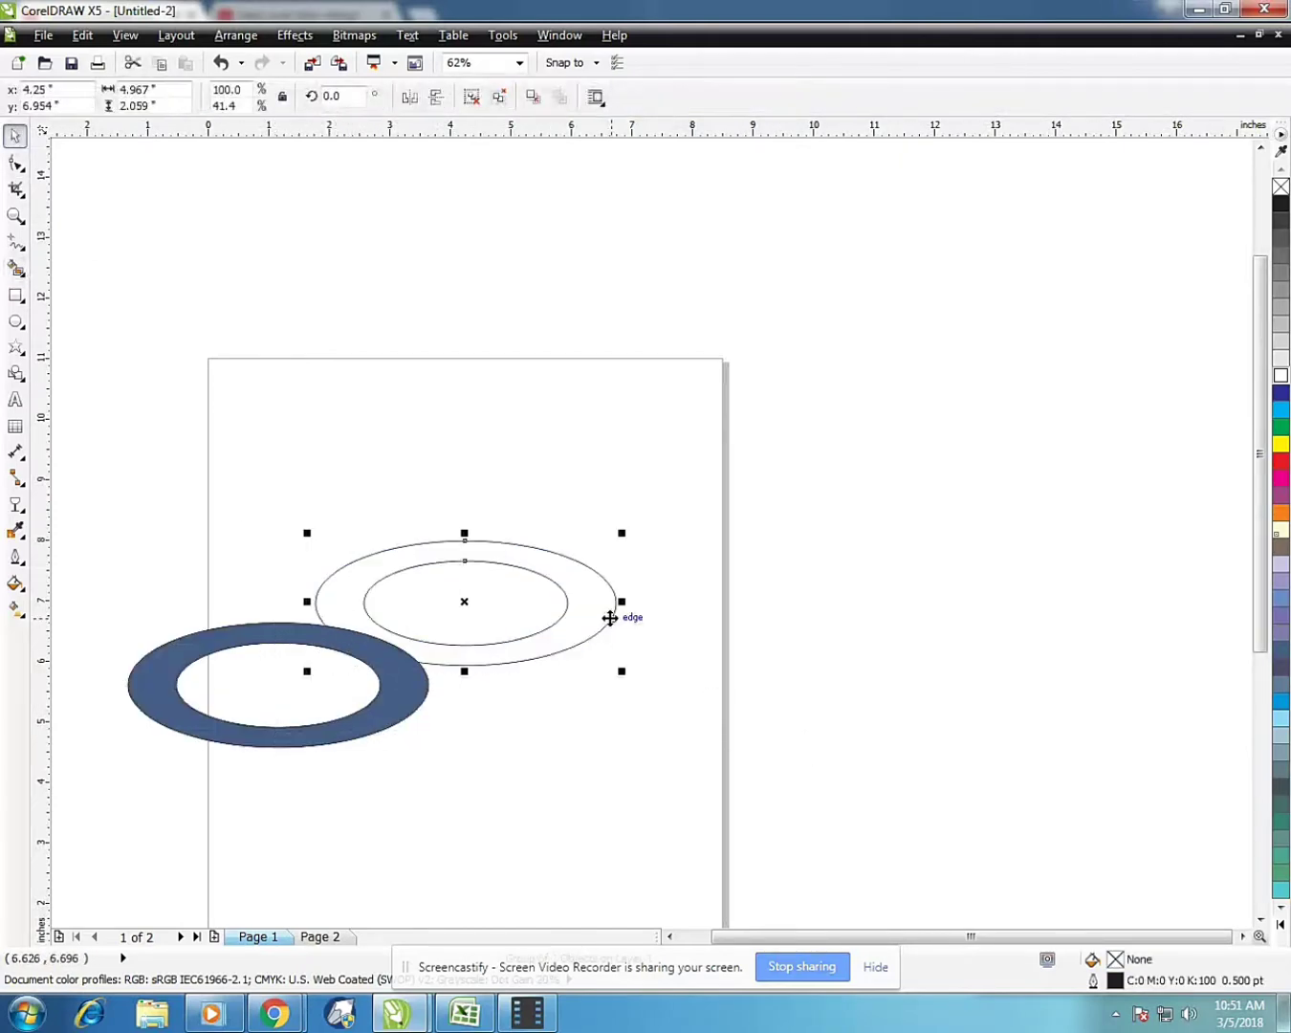
{"action": "right_click", "coordinate": [556, 595]}
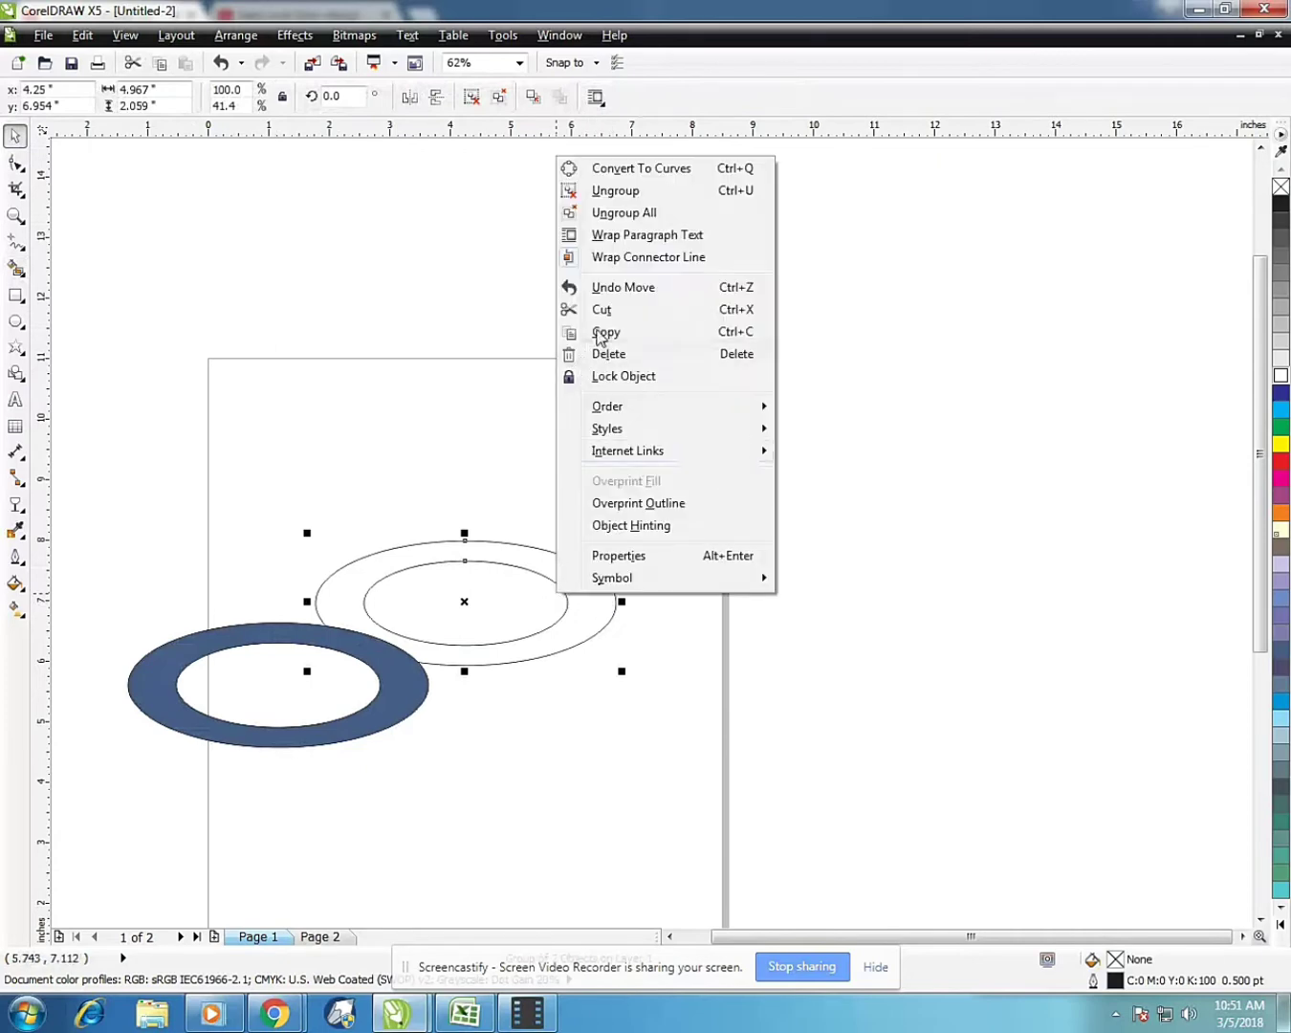
{"action": "left_click", "coordinate": [613, 357]}
{"action": "left_click", "coordinate": [410, 701]}
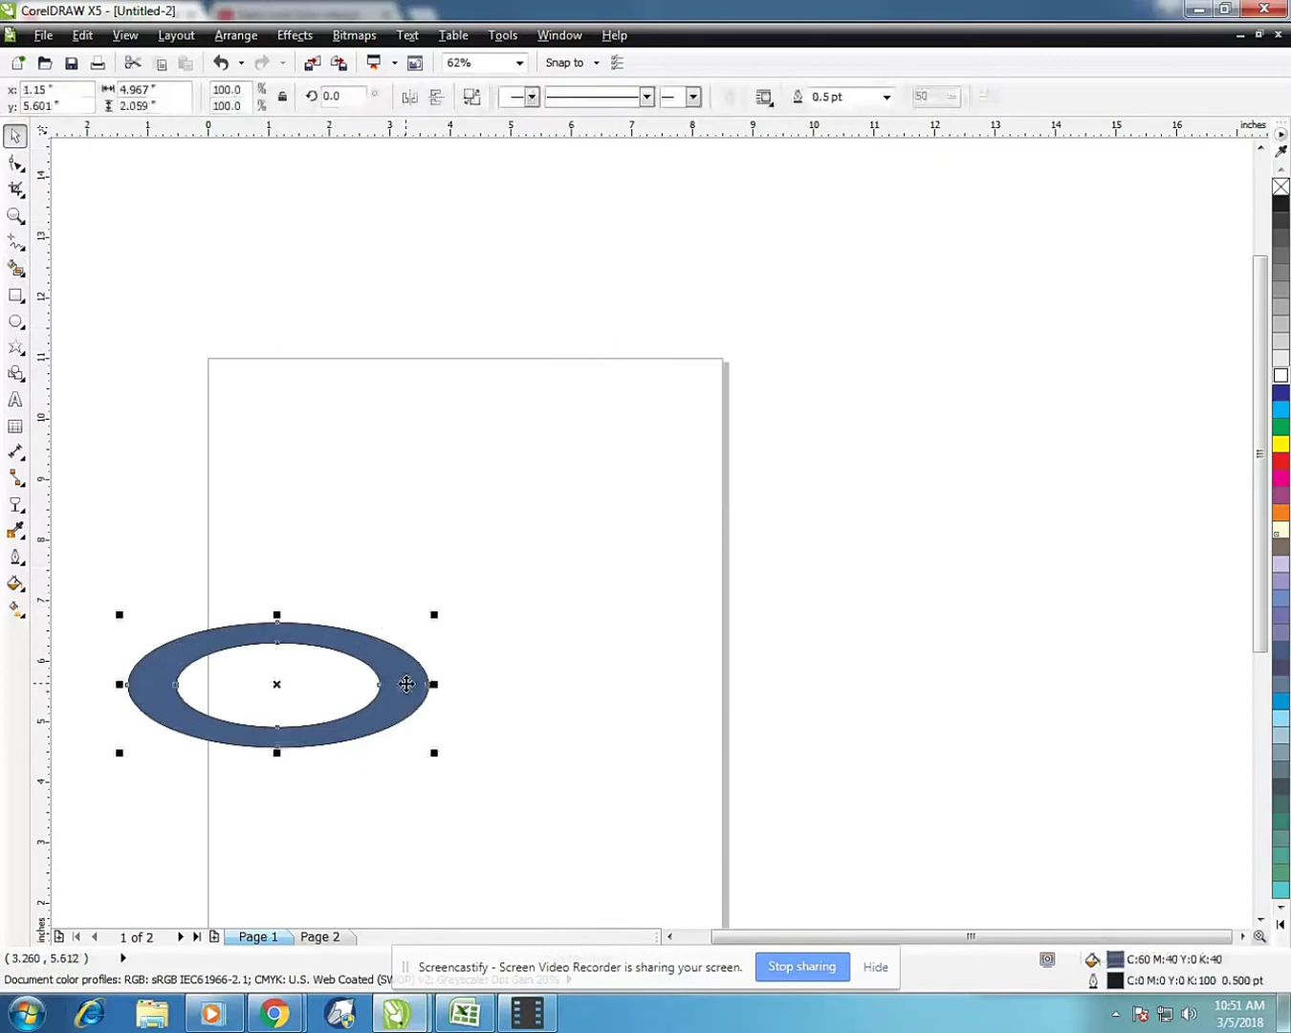
{"action": "left_click_drag", "start_coordinate": [219, 680], "coordinate": [404, 683]}
{"action": "scroll", "coordinate": [465, 755], "scroll_direction": "up", "scroll_amount": 1}
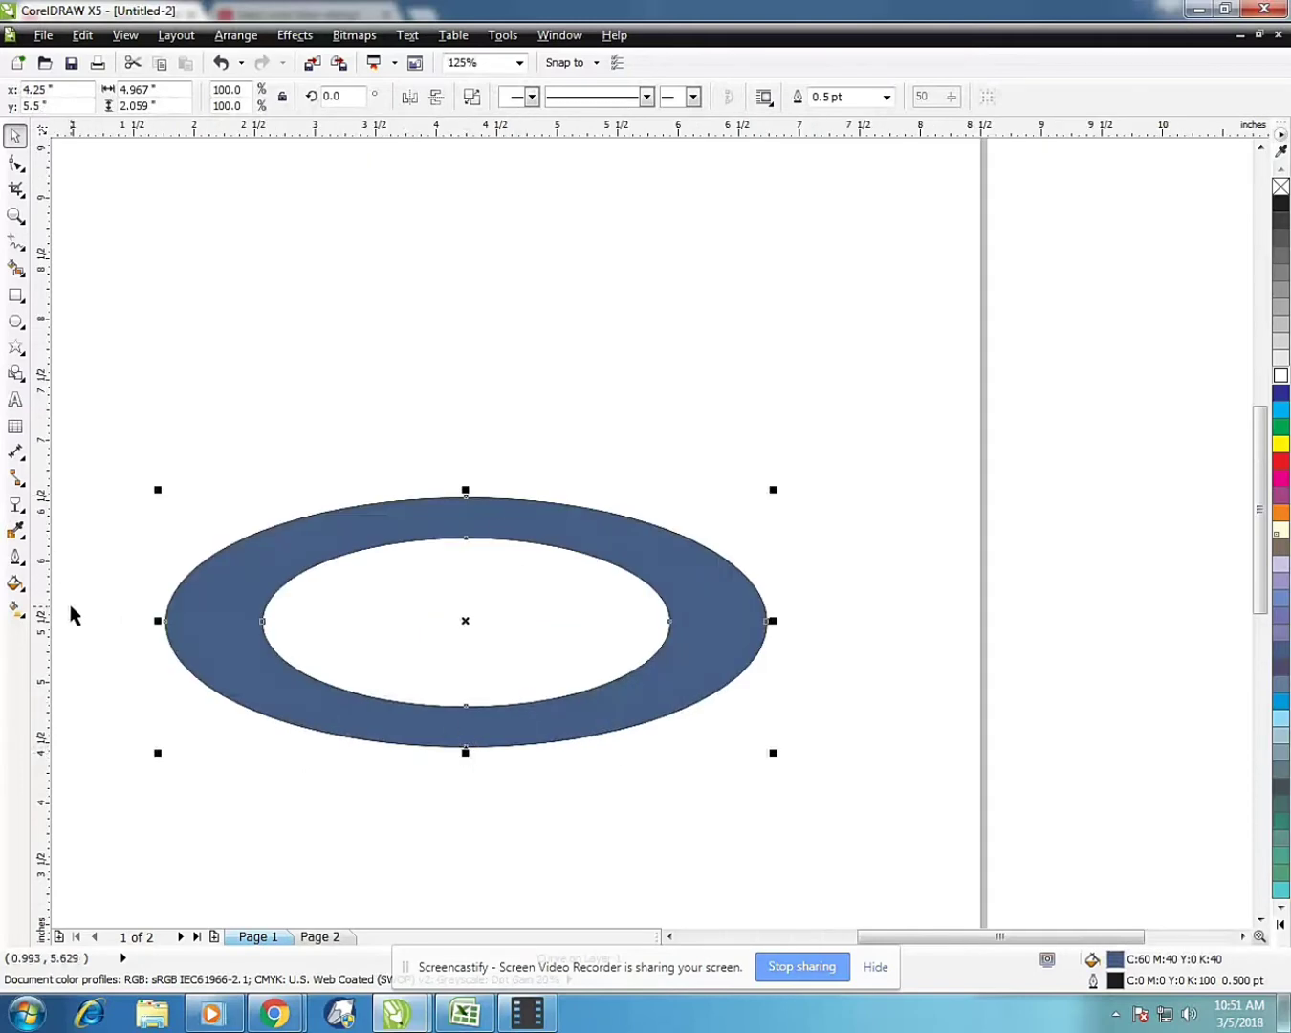
Extrude the blue ring downward with the interactive Extrude tool
{"action": "left_click", "coordinate": [23, 517]}
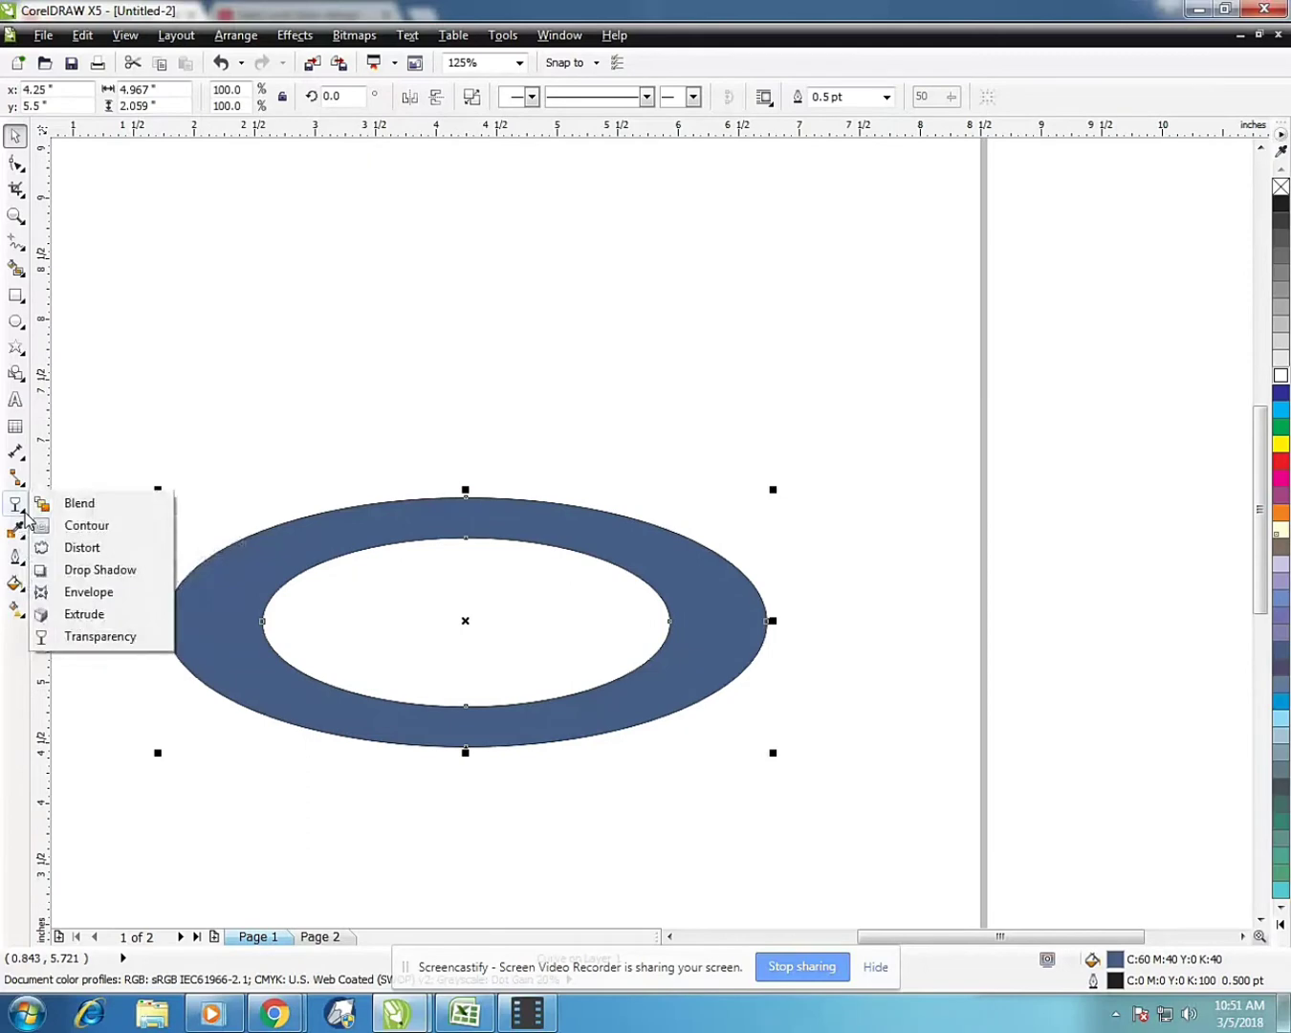
{"action": "left_click", "coordinate": [95, 615]}
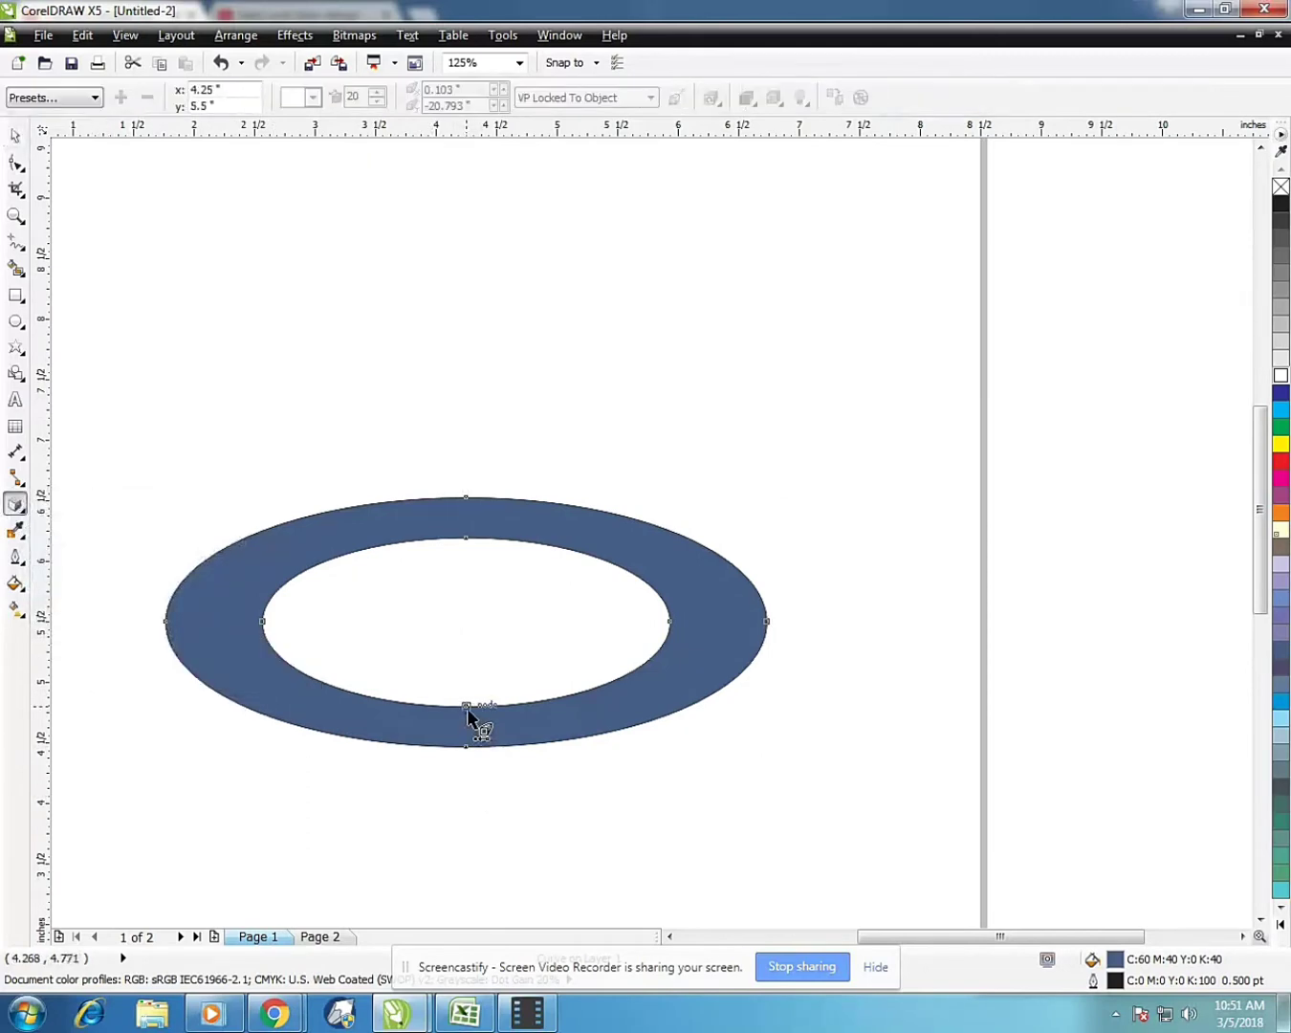
{"action": "left_click_drag", "start_coordinate": [467, 715], "coordinate": [466, 799]}
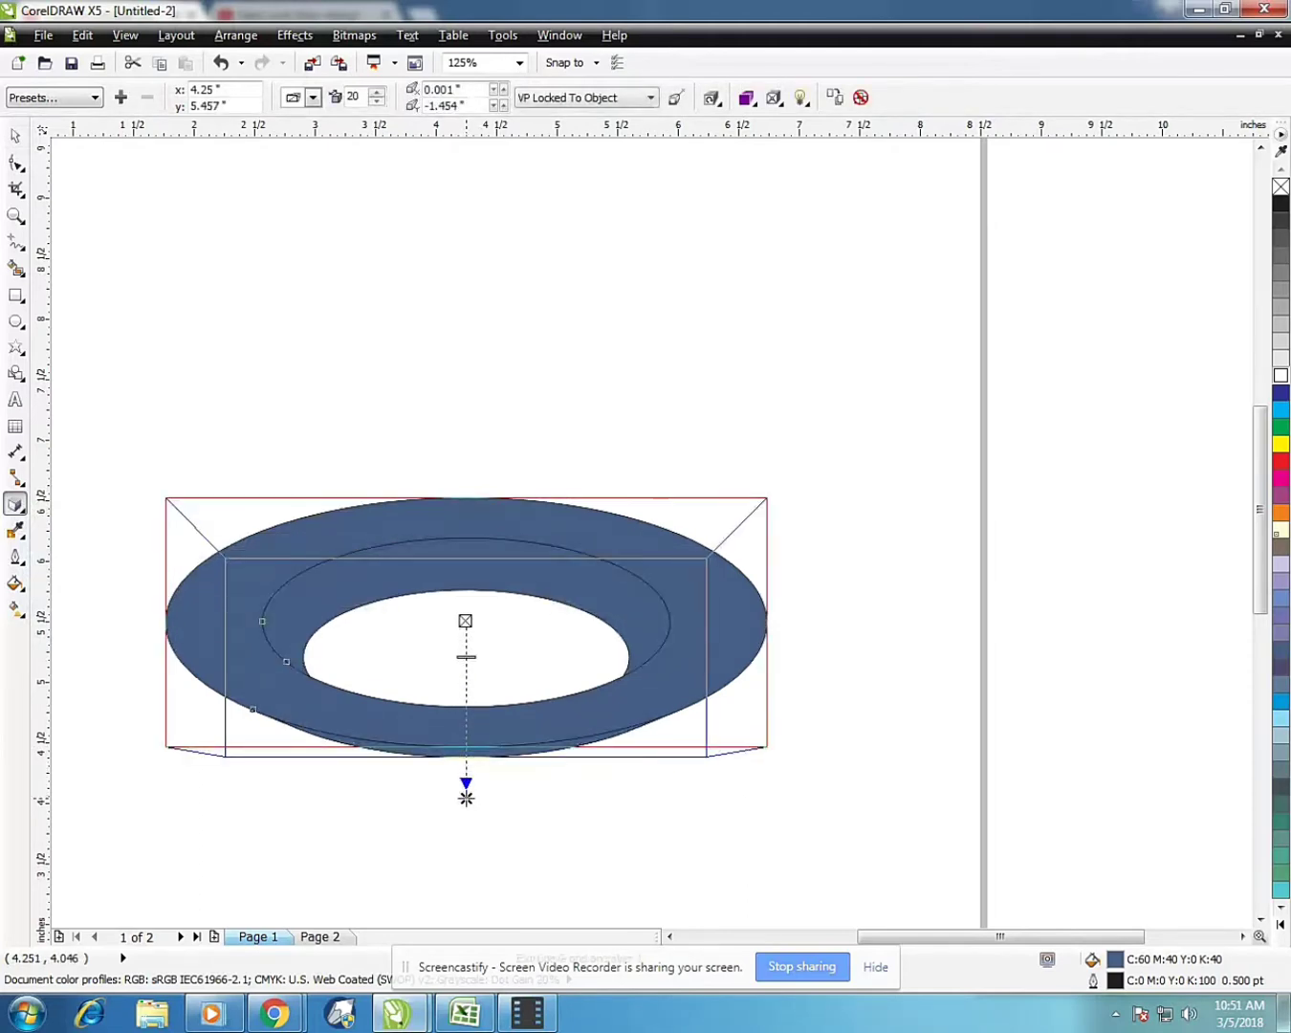
{"action": "scroll", "coordinate": [467, 635], "scroll_direction": "down", "scroll_amount": 1}
{"action": "scroll", "coordinate": [461, 685], "scroll_direction": "up", "scroll_amount": 1}
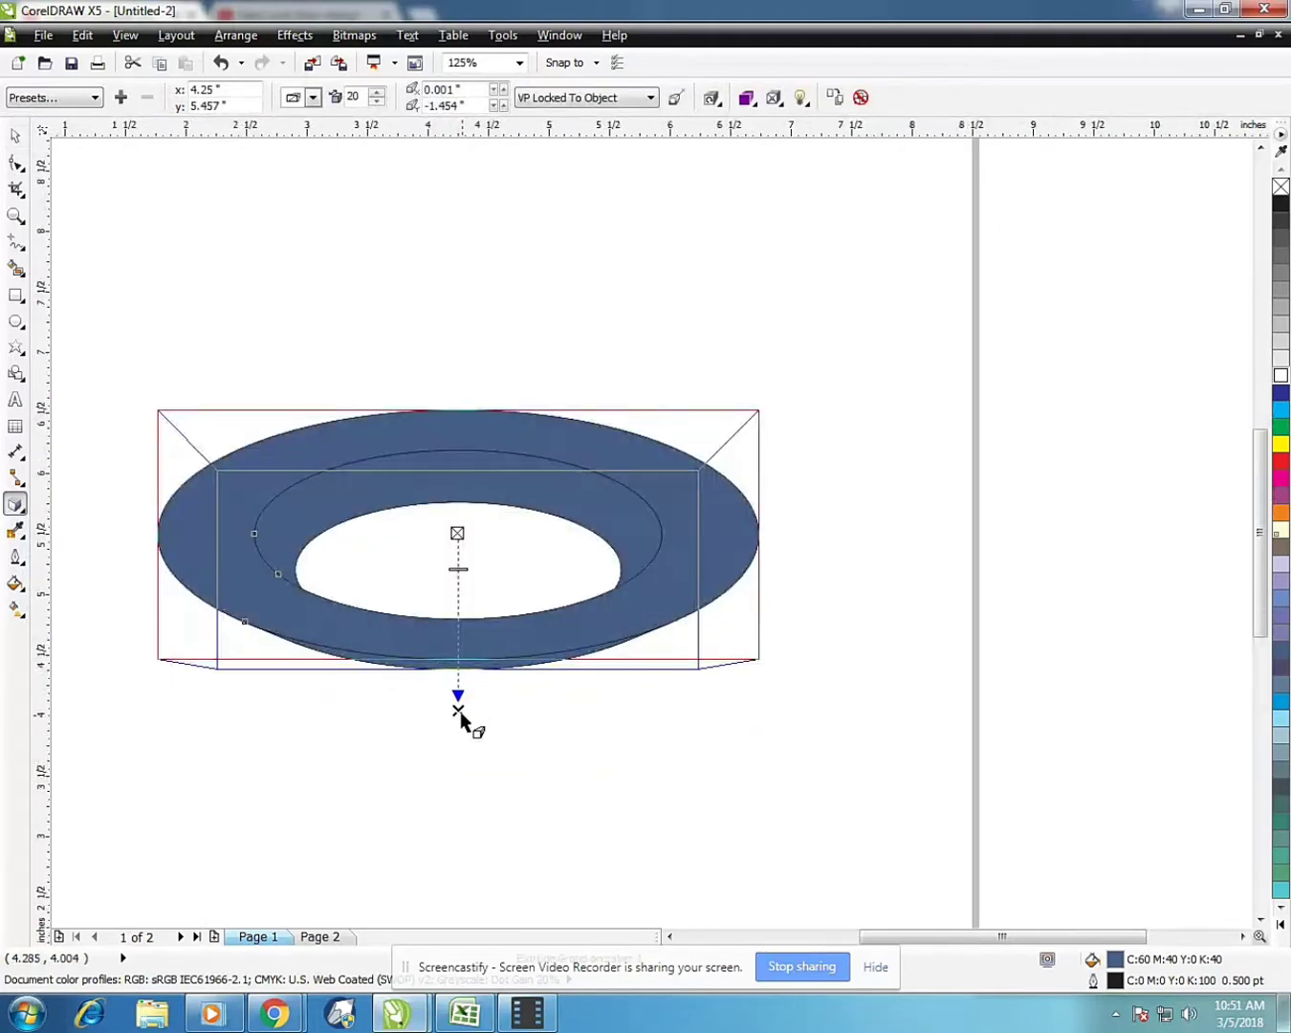
Apply the Extrude Bottom preset and raise the vanishing point for a shallow extrusion
{"action": "left_click", "coordinate": [66, 98]}
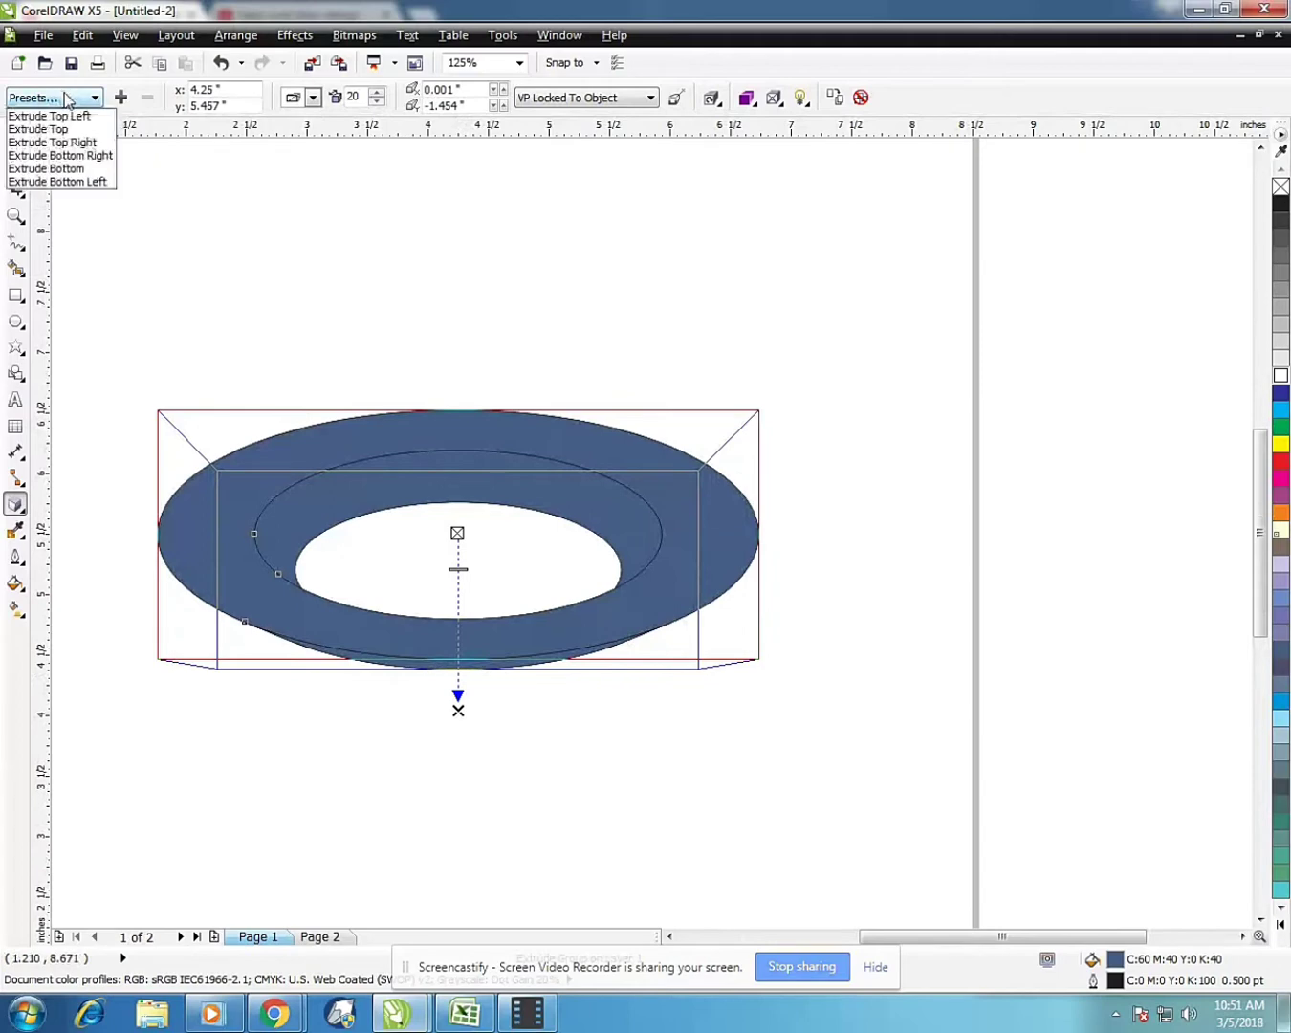
{"action": "left_click", "coordinate": [57, 168]}
{"action": "scroll", "coordinate": [457, 545], "scroll_direction": "down", "scroll_amount": 1}
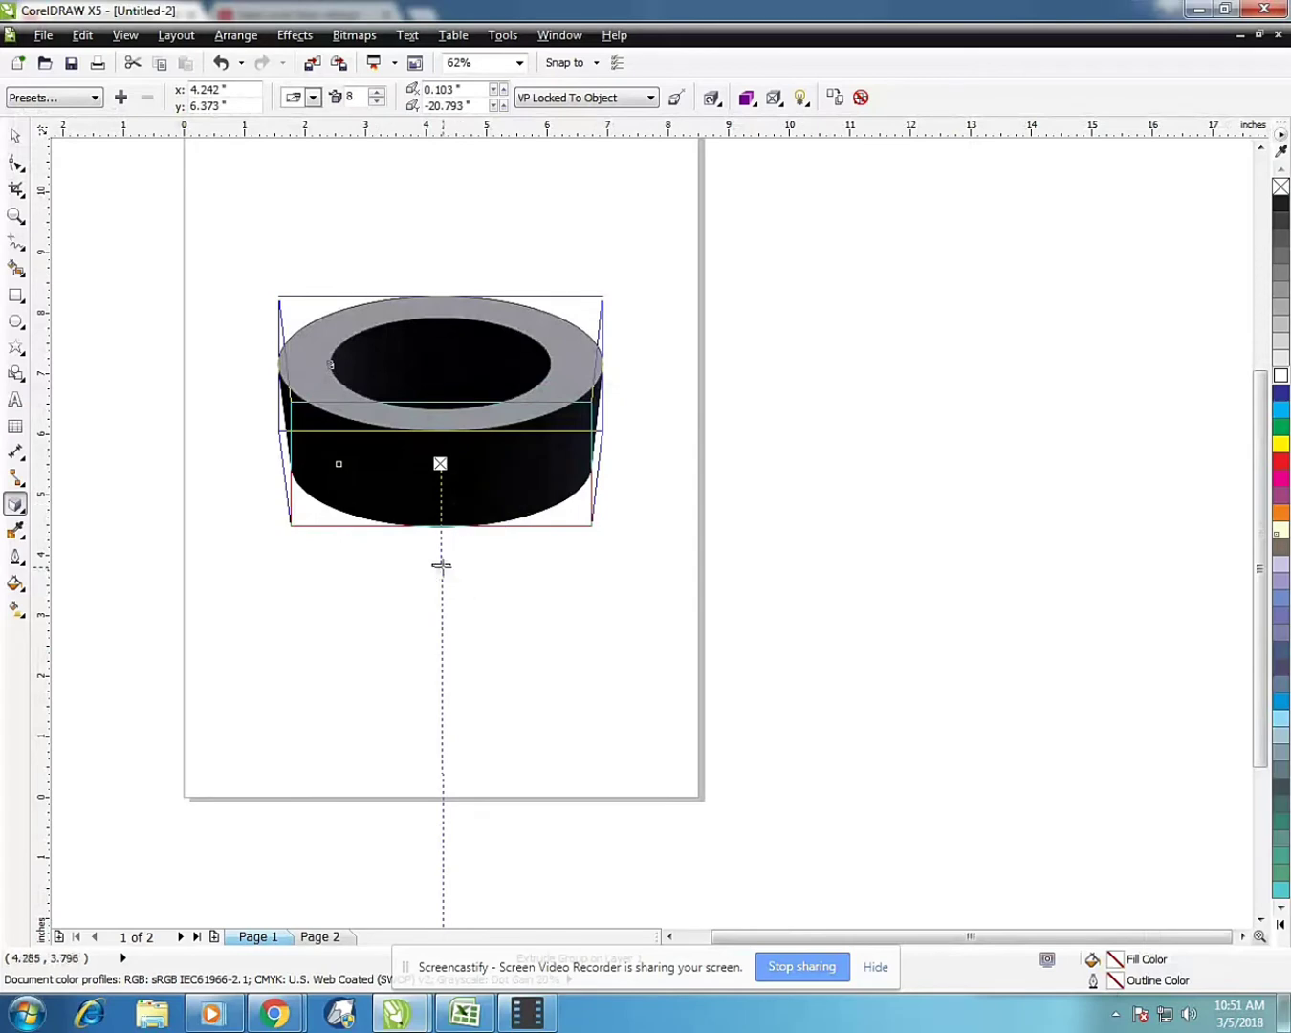
{"action": "left_click_drag", "start_coordinate": [441, 564], "coordinate": [441, 526]}
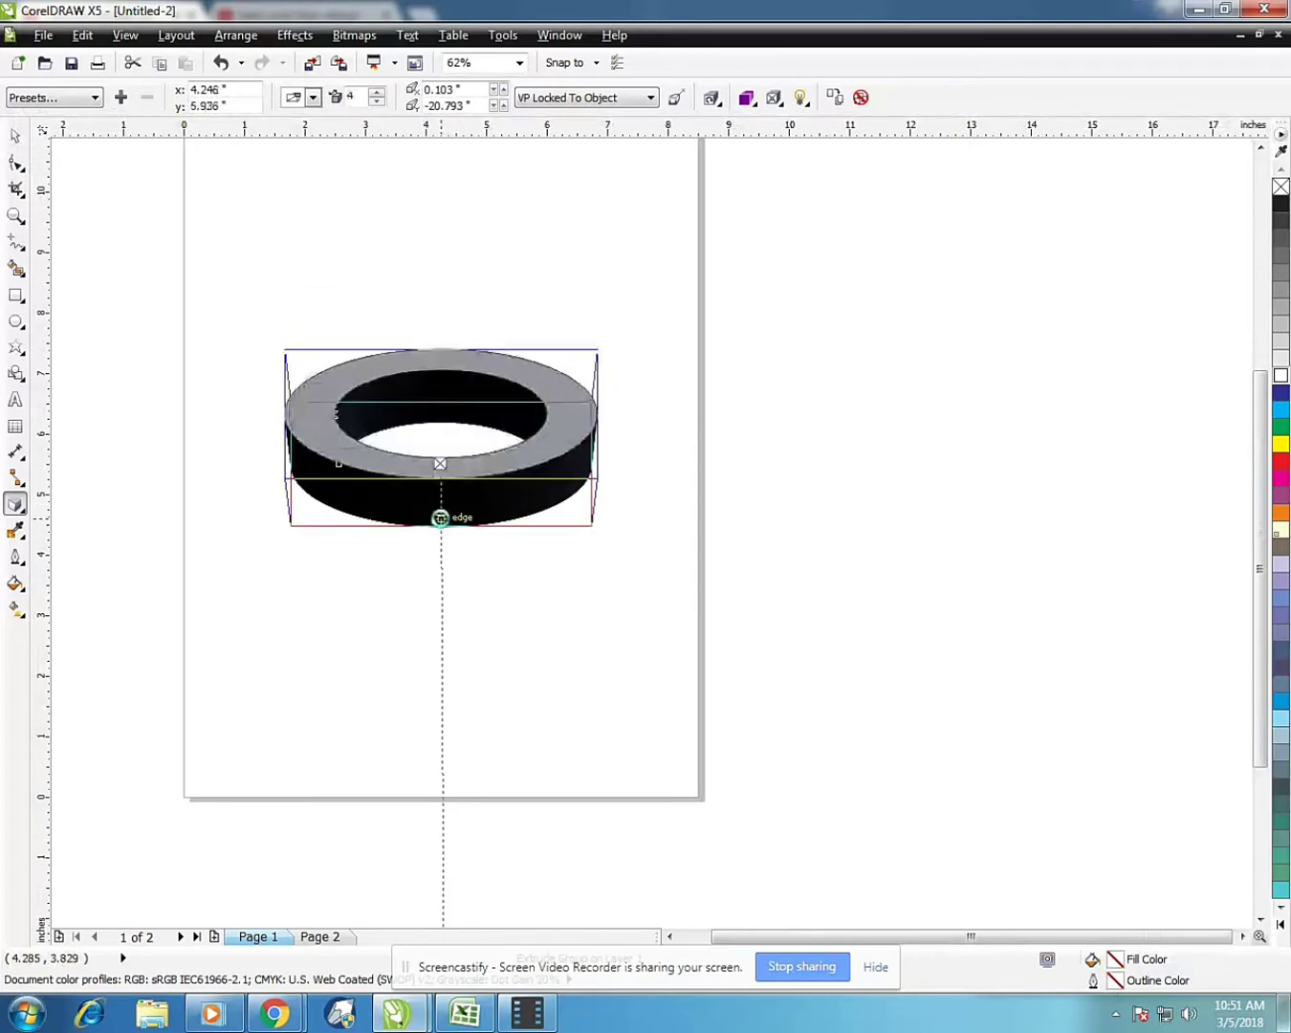
{"action": "scroll", "coordinate": [438, 519], "scroll_direction": "up", "scroll_amount": 1}
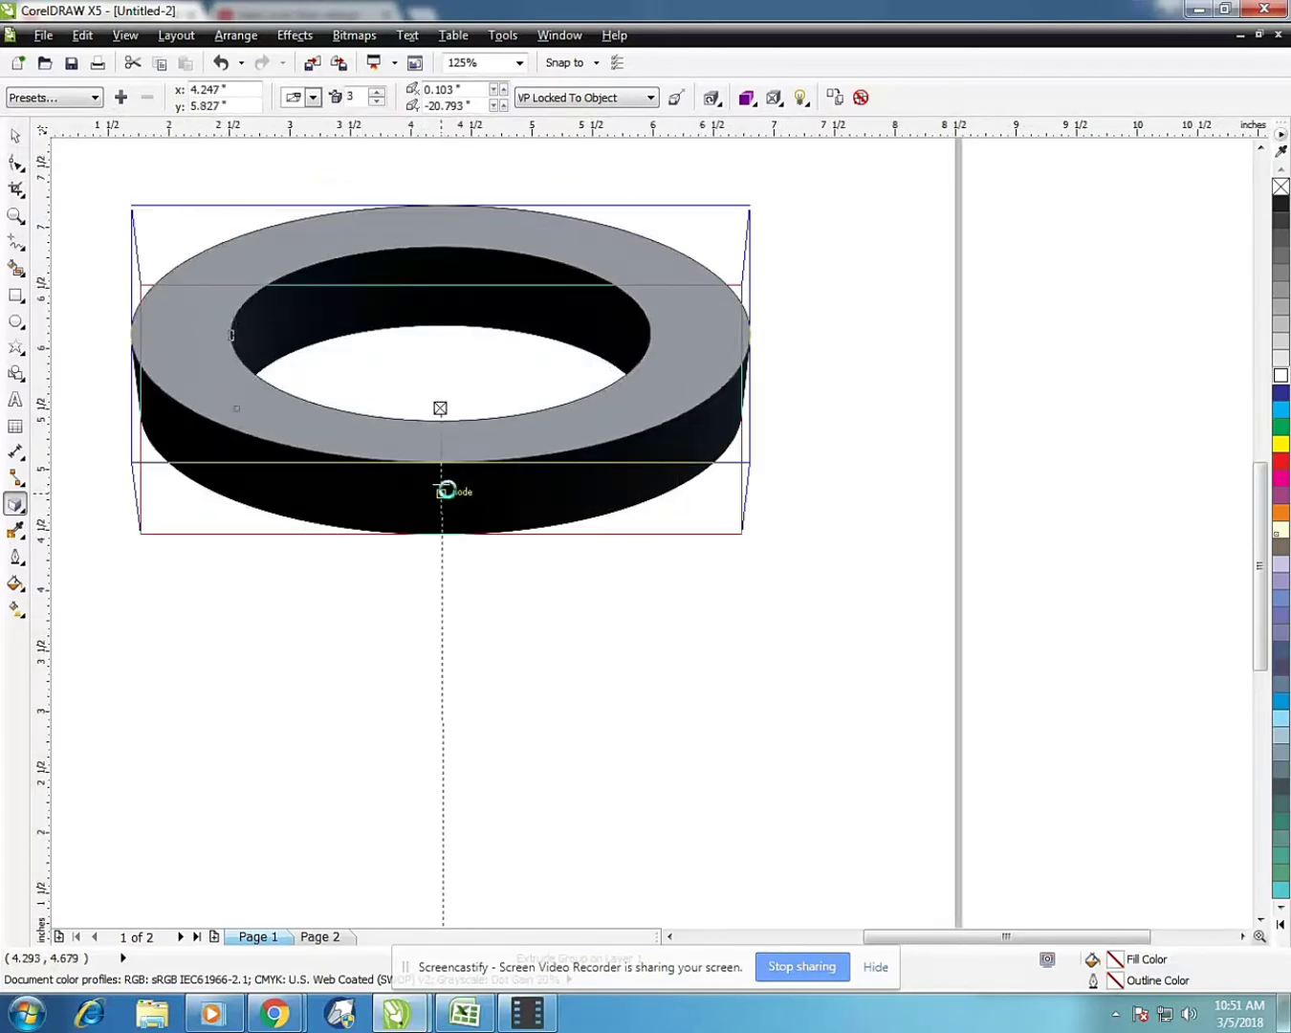
{"action": "scroll", "coordinate": [447, 487], "scroll_direction": "up", "scroll_amount": 2}
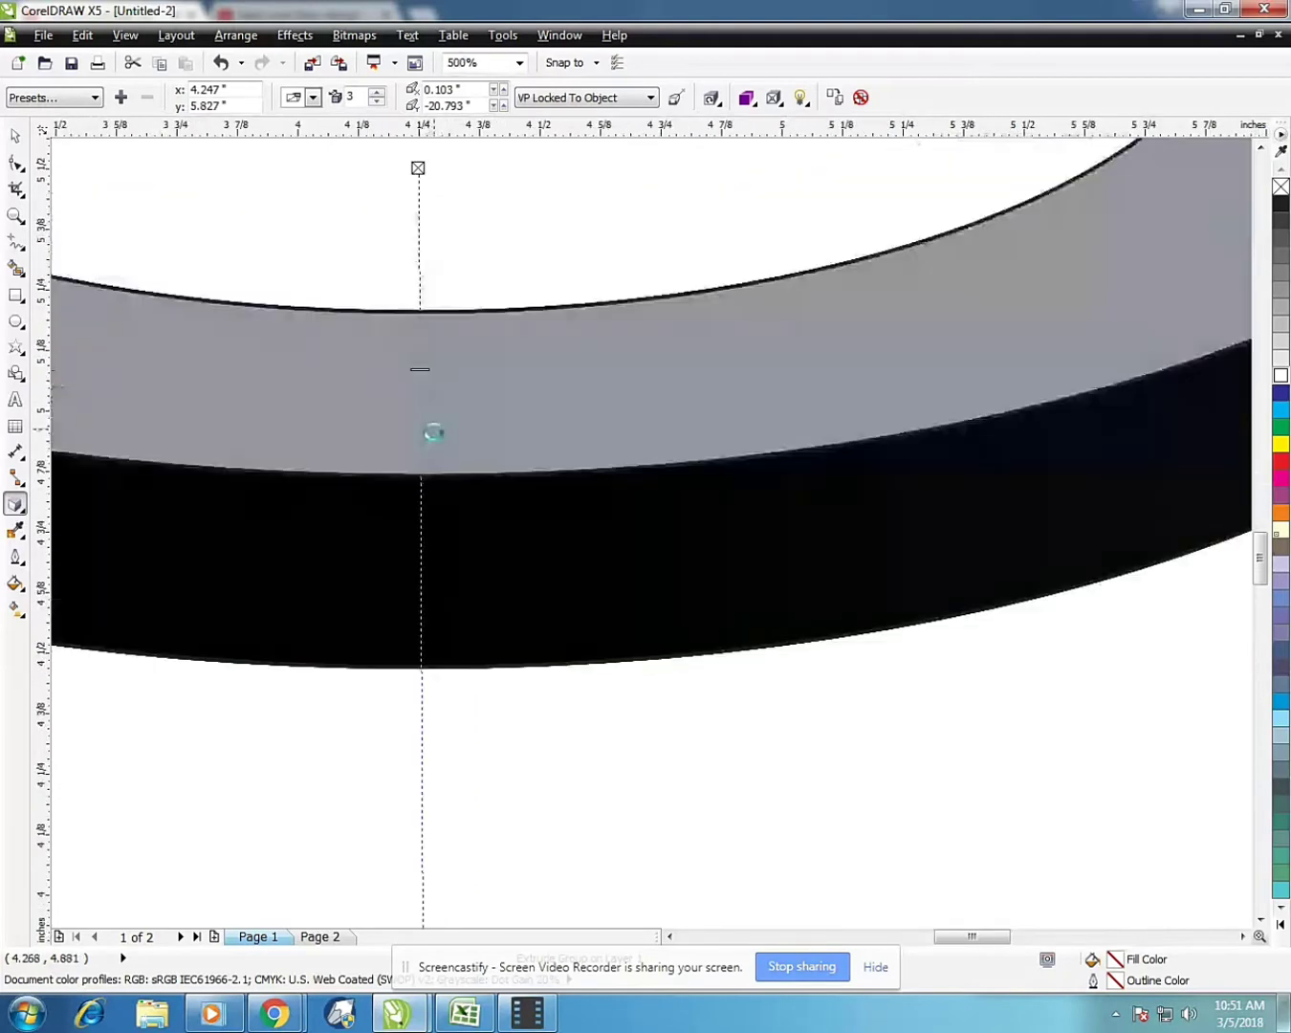
{"action": "scroll", "coordinate": [432, 459], "scroll_direction": "down", "scroll_amount": 2}
{"action": "scroll", "coordinate": [435, 517], "scroll_direction": "down", "scroll_amount": 1}
{"action": "scroll", "coordinate": [433, 488], "scroll_direction": "up", "scroll_amount": 1}
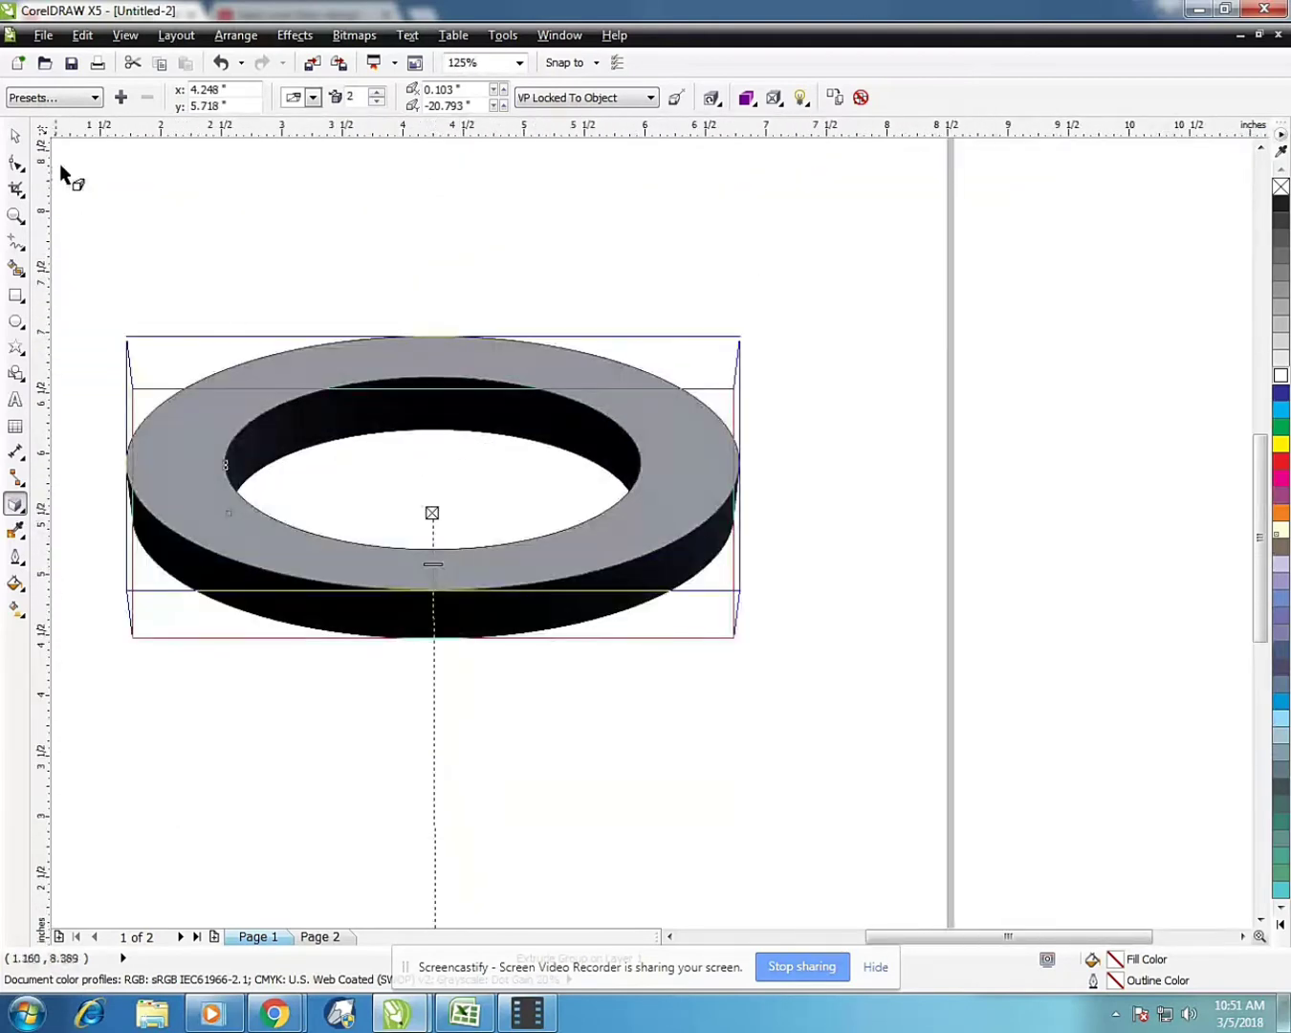
{"action": "left_click", "coordinate": [14, 136]}
{"action": "scroll", "coordinate": [419, 232], "scroll_direction": "down", "scroll_amount": 2}
Break the extruded ring apart with Arrange > Break Extrude Group Apart
{"action": "scroll", "coordinate": [420, 235], "scroll_direction": "down", "scroll_amount": 1}
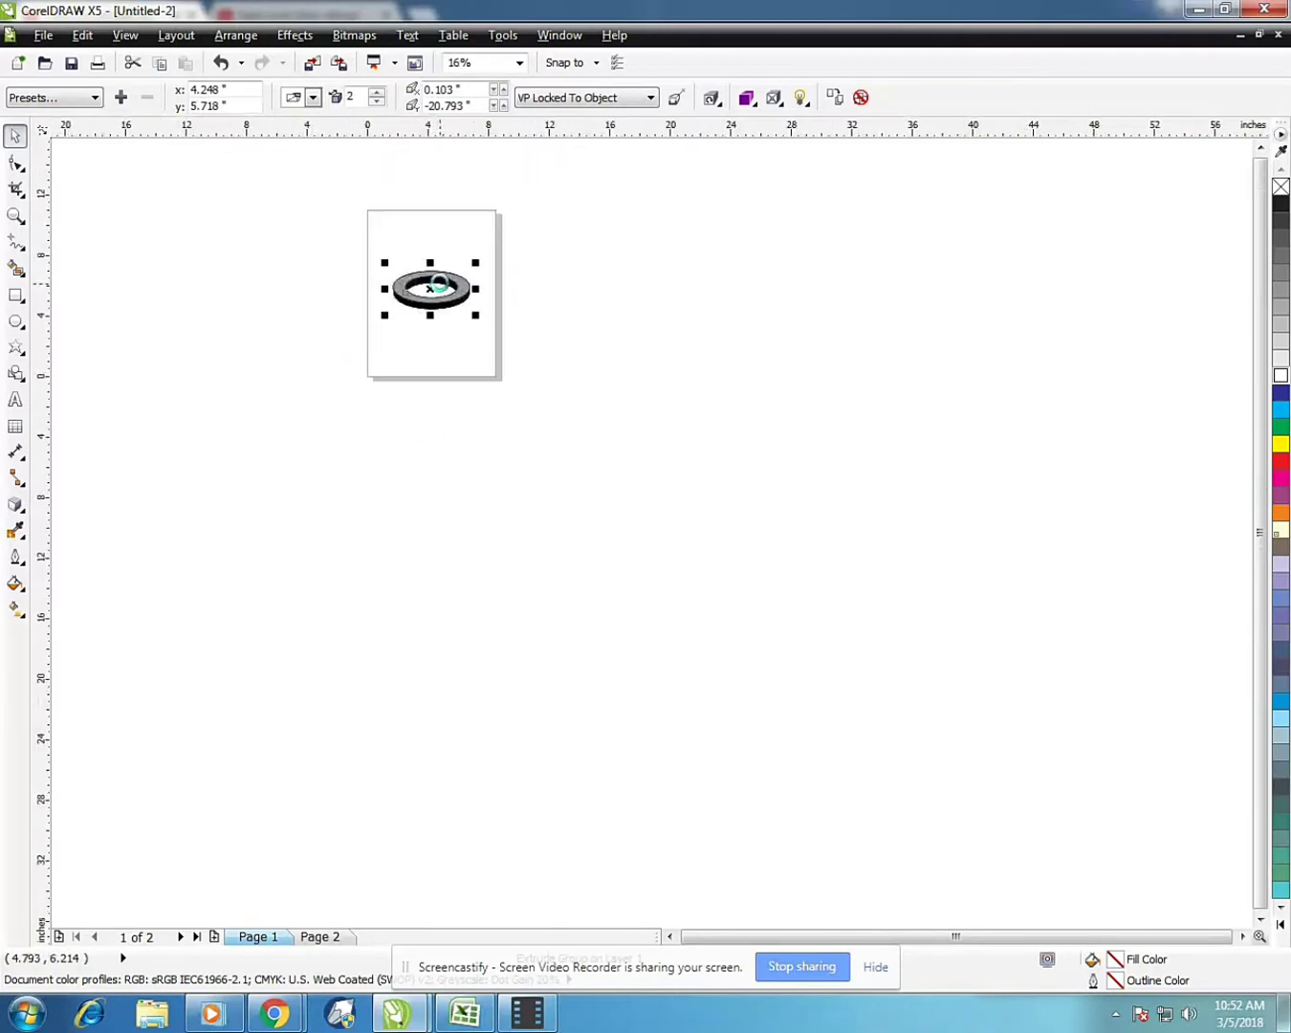
{"action": "scroll", "coordinate": [421, 232], "scroll_direction": "up", "scroll_amount": 2}
{"action": "scroll", "coordinate": [393, 368], "scroll_direction": "up", "scroll_amount": 1}
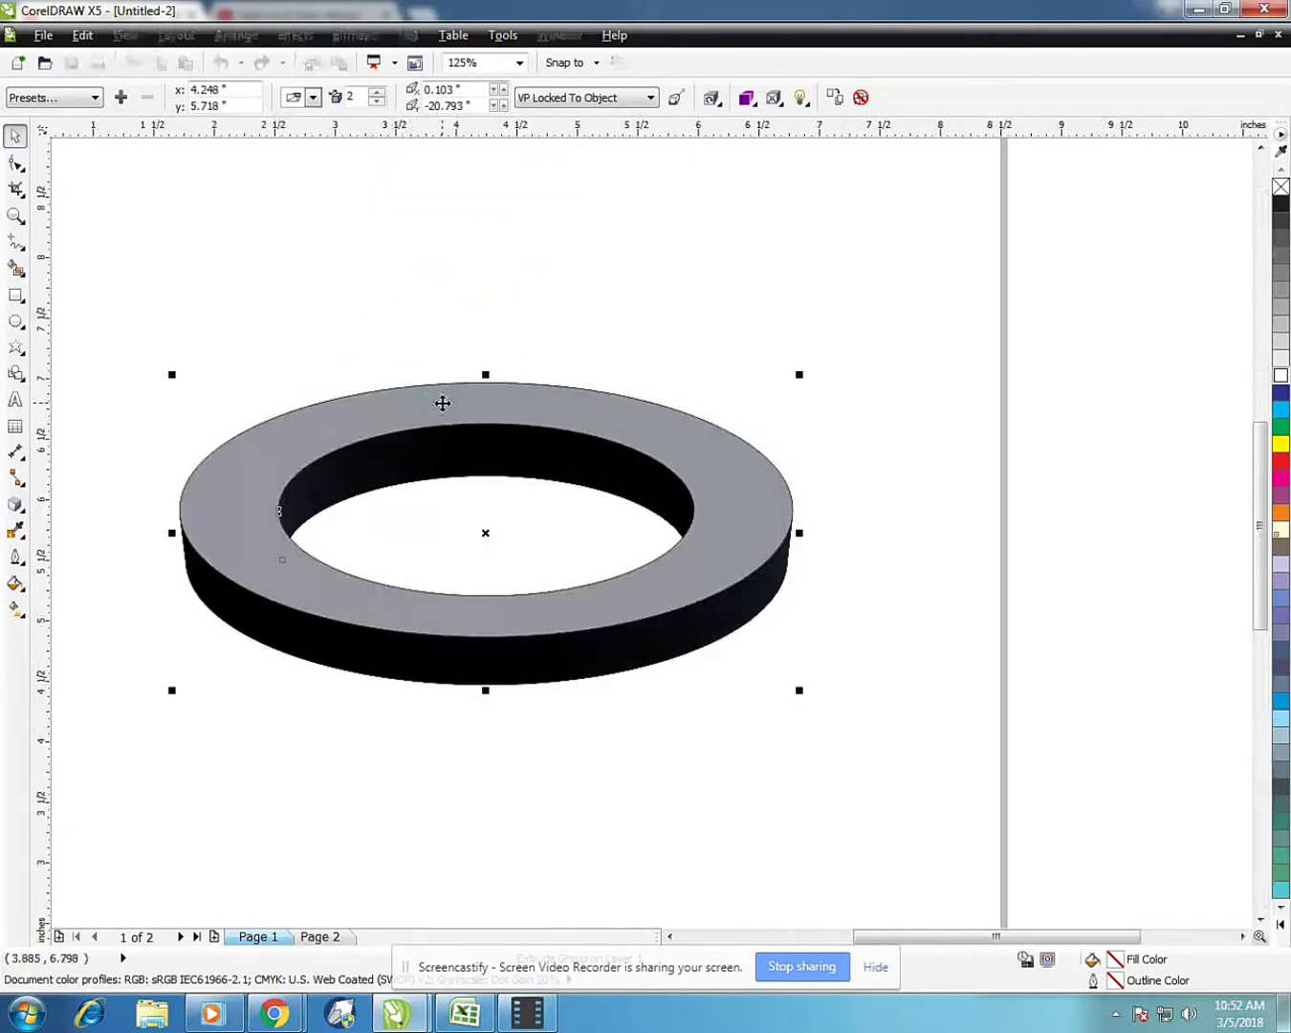
{"action": "scroll", "coordinate": [516, 457], "scroll_direction": "down", "scroll_amount": 1}
{"action": "scroll", "coordinate": [523, 441], "scroll_direction": "up", "scroll_amount": 1}
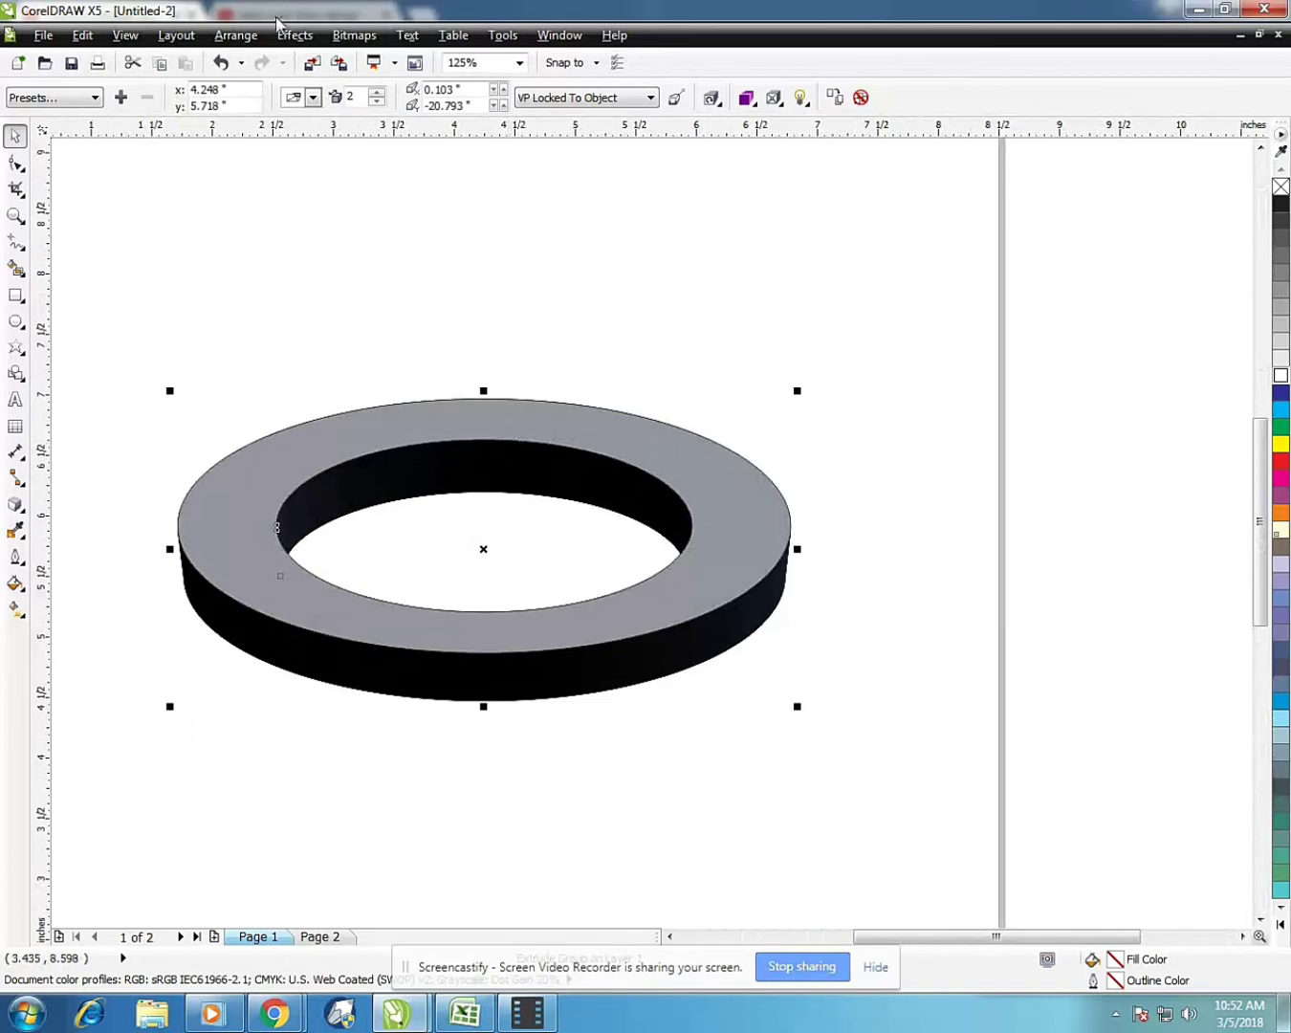
{"action": "left_click", "coordinate": [248, 36]}
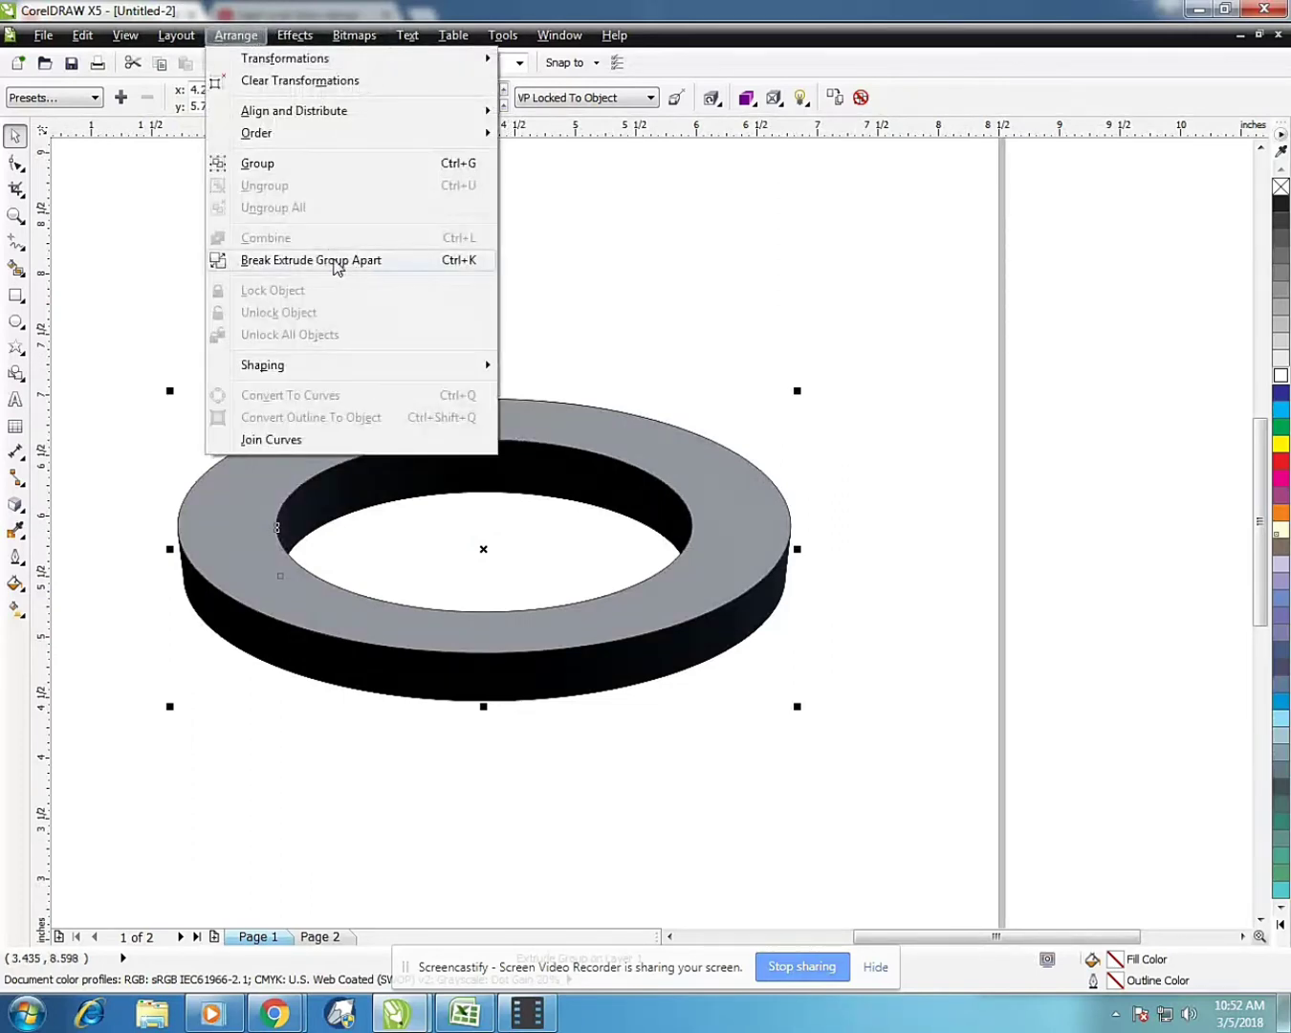
{"action": "left_click", "coordinate": [351, 265]}
{"action": "left_click", "coordinate": [405, 368]}
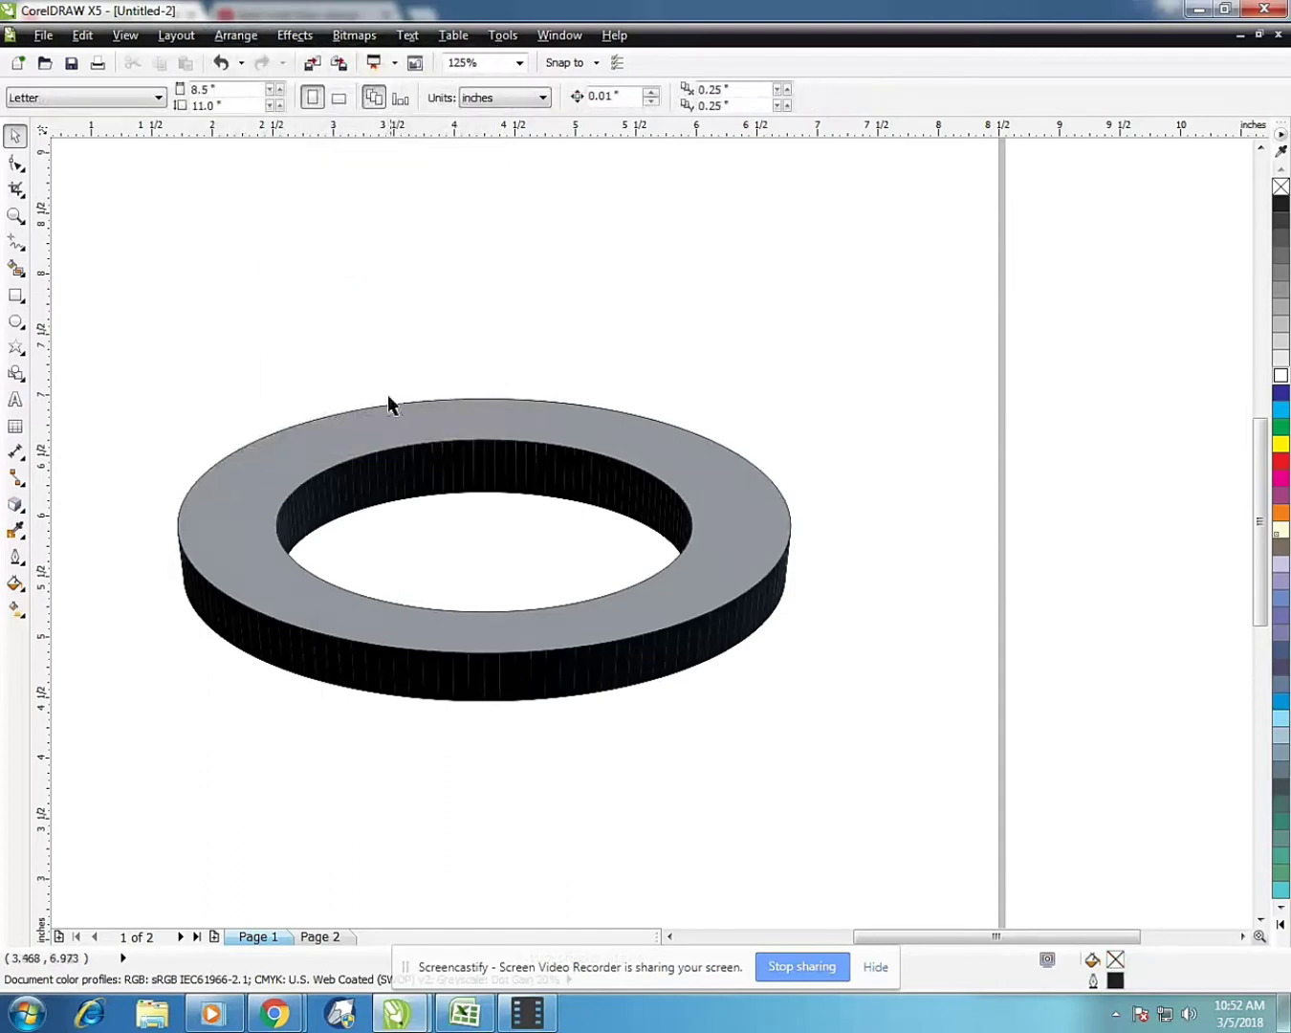
Select the broken-apart ring pieces, group them, and clear the selection
{"action": "scroll", "coordinate": [389, 403], "scroll_direction": "down", "scroll_amount": 1}
{"action": "scroll", "coordinate": [390, 404], "scroll_direction": "up", "scroll_amount": 2}
{"action": "scroll", "coordinate": [272, 440], "scroll_direction": "down", "scroll_amount": 1}
{"action": "left_click", "coordinate": [268, 441]}
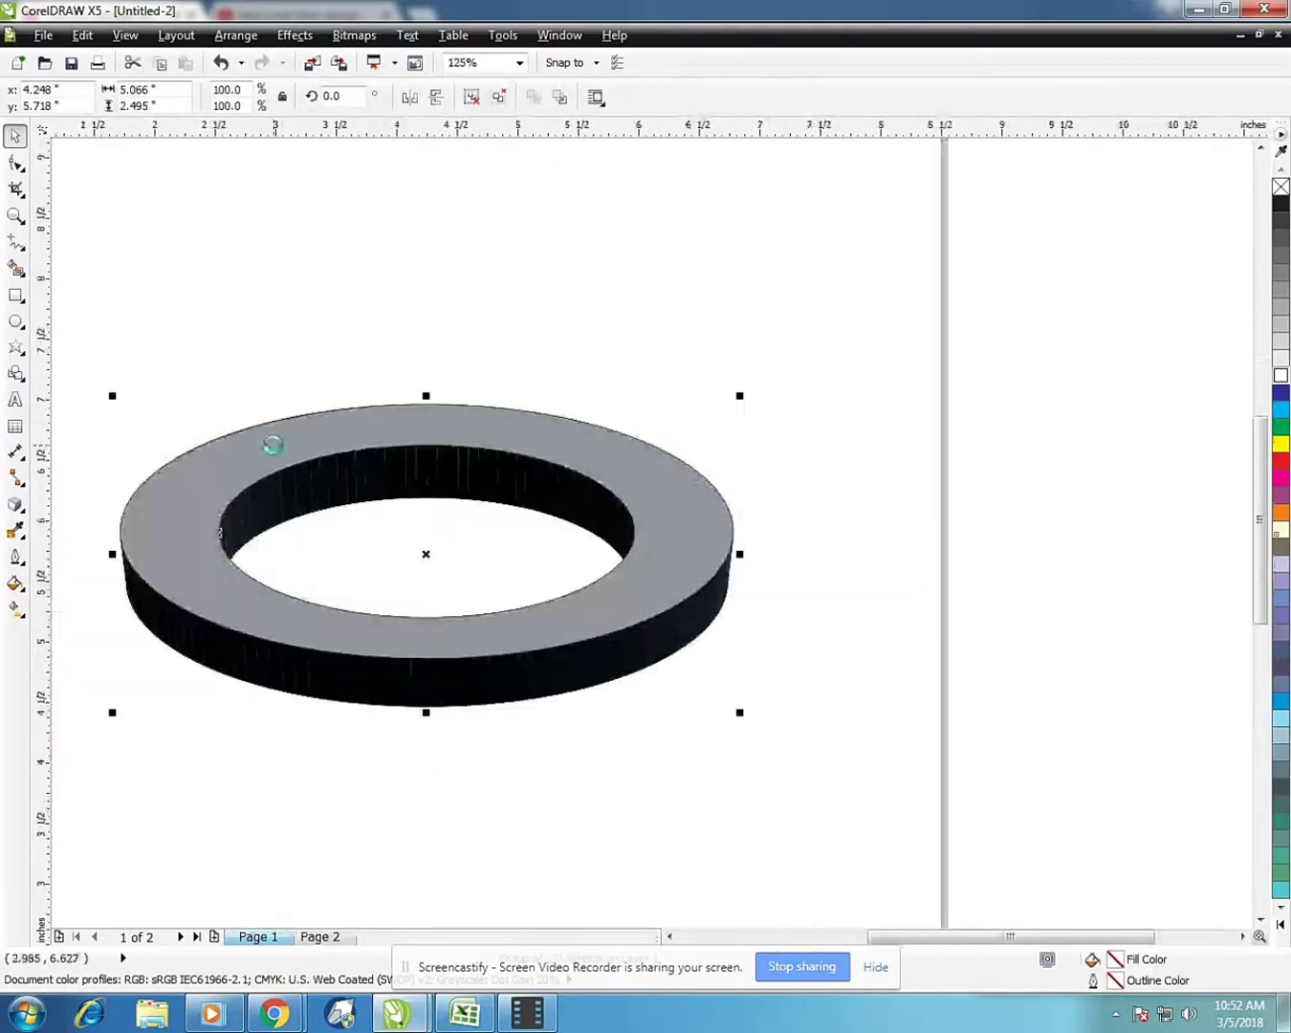
{"action": "left_click", "coordinate": [168, 284]}
{"action": "left_click", "coordinate": [319, 434]}
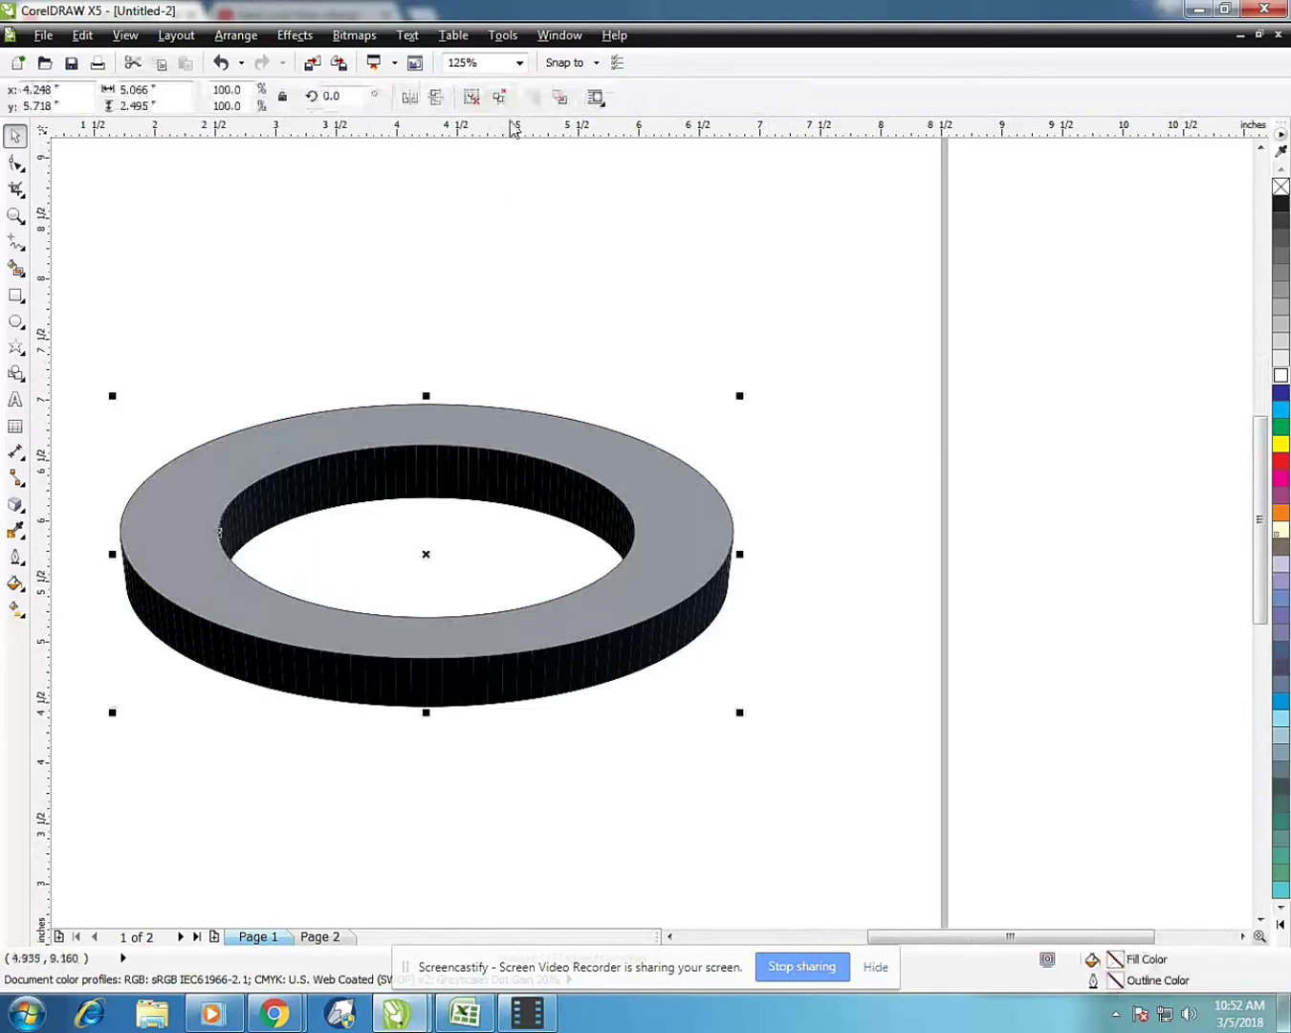
{"action": "left_click", "coordinate": [471, 96]}
{"action": "left_click", "coordinate": [408, 239]}
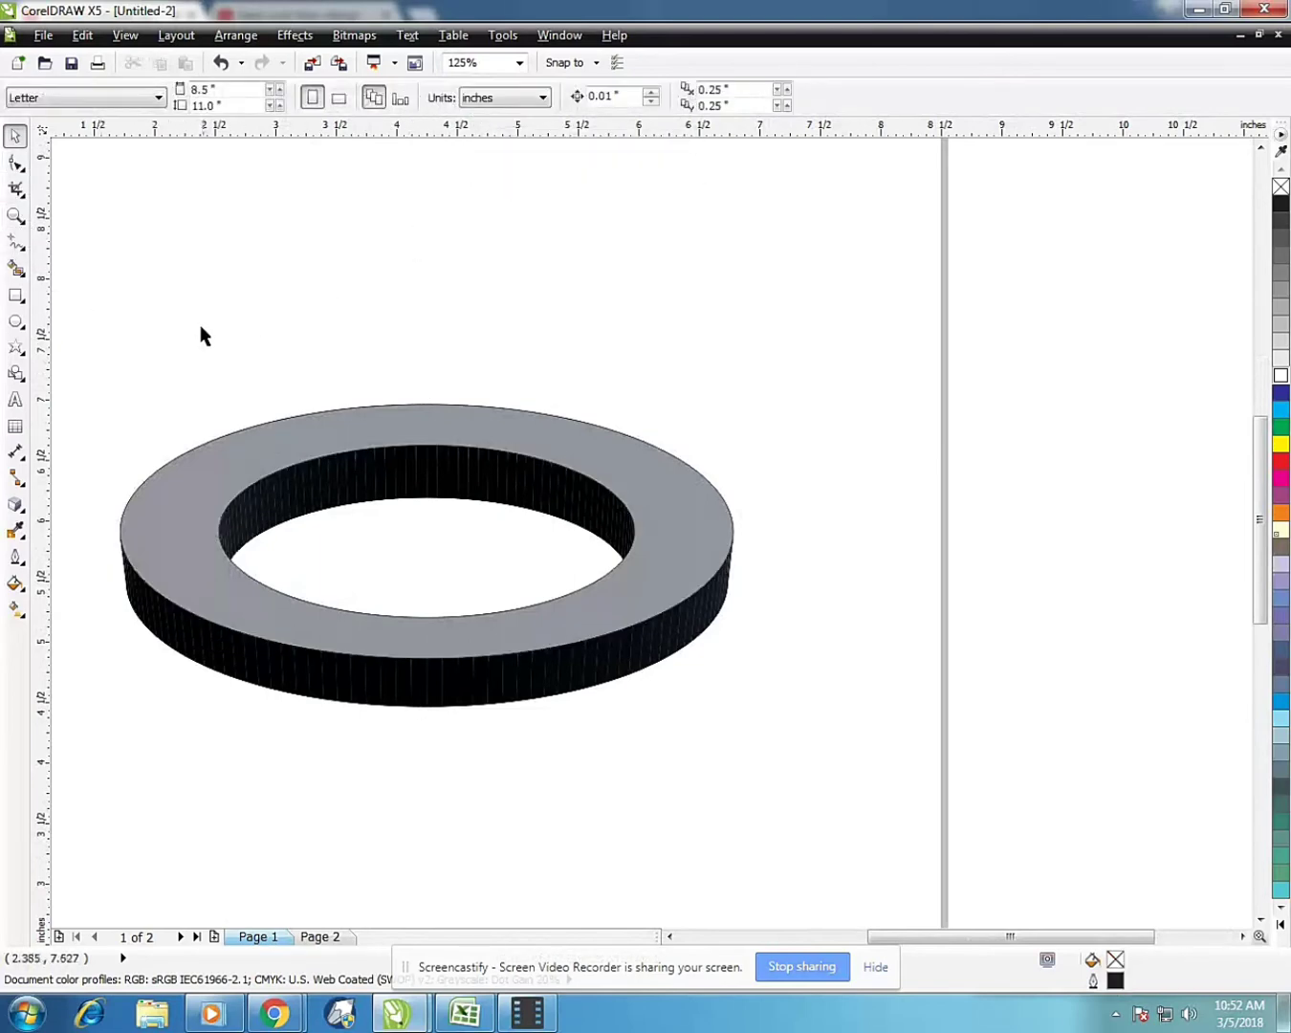
Weld the inner wall strips into one solid shape
{"action": "left_click_drag", "start_coordinate": [187, 278], "coordinate": [675, 615]}
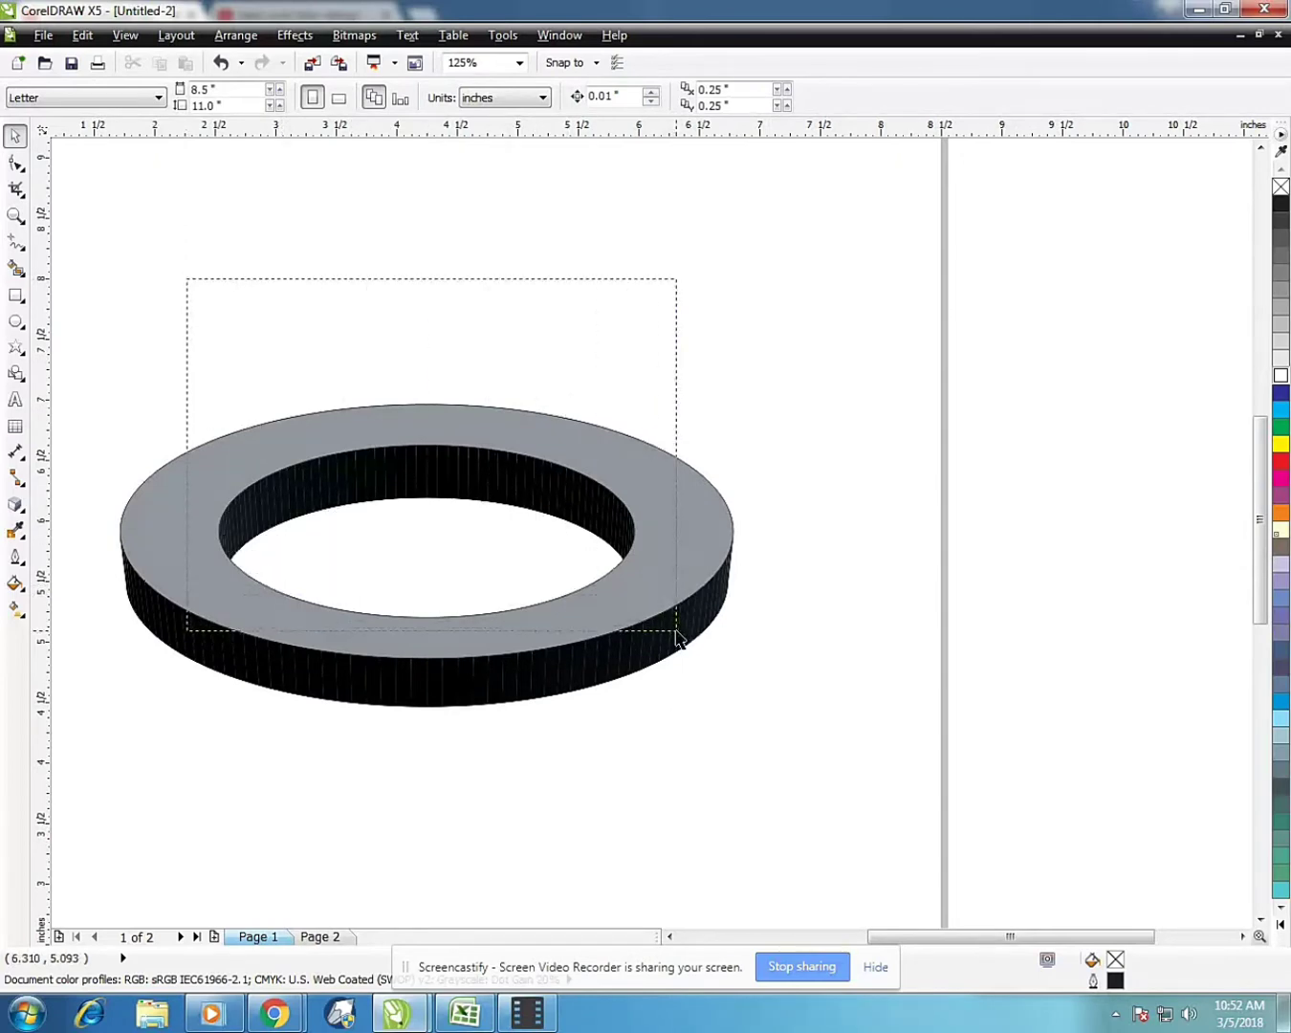
{"action": "left_click_drag", "start_coordinate": [675, 616], "coordinate": [679, 622]}
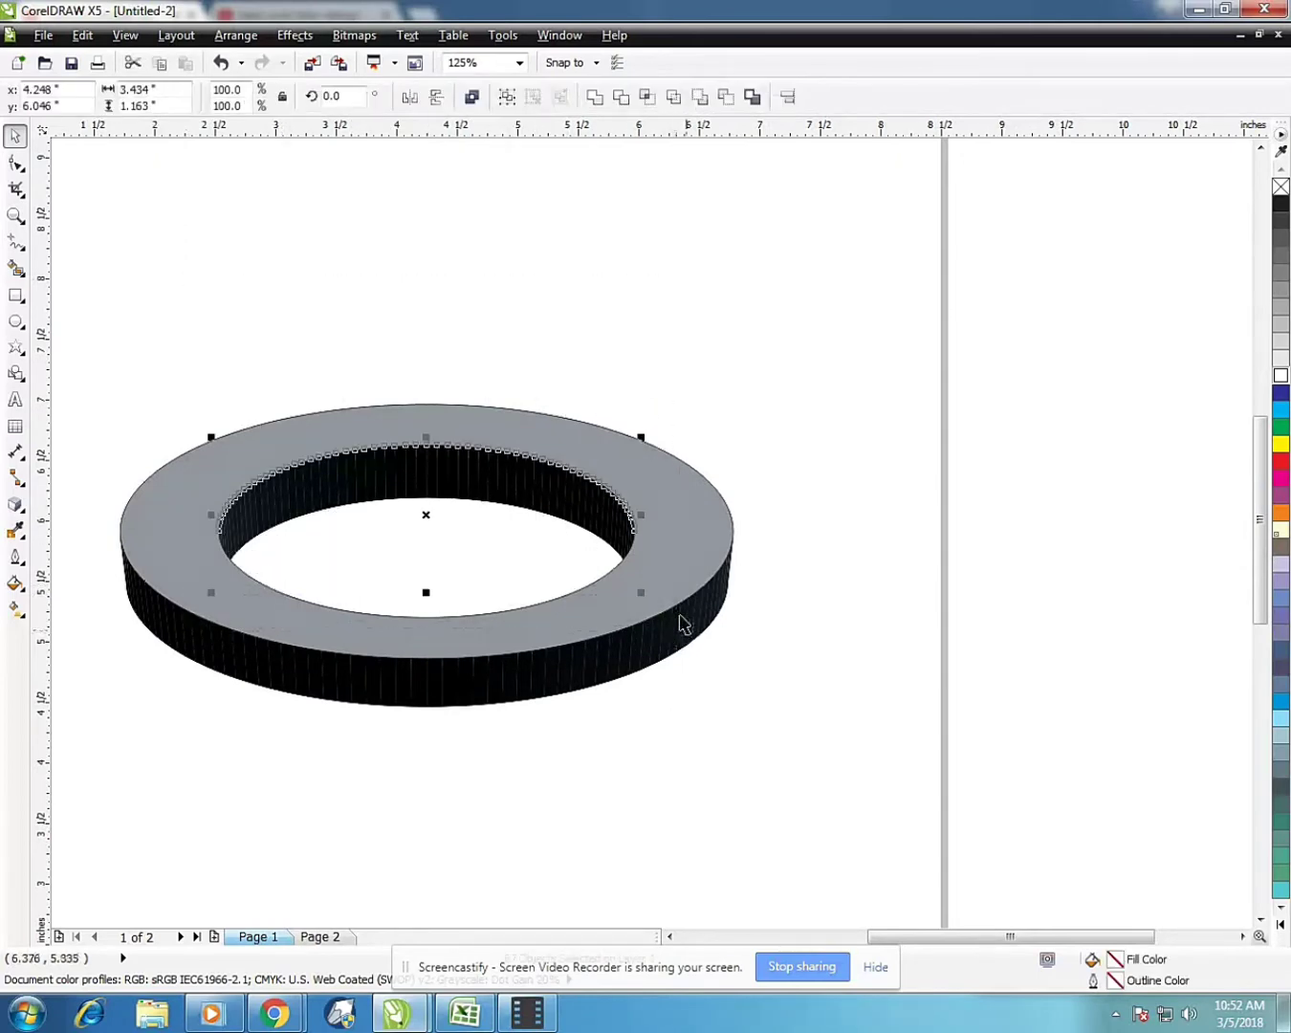
{"action": "left_click", "coordinate": [599, 101]}
{"action": "left_click", "coordinate": [361, 276]}
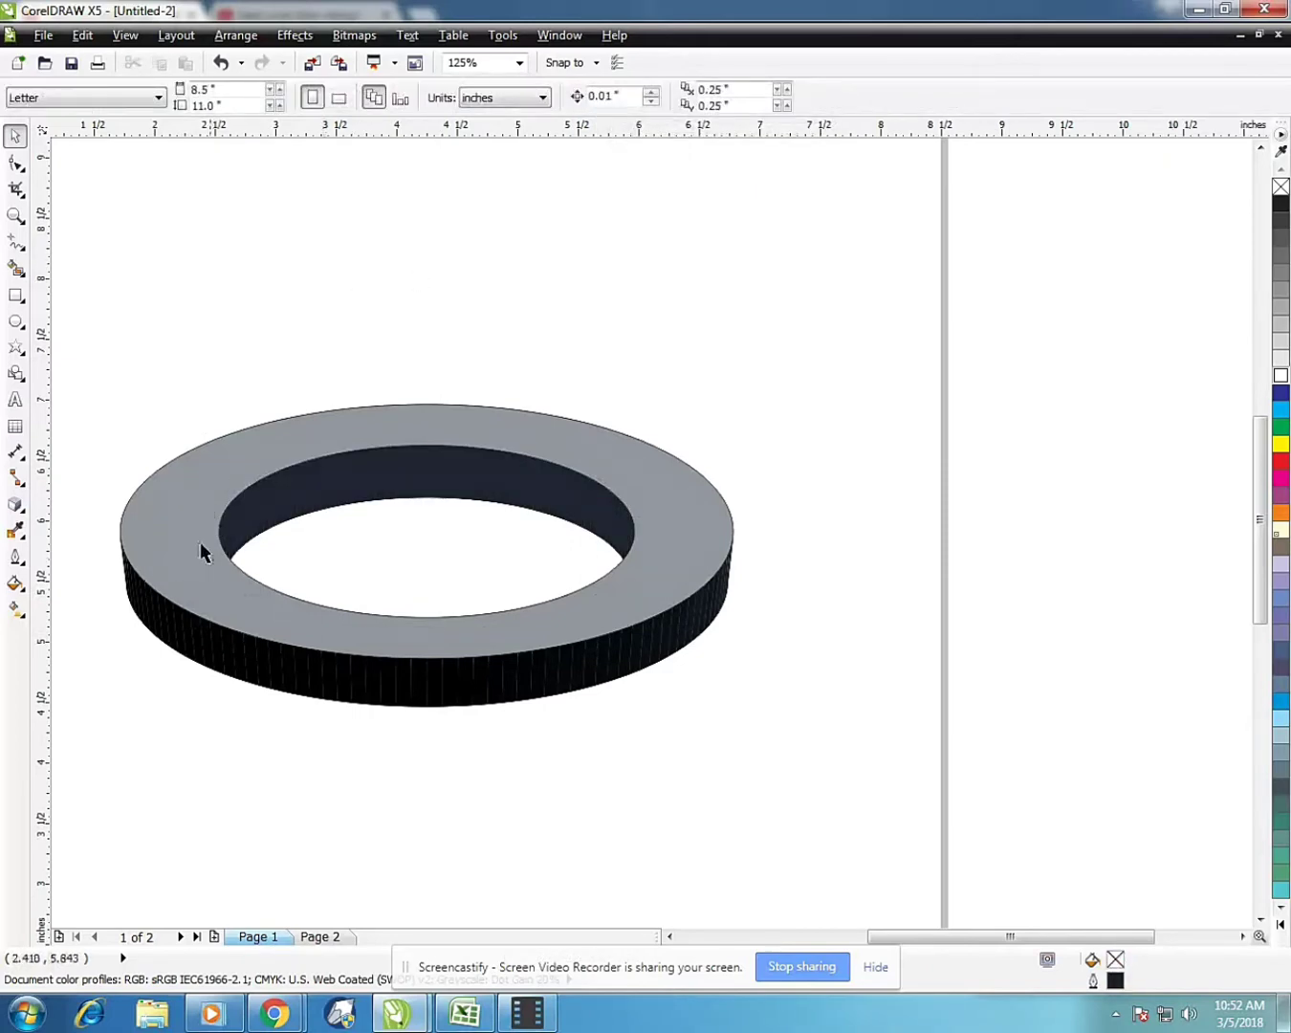
Weld the outer wall strips into one solid shape
{"action": "left_click", "coordinate": [184, 633]}
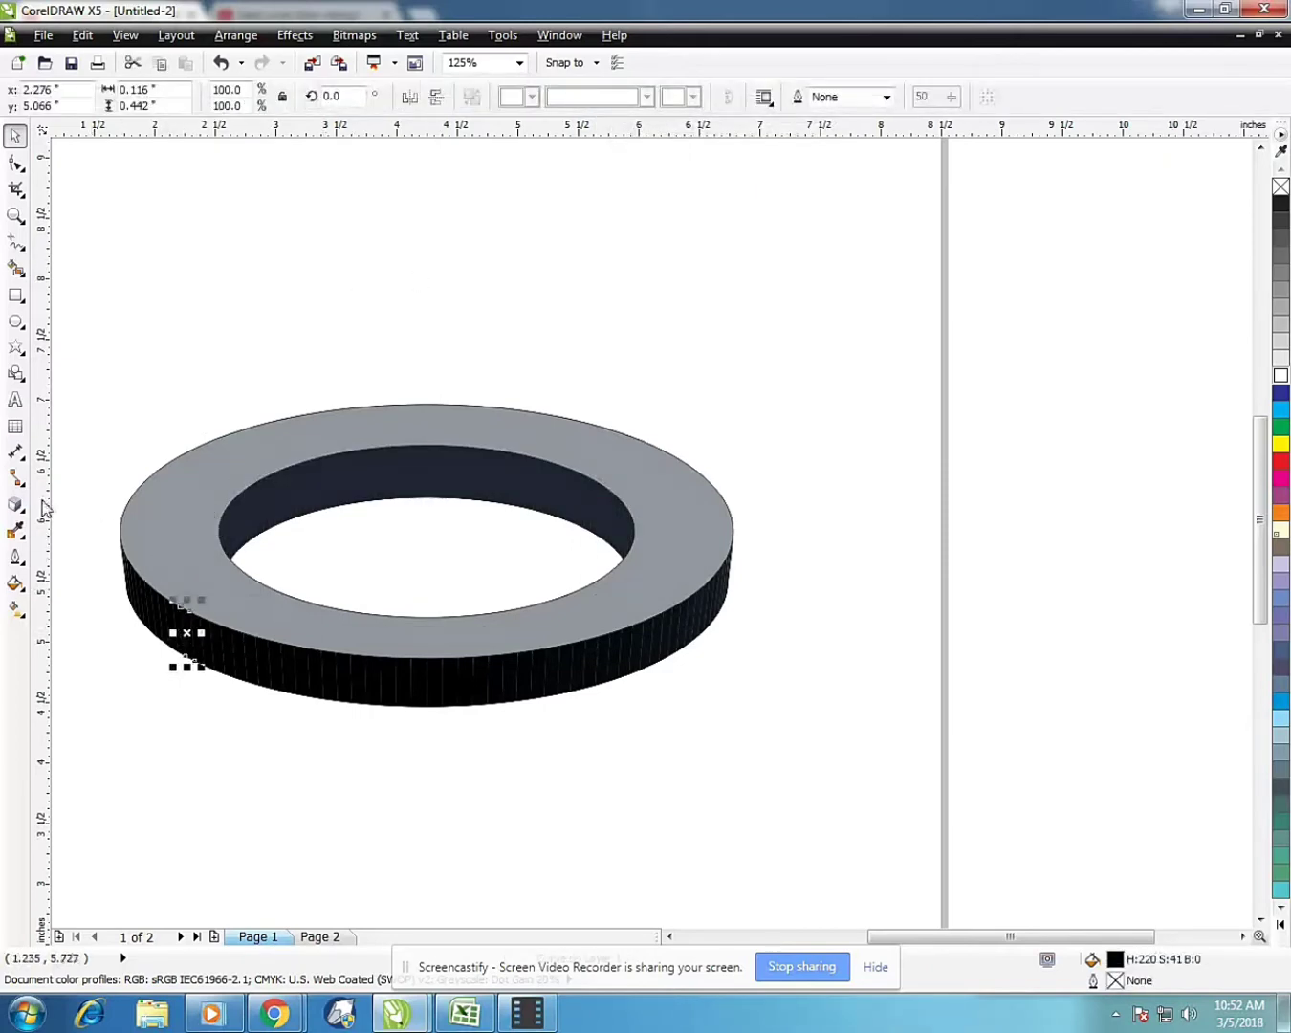
{"action": "left_click_drag", "start_coordinate": [96, 513], "coordinate": [944, 828]}
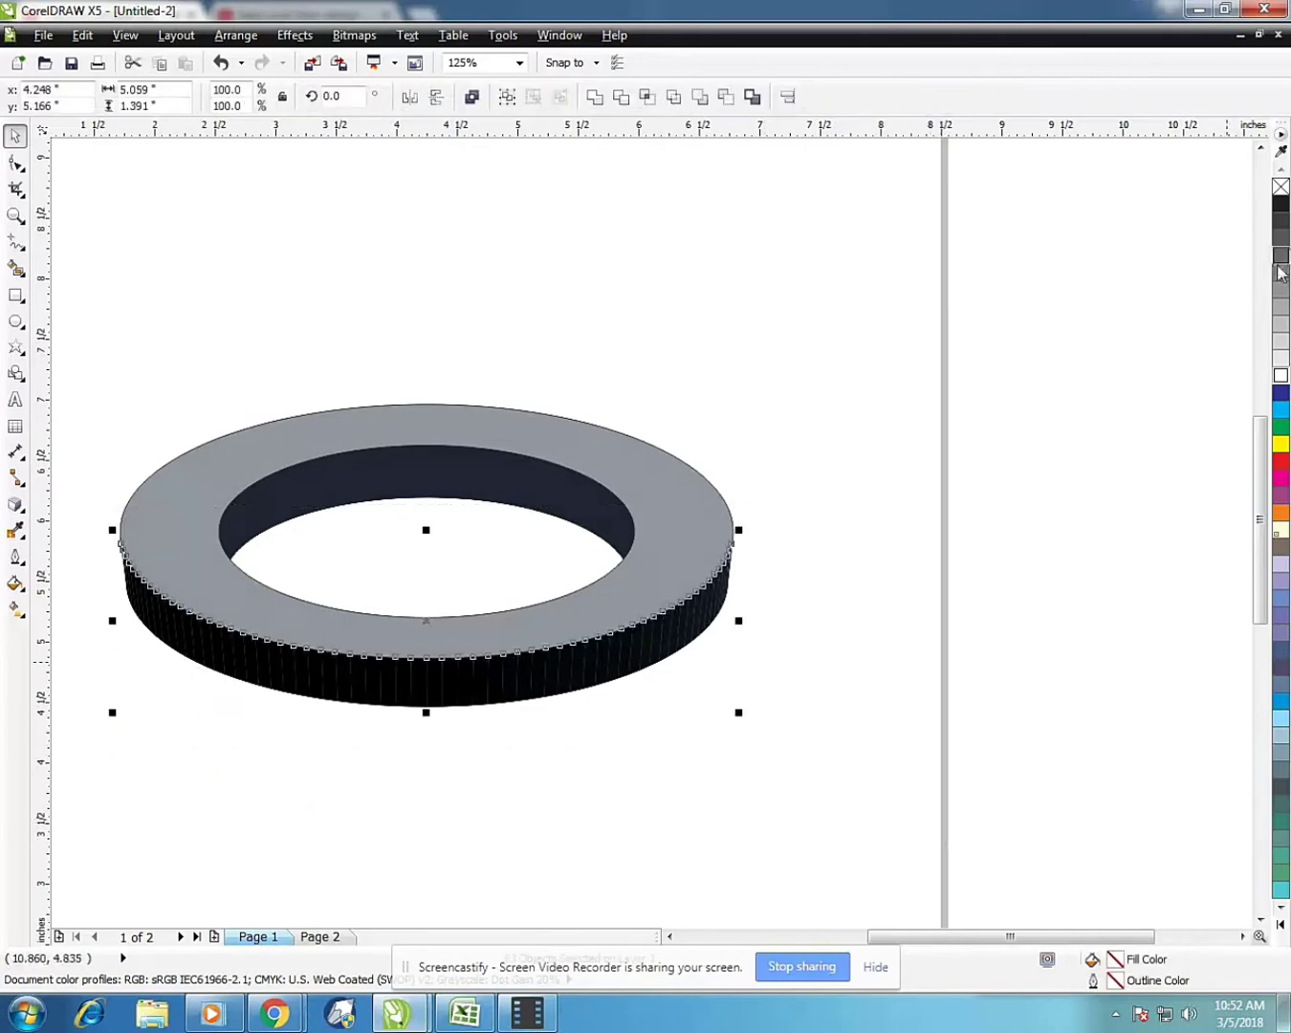
{"action": "left_click", "coordinate": [595, 98]}
Fill the inner wall cyan and the top face dark blue
{"action": "left_click", "coordinate": [819, 435]}
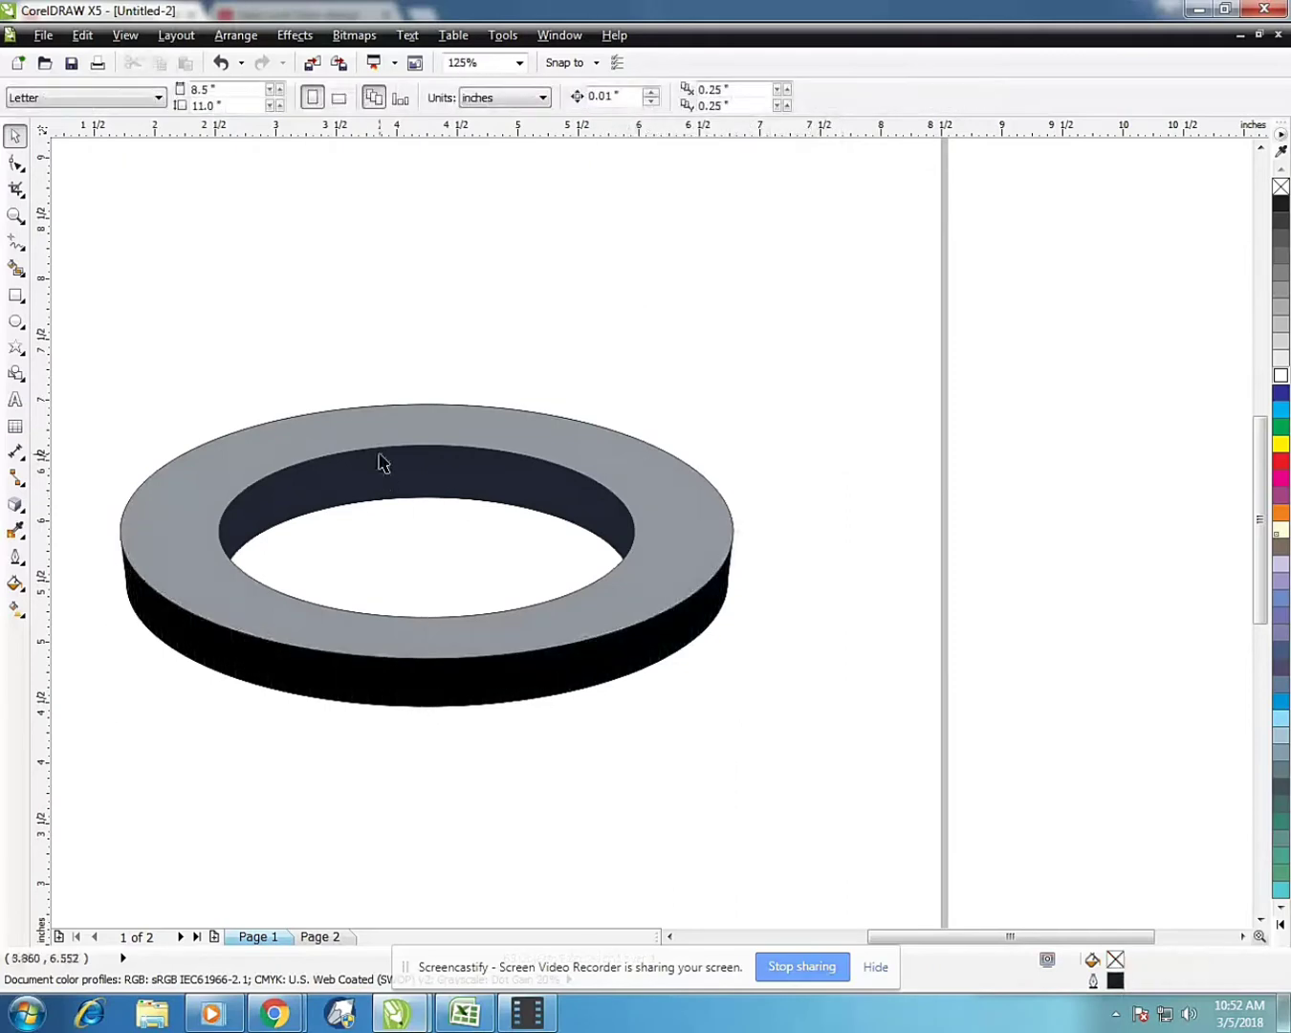
{"action": "left_click", "coordinate": [432, 461]}
{"action": "left_click", "coordinate": [1281, 409]}
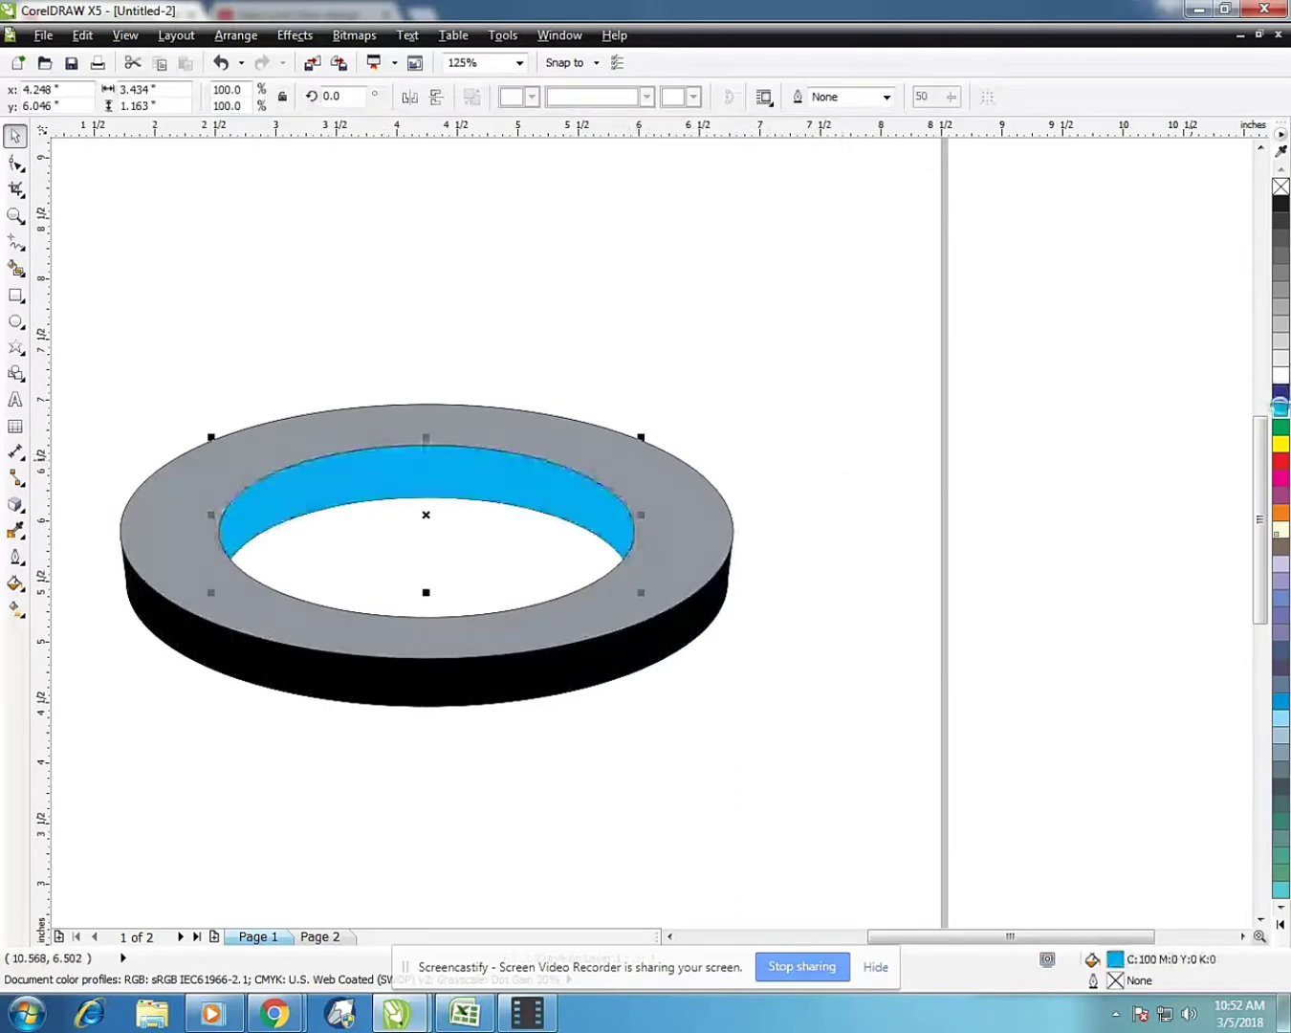
{"action": "left_click", "coordinate": [687, 502]}
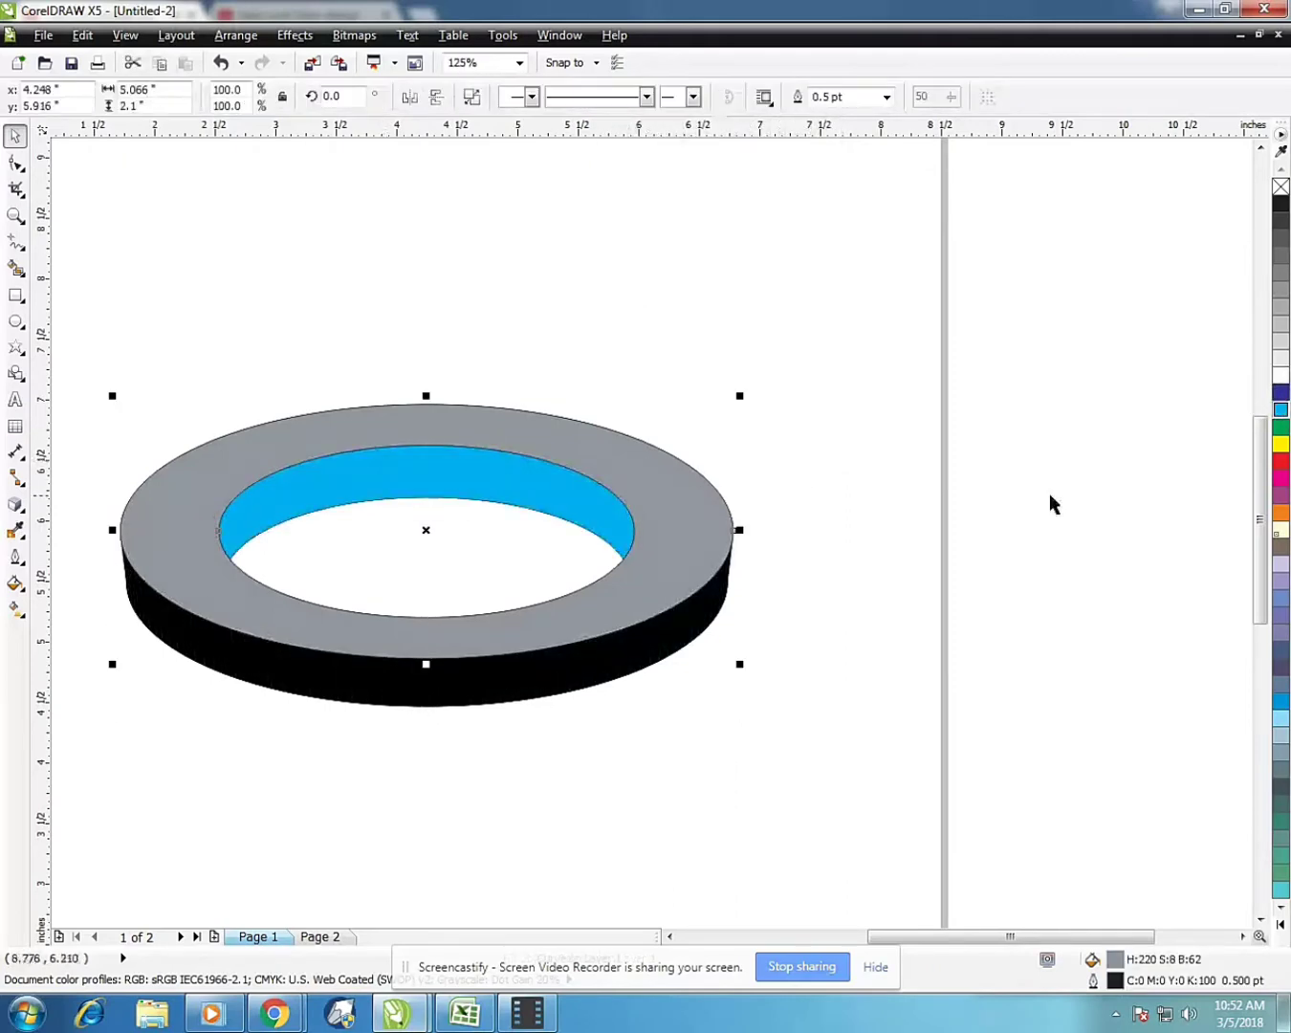
{"action": "left_click", "coordinate": [1281, 409]}
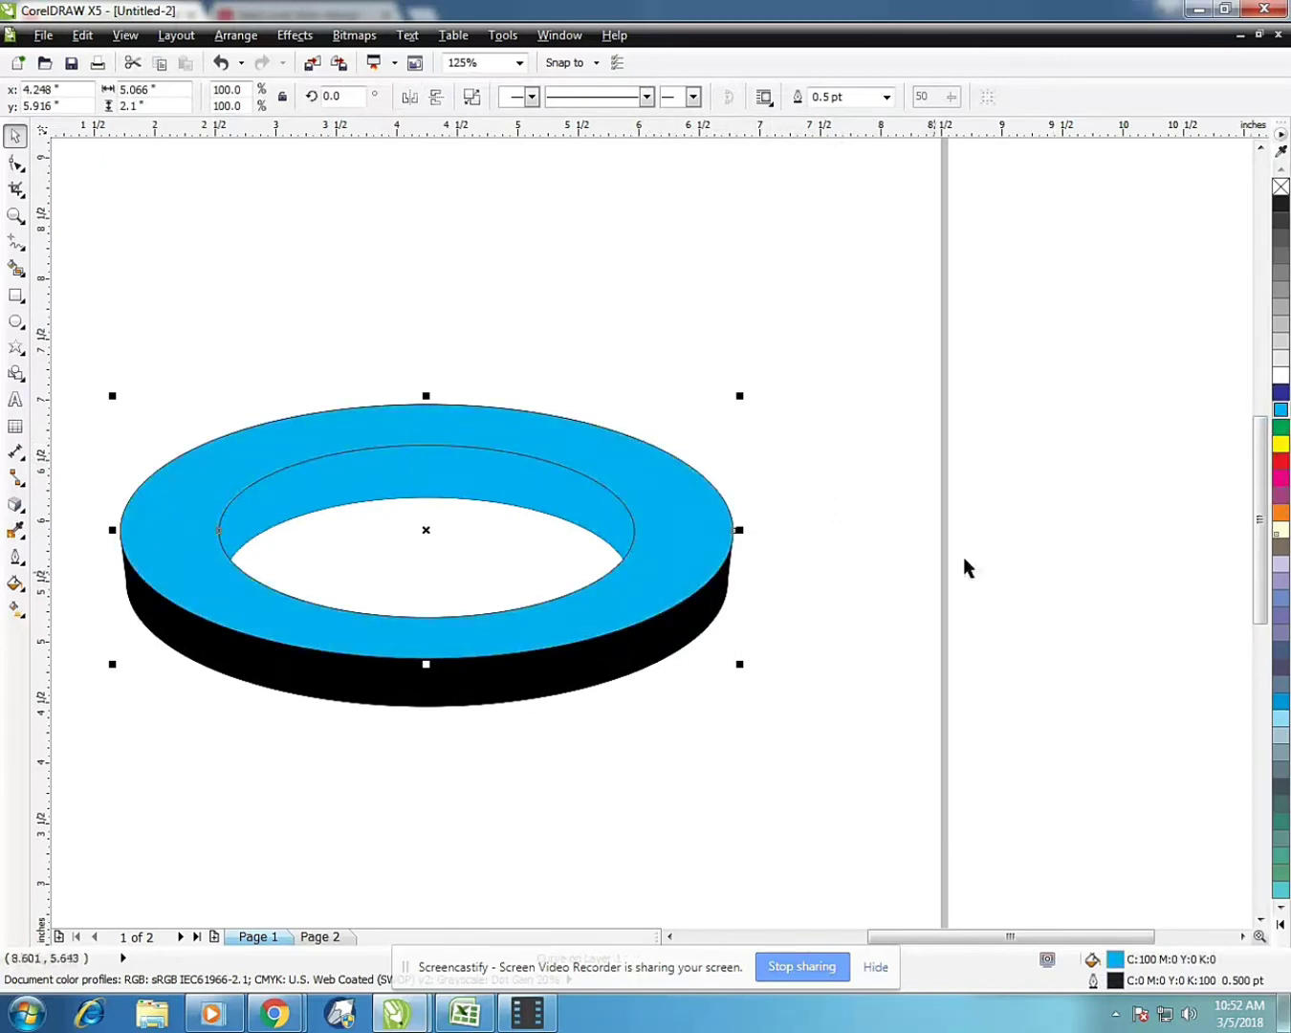
{"action": "left_click", "coordinate": [1282, 392]}
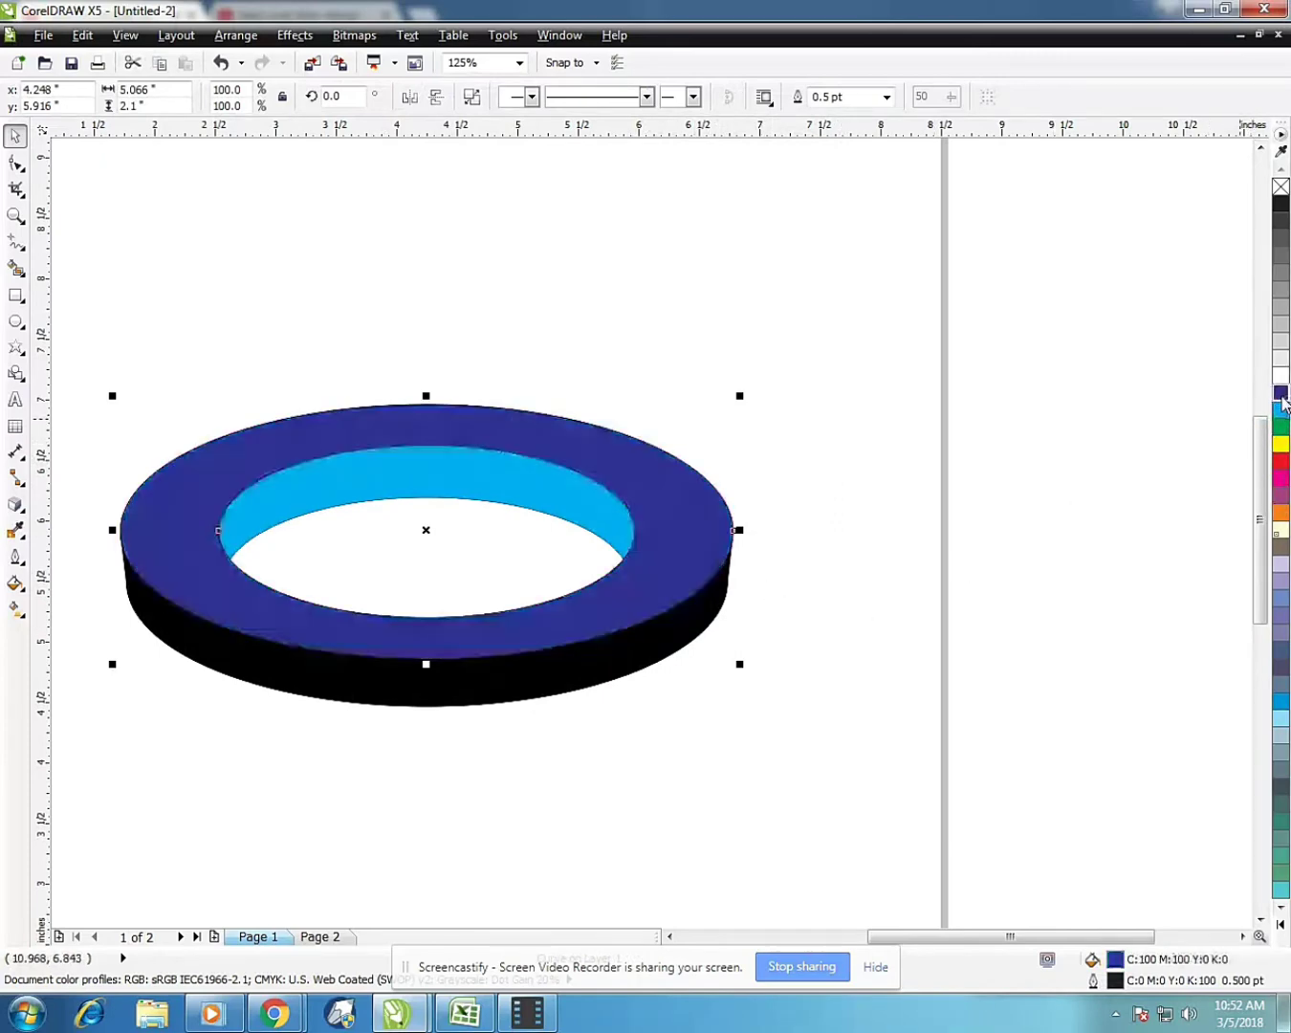
Check the black outer wall, then reselect the top face and cyan inner wall
{"action": "left_click", "coordinate": [693, 618]}
{"action": "left_click", "coordinate": [935, 591]}
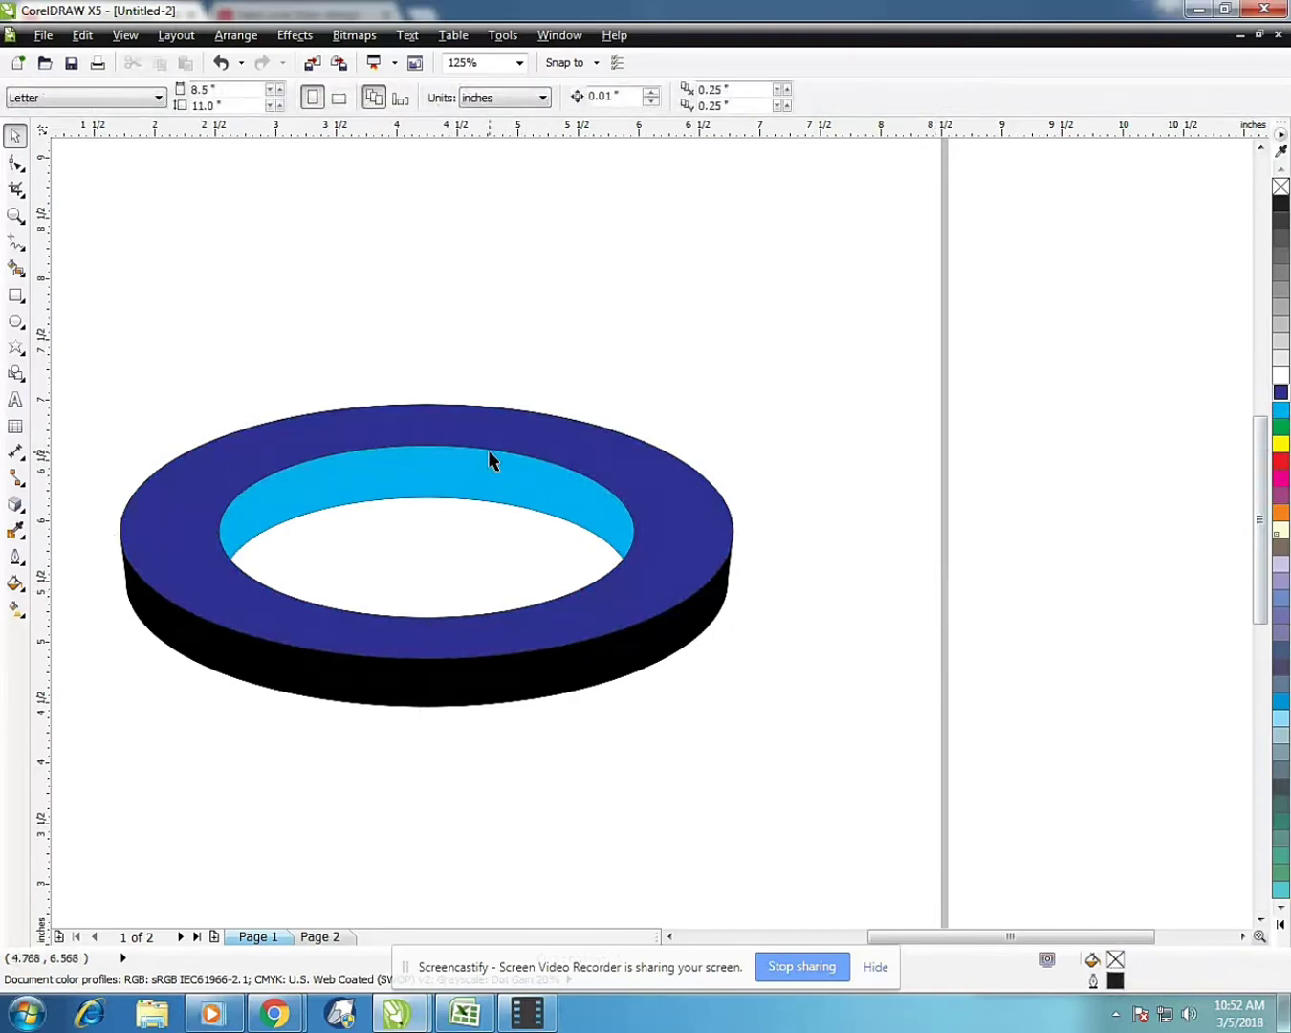
{"action": "scroll", "coordinate": [489, 458], "scroll_direction": "down", "scroll_amount": 2}
{"action": "scroll", "coordinate": [436, 461], "scroll_direction": "up", "scroll_amount": 2}
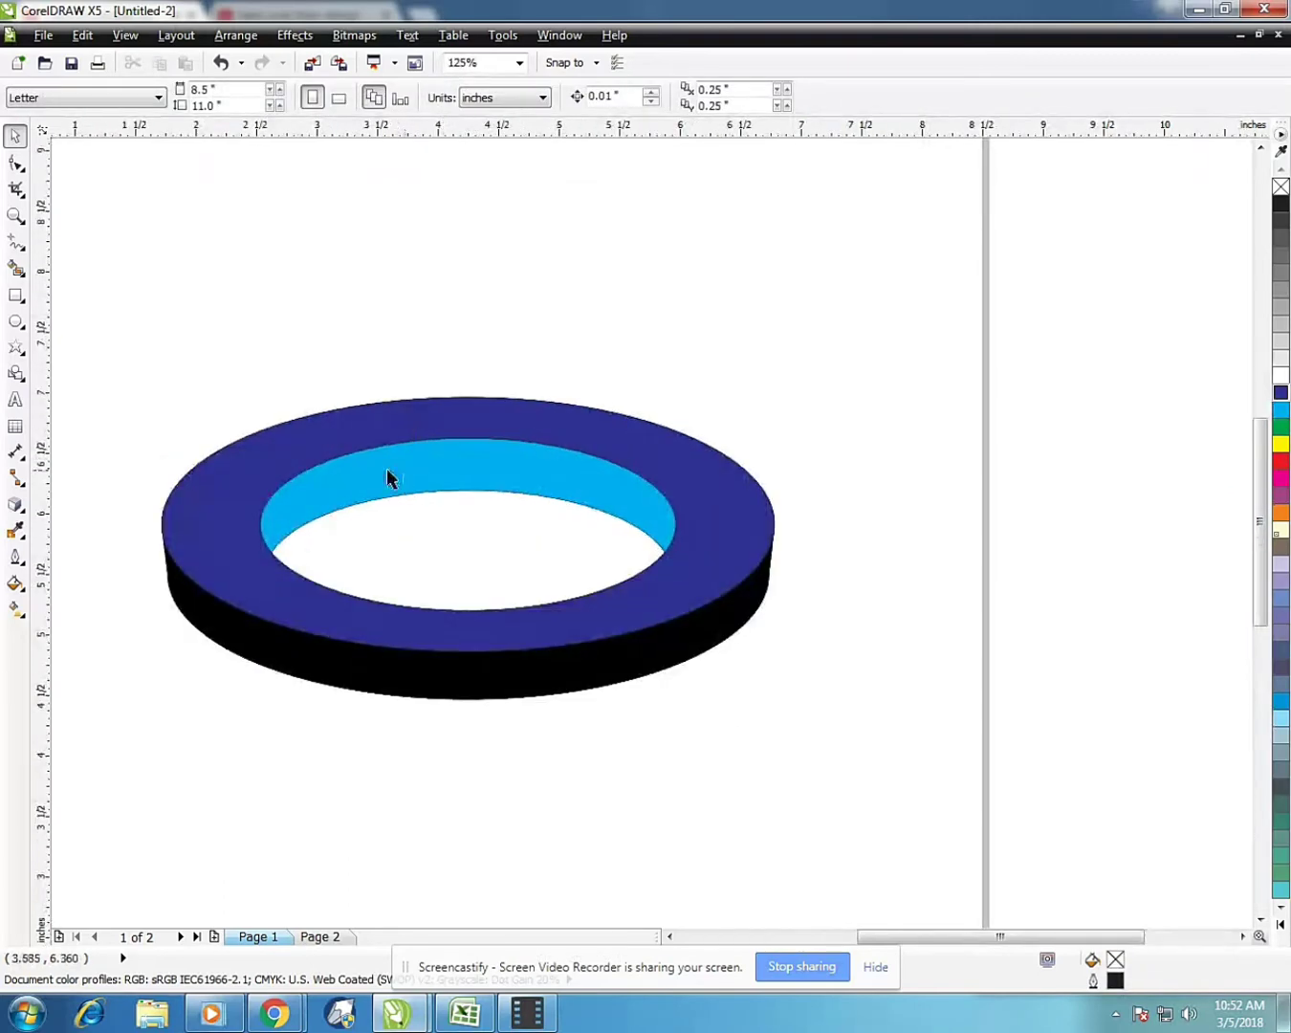
{"action": "left_click", "coordinate": [237, 476]}
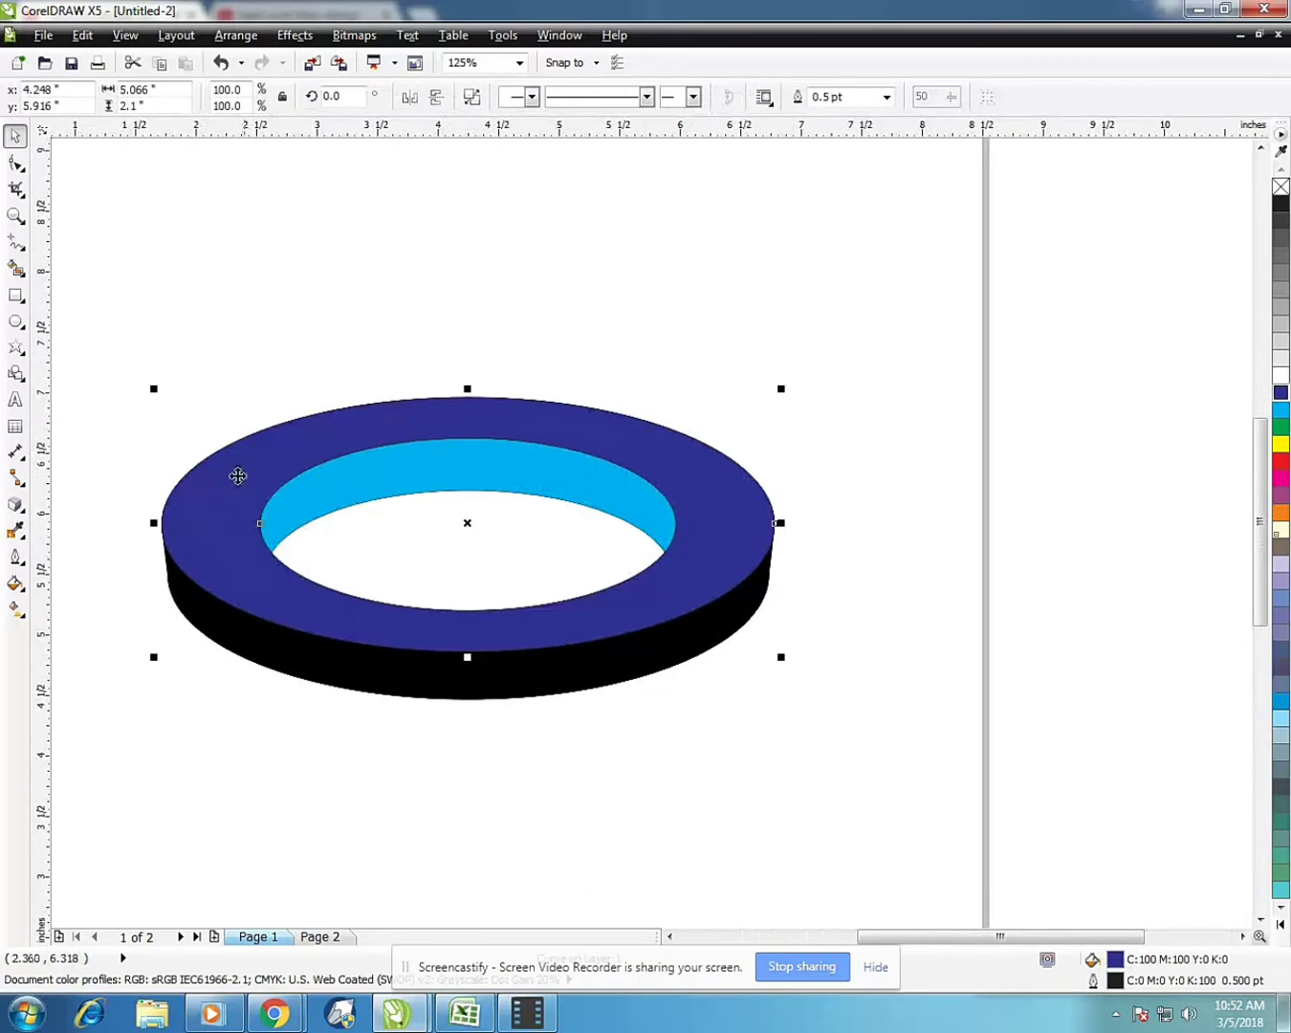
{"action": "left_click", "coordinate": [336, 492]}
Lay a cyan linear gradient across the inner wall with stops near 18% and 68%
{"action": "left_click", "coordinate": [20, 619]}
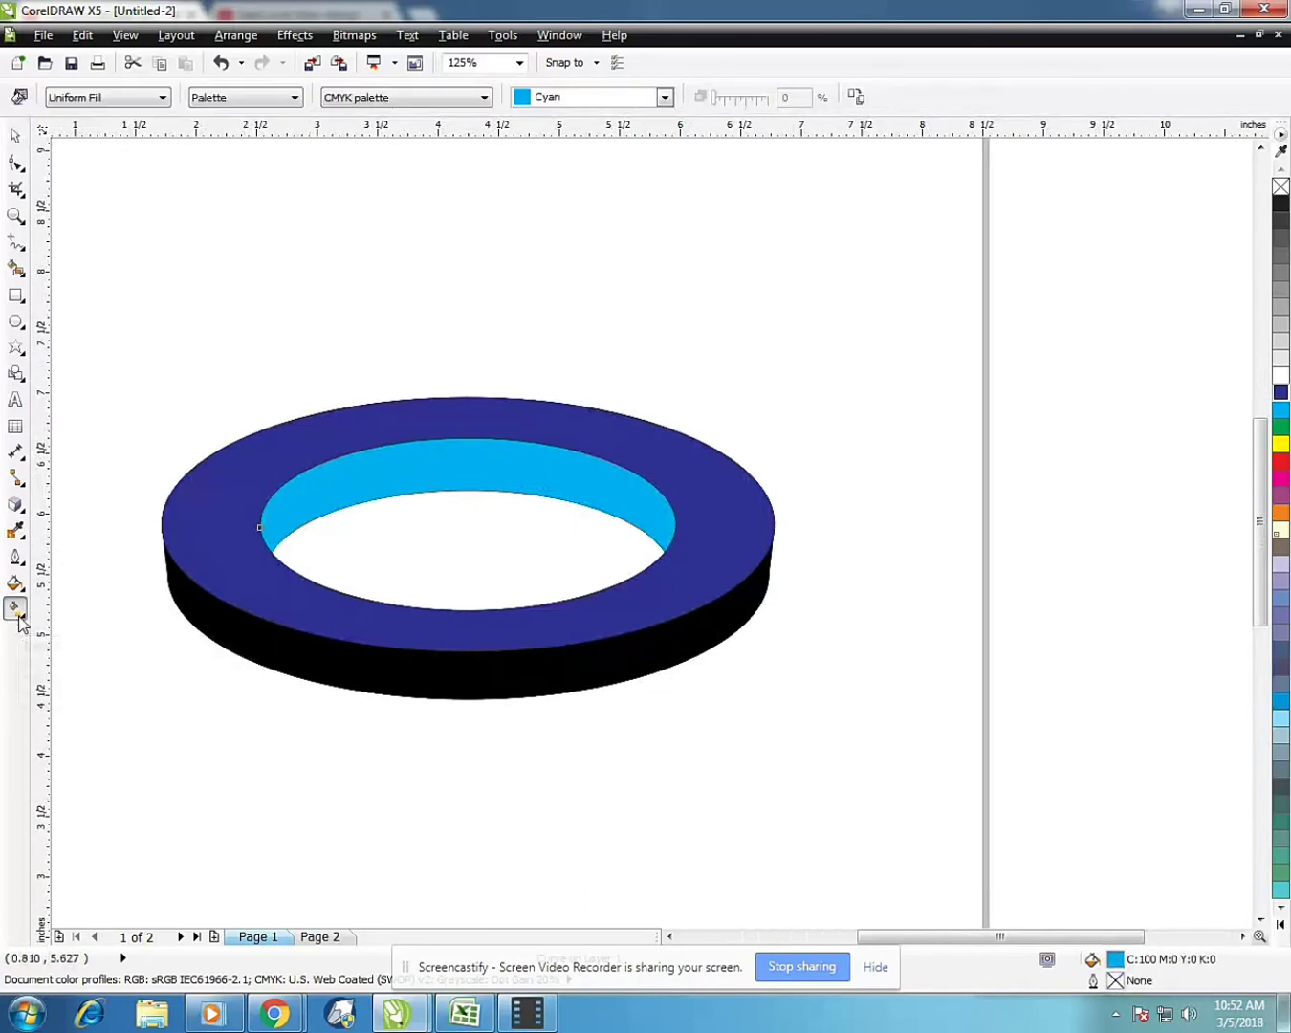
{"action": "mouse_move", "coordinate": [271, 519]}
{"action": "left_mouse_down"}
{"action": "mouse_move", "coordinate": [585, 507]}
{"action": "mouse_move", "coordinate": [672, 520]}
{"action": "left_mouse_up"}
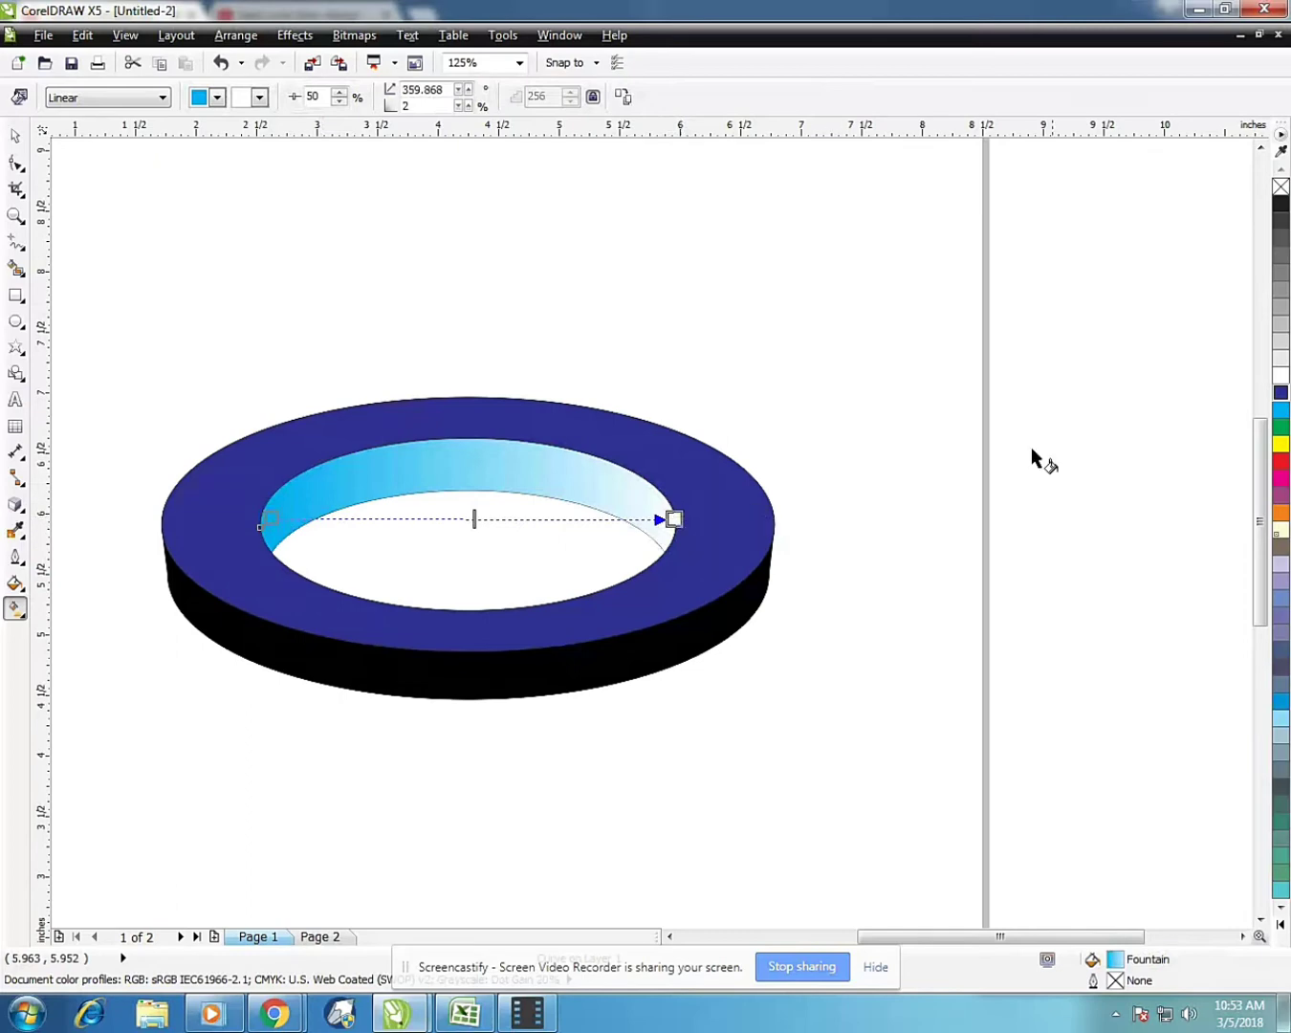
{"action": "left_click", "coordinate": [1282, 412]}
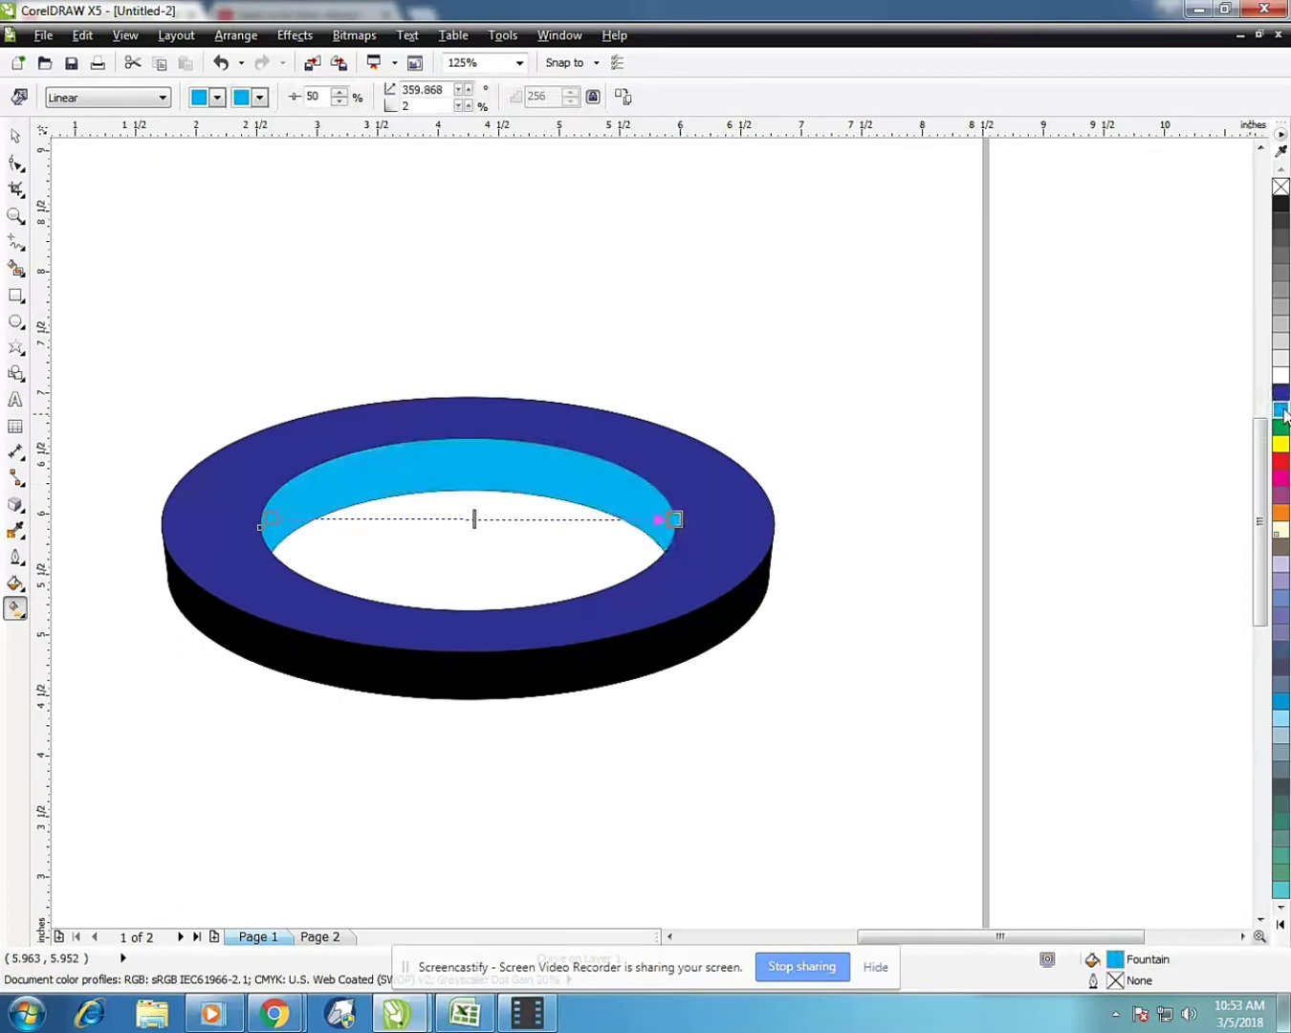
{"action": "double_click", "coordinate": [550, 520]}
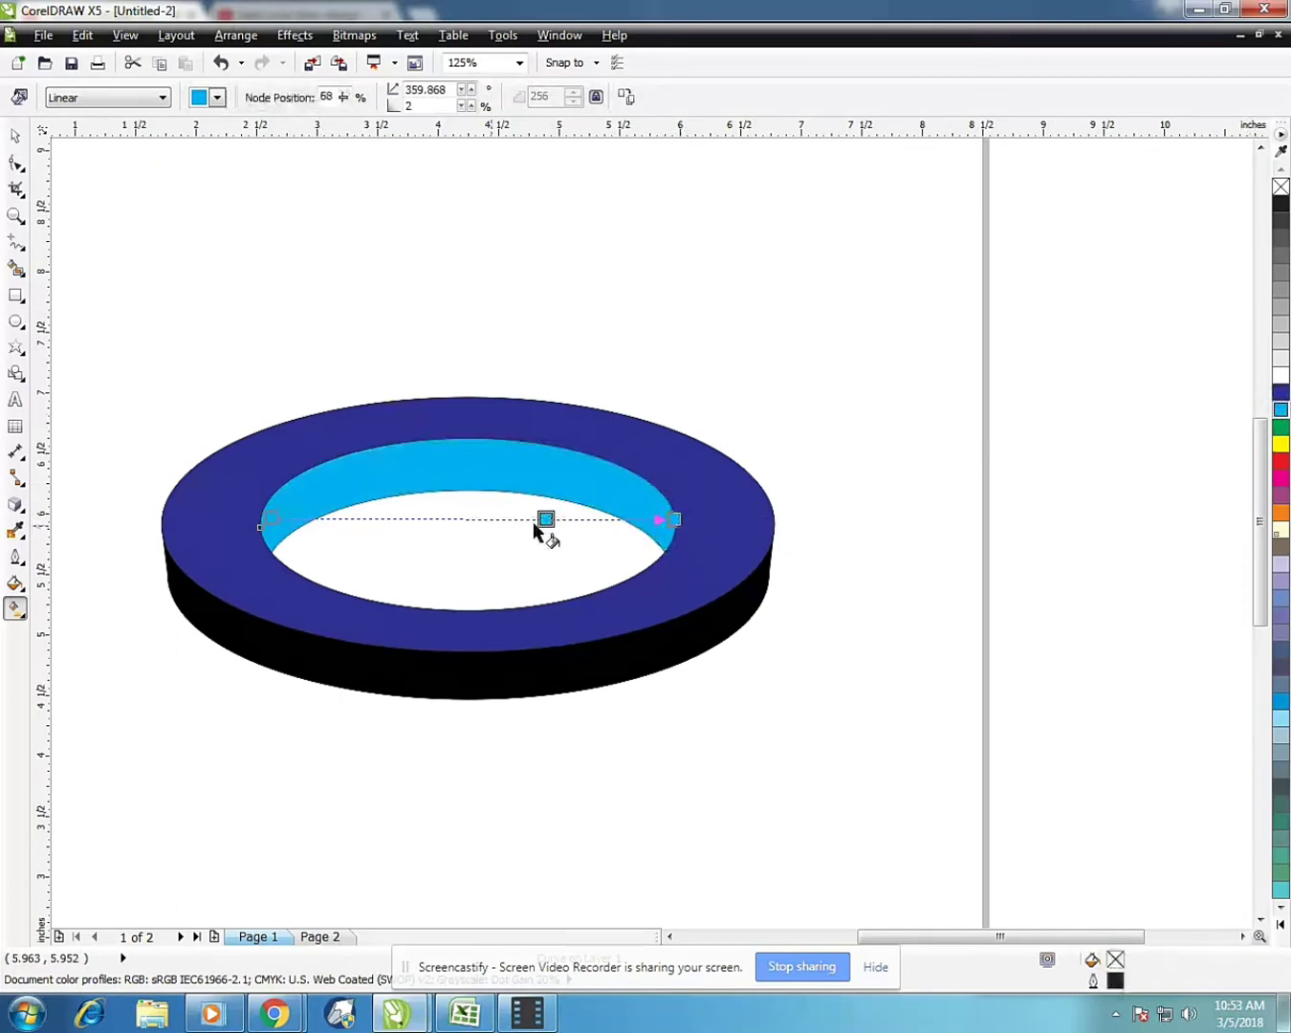
{"action": "double_click", "coordinate": [345, 520]}
Make the inner-wall stops near-black at 26% and 70%, then lay a top-face gradient
{"action": "left_click_drag", "start_coordinate": [345, 517], "coordinate": [361, 518]}
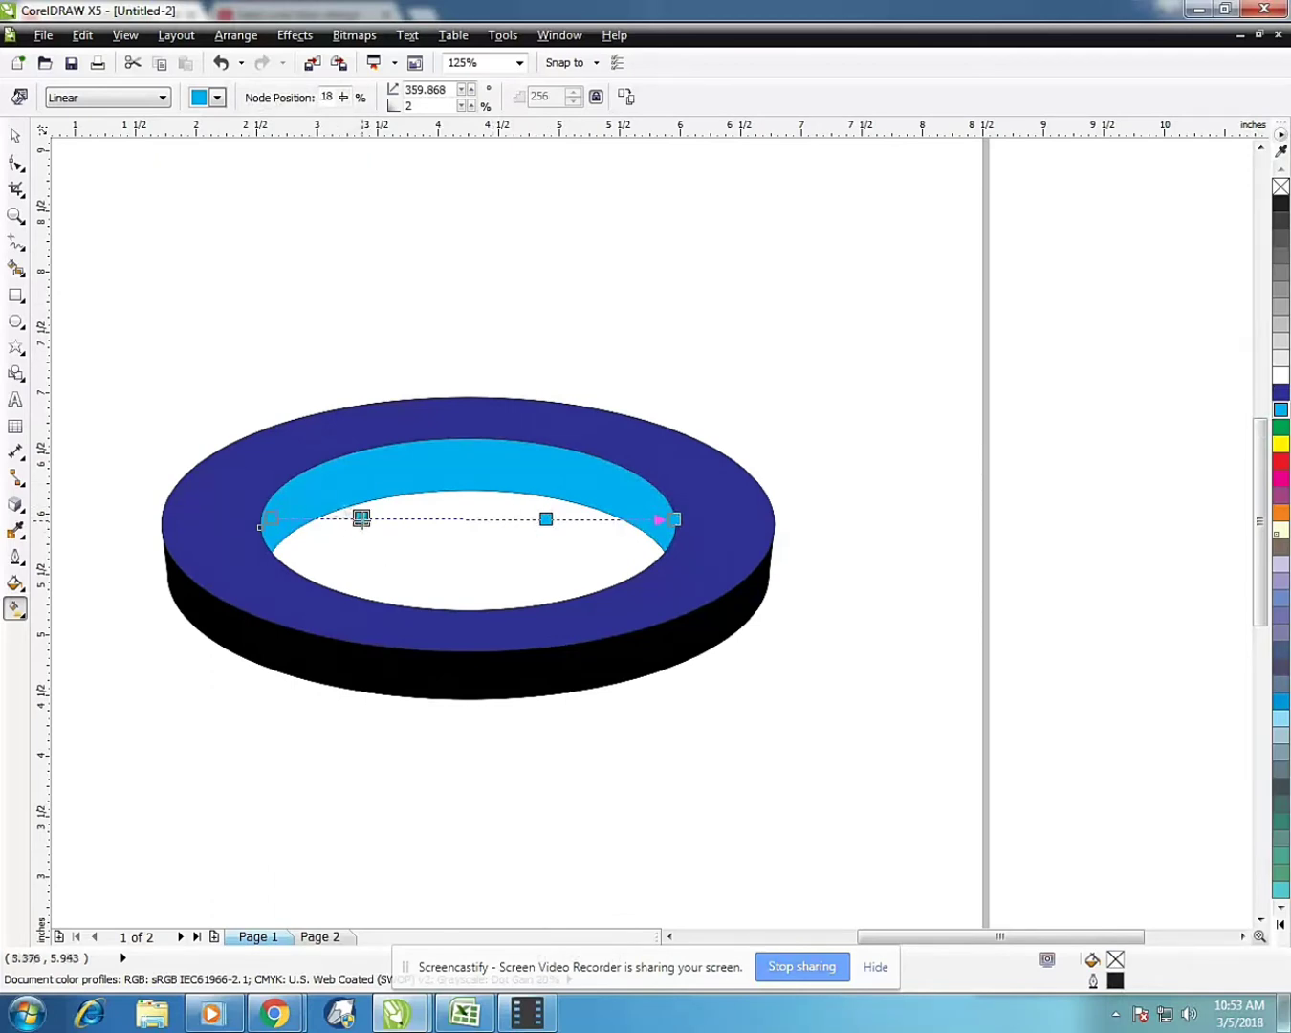
{"action": "left_click", "coordinate": [553, 519]}
{"action": "left_click_drag", "start_coordinate": [552, 519], "coordinate": [554, 519]}
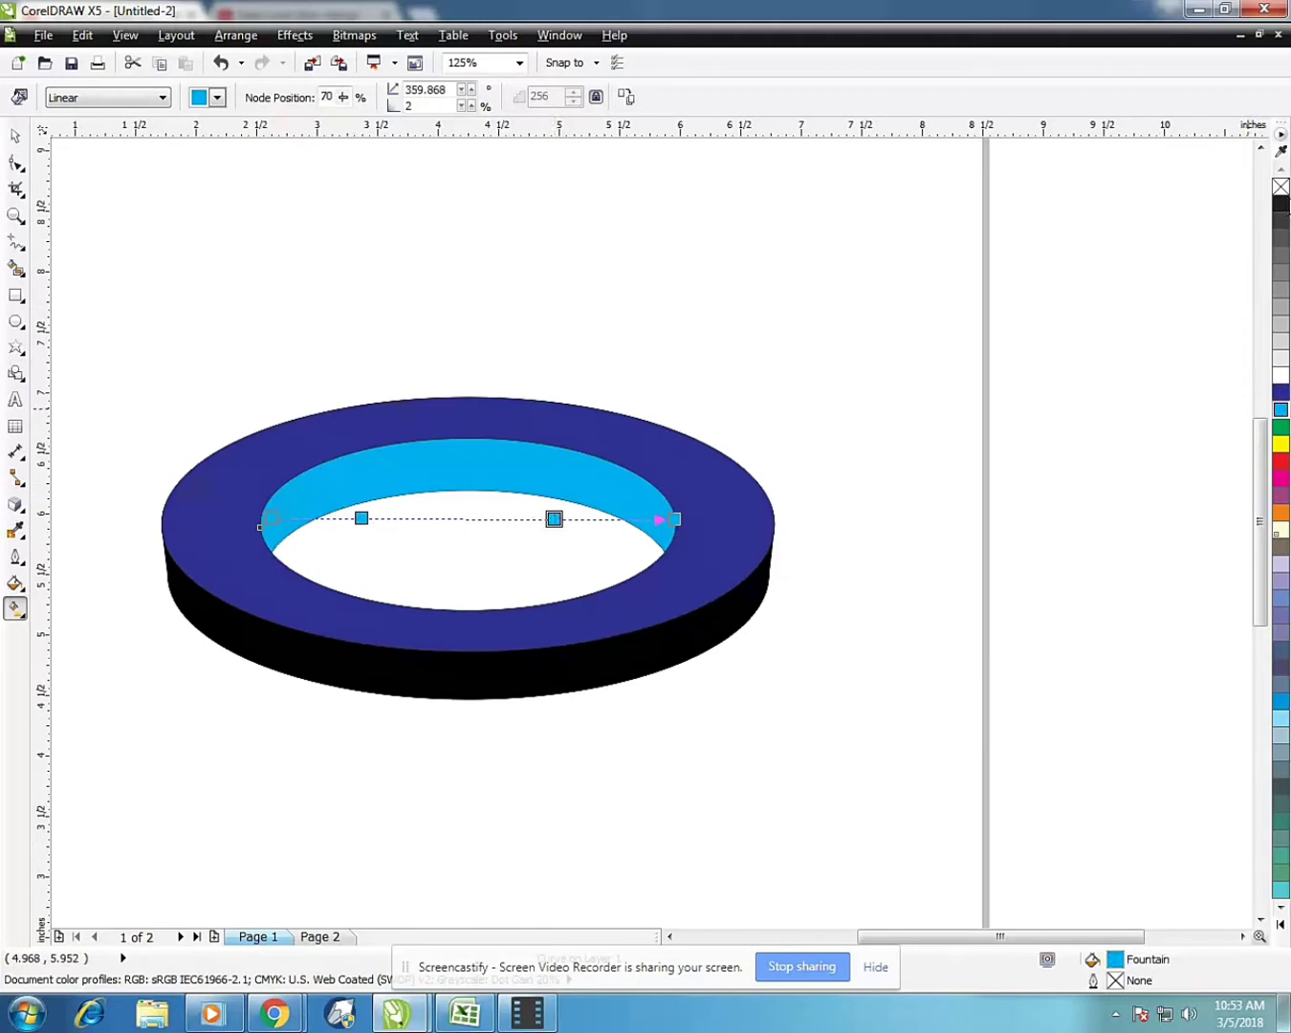
{"action": "left_click", "coordinate": [1278, 216]}
{"action": "left_click", "coordinate": [360, 518]}
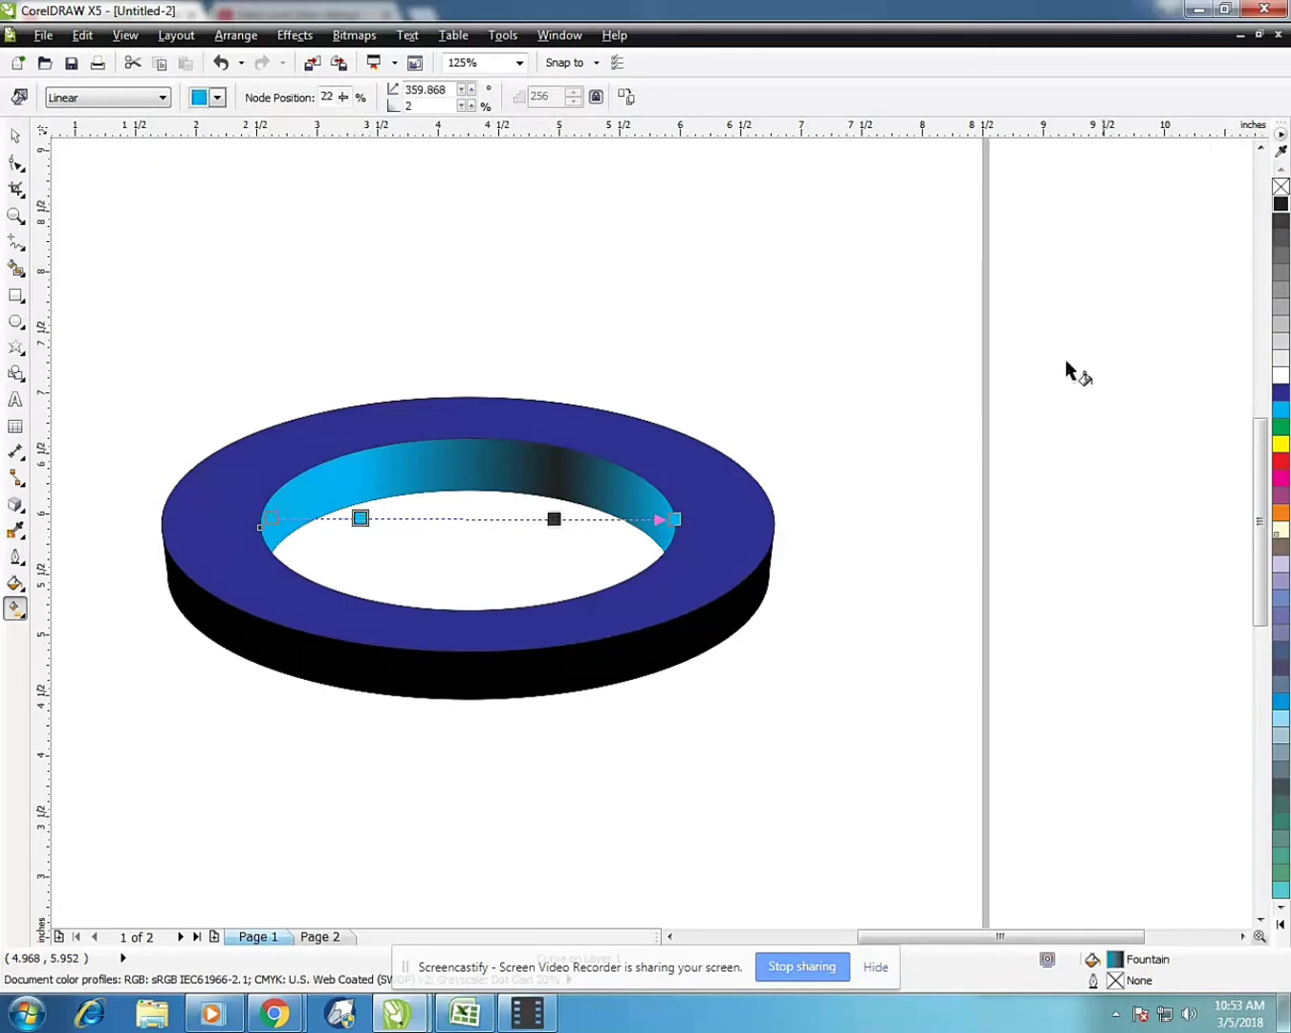
{"action": "left_click", "coordinate": [1280, 212]}
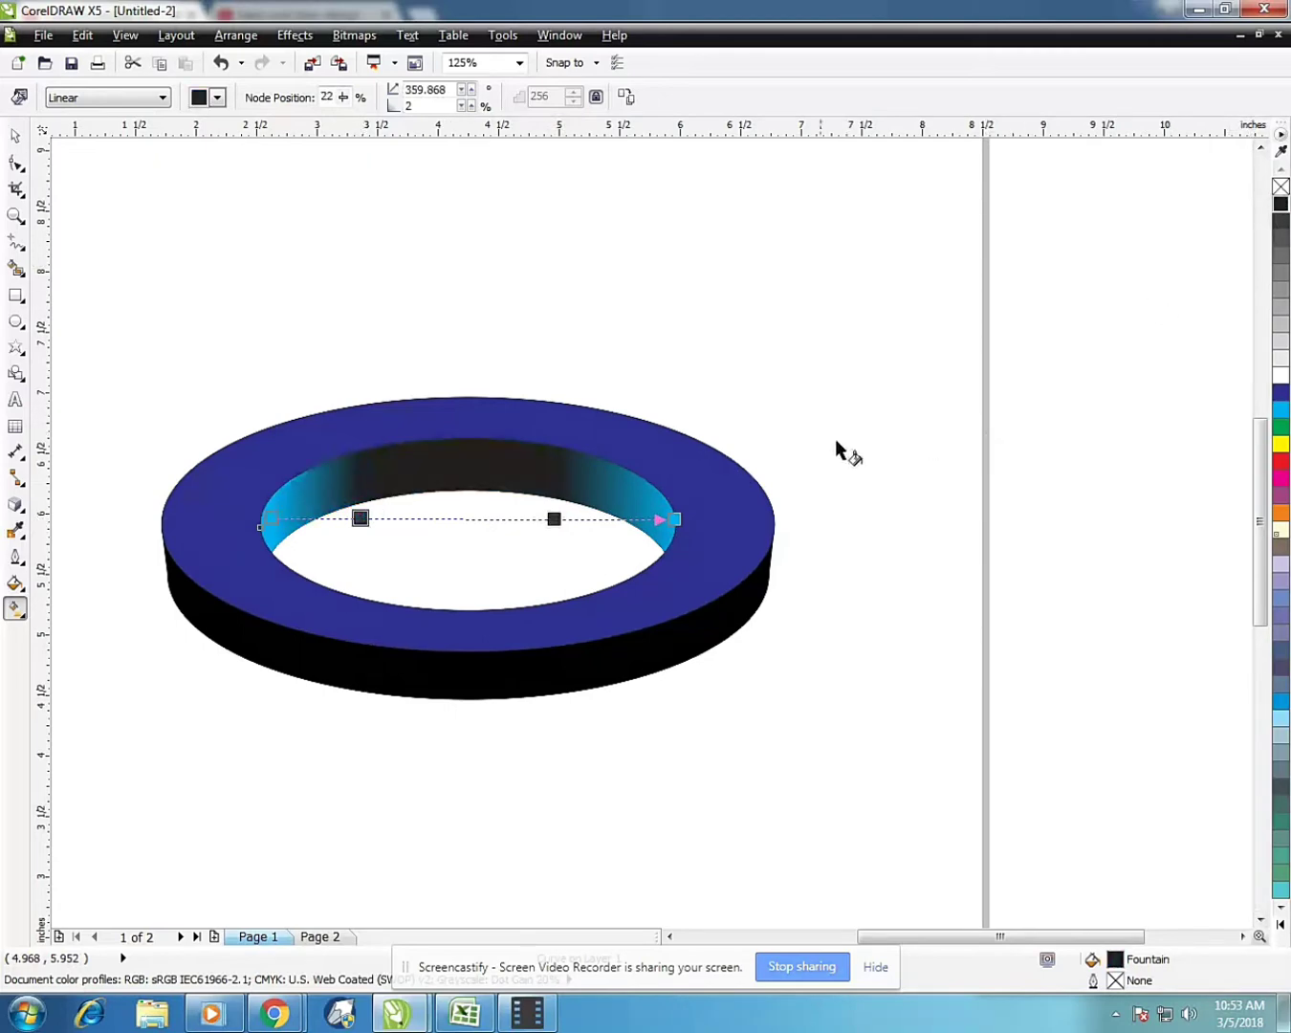
{"action": "left_click_drag", "start_coordinate": [361, 519], "coordinate": [379, 518]}
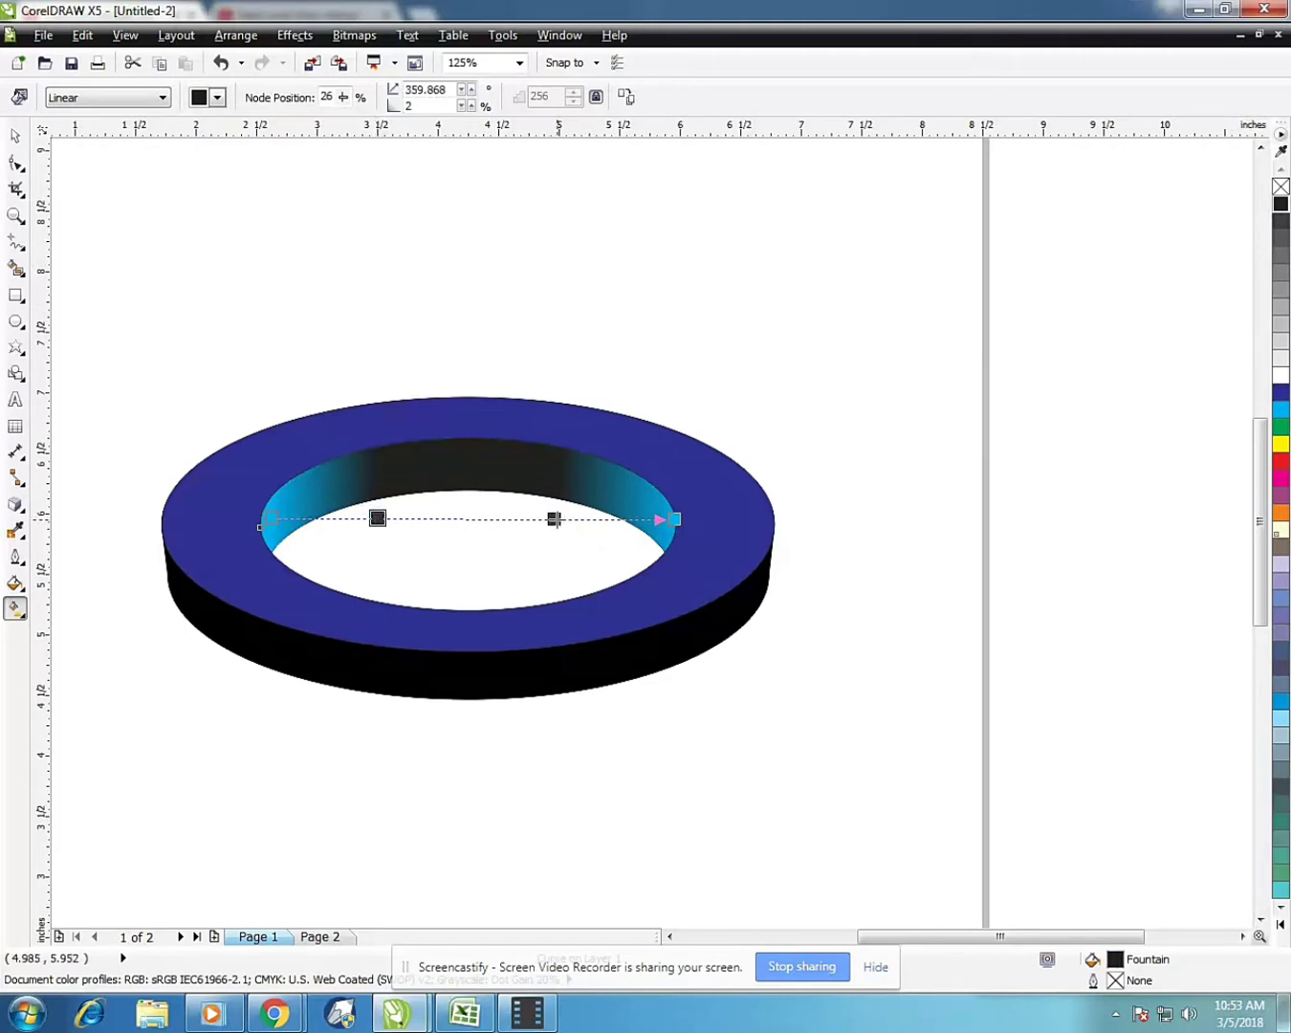
{"action": "left_click", "coordinate": [574, 421]}
{"action": "left_click_drag", "start_coordinate": [175, 516], "coordinate": [774, 523]}
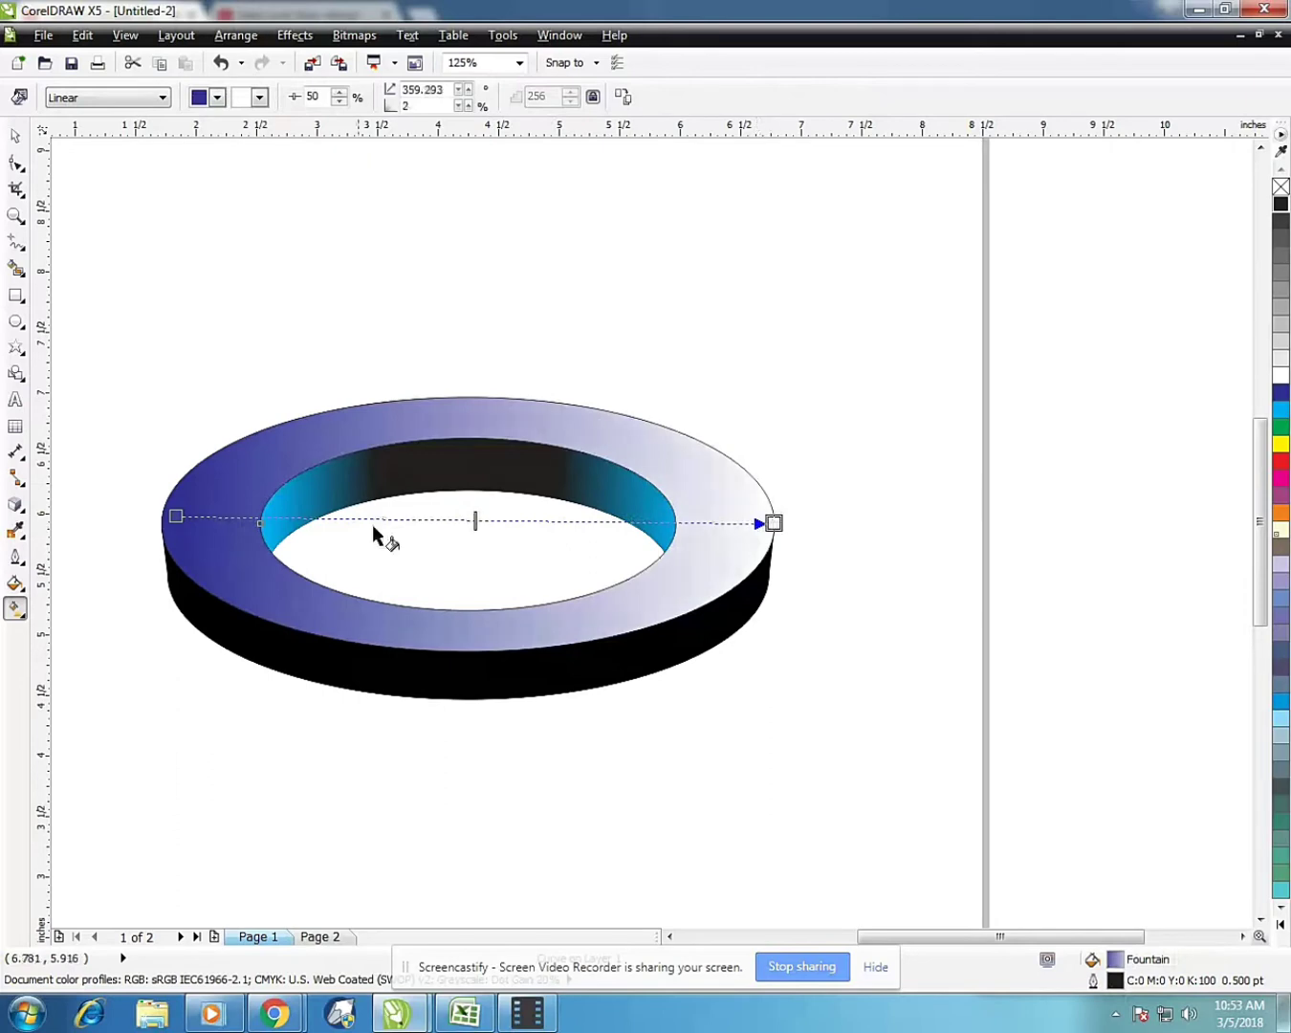
Make both top-face gradient ends orange and add inner stops moved inward on each side
{"action": "left_click_drag", "start_coordinate": [176, 517], "coordinate": [159, 517]}
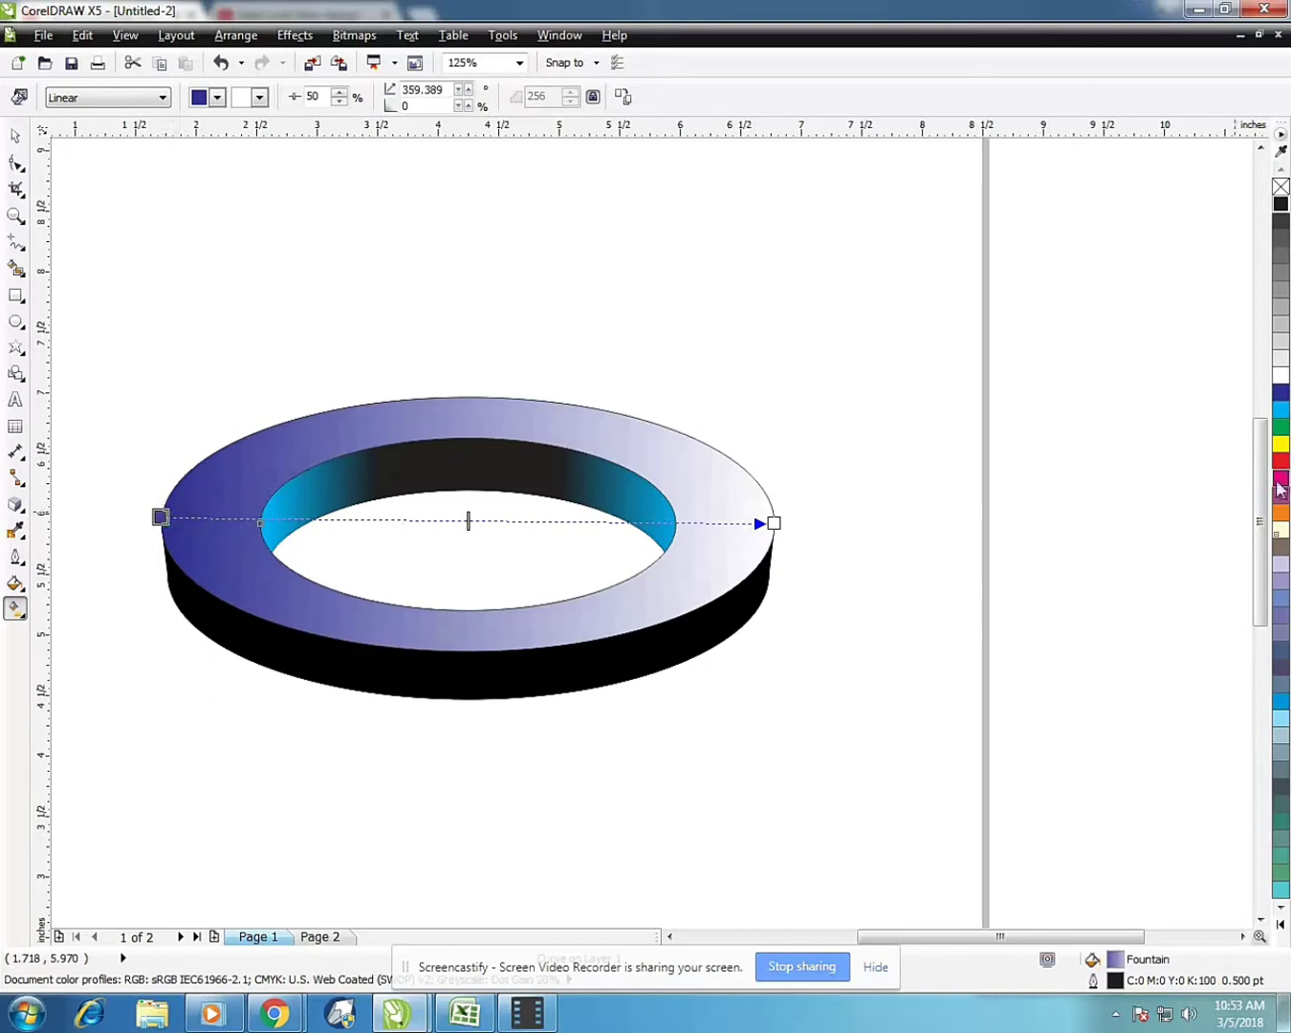
{"action": "left_click", "coordinate": [1280, 513]}
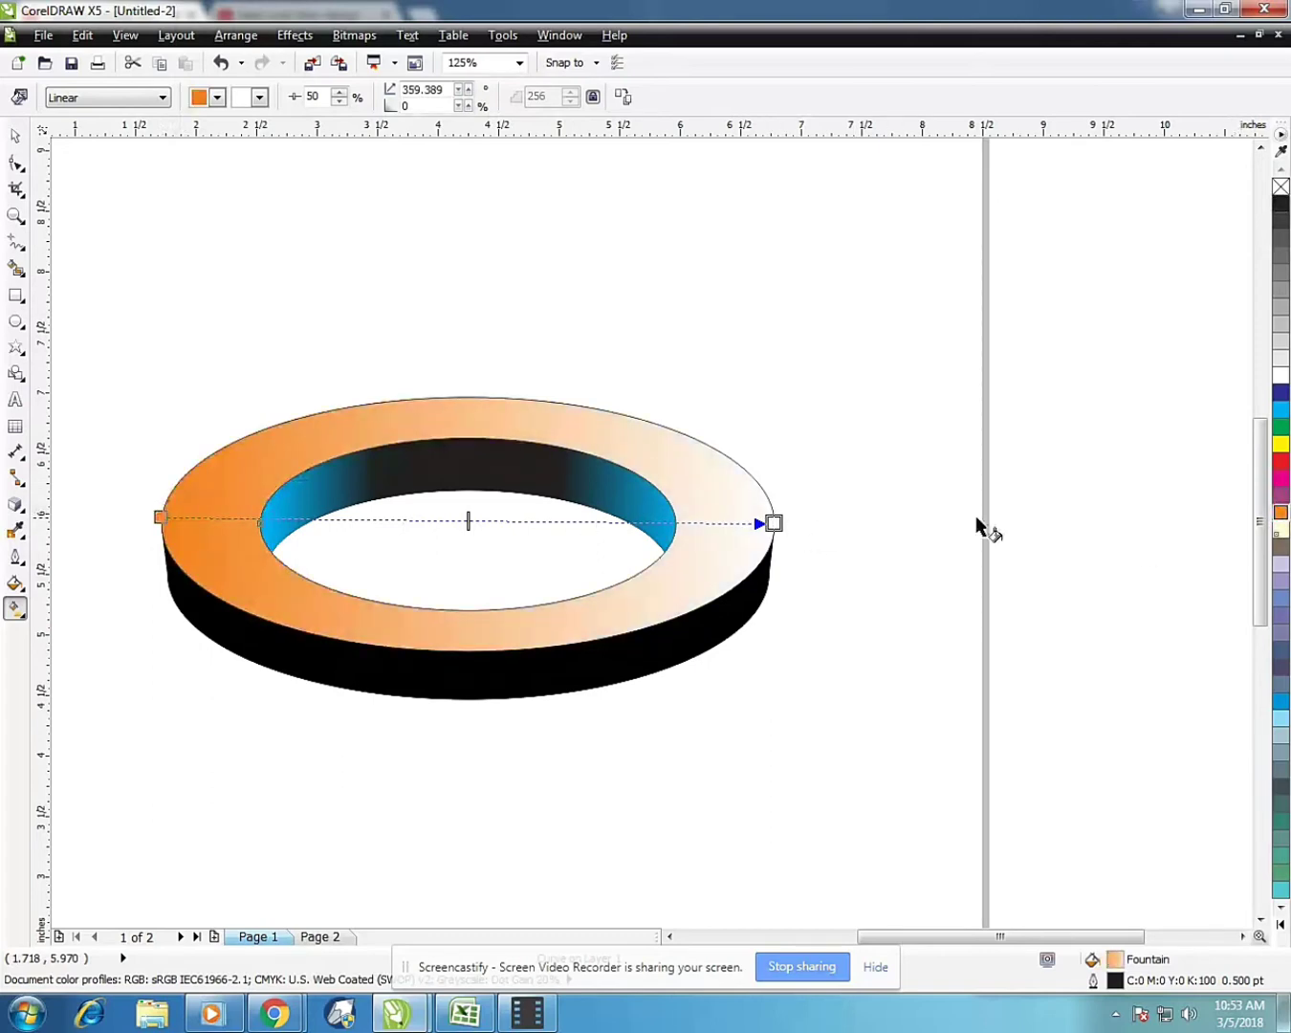
{"action": "left_click", "coordinate": [1281, 512]}
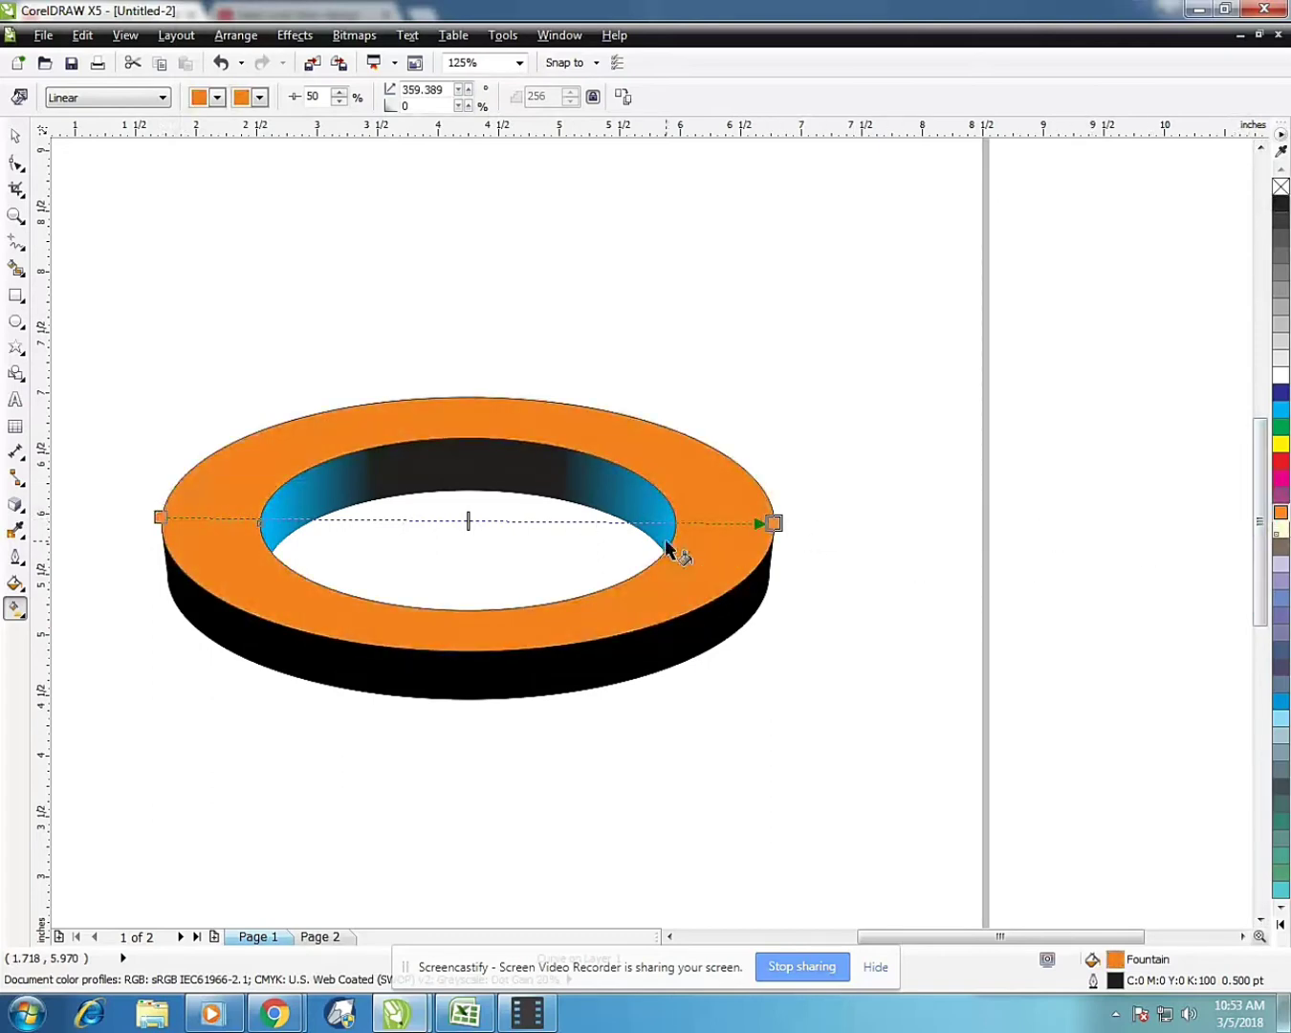
{"action": "double_click", "coordinate": [240, 519]}
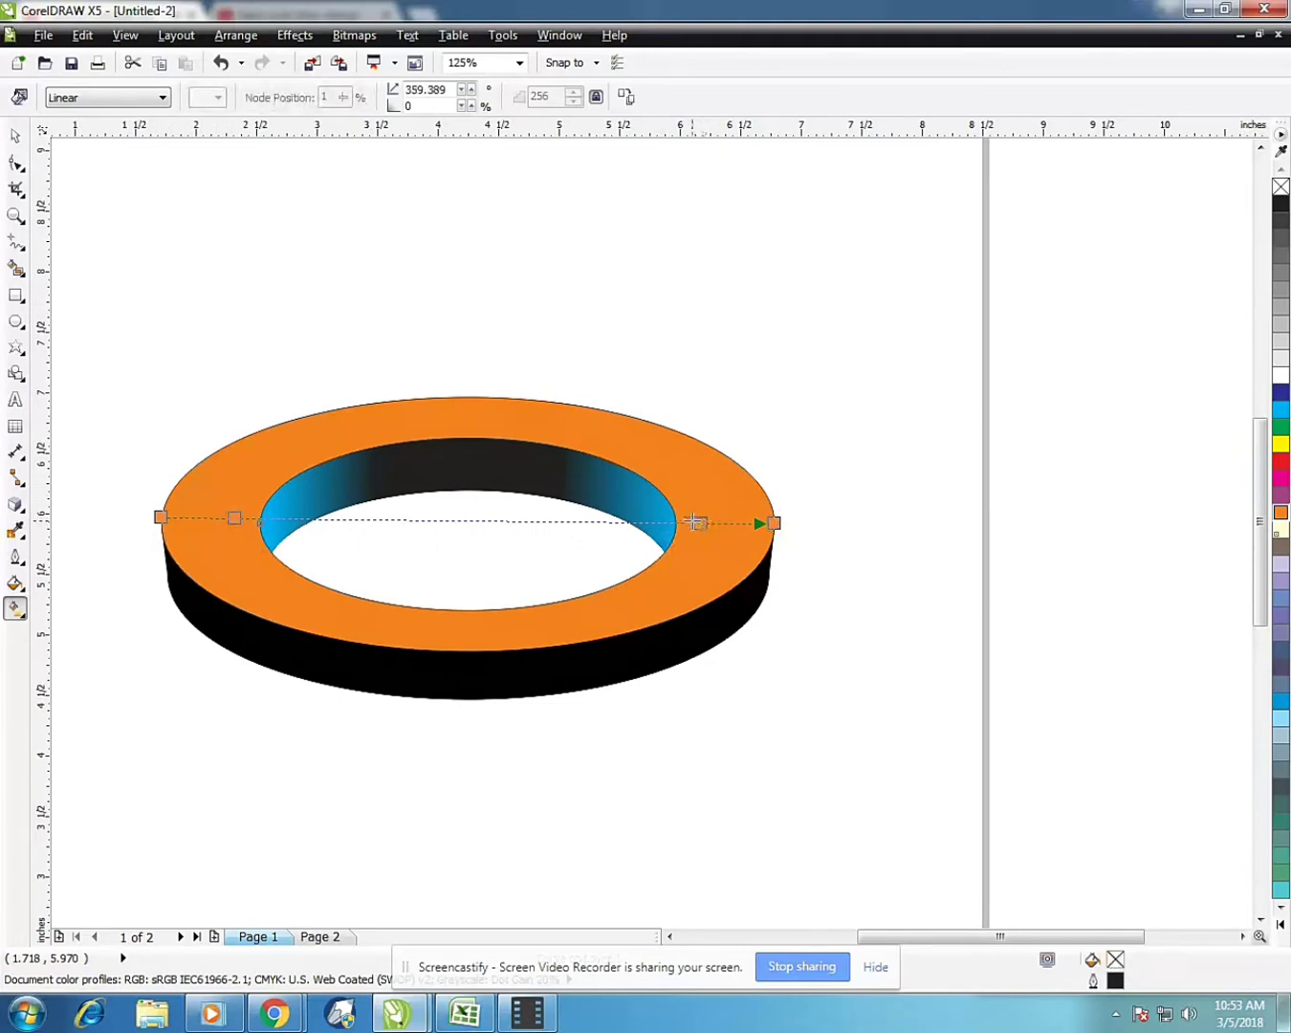
{"action": "left_click_drag", "start_coordinate": [234, 518], "coordinate": [305, 517]}
{"action": "left_click_drag", "start_coordinate": [706, 524], "coordinate": [643, 521]}
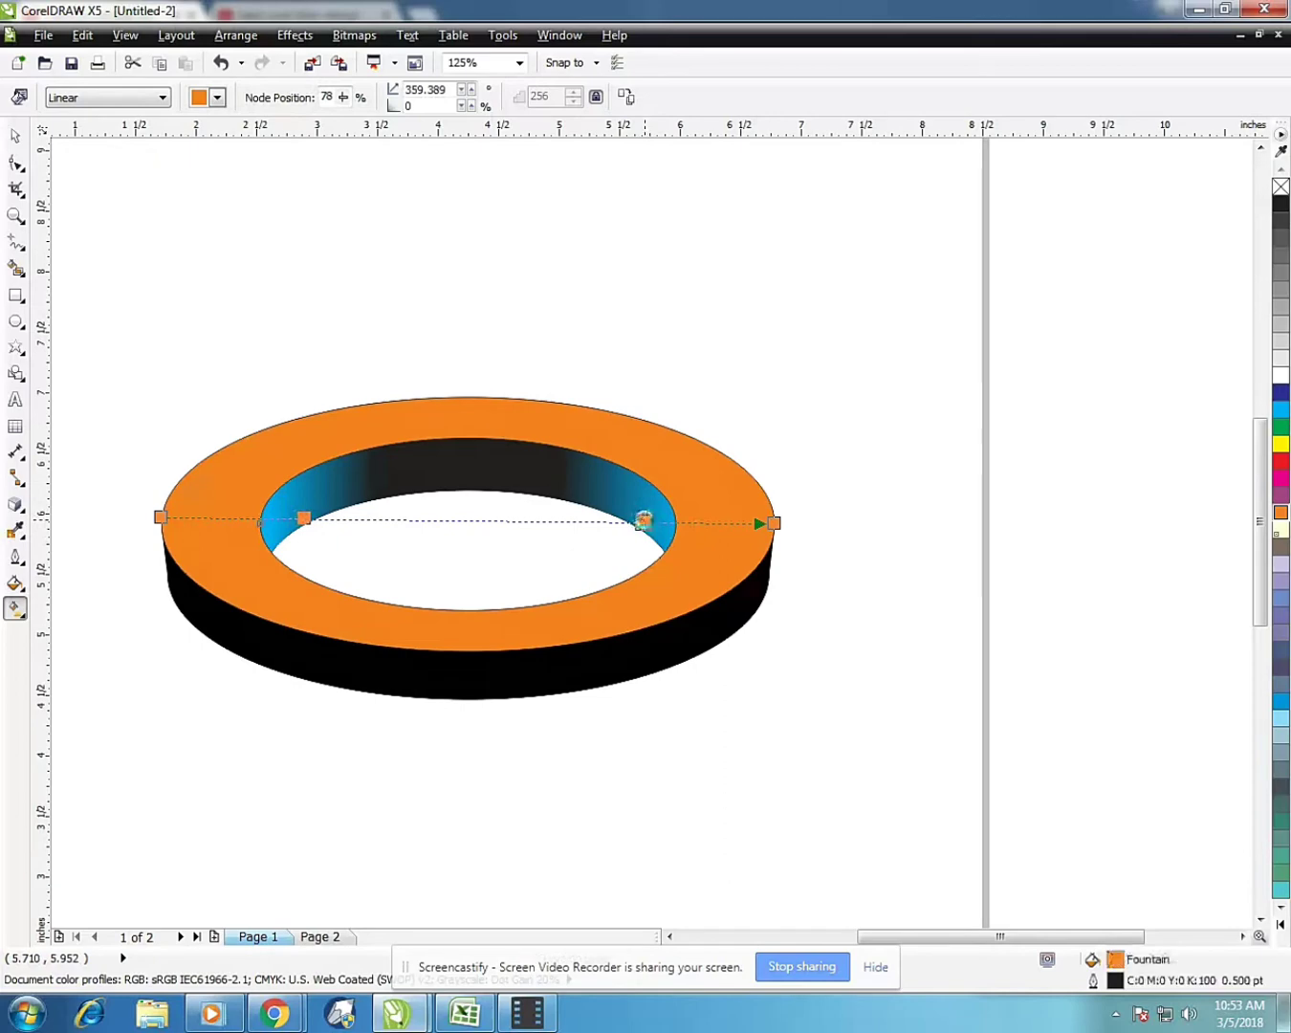
Add a cyan stop at the gradient's middle and turn both inner stops white
{"action": "double_click", "coordinate": [469, 522]}
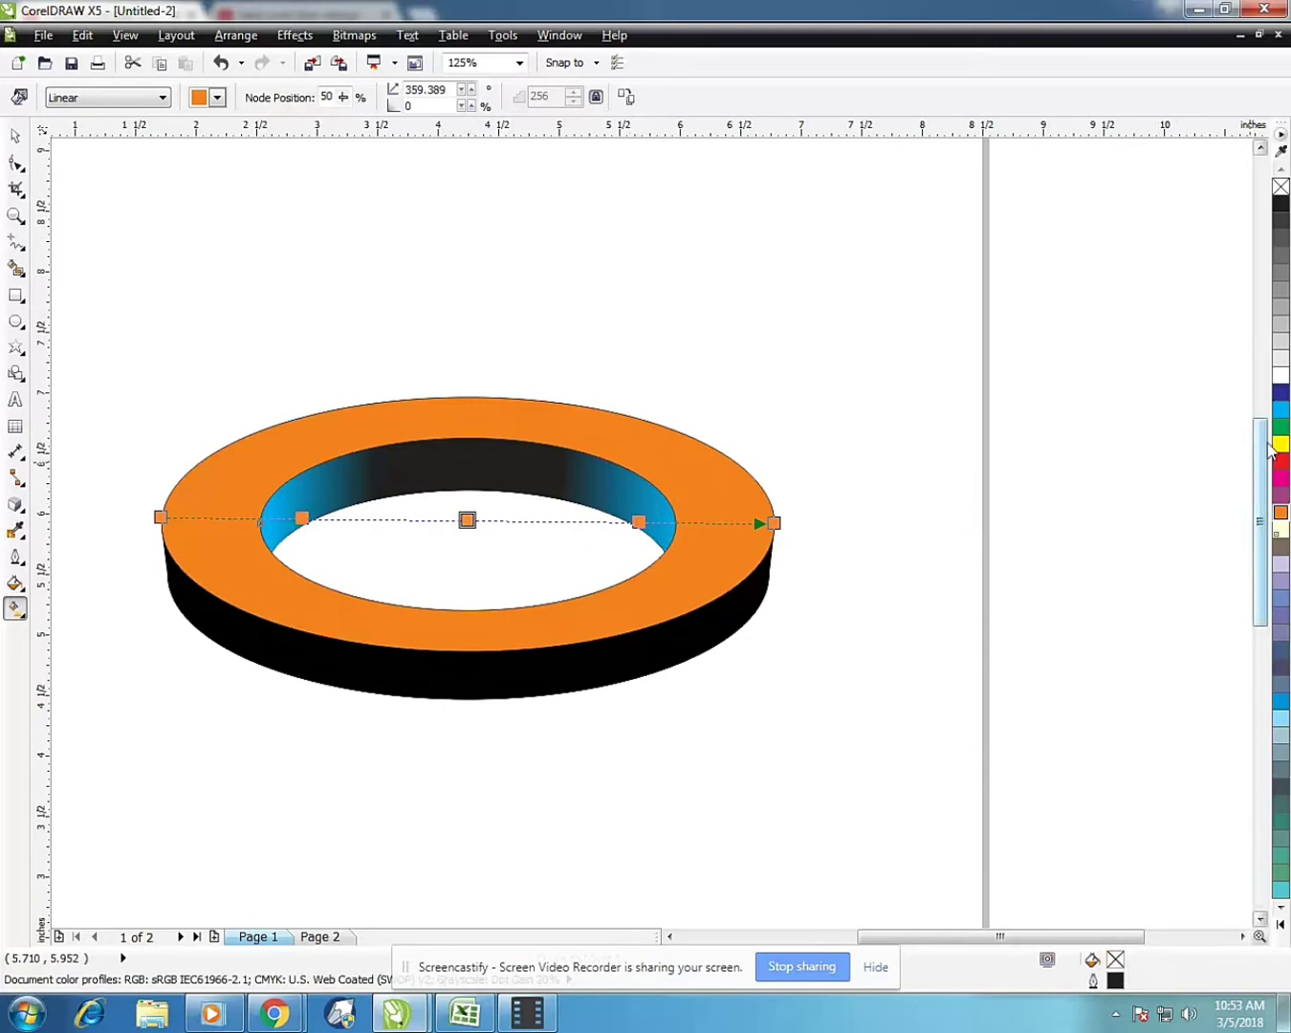
{"action": "left_click", "coordinate": [1280, 410]}
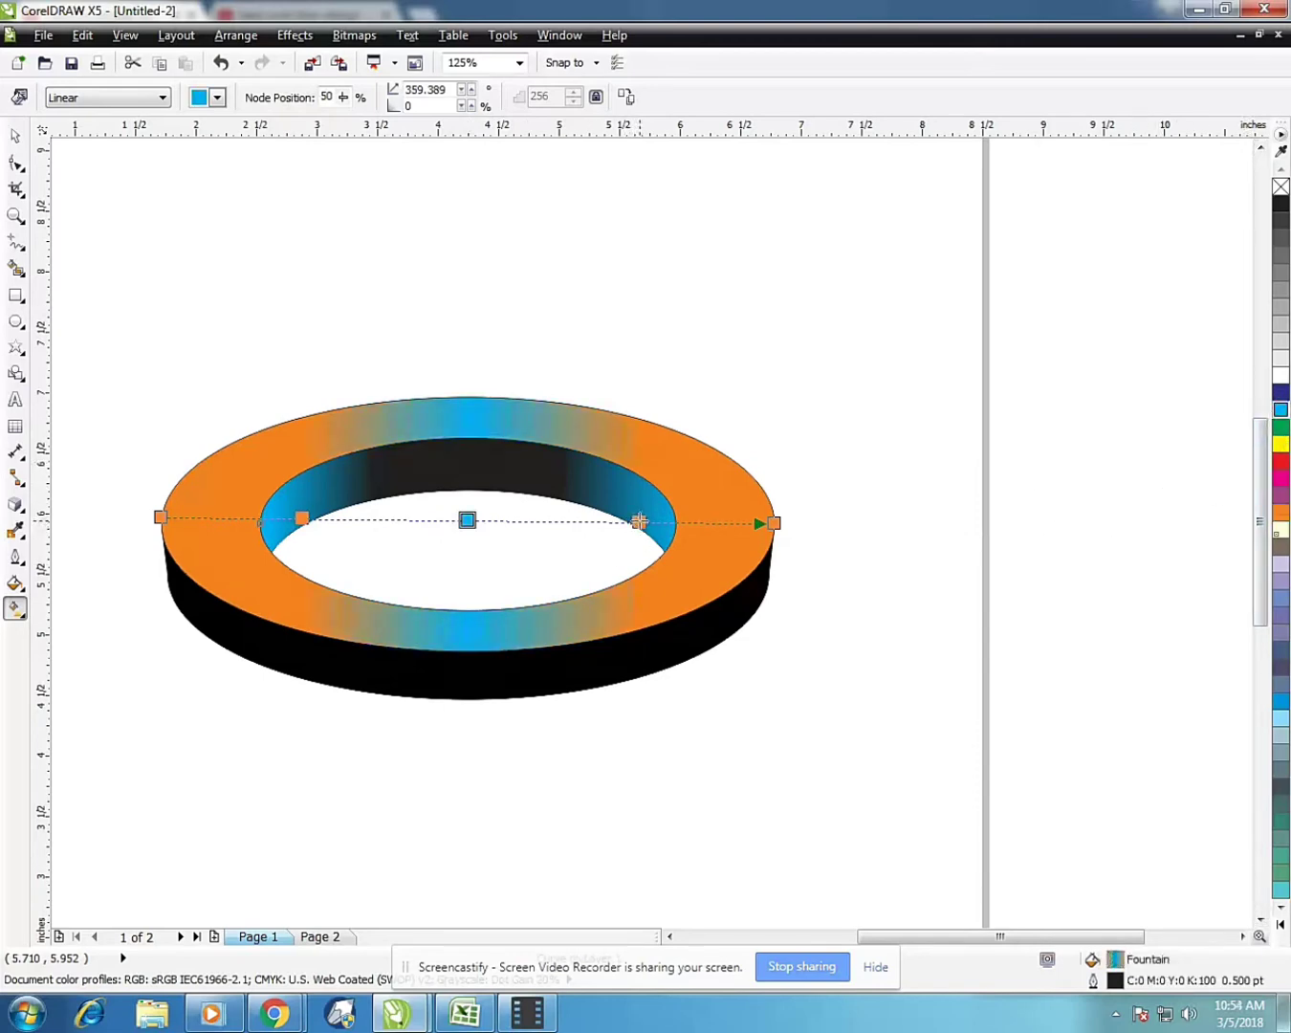
{"action": "left_click", "coordinate": [637, 523]}
{"action": "left_click", "coordinate": [1281, 379]}
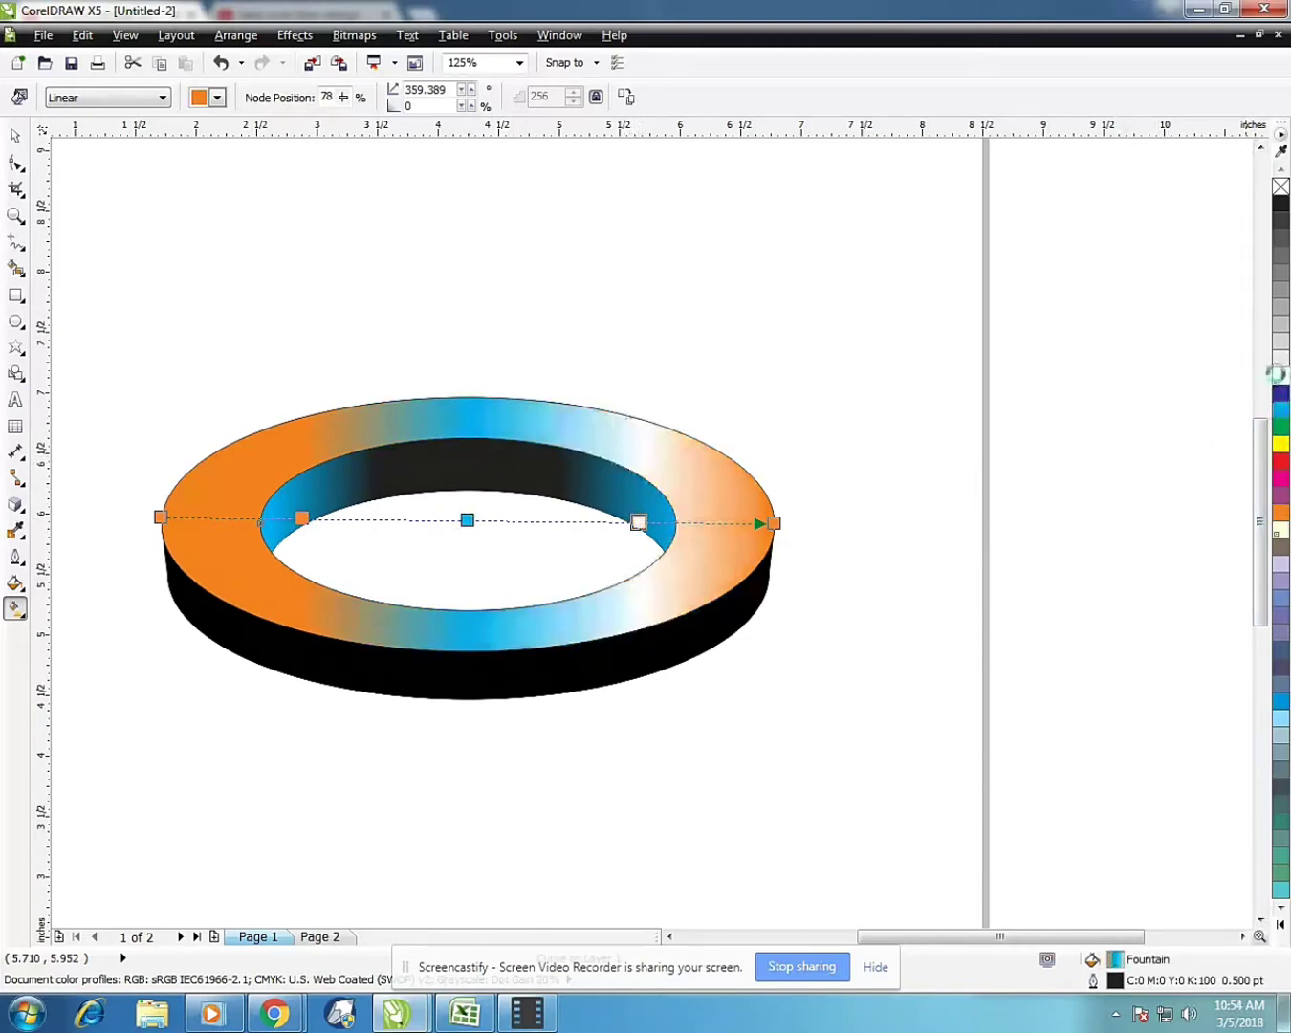
{"action": "left_click", "coordinate": [302, 517]}
{"action": "left_click", "coordinate": [1282, 377]}
{"action": "scroll", "coordinate": [560, 594], "scroll_direction": "down", "scroll_amount": 3}
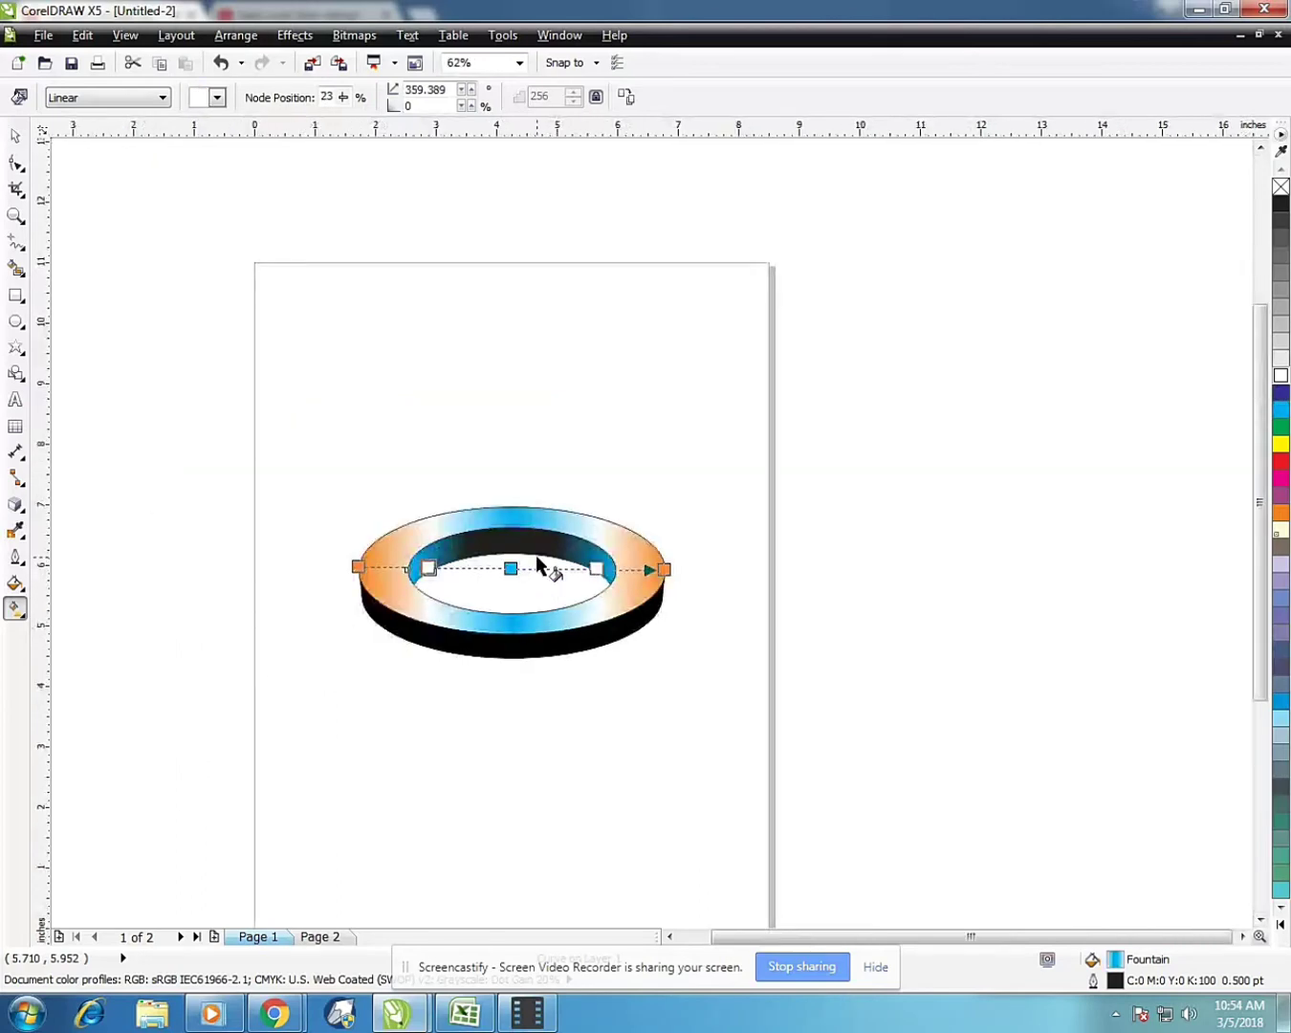
{"action": "scroll", "coordinate": [541, 568], "scroll_direction": "up", "scroll_amount": 3}
{"action": "scroll", "coordinate": [367, 633], "scroll_direction": "up", "scroll_amount": 2}
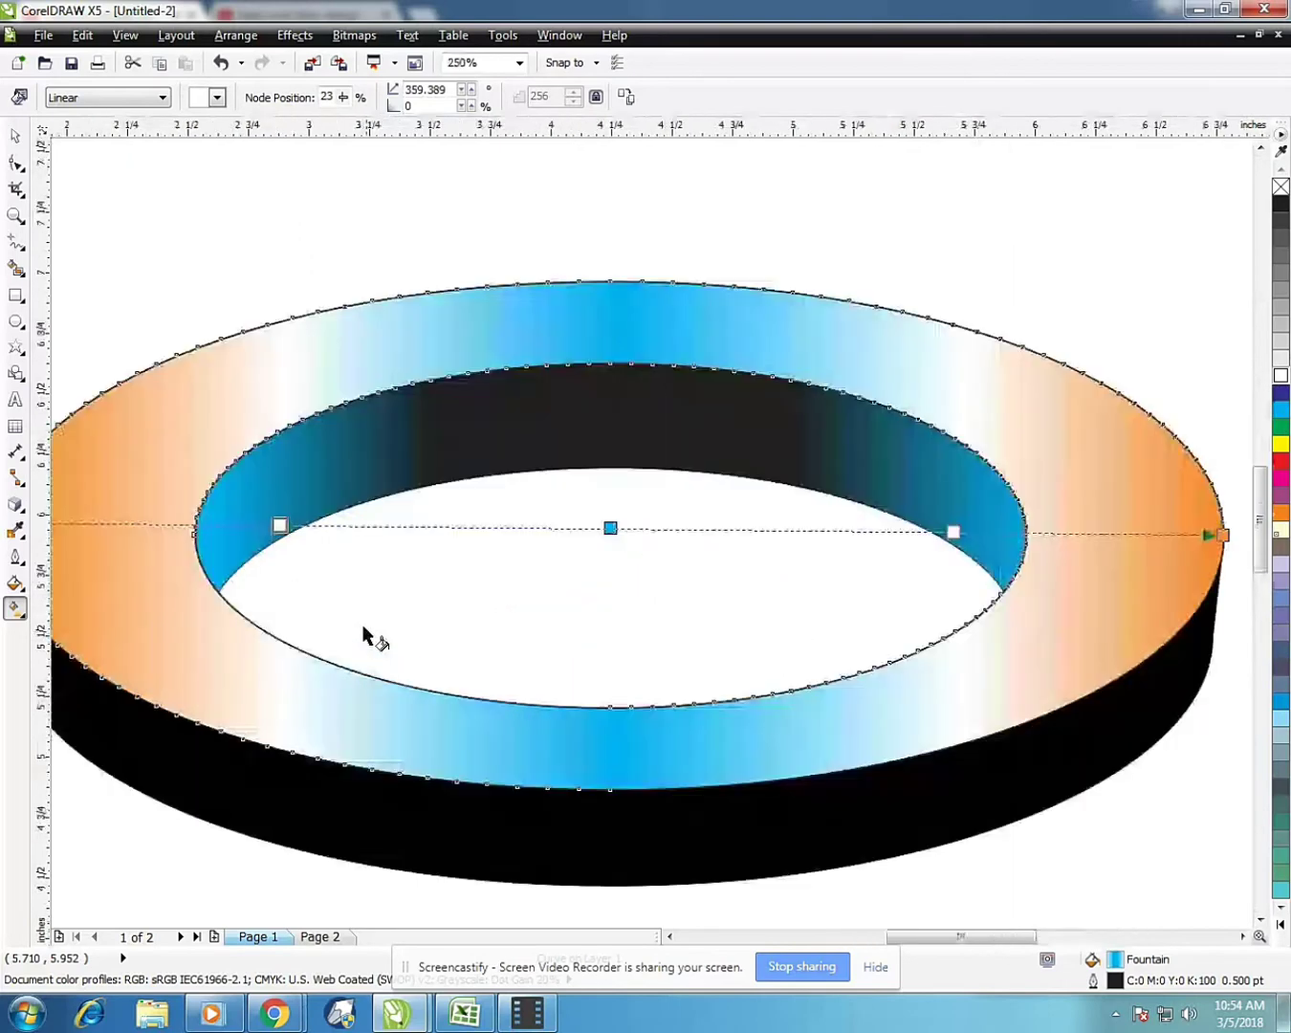
{"action": "scroll", "coordinate": [395, 618], "scroll_direction": "down", "scroll_amount": 2}
Give the ring's side band a black-to-white linear gradient with a black stop near the right end
{"action": "left_click", "coordinate": [470, 727]}
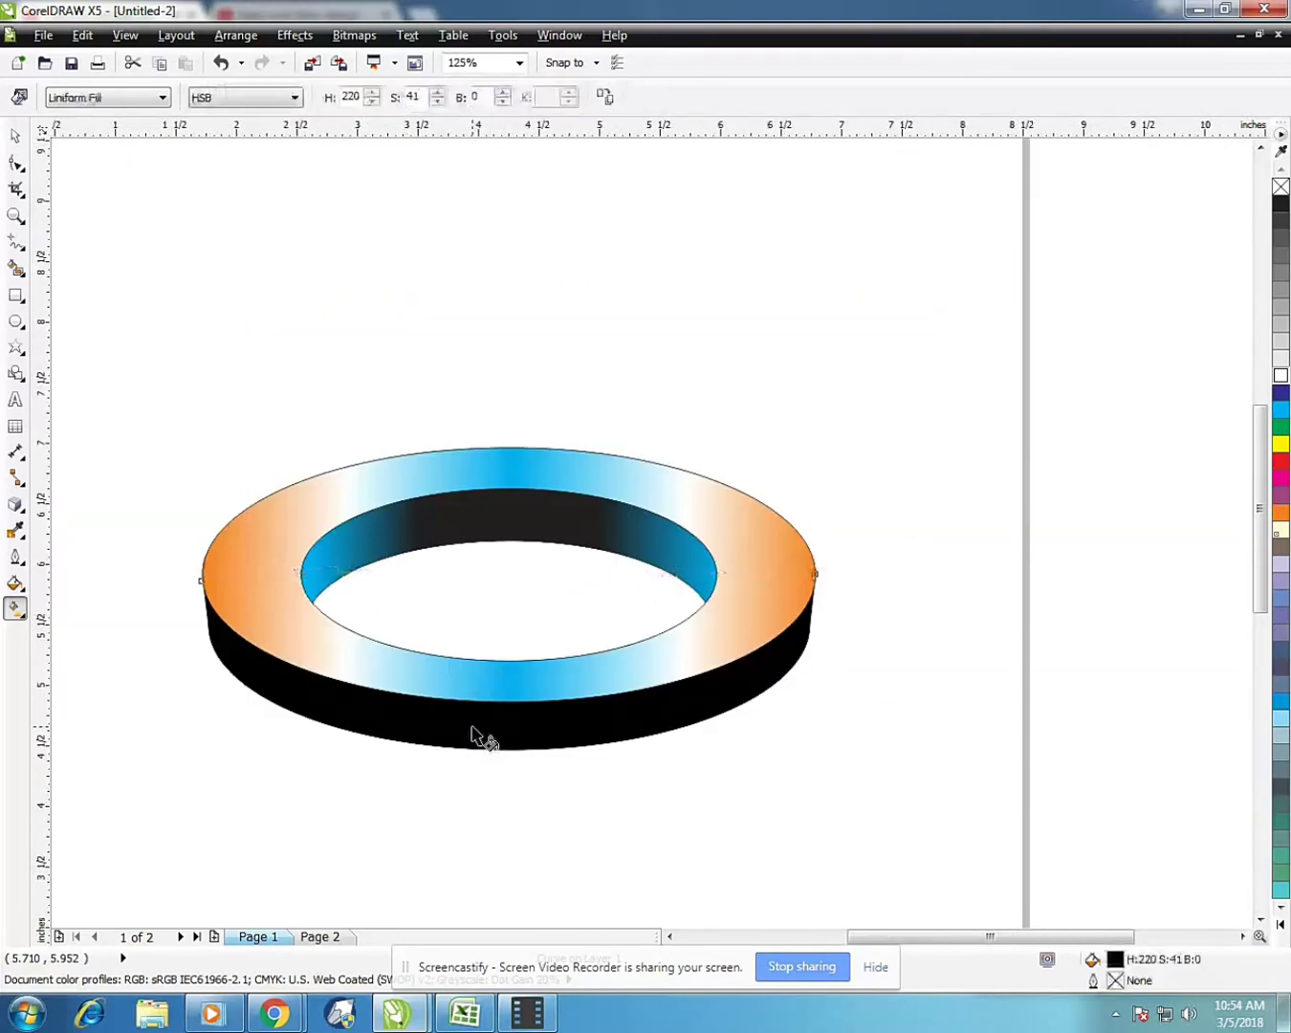
{"action": "left_click_drag", "start_coordinate": [212, 641], "coordinate": [809, 640]}
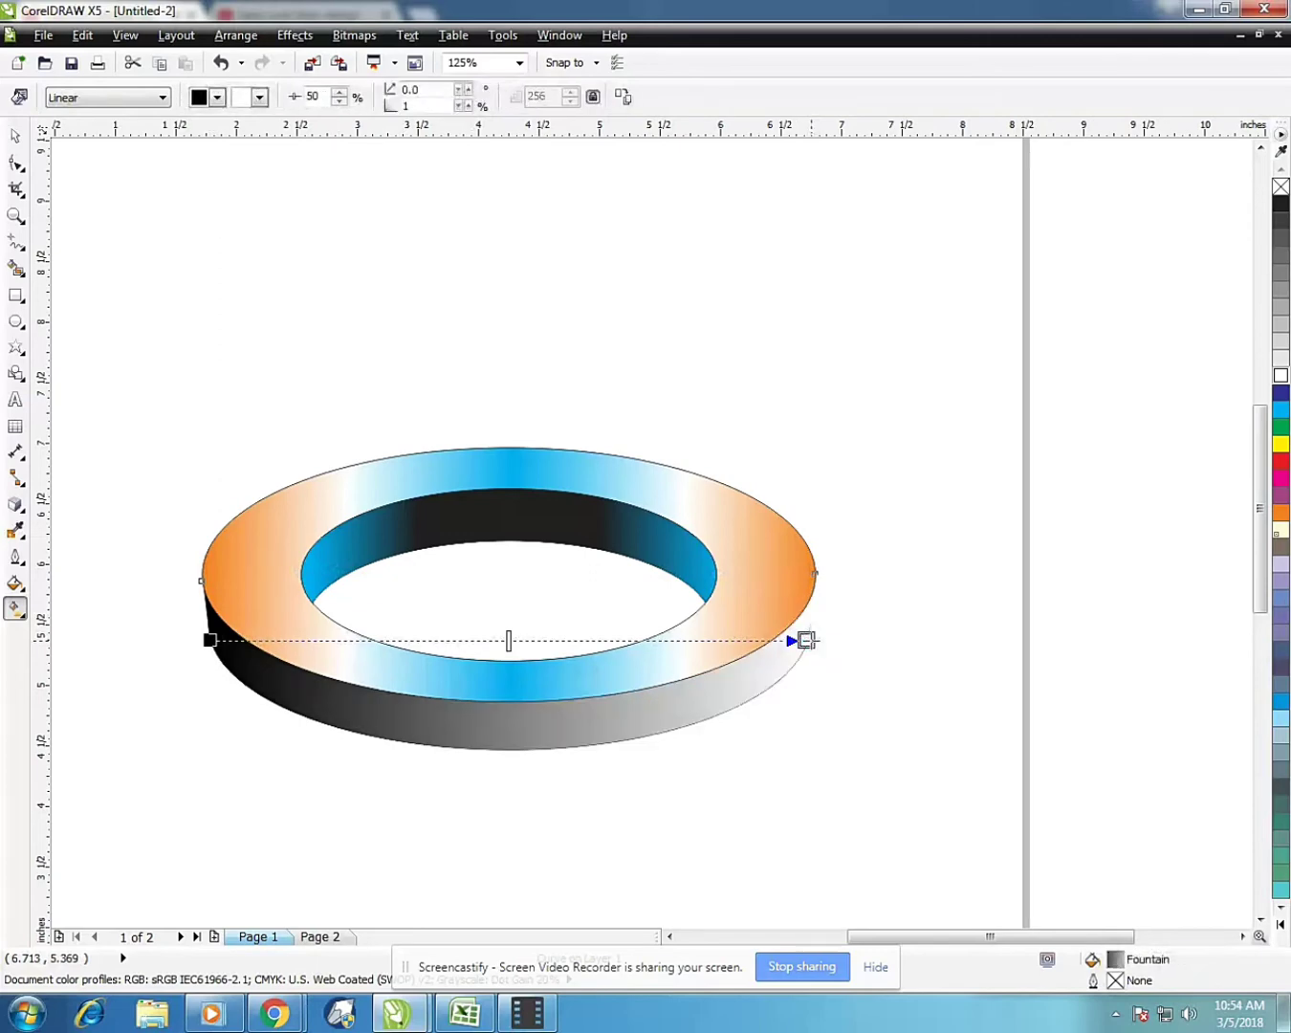
{"action": "double_click", "coordinate": [236, 641]}
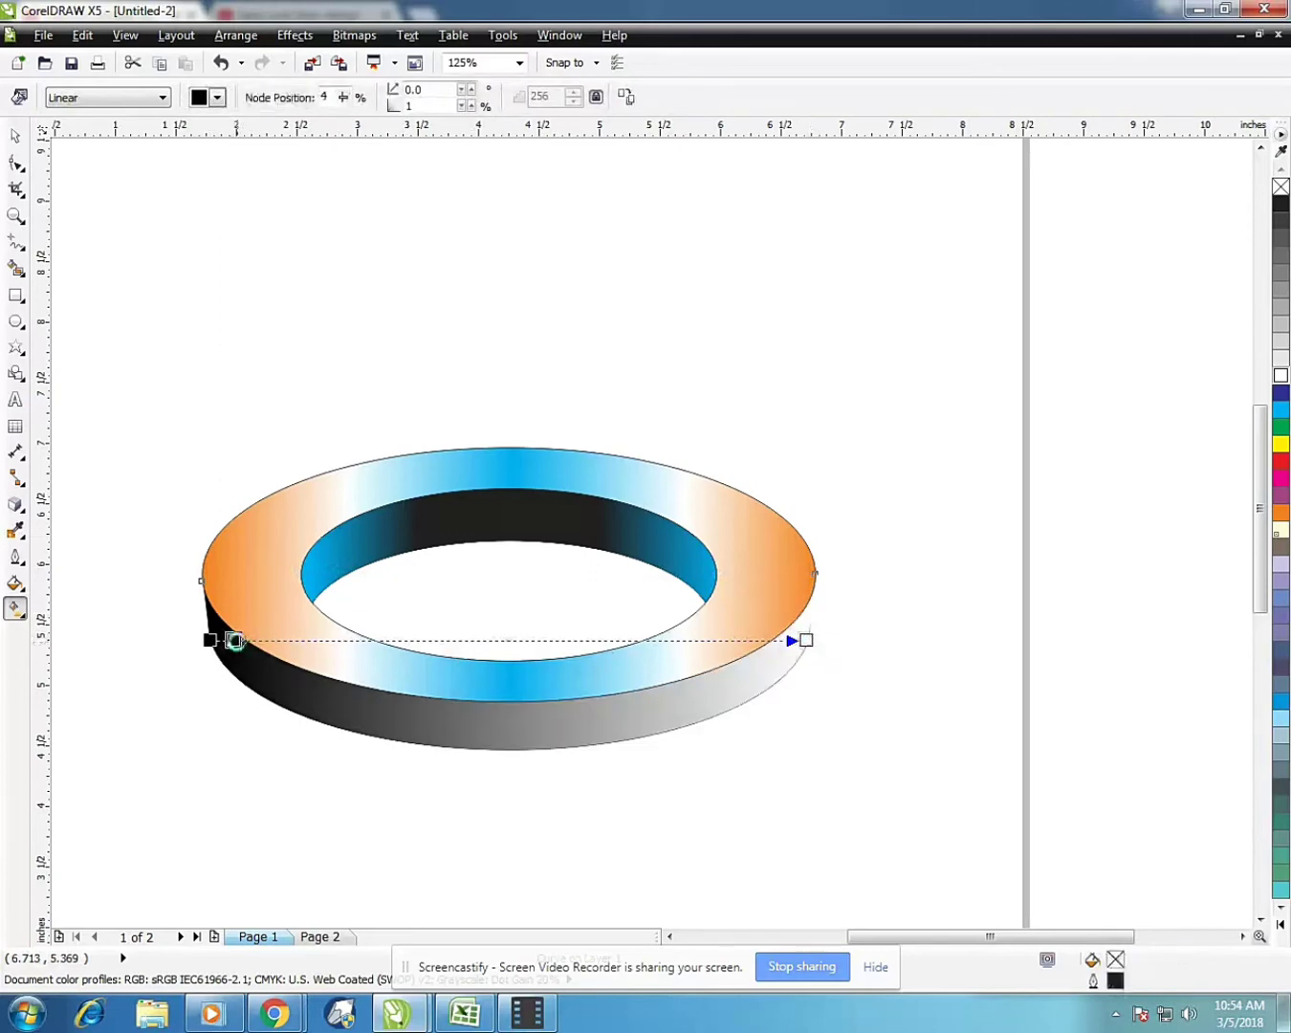
{"action": "left_click_drag", "start_coordinate": [233, 640], "coordinate": [747, 642]}
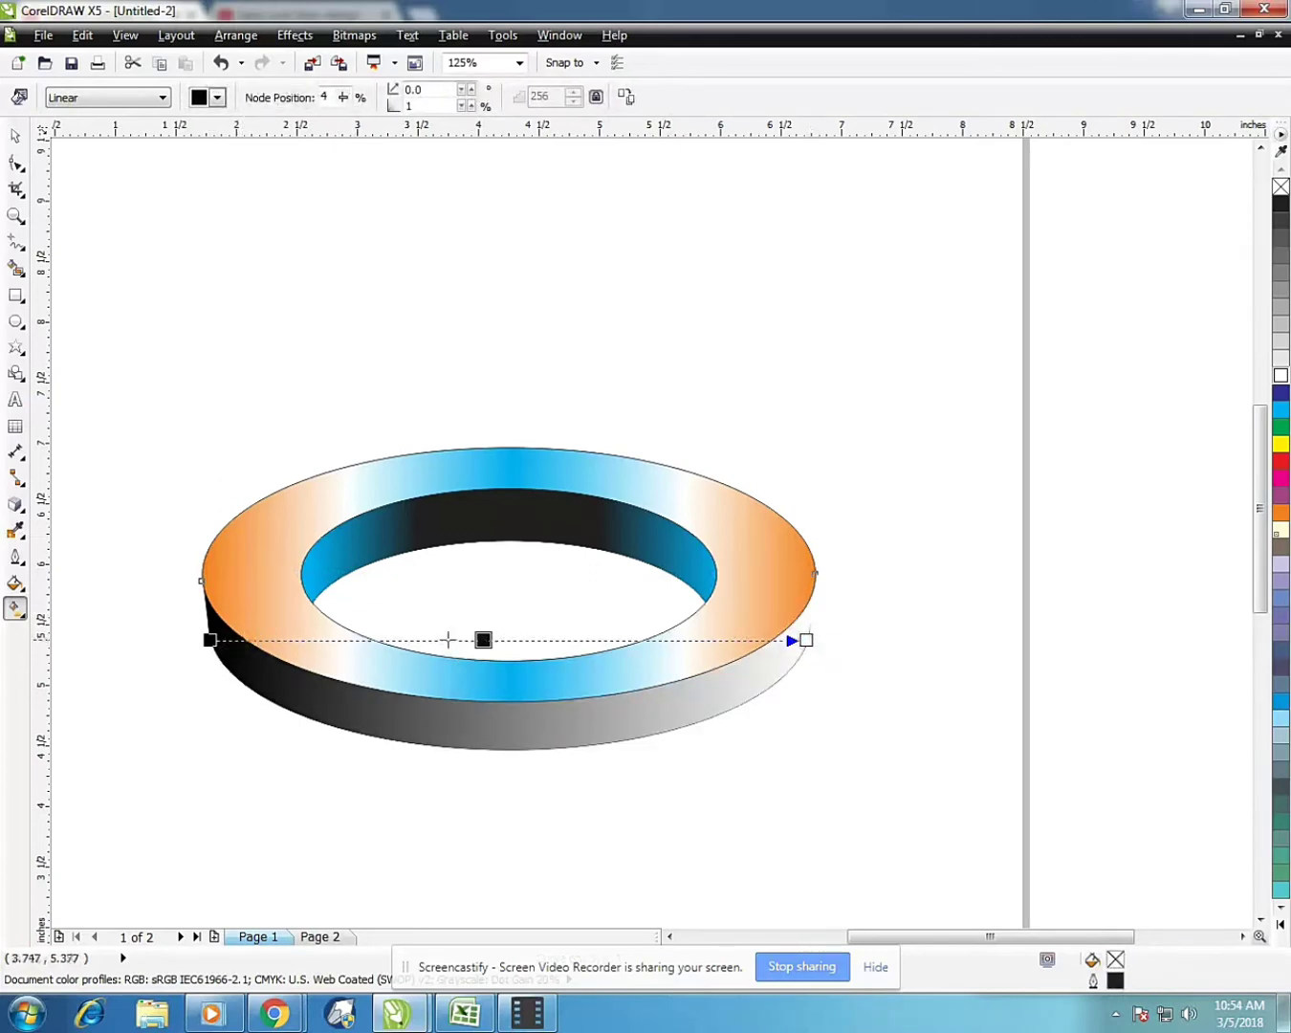
{"action": "left_click", "coordinate": [228, 639]}
Add several more colour stops, spreading them along the side band's gradient
{"action": "left_click_drag", "start_coordinate": [230, 640], "coordinate": [695, 677]}
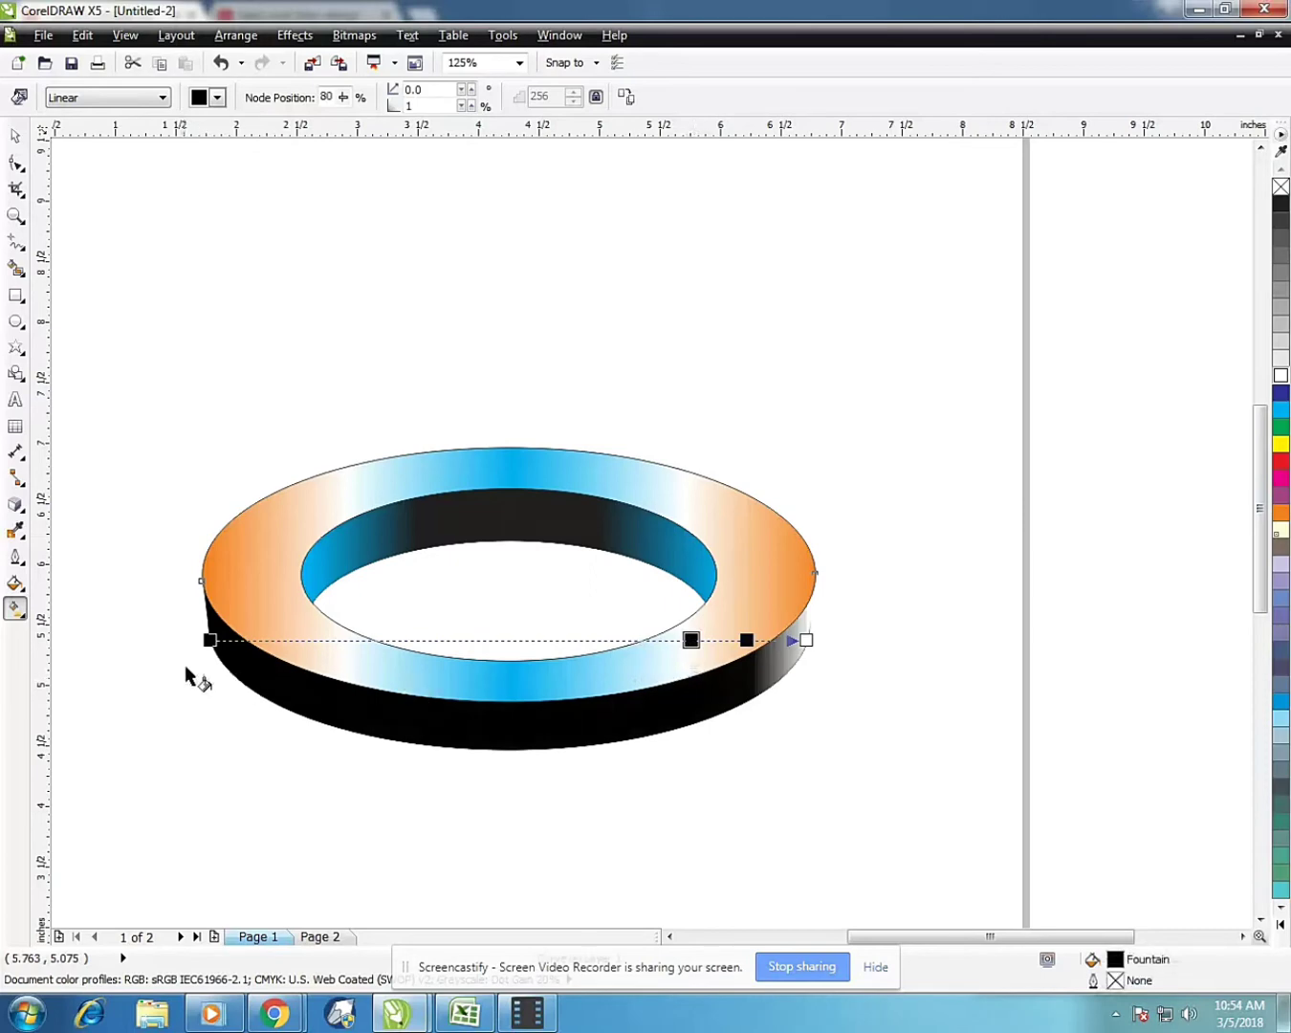
{"action": "left_click_drag", "start_coordinate": [232, 638], "coordinate": [624, 680]}
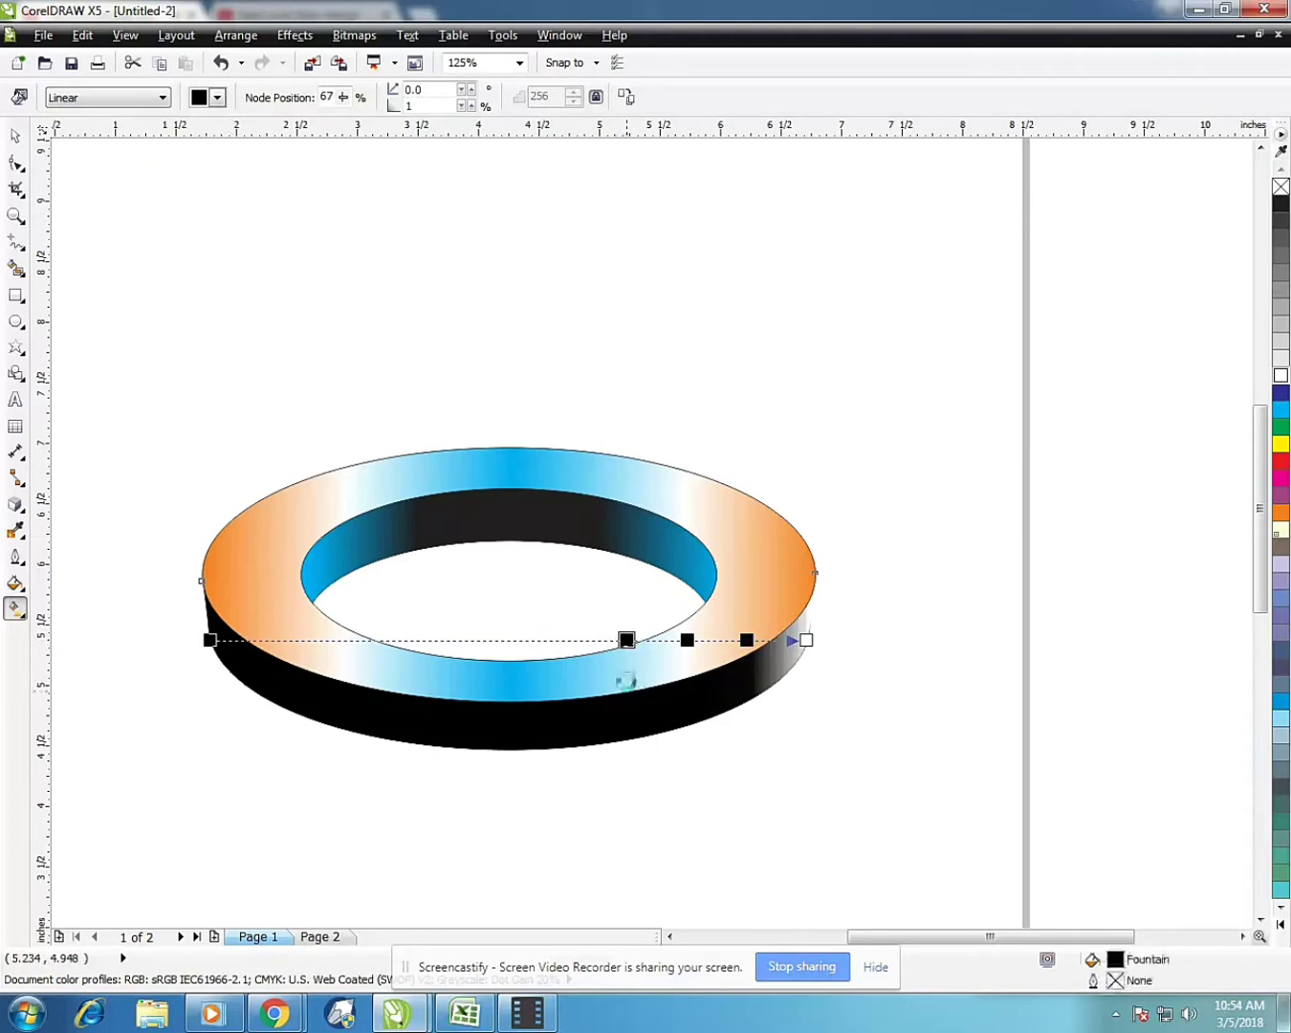
{"action": "mouse_move", "coordinate": [239, 656]}
{"action": "left_mouse_down"}
{"action": "mouse_move", "coordinate": [235, 640]}
{"action": "mouse_move", "coordinate": [551, 668]}
{"action": "left_mouse_up"}
{"action": "double_click", "coordinate": [236, 640]}
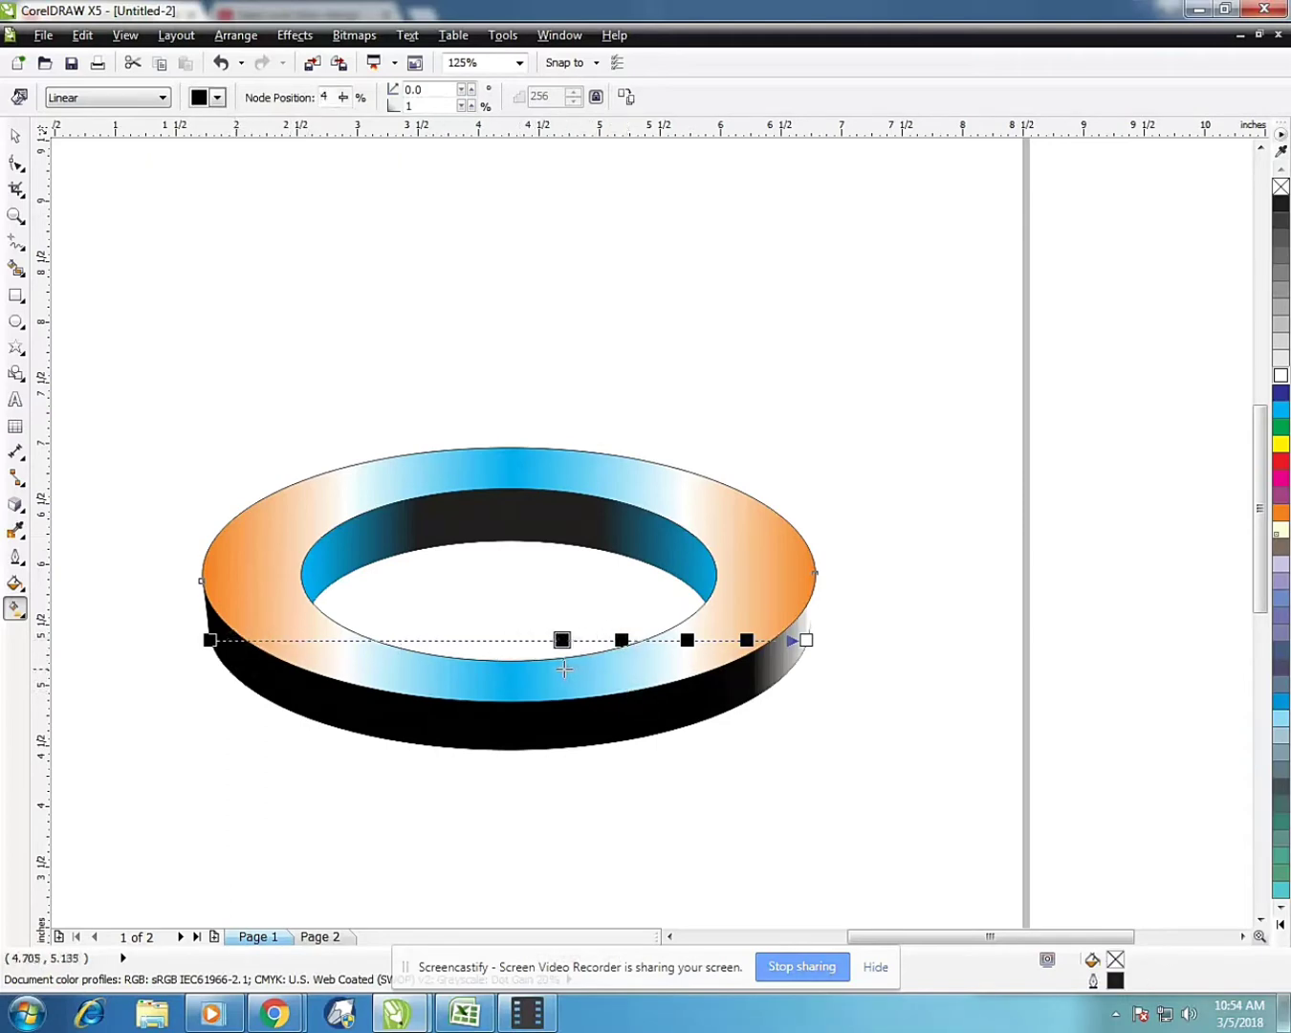
{"action": "double_click", "coordinate": [231, 640]}
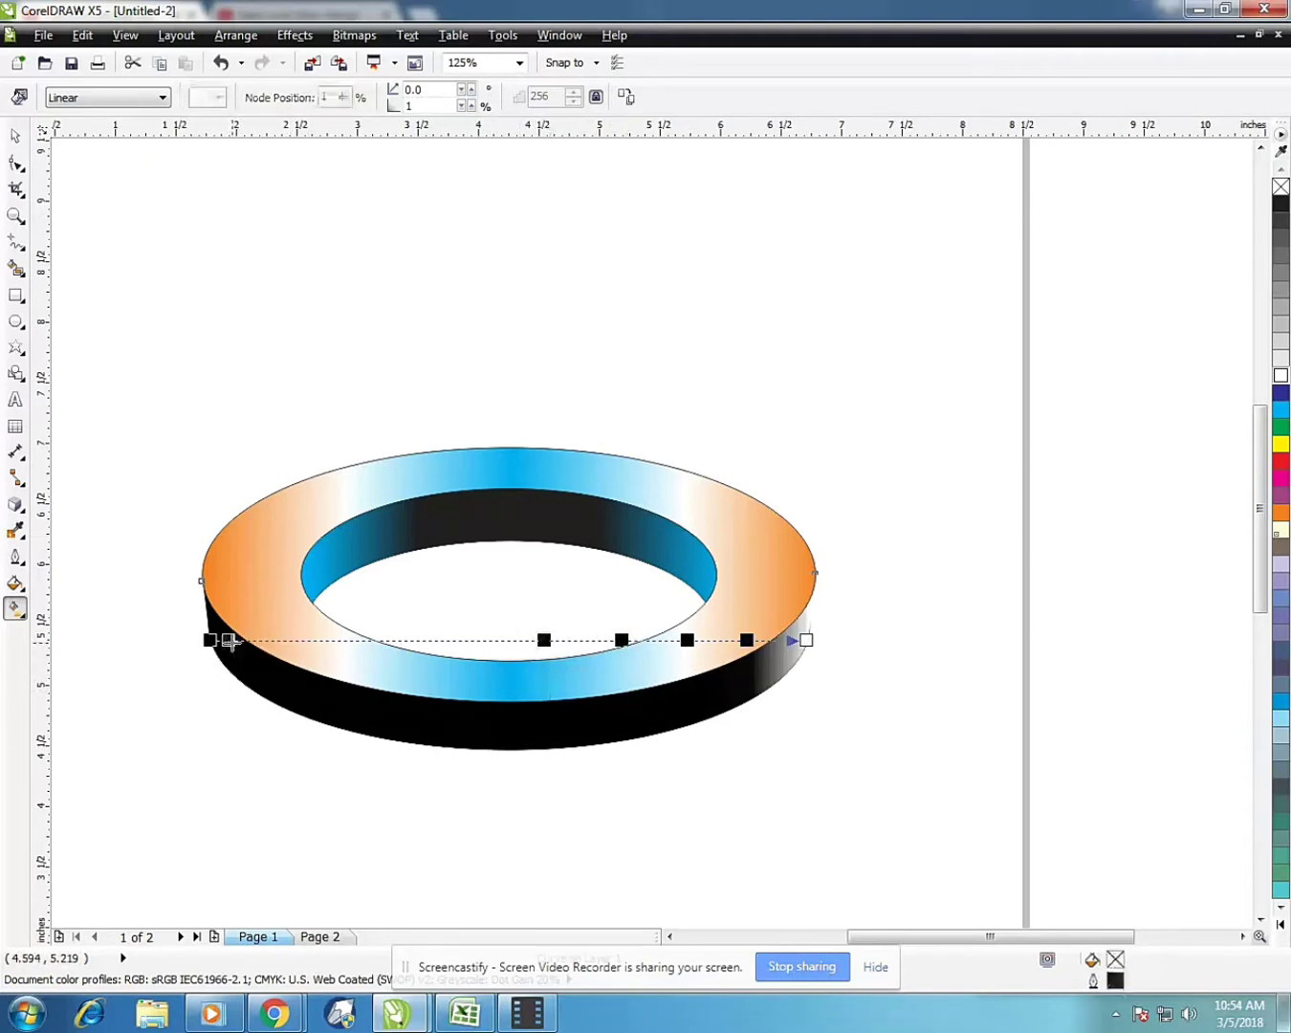
{"action": "left_click_drag", "start_coordinate": [230, 640], "coordinate": [481, 662]}
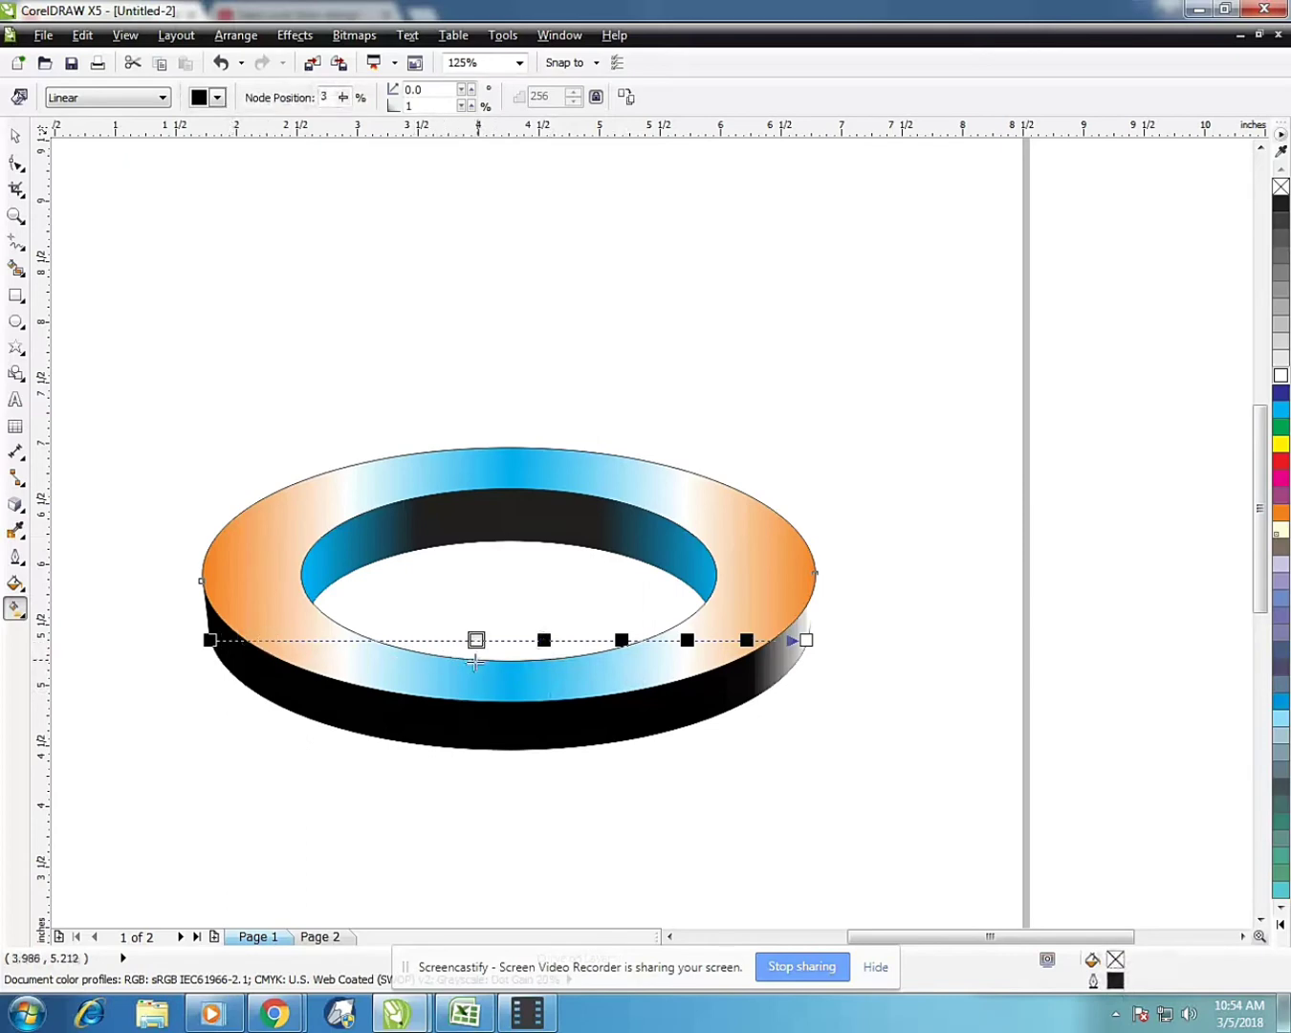
{"action": "double_click", "coordinate": [231, 640]}
{"action": "left_click_drag", "start_coordinate": [230, 639], "coordinate": [401, 654]}
{"action": "double_click", "coordinate": [239, 639]}
{"action": "left_click_drag", "start_coordinate": [239, 639], "coordinate": [334, 640]}
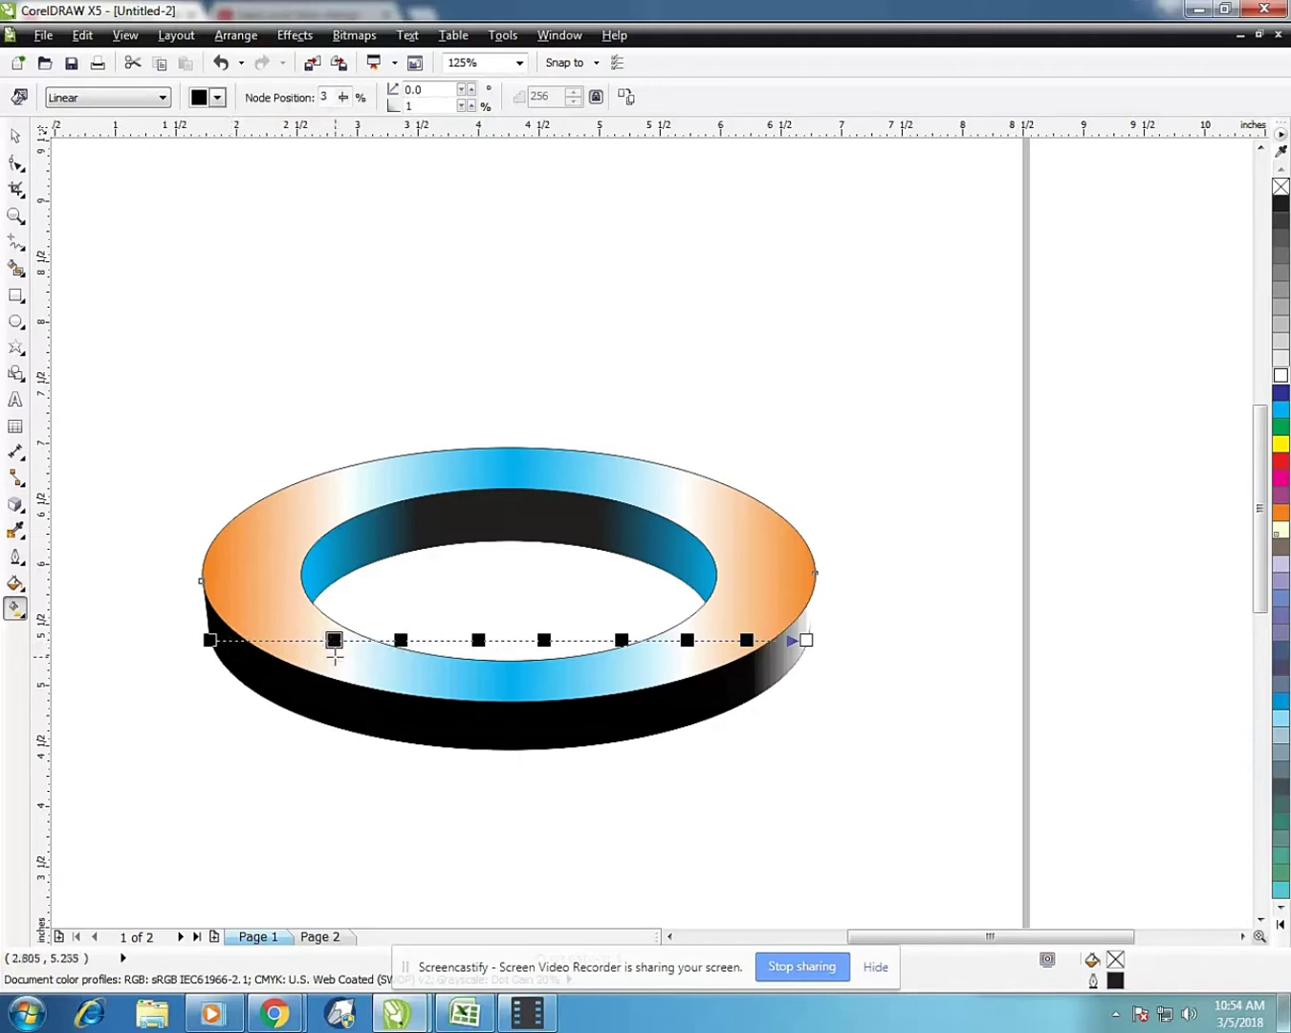
{"action": "double_click", "coordinate": [230, 640]}
{"action": "left_click_drag", "start_coordinate": [231, 639], "coordinate": [271, 640]}
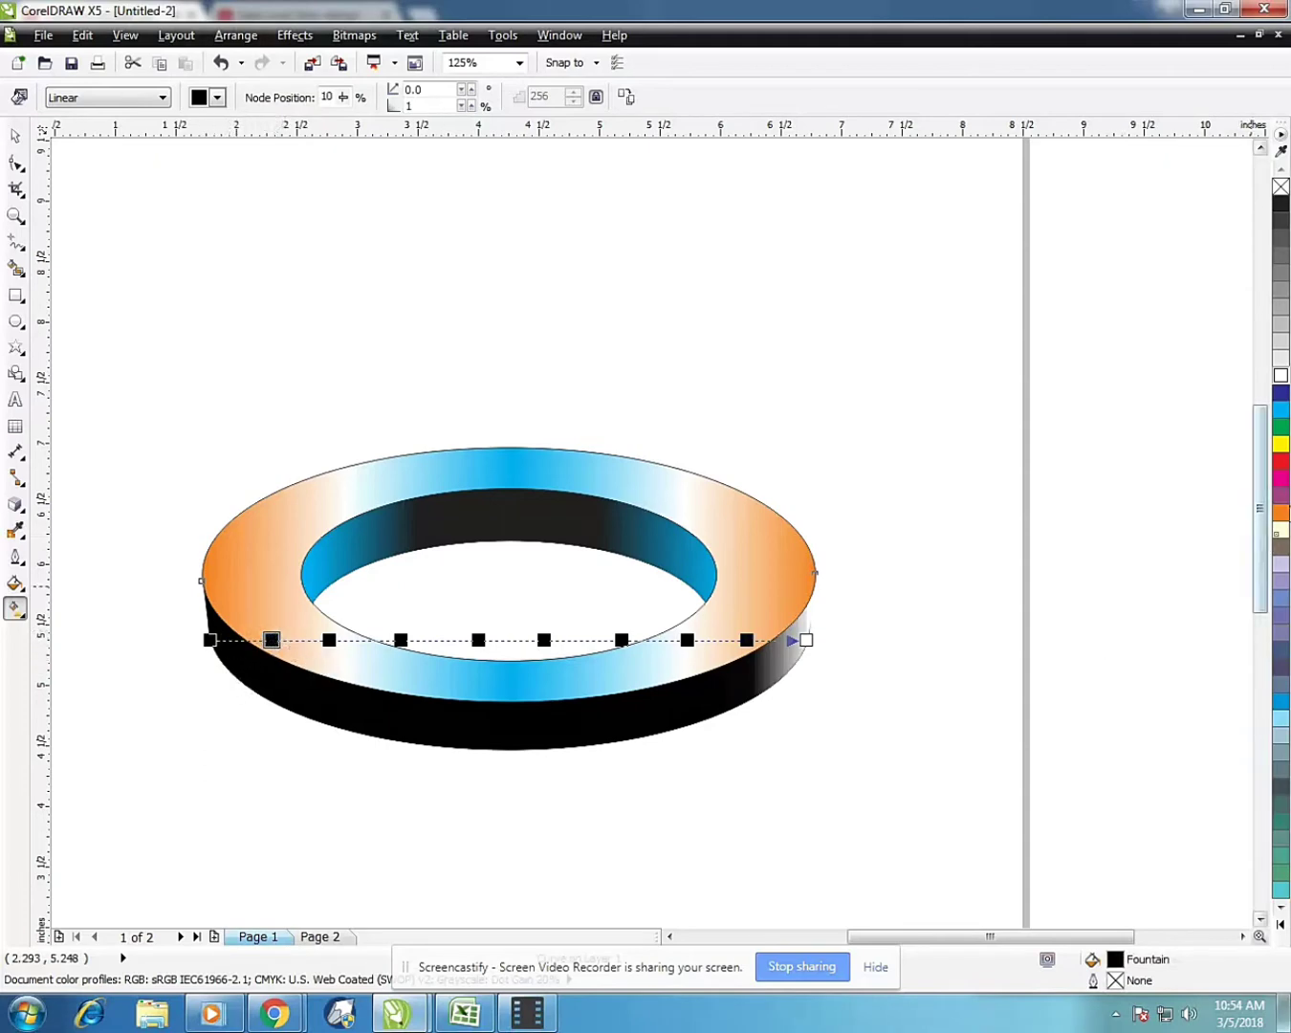
Colour the first inner stops alternately orange, white, orange, white, orange
{"action": "left_click", "coordinate": [1281, 512]}
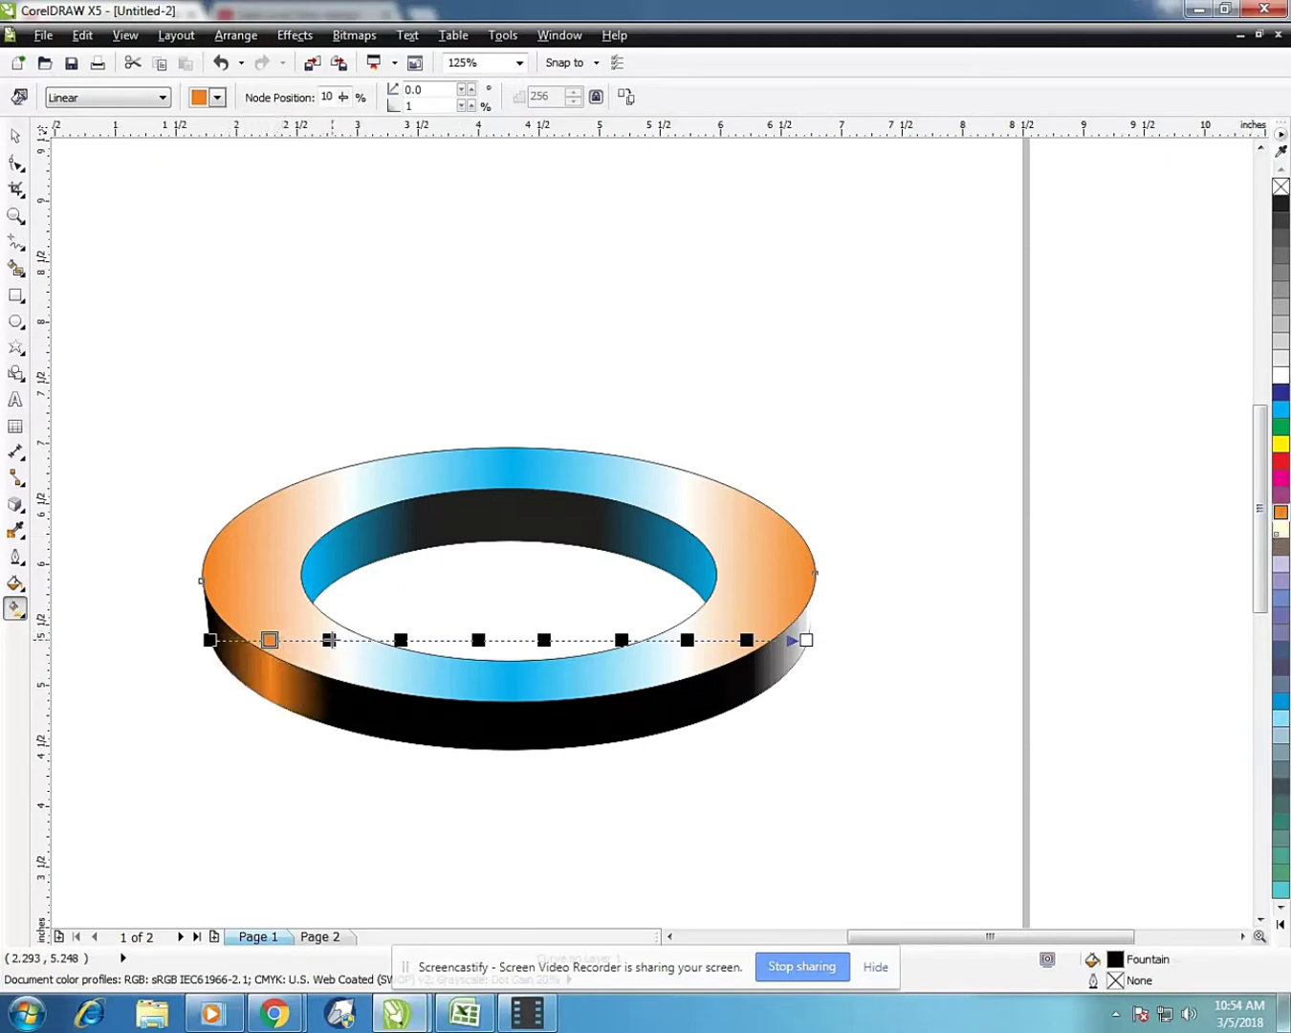
{"action": "left_click", "coordinate": [329, 640]}
{"action": "left_click", "coordinate": [1281, 375]}
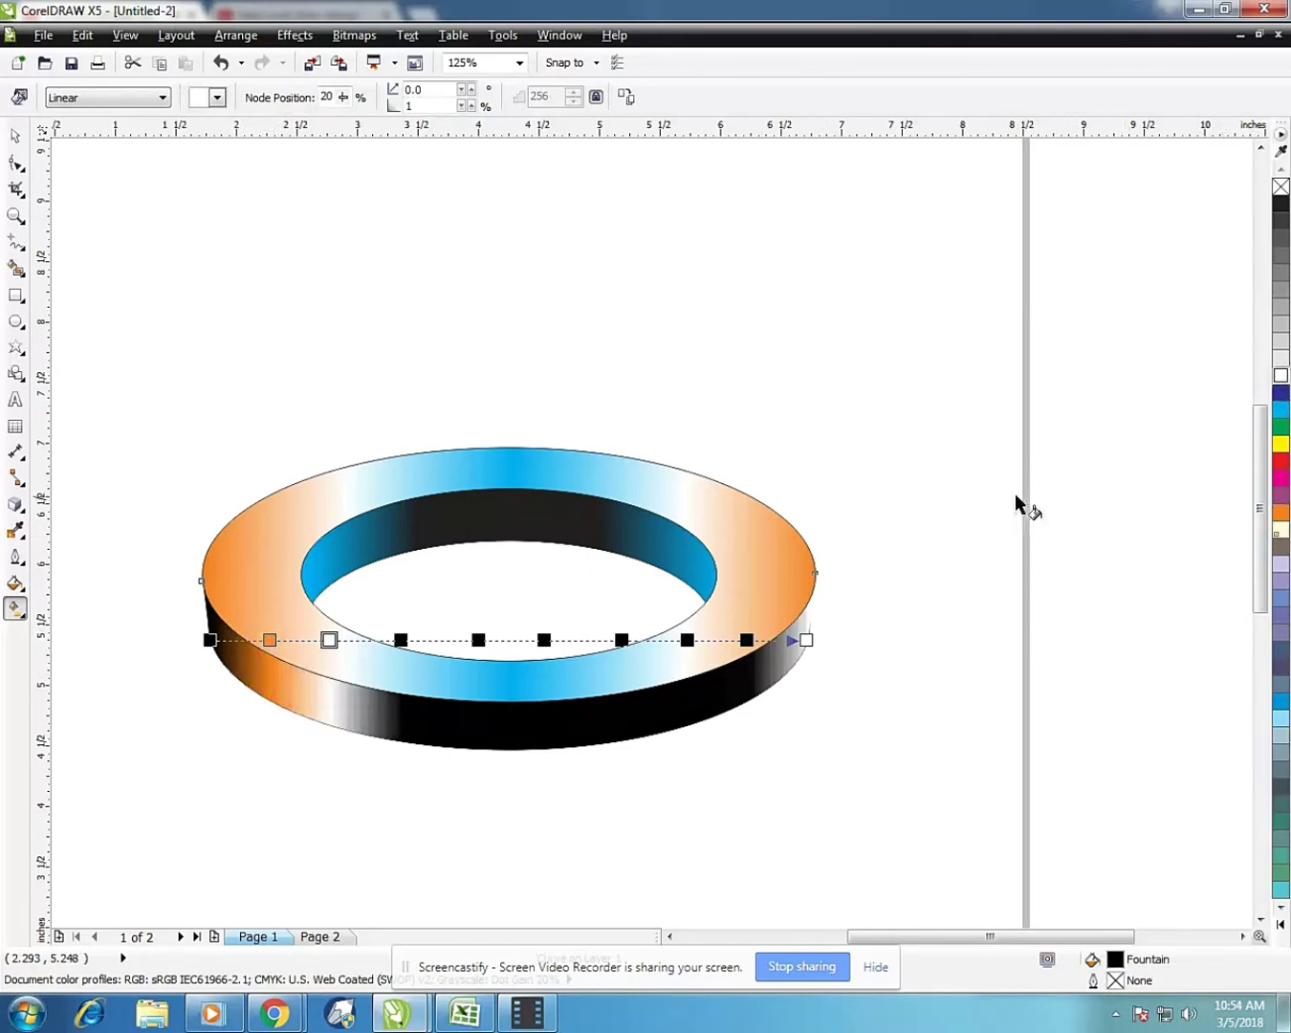
{"action": "left_click", "coordinate": [400, 639]}
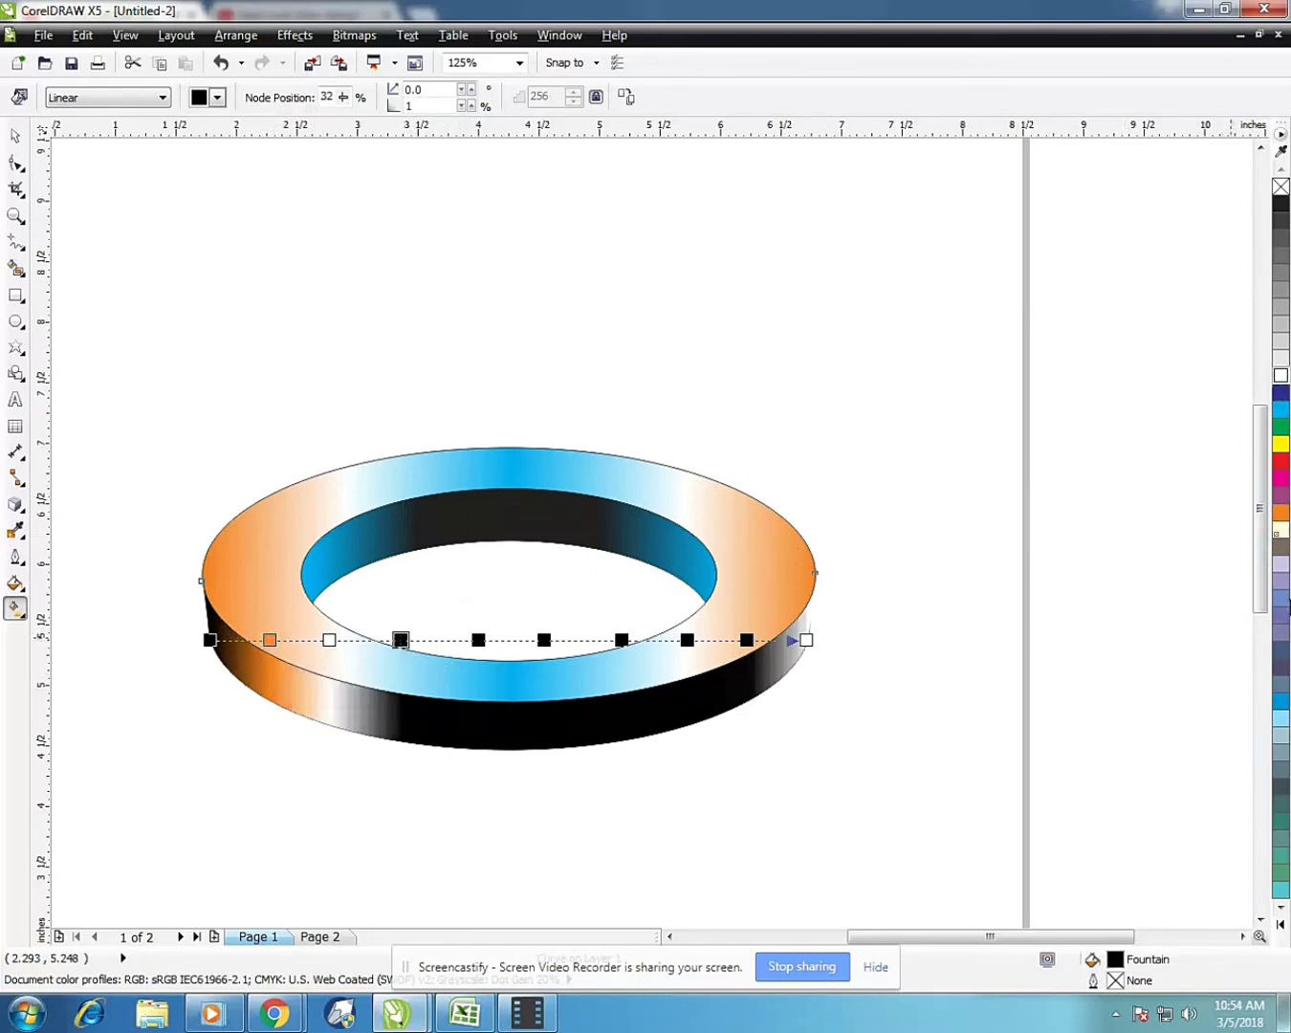
{"action": "left_click", "coordinate": [1282, 511]}
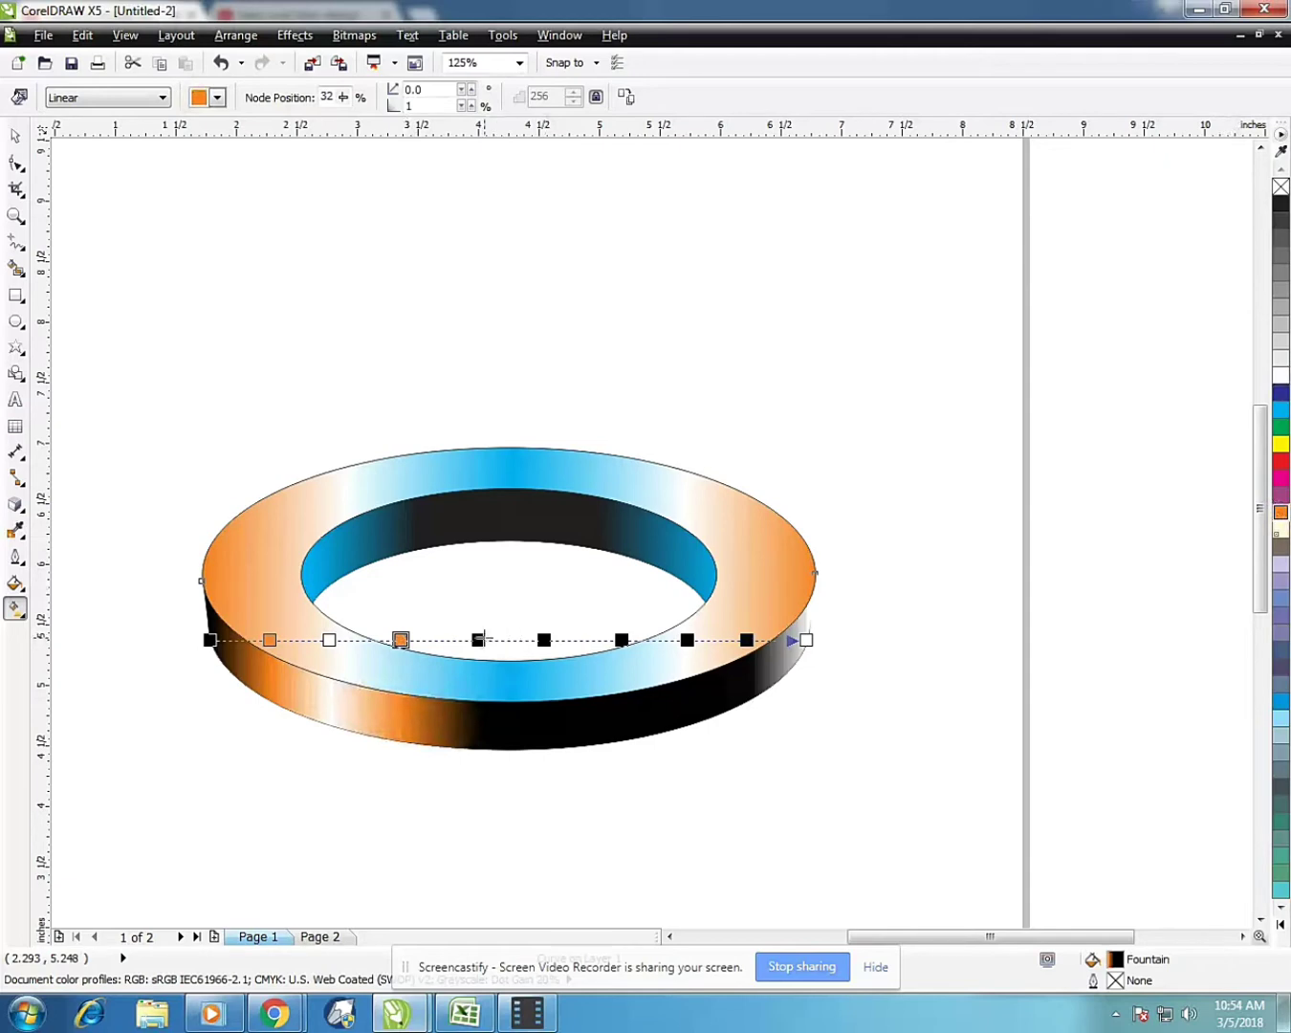
{"action": "left_click", "coordinate": [478, 639]}
{"action": "left_click", "coordinate": [1281, 378]}
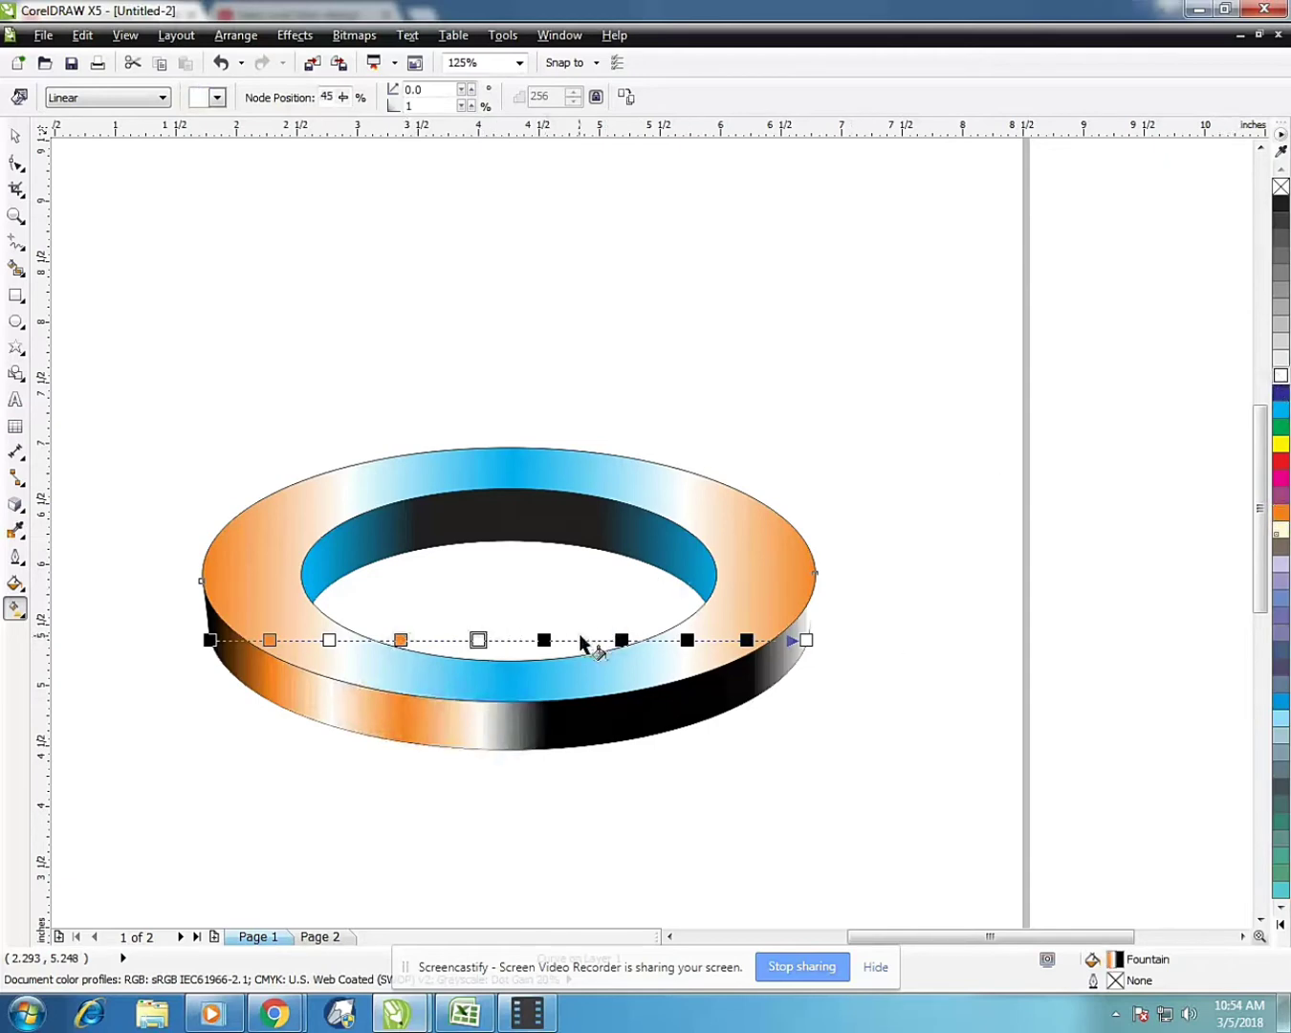
{"action": "left_click", "coordinate": [544, 640]}
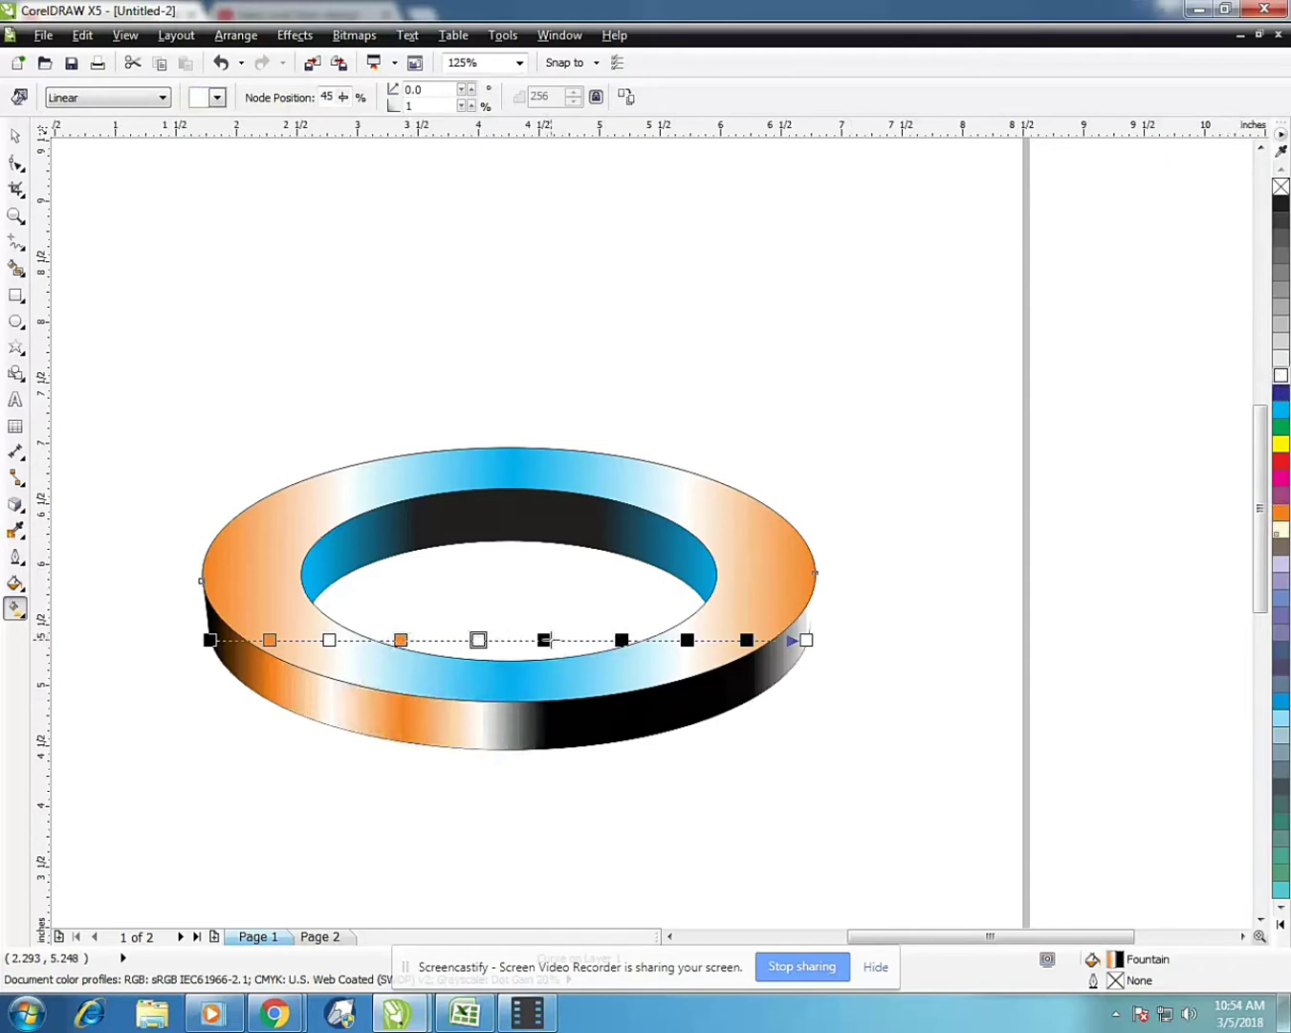
{"action": "left_click", "coordinate": [1282, 512]}
Colour the remaining stops white, orange and white, and make the right end dark grey
{"action": "left_click", "coordinate": [621, 640]}
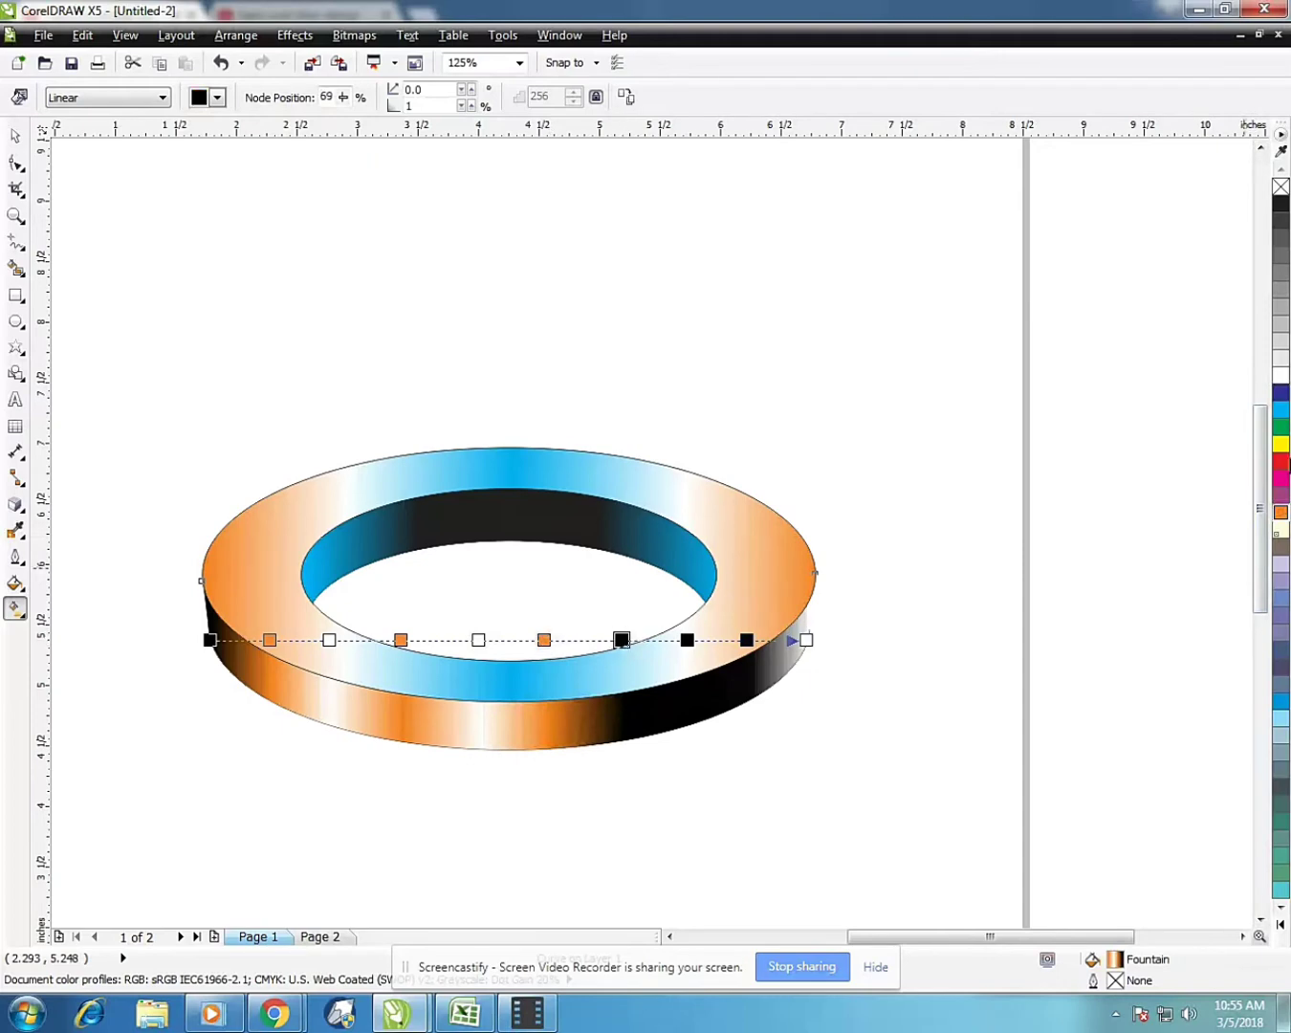
{"action": "left_click", "coordinate": [1282, 376]}
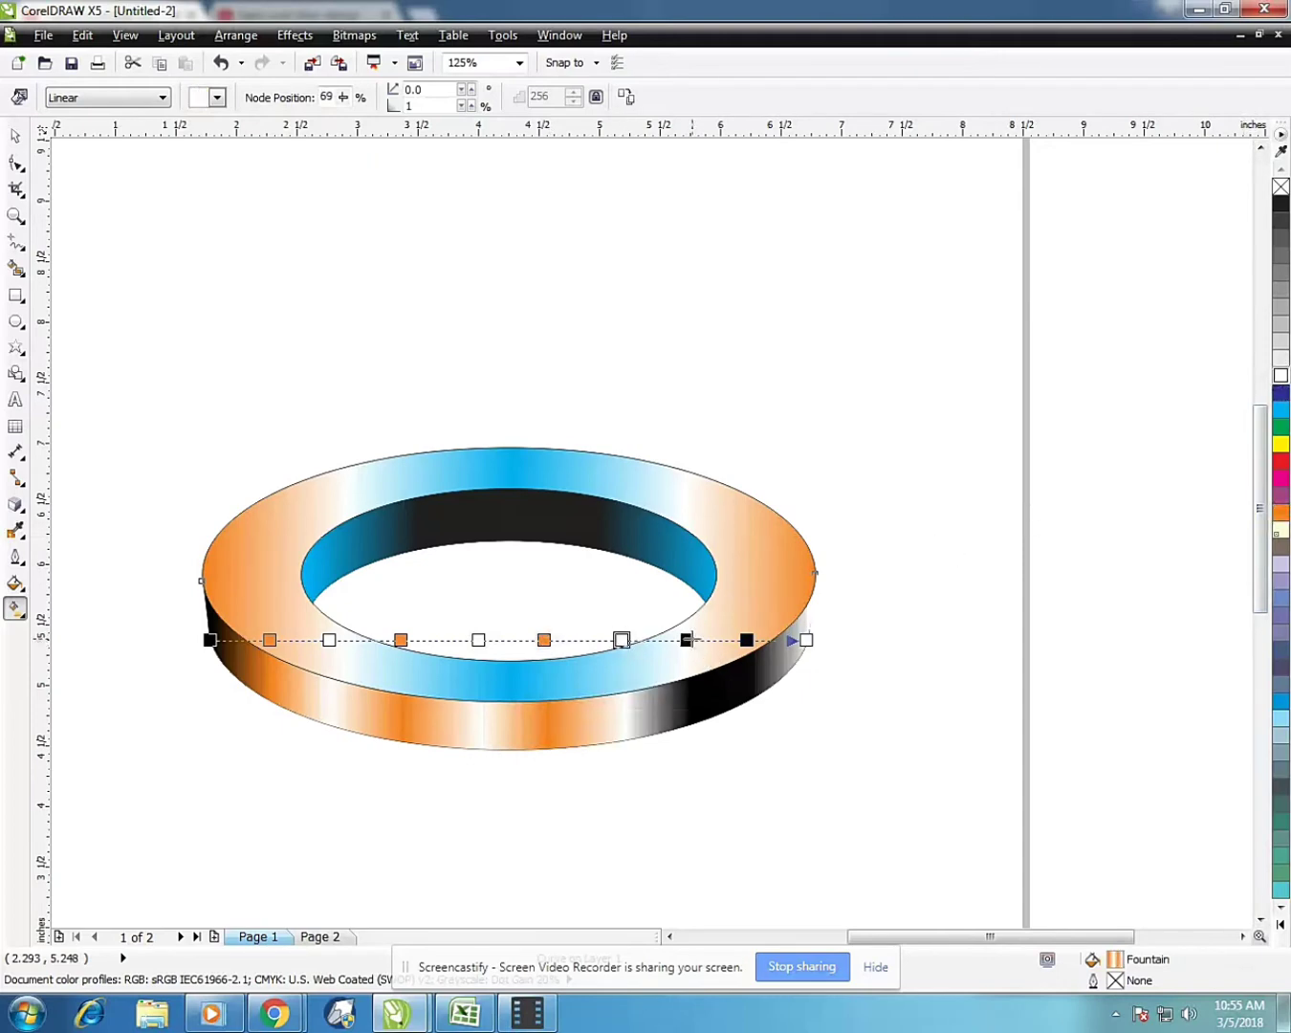
{"action": "left_click", "coordinate": [687, 639]}
{"action": "left_click", "coordinate": [1282, 514]}
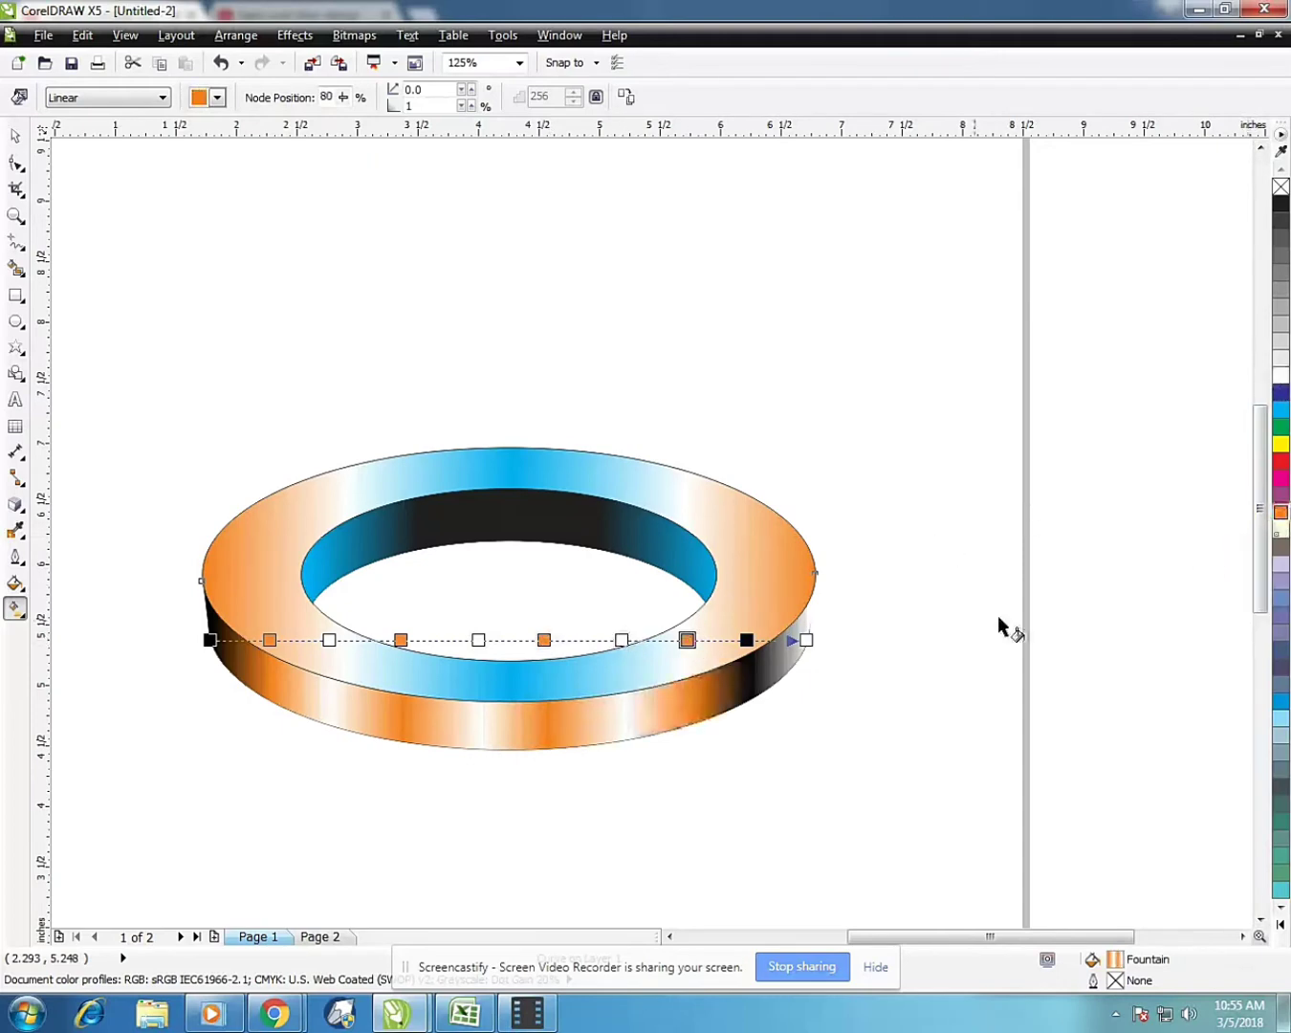
{"action": "left_click", "coordinate": [747, 640]}
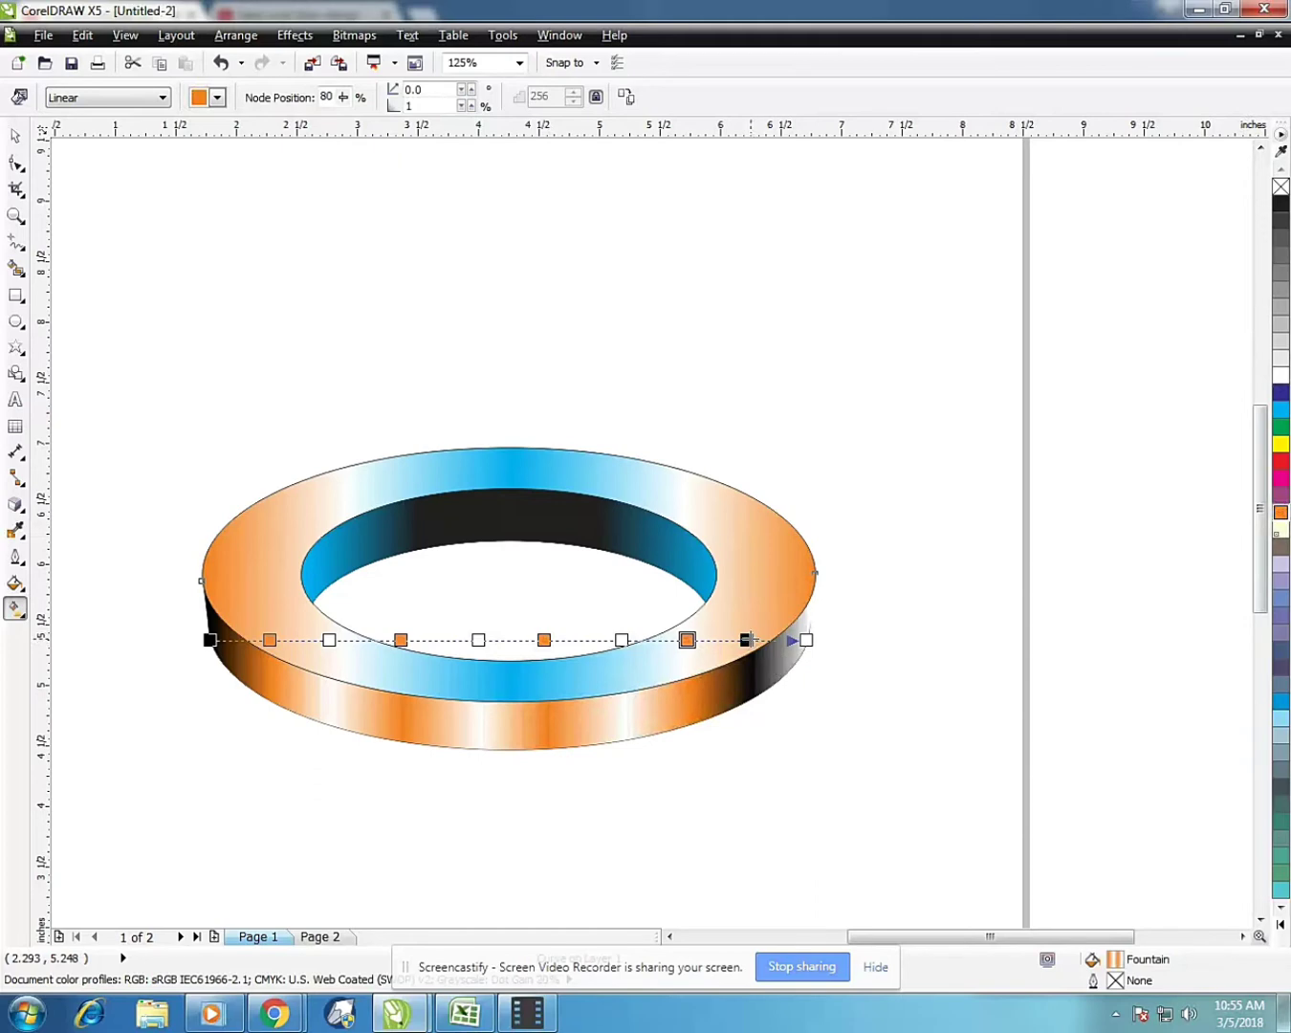
{"action": "left_click", "coordinate": [1280, 377]}
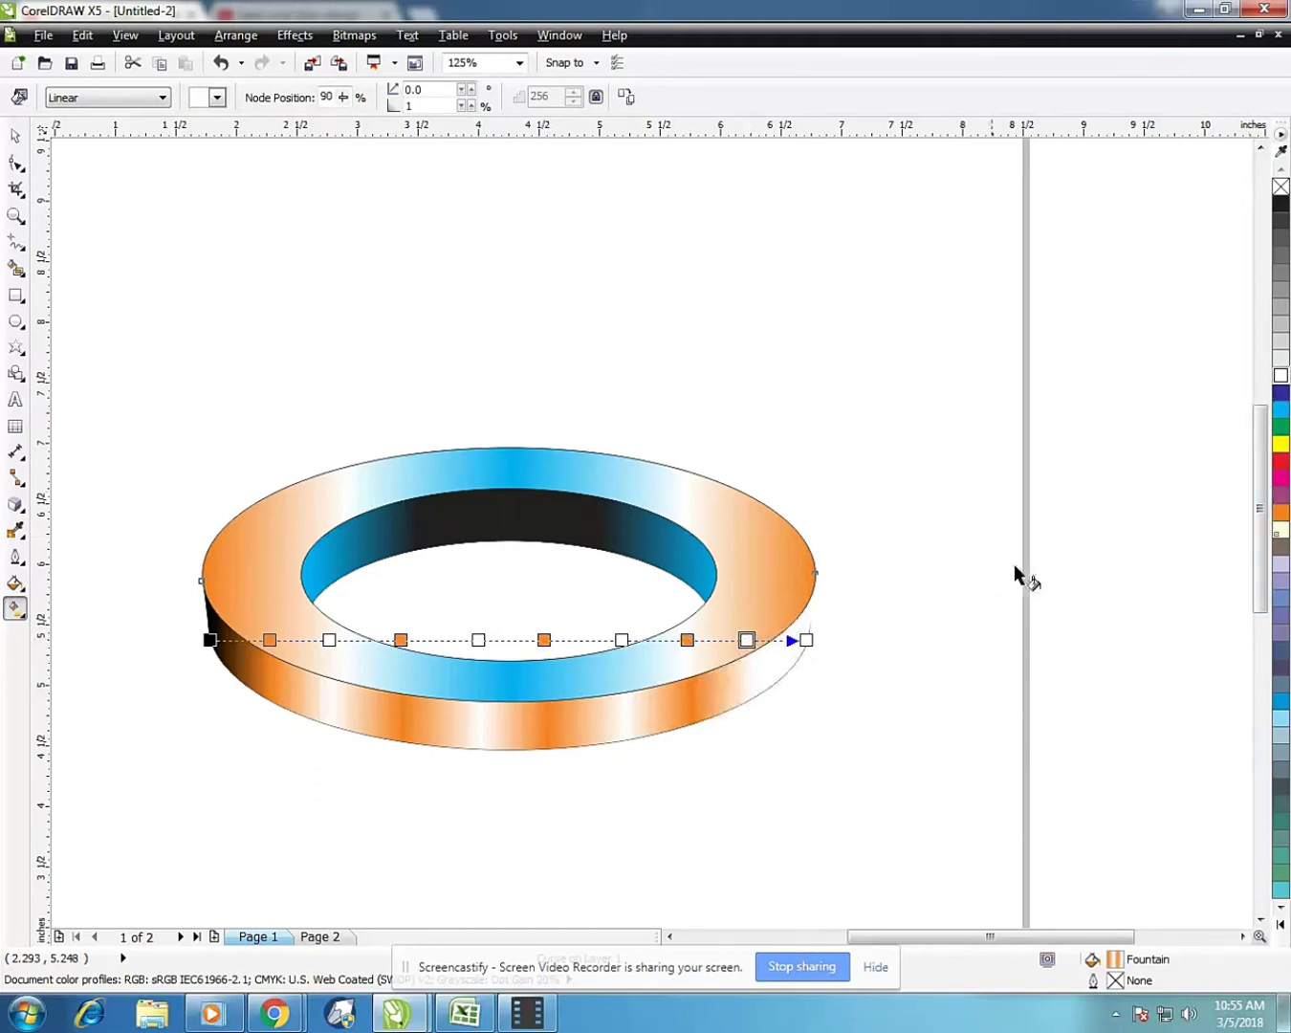
{"action": "left_click", "coordinate": [805, 639]}
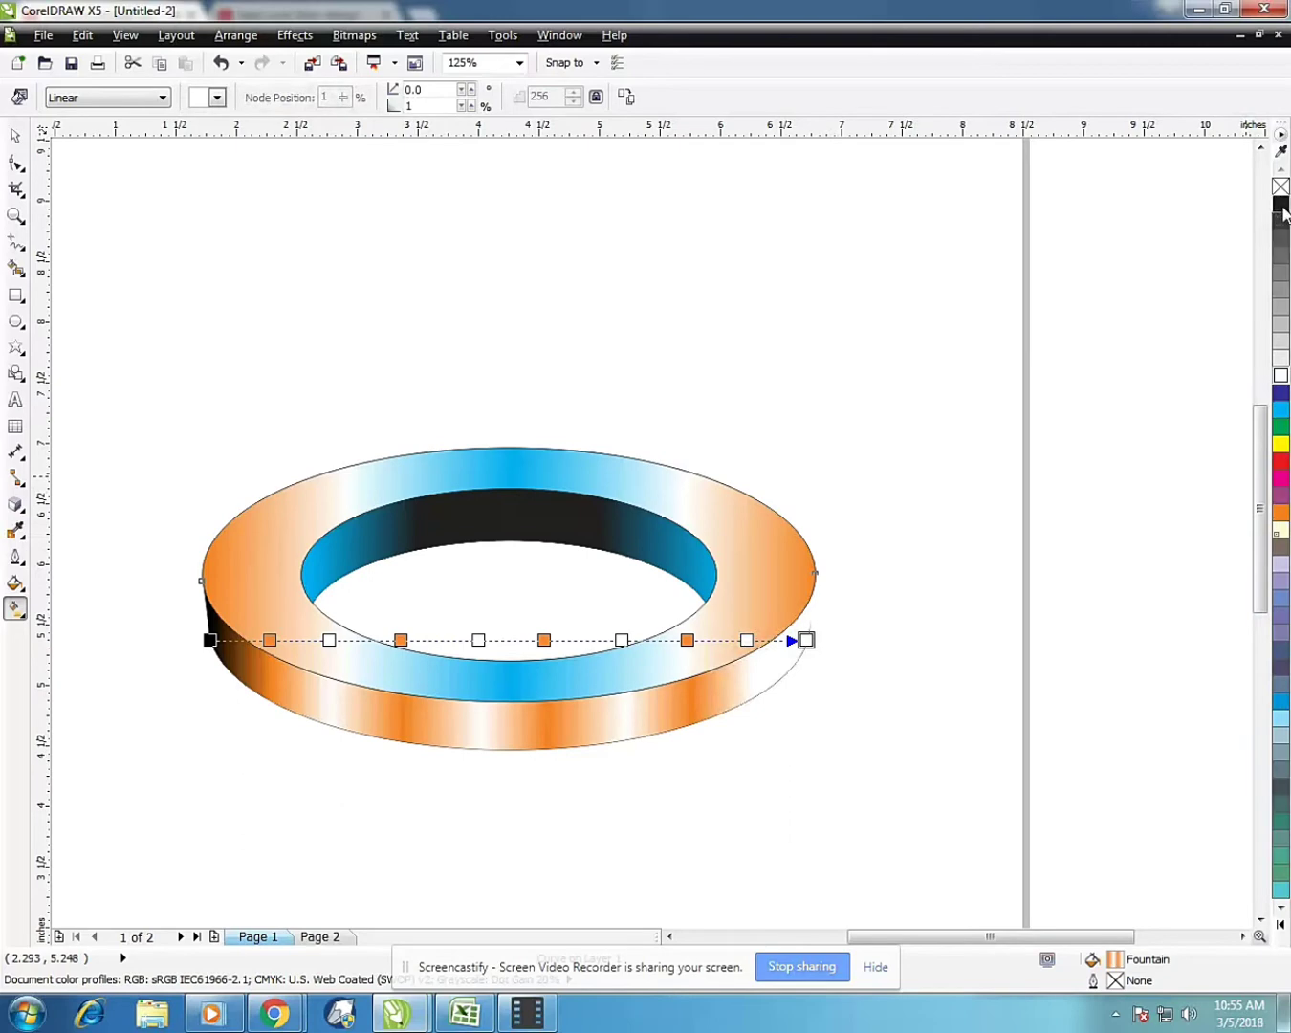
{"action": "left_click", "coordinate": [1283, 241]}
Select the ring's top face and give it a 3 pt outline
{"action": "left_click", "coordinate": [948, 619]}
{"action": "scroll", "coordinate": [445, 708], "scroll_direction": "down", "scroll_amount": 3}
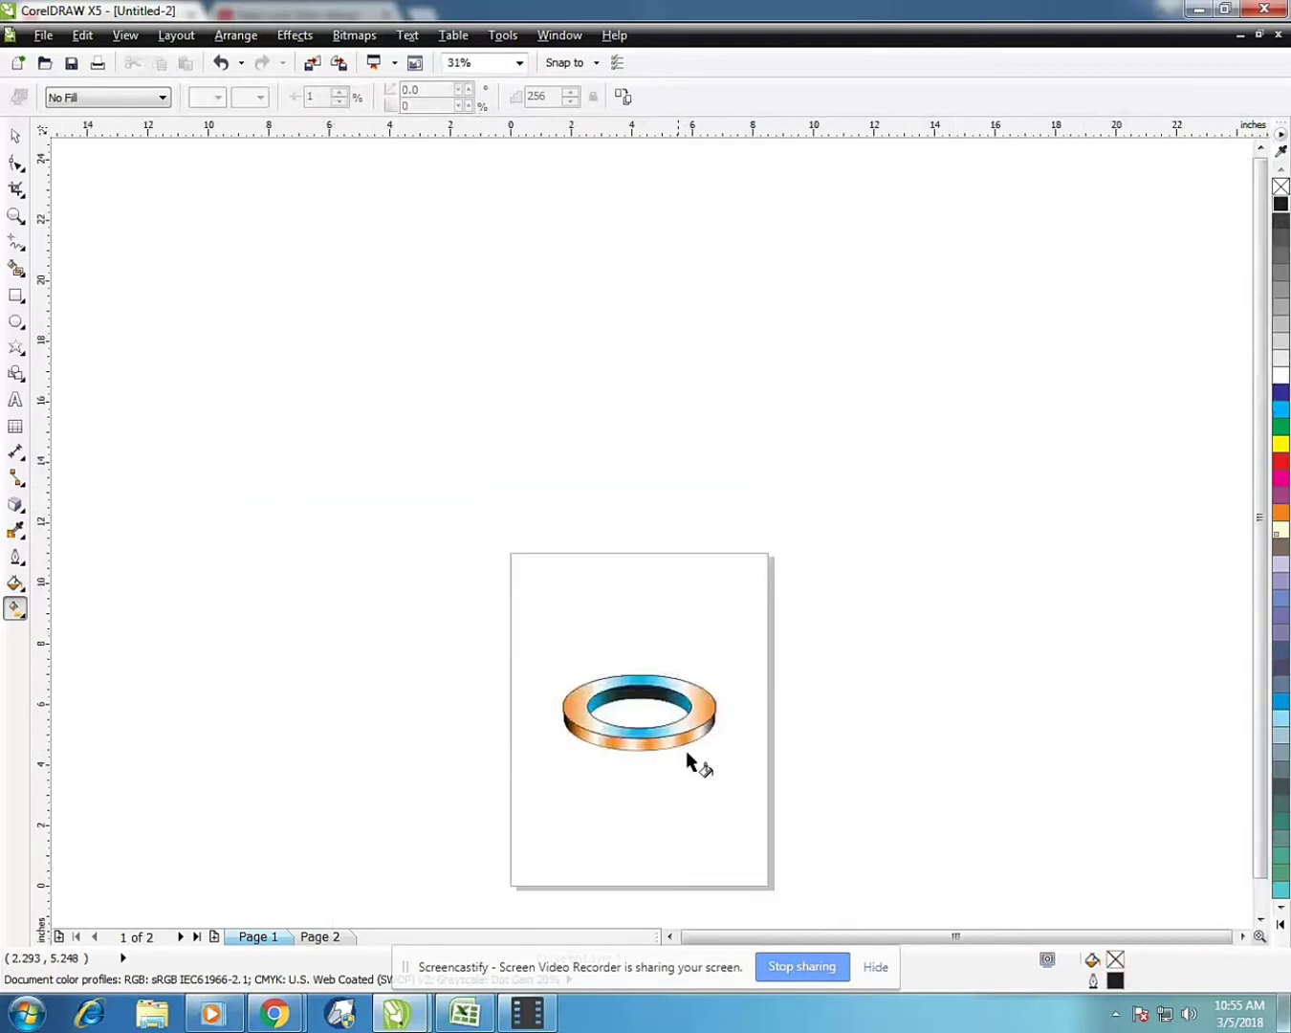
{"action": "scroll", "coordinate": [662, 737], "scroll_direction": "up", "scroll_amount": 3}
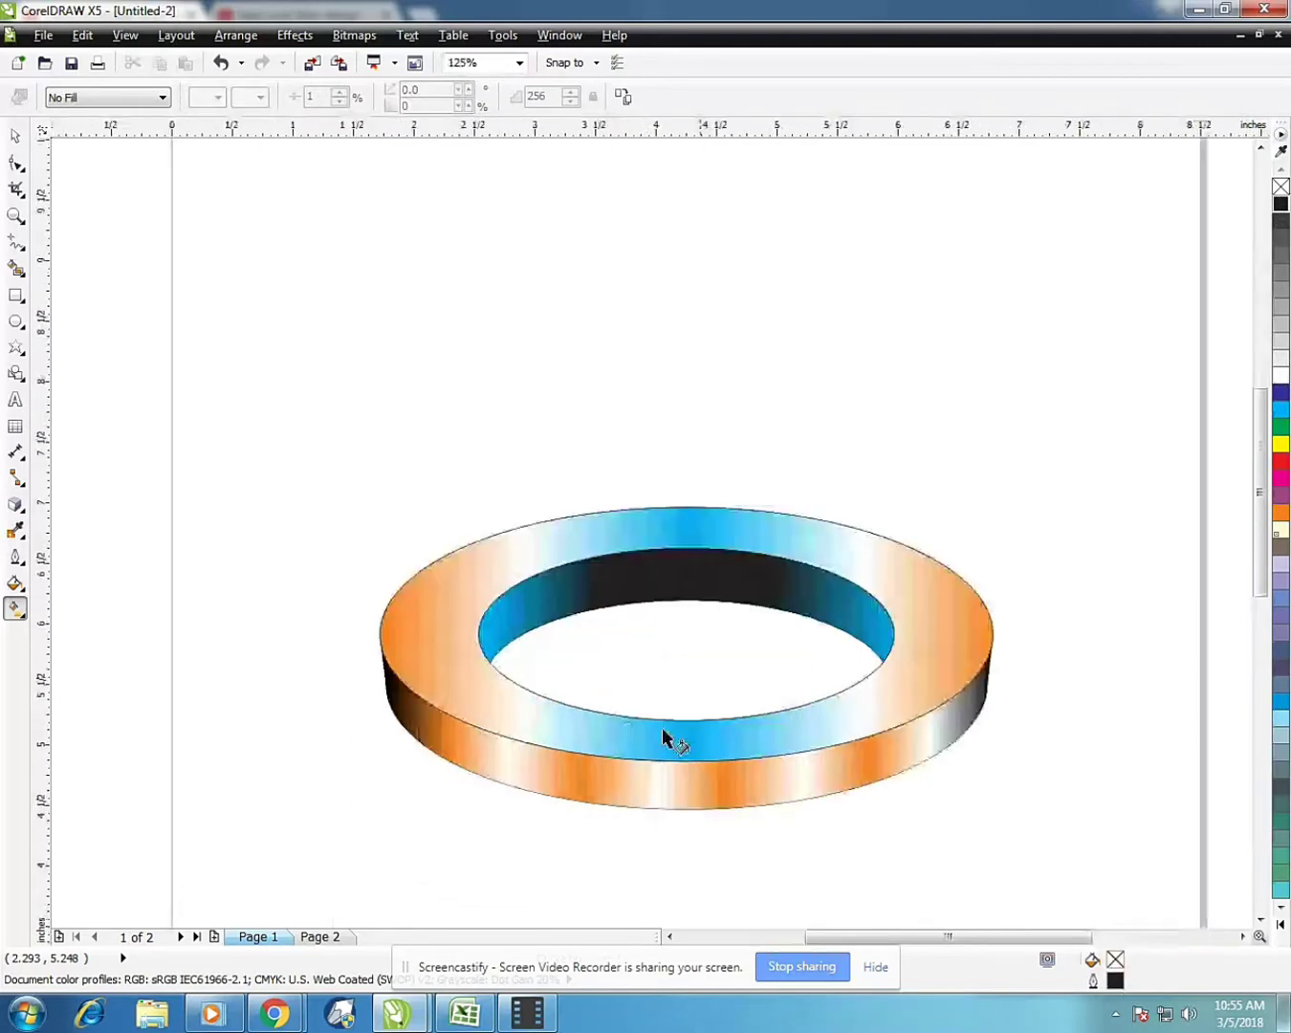
{"action": "left_click", "coordinate": [17, 134]}
{"action": "left_click", "coordinate": [437, 569]}
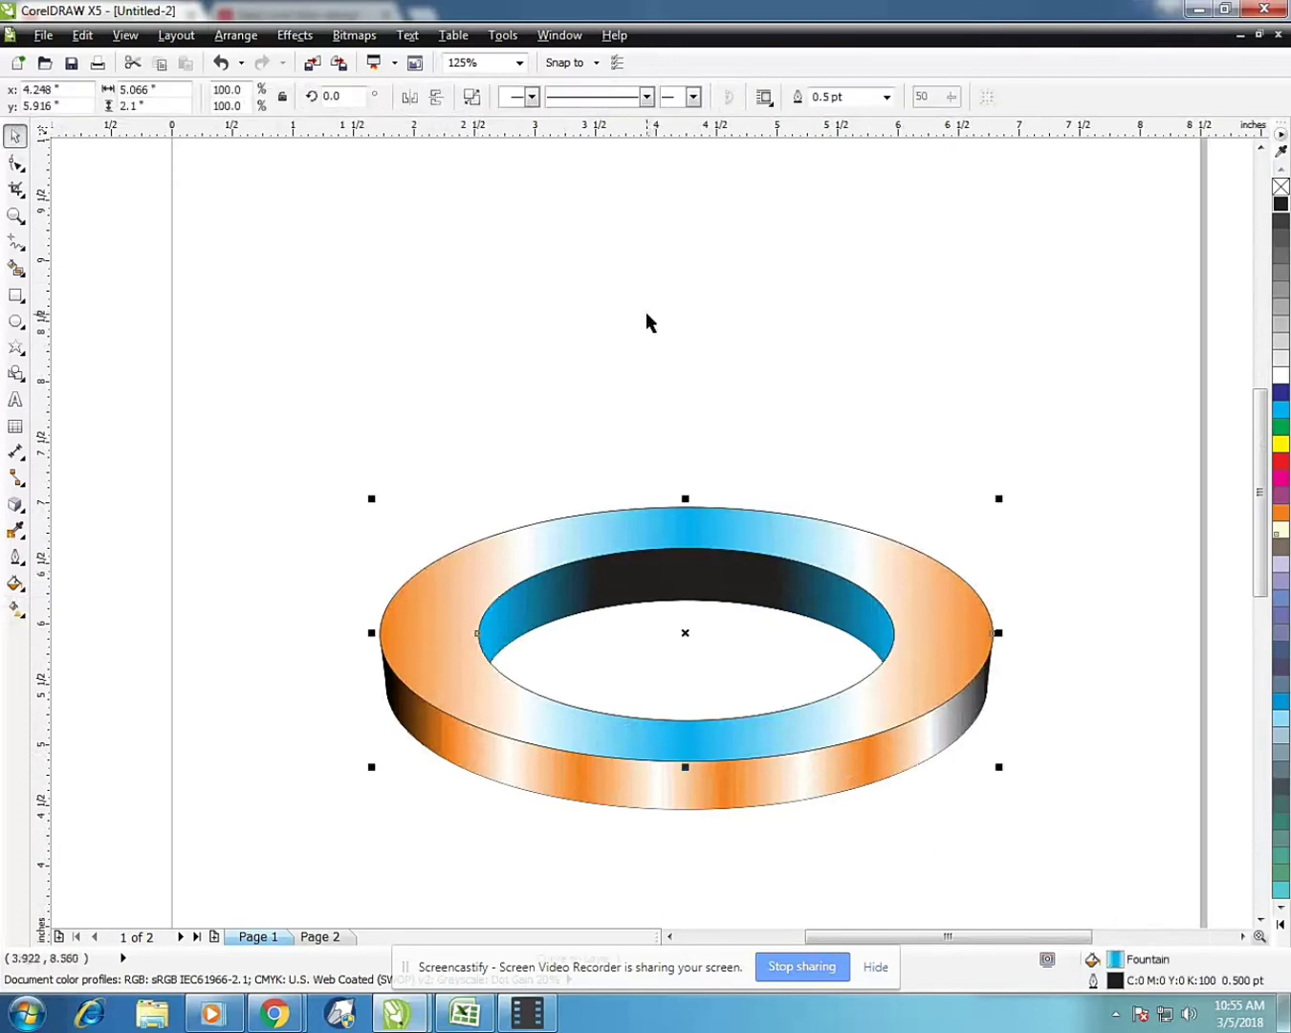
{"action": "left_click", "coordinate": [887, 97]}
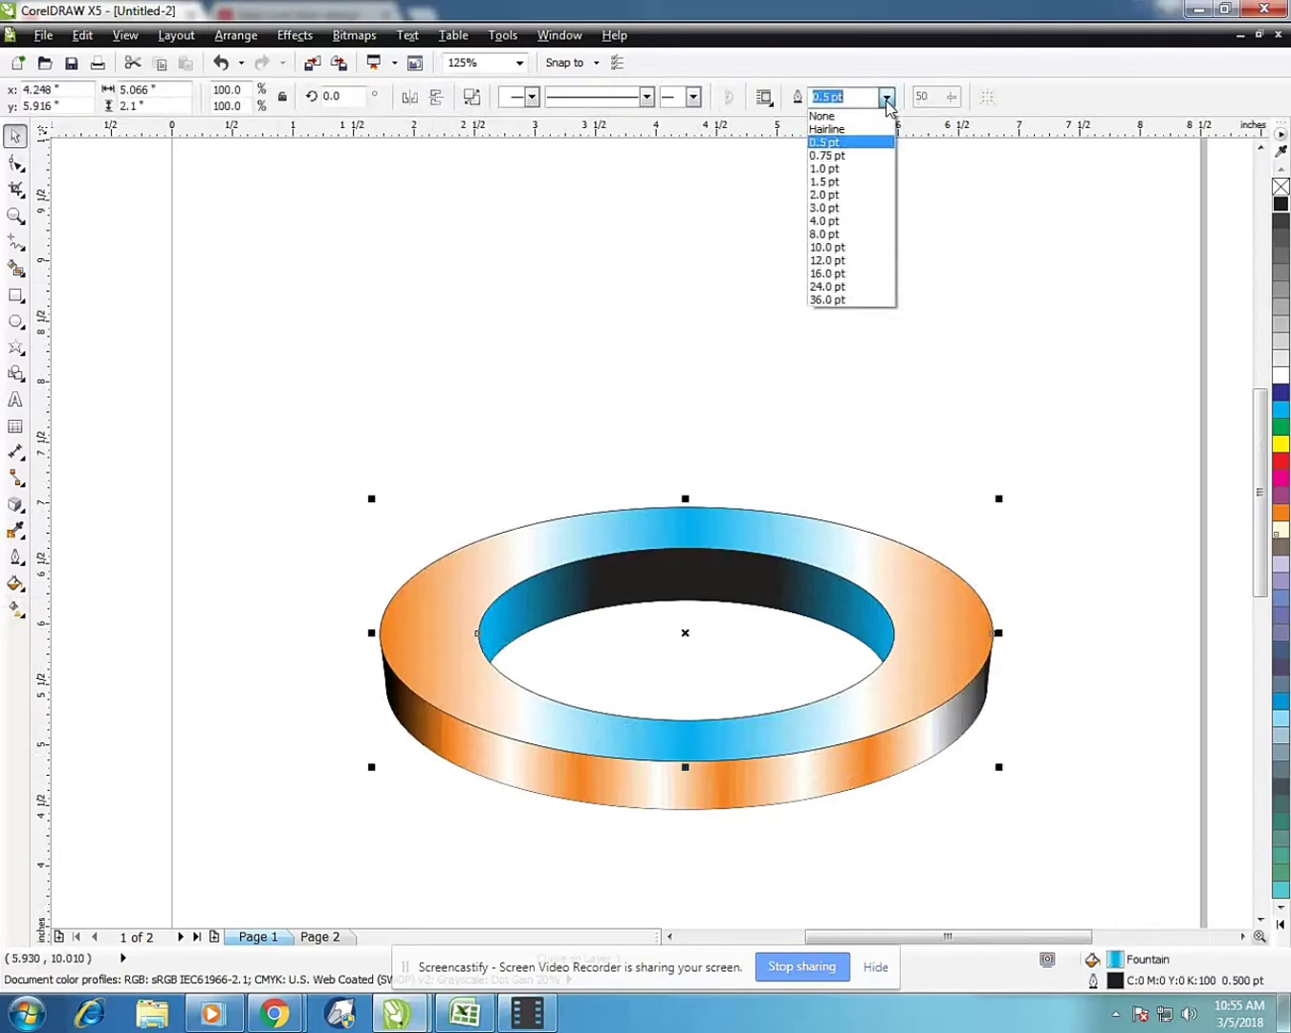
{"action": "type", "text": "3"}
{"action": "key", "text": "Return"}
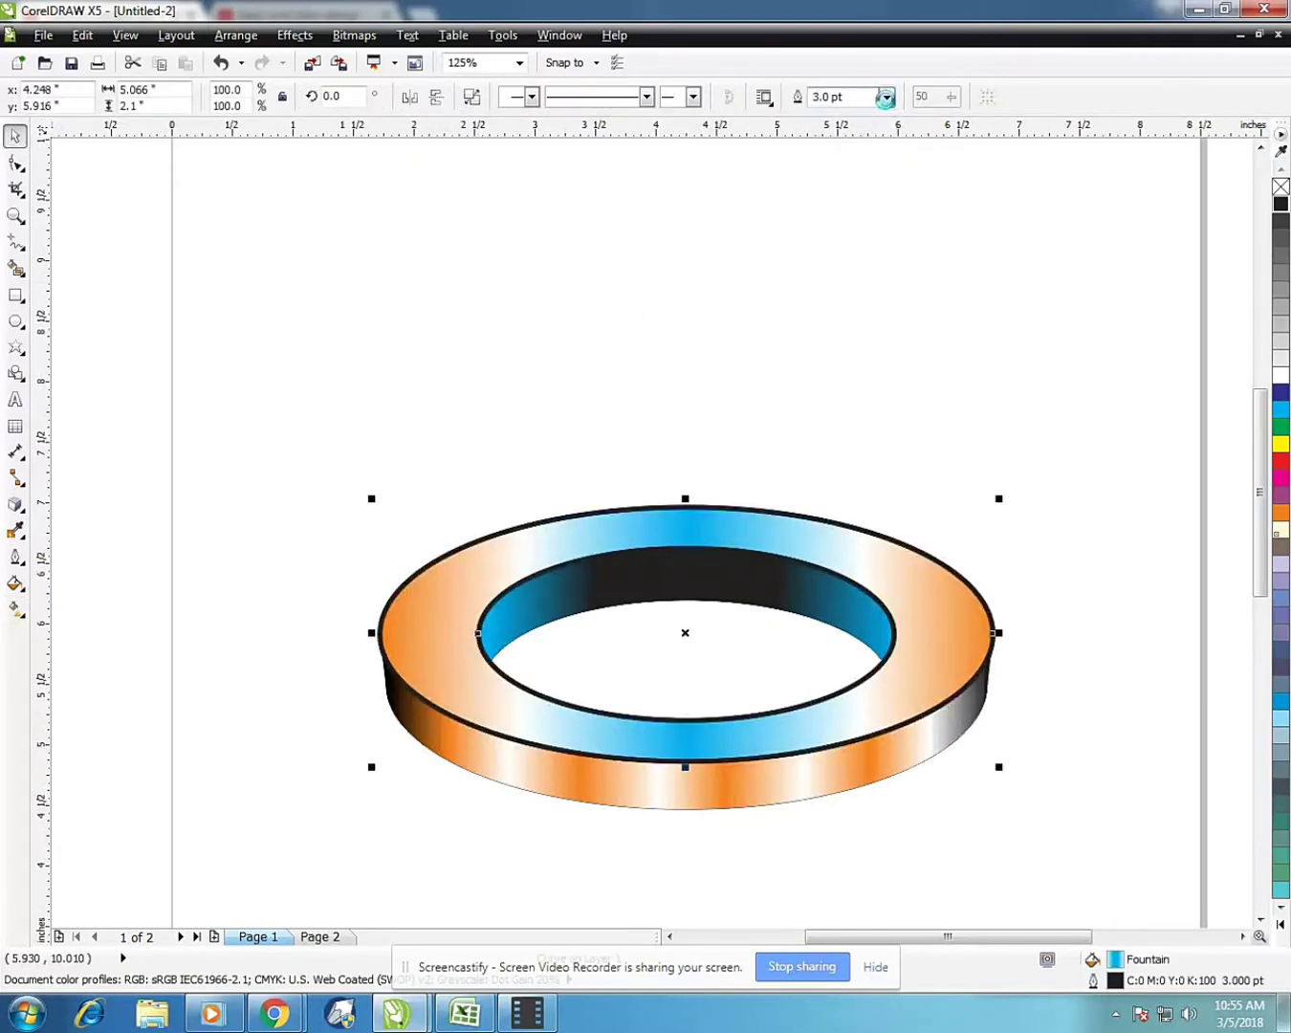
Thin the ring's outline to 2 pt, then to 2.5 pt
{"action": "scroll", "coordinate": [323, 465], "scroll_direction": "down", "scroll_amount": 1}
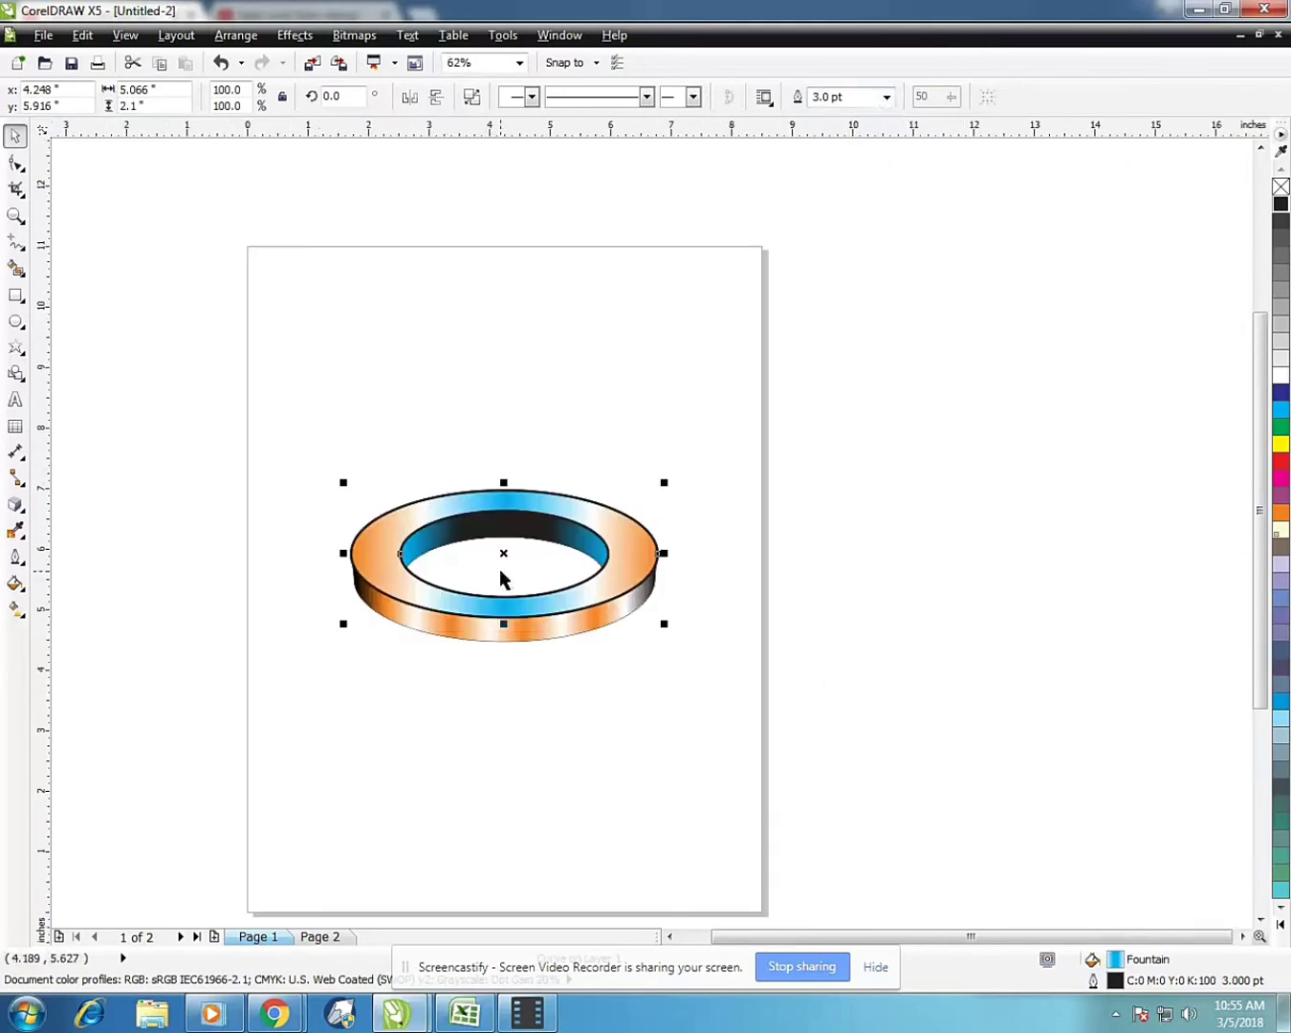
{"action": "scroll", "coordinate": [499, 568], "scroll_direction": "up", "scroll_amount": 1}
{"action": "double_click", "coordinate": [841, 97]}
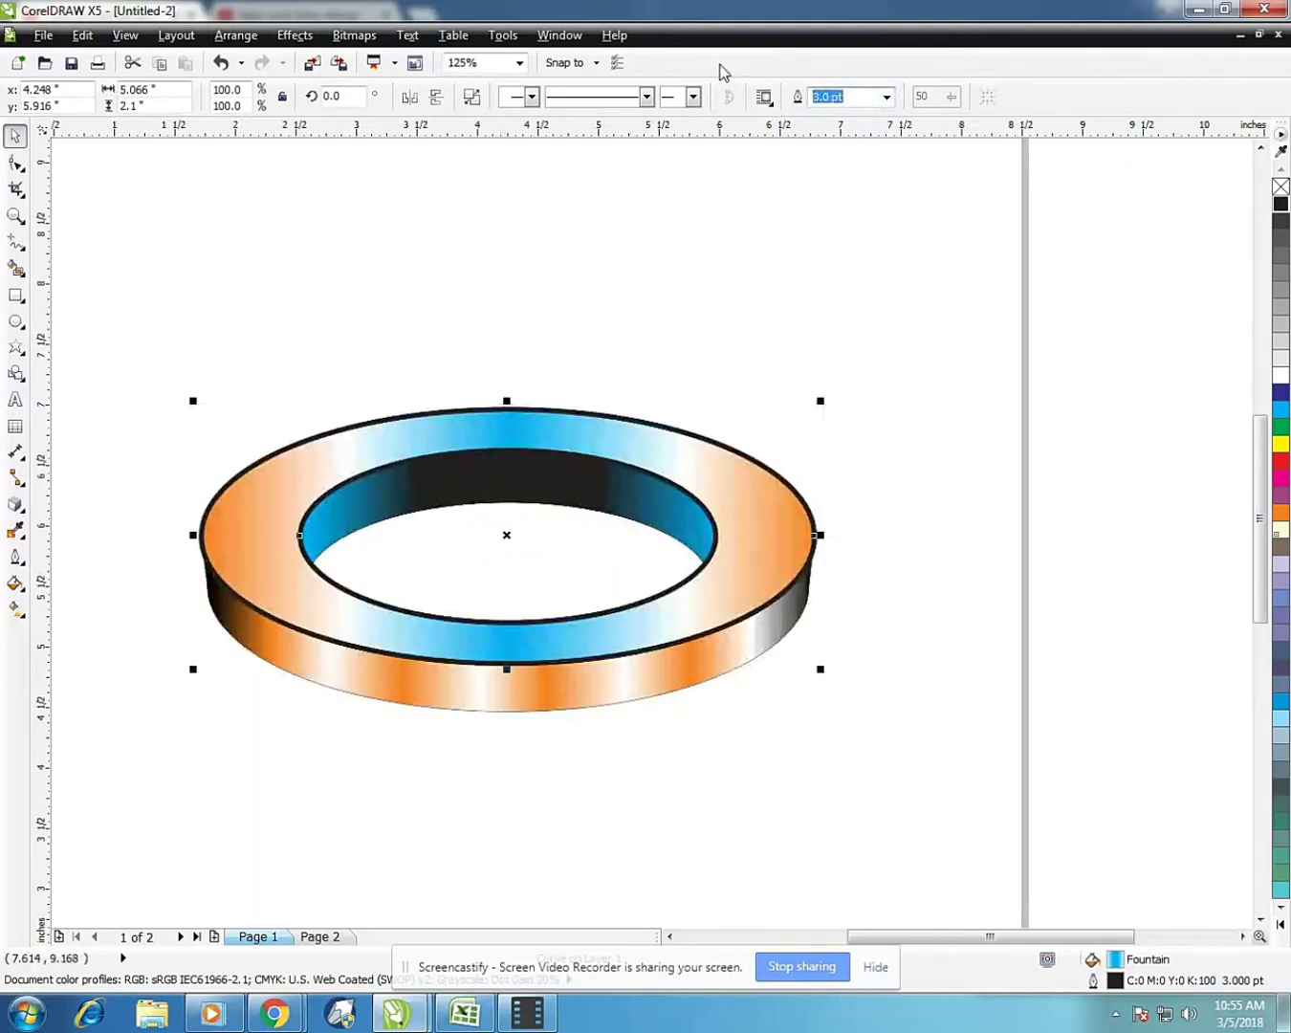
{"action": "type", "text": "2"}
{"action": "key", "text": "Return"}
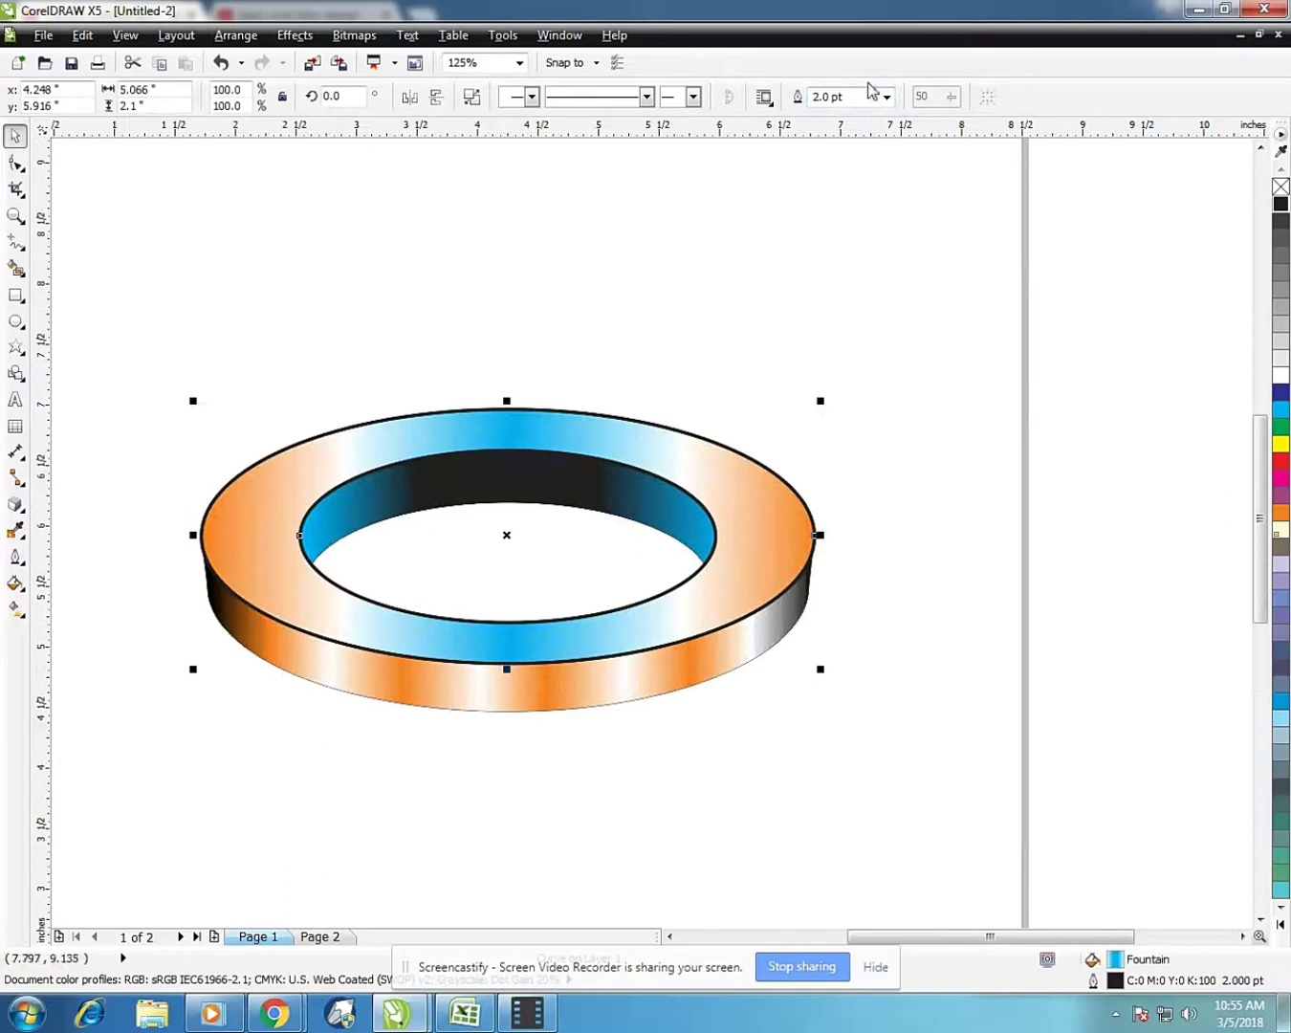
{"action": "double_click", "coordinate": [861, 97]}
{"action": "type", "text": "2.5"}
{"action": "key", "text": "Return"}
{"action": "left_click", "coordinate": [643, 384]}
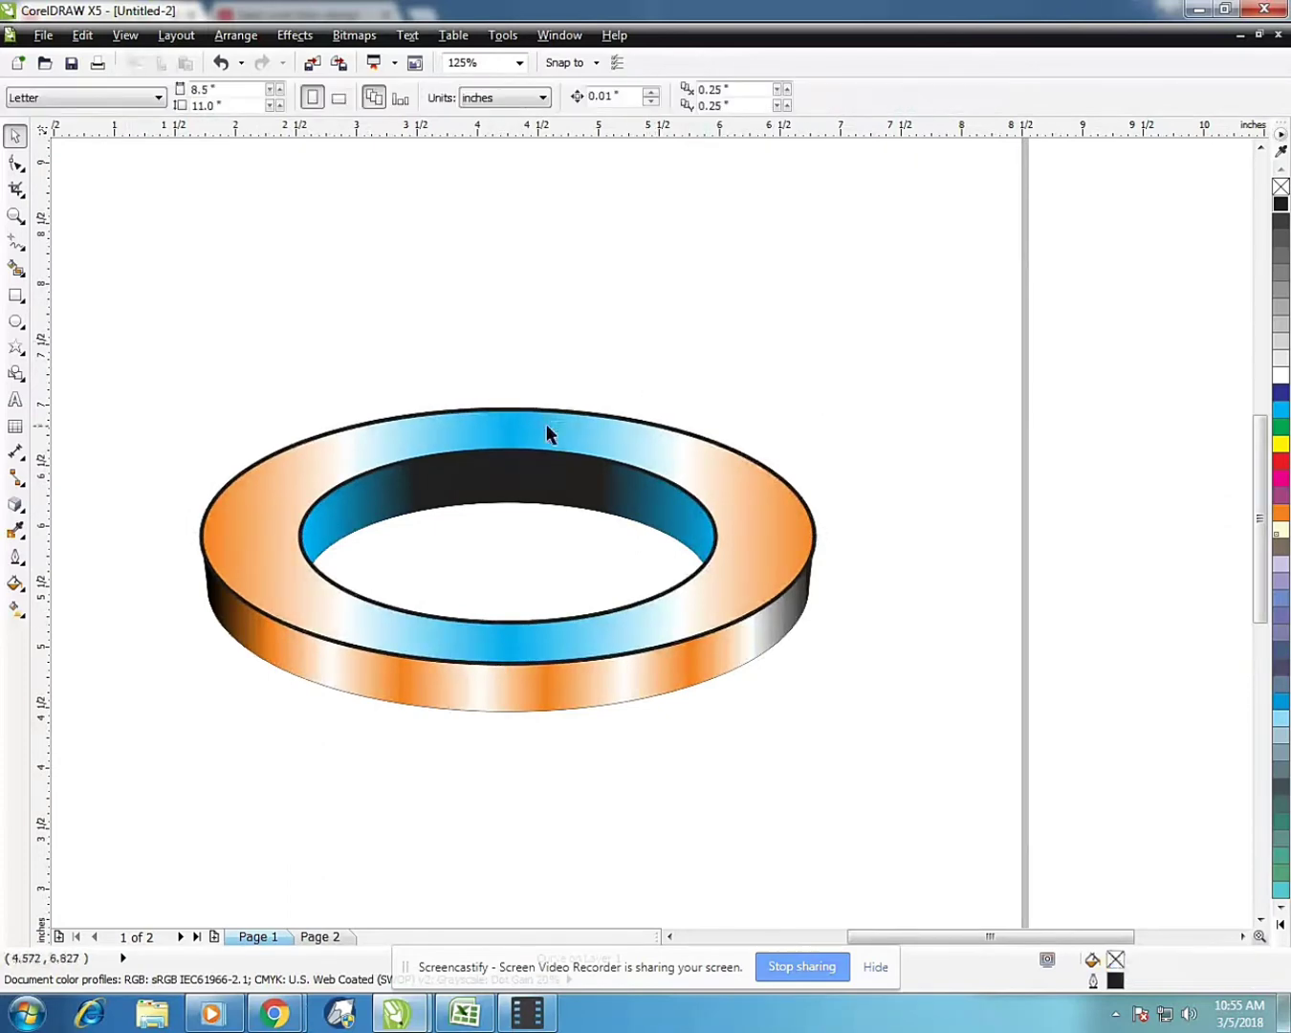
{"action": "left_click", "coordinate": [551, 427]}
Convert the ring's outline to an object and lay a linear gradient across it
{"action": "left_click", "coordinate": [233, 38]}
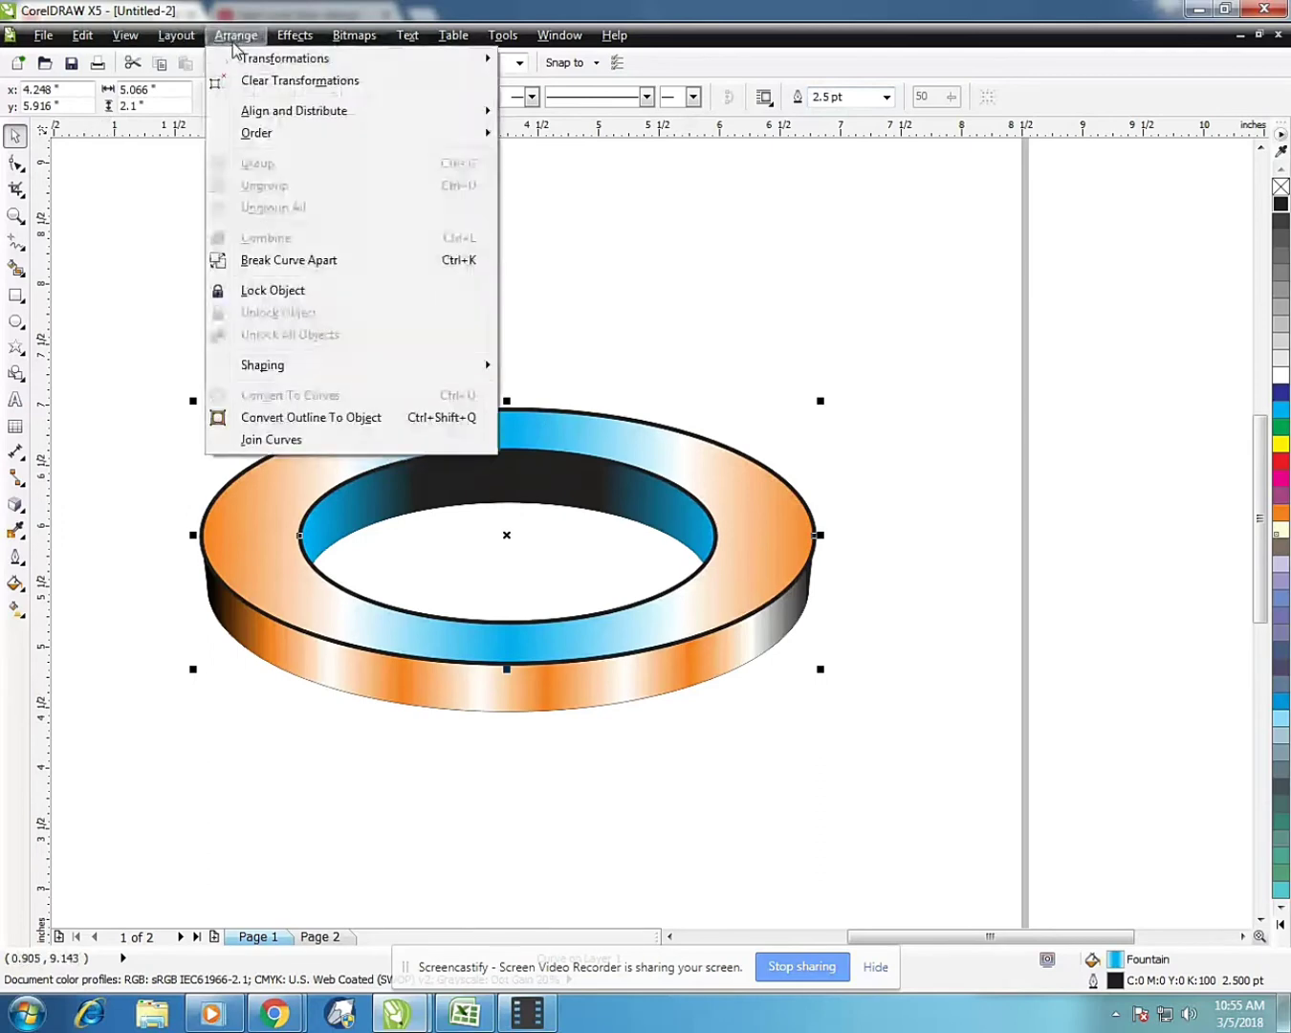
{"action": "left_click", "coordinate": [292, 419]}
{"action": "left_click", "coordinate": [12, 582]}
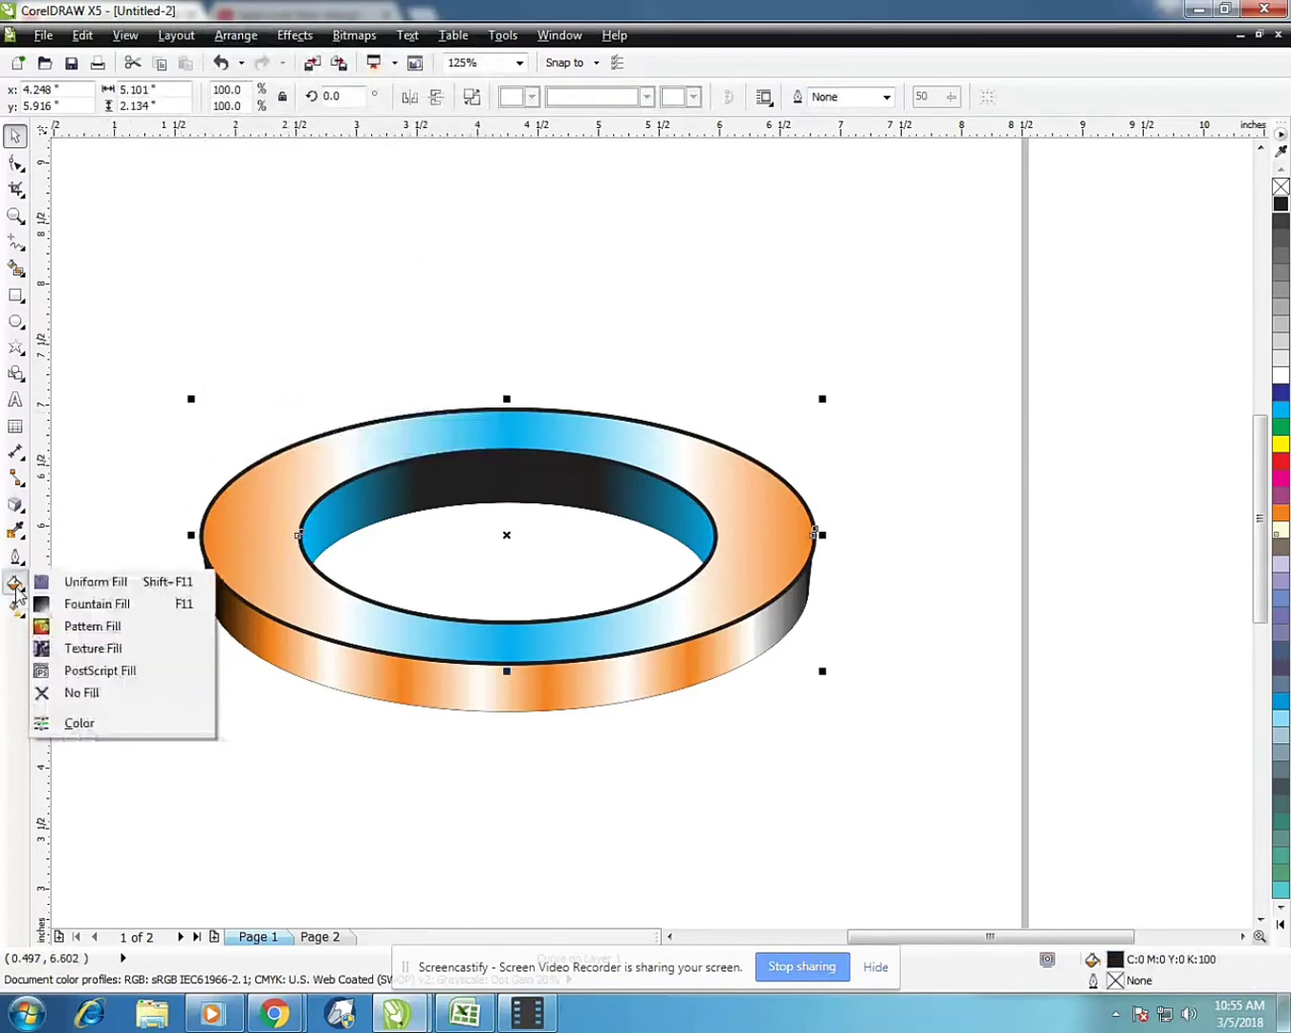
{"action": "left_click", "coordinate": [15, 608]}
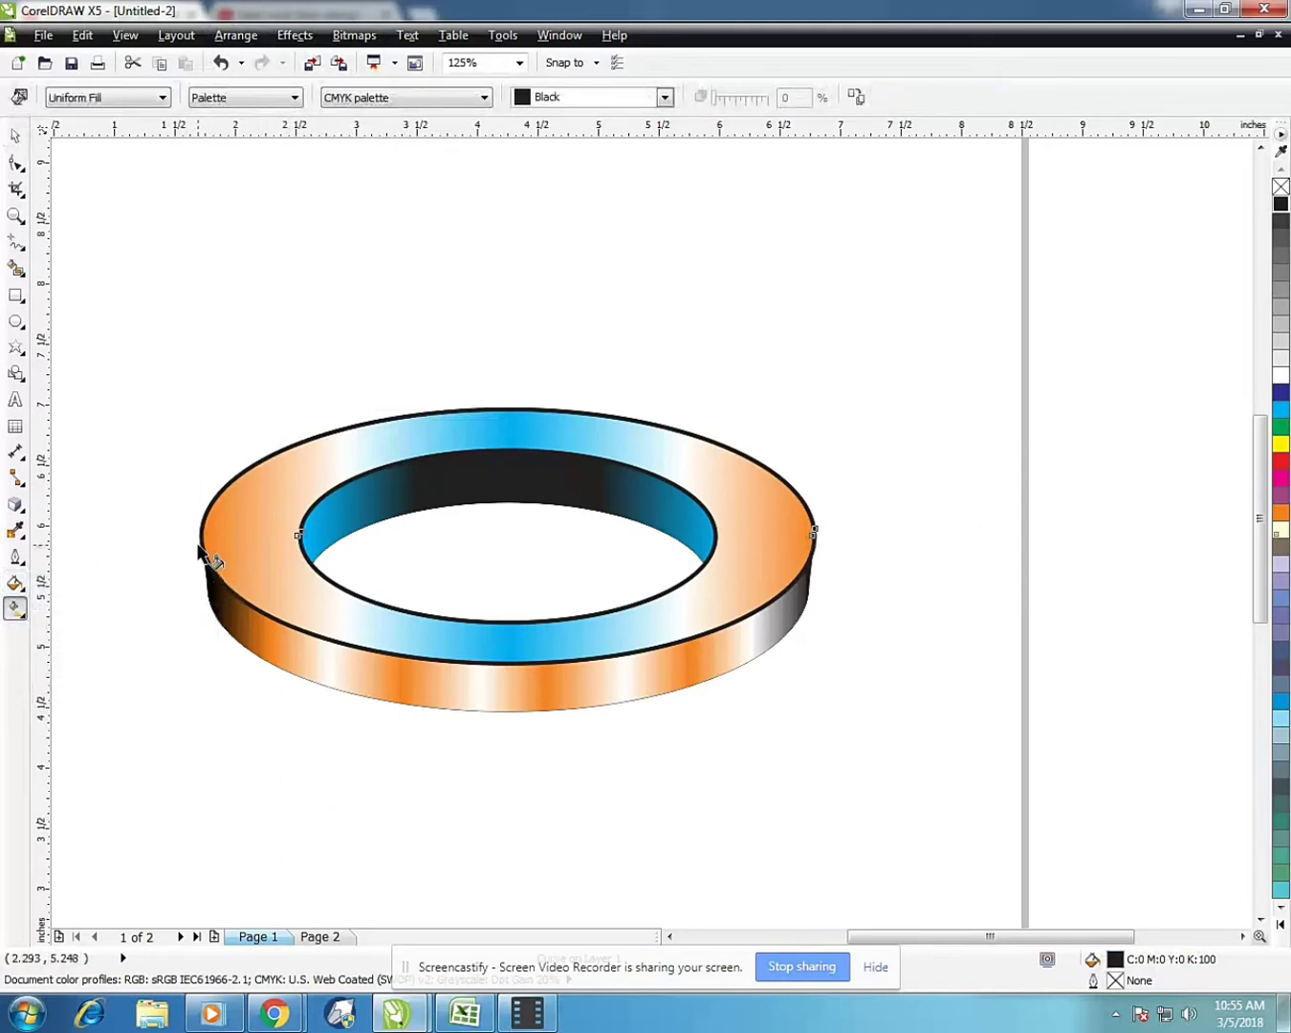
{"action": "left_click_drag", "start_coordinate": [198, 538], "coordinate": [815, 533]}
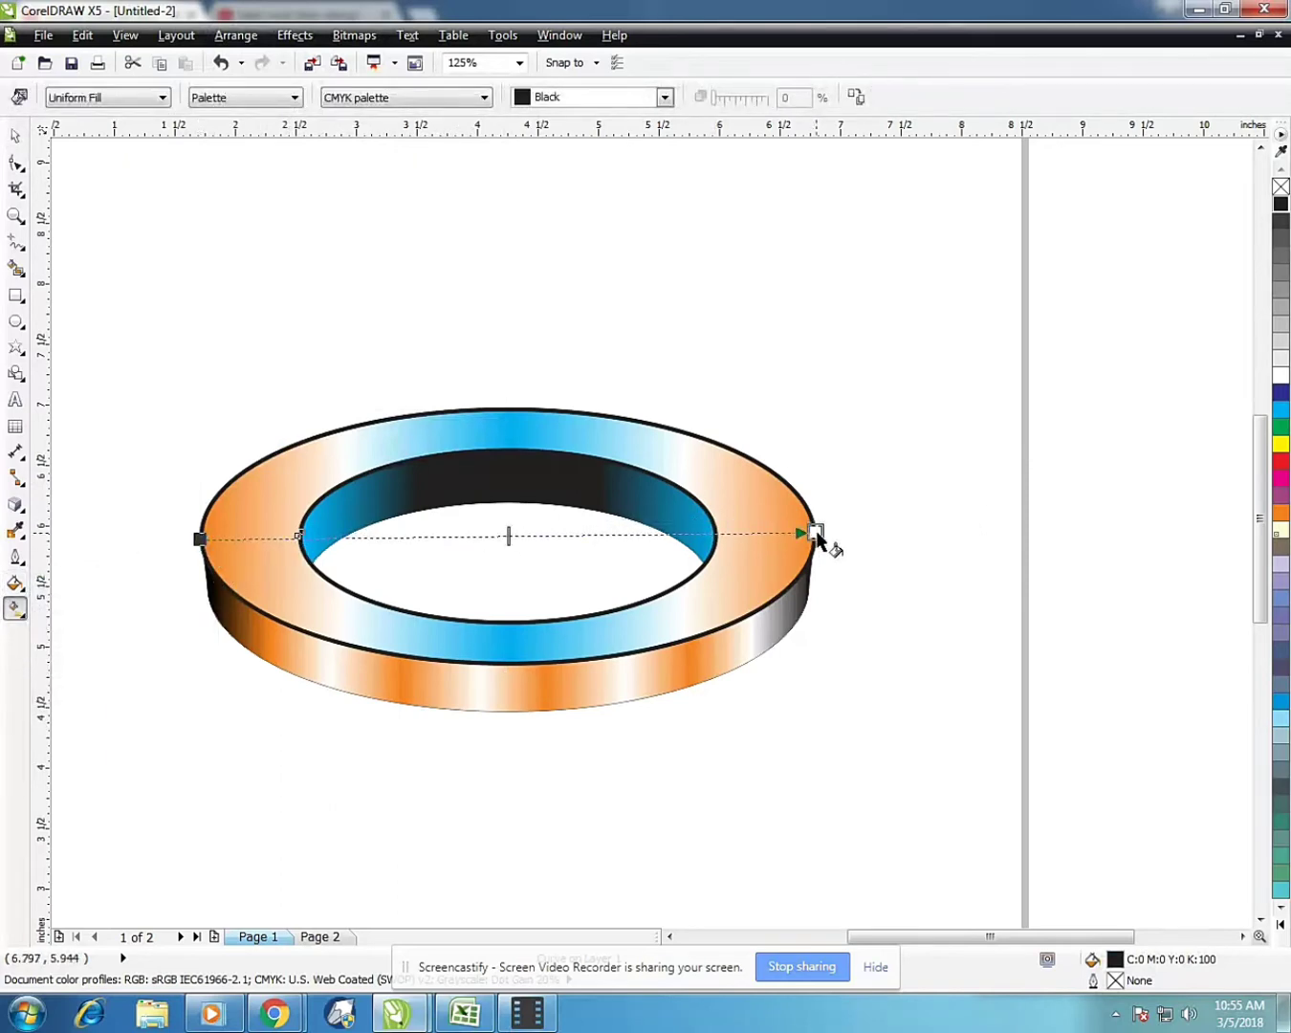
Add a colour stop near the left end of the outline gradient and make it grey
{"action": "left_click", "coordinate": [248, 537]}
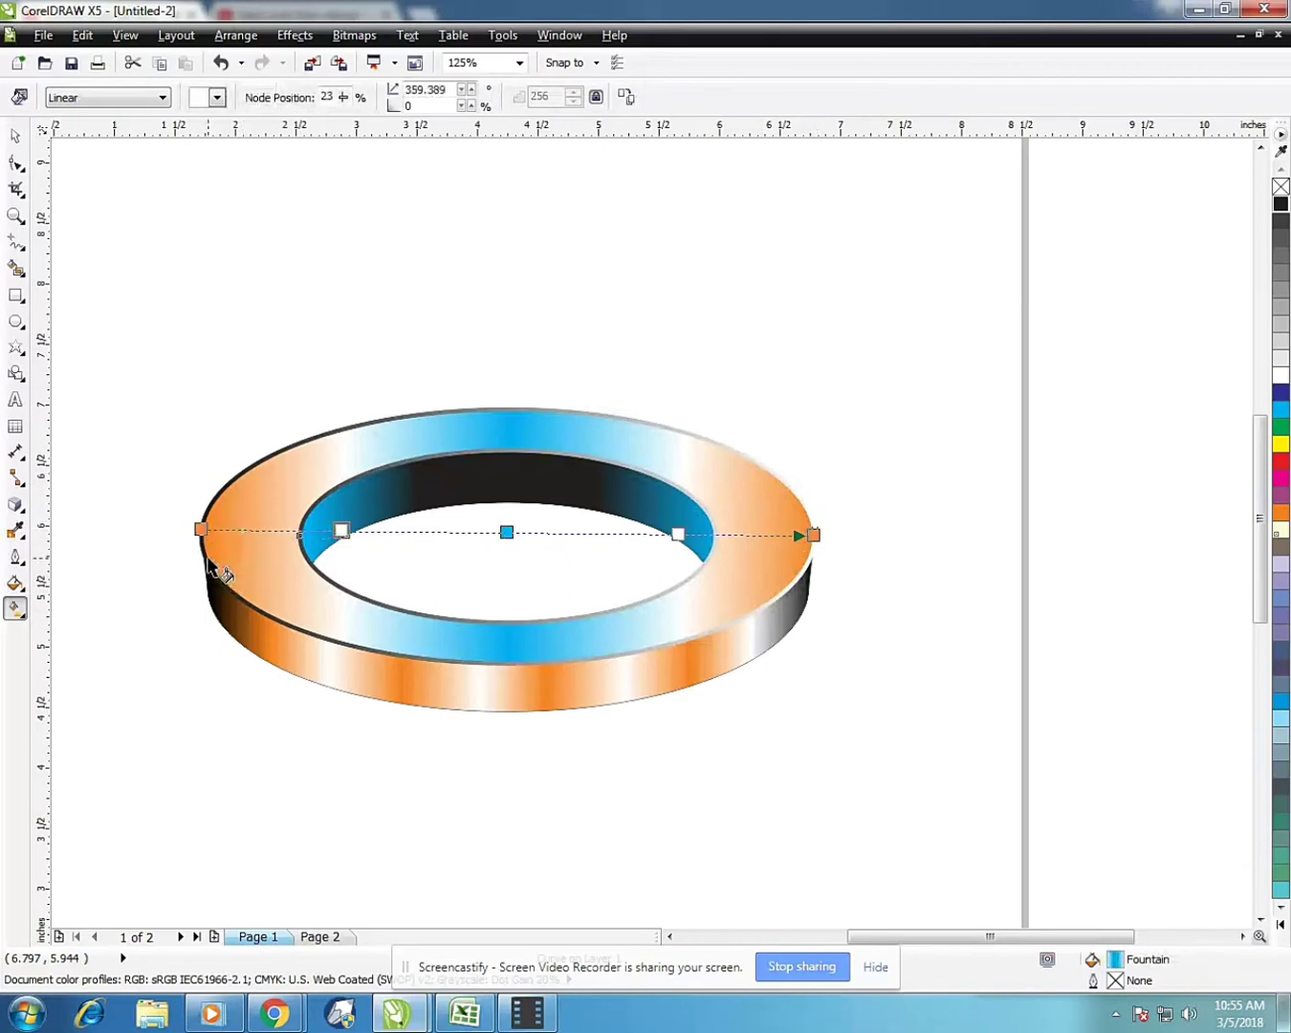
{"action": "left_click", "coordinate": [217, 566]}
{"action": "left_click", "coordinate": [242, 539]}
{"action": "left_click", "coordinate": [216, 573]}
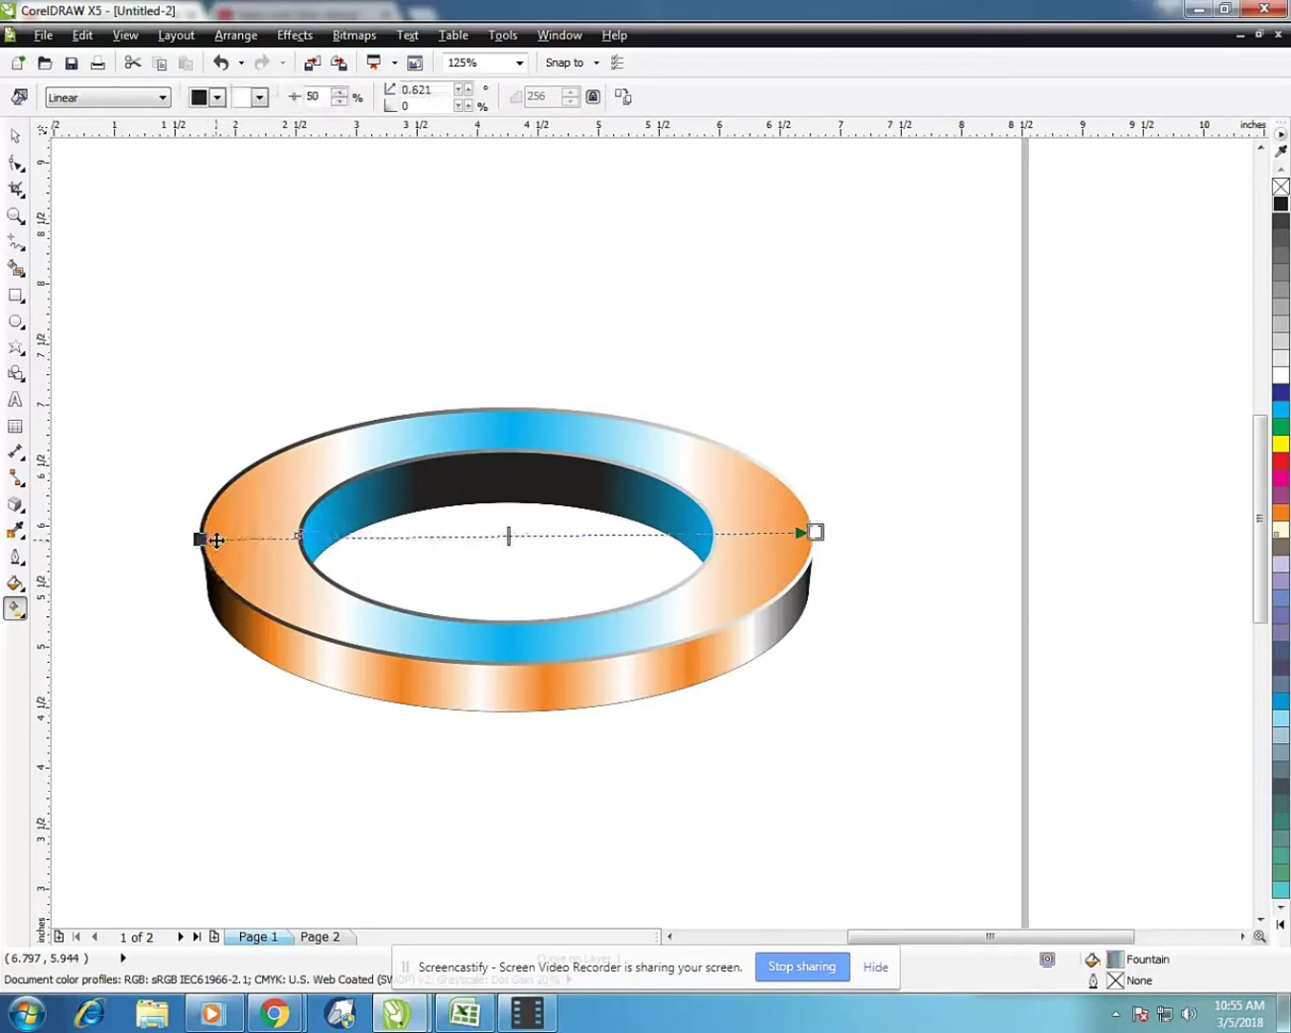
{"action": "double_click", "coordinate": [360, 537]}
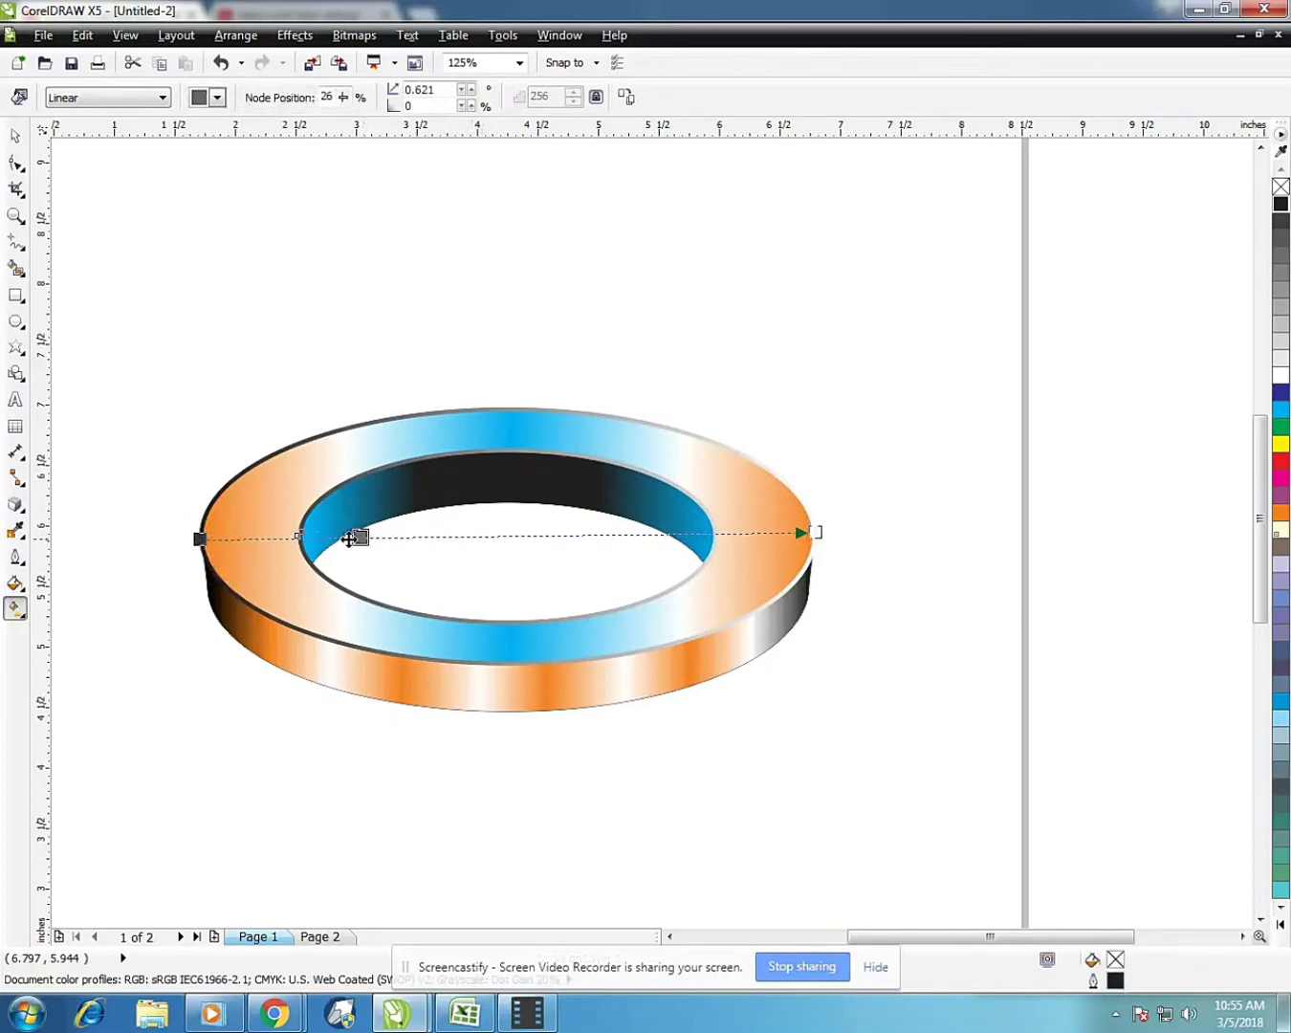
{"action": "left_click_drag", "start_coordinate": [350, 539], "coordinate": [271, 539]}
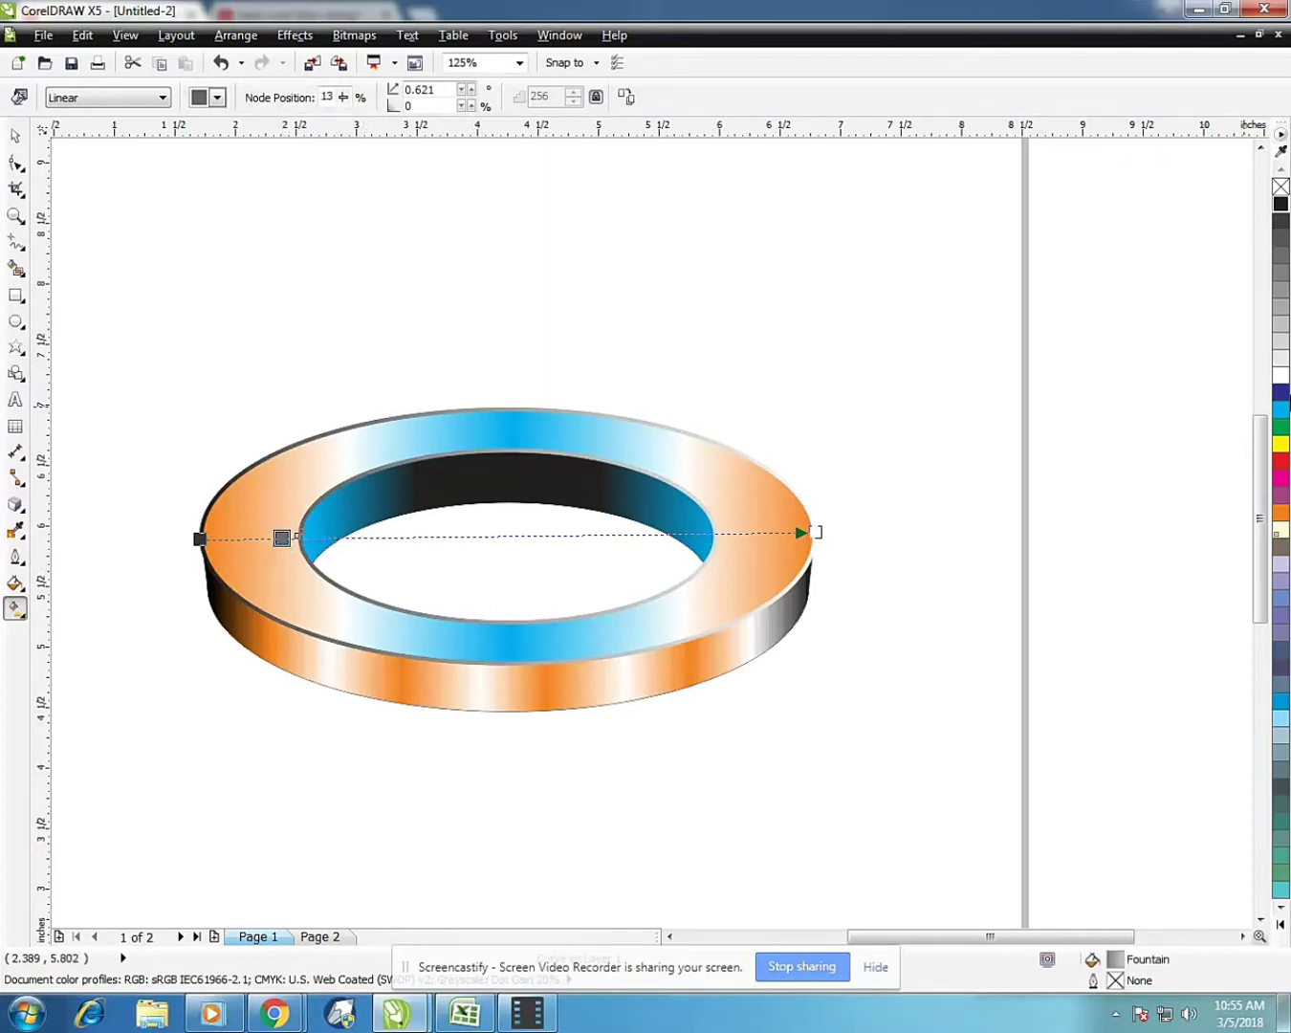
{"action": "left_click", "coordinate": [1282, 358]}
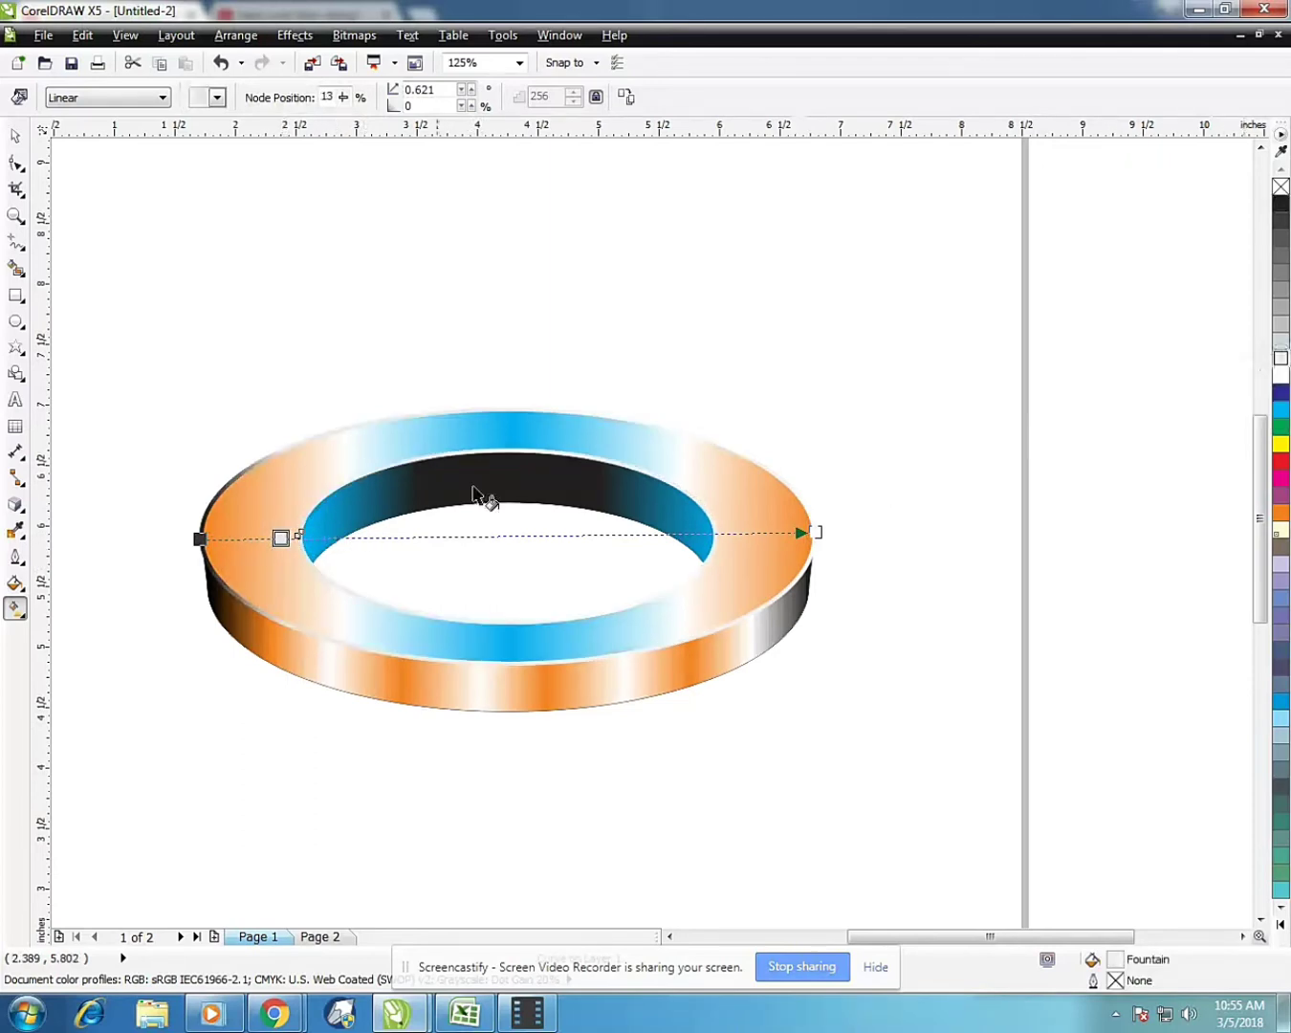
{"action": "left_click", "coordinate": [367, 538]}
{"action": "left_click_drag", "start_coordinate": [314, 570], "coordinate": [314, 565]}
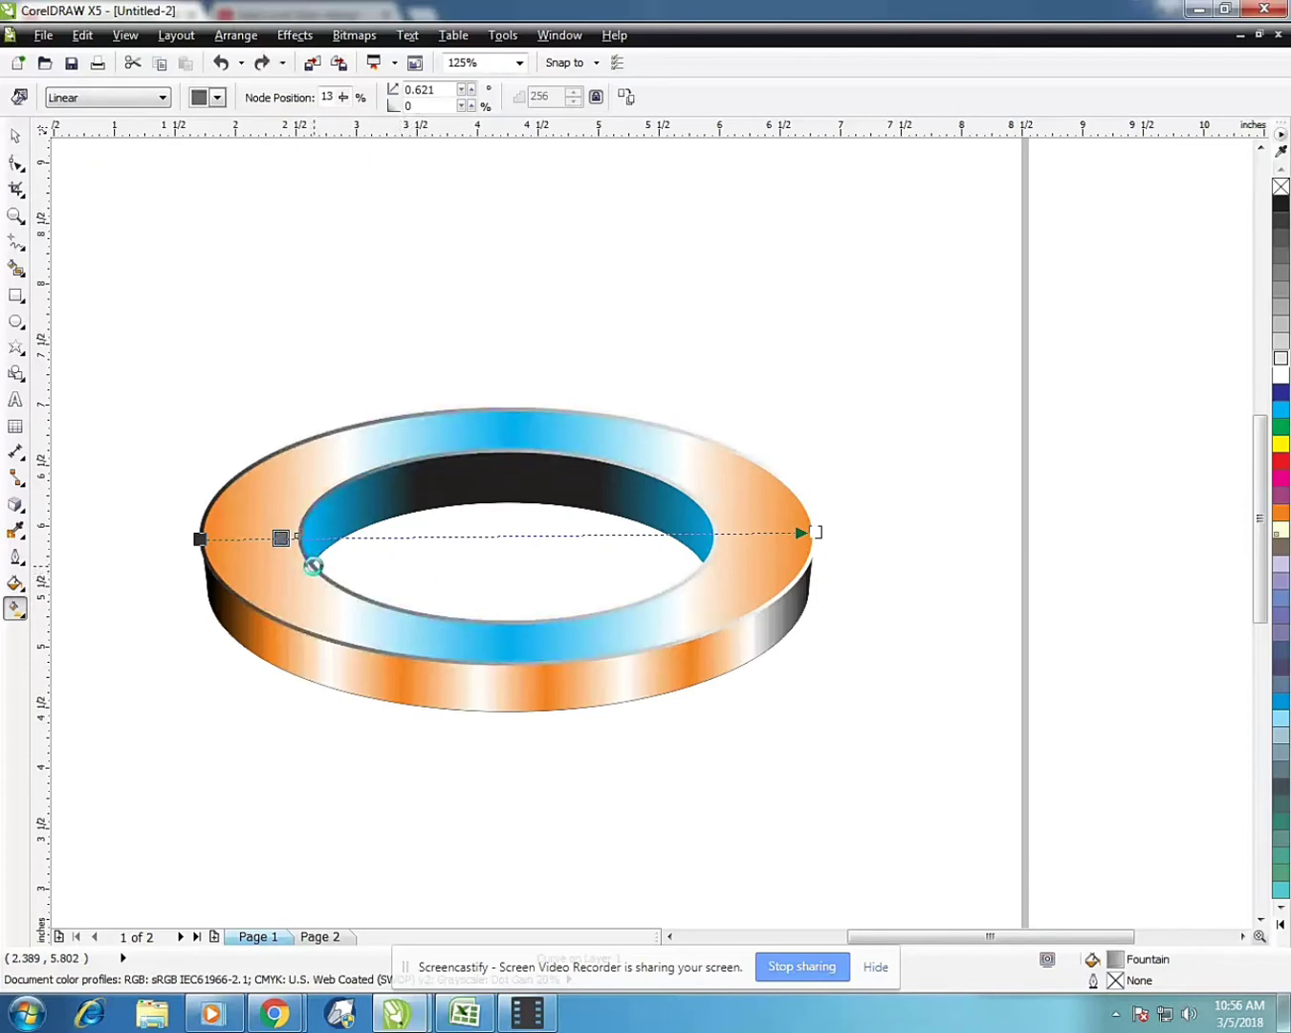
{"action": "left_click", "coordinate": [164, 282]}
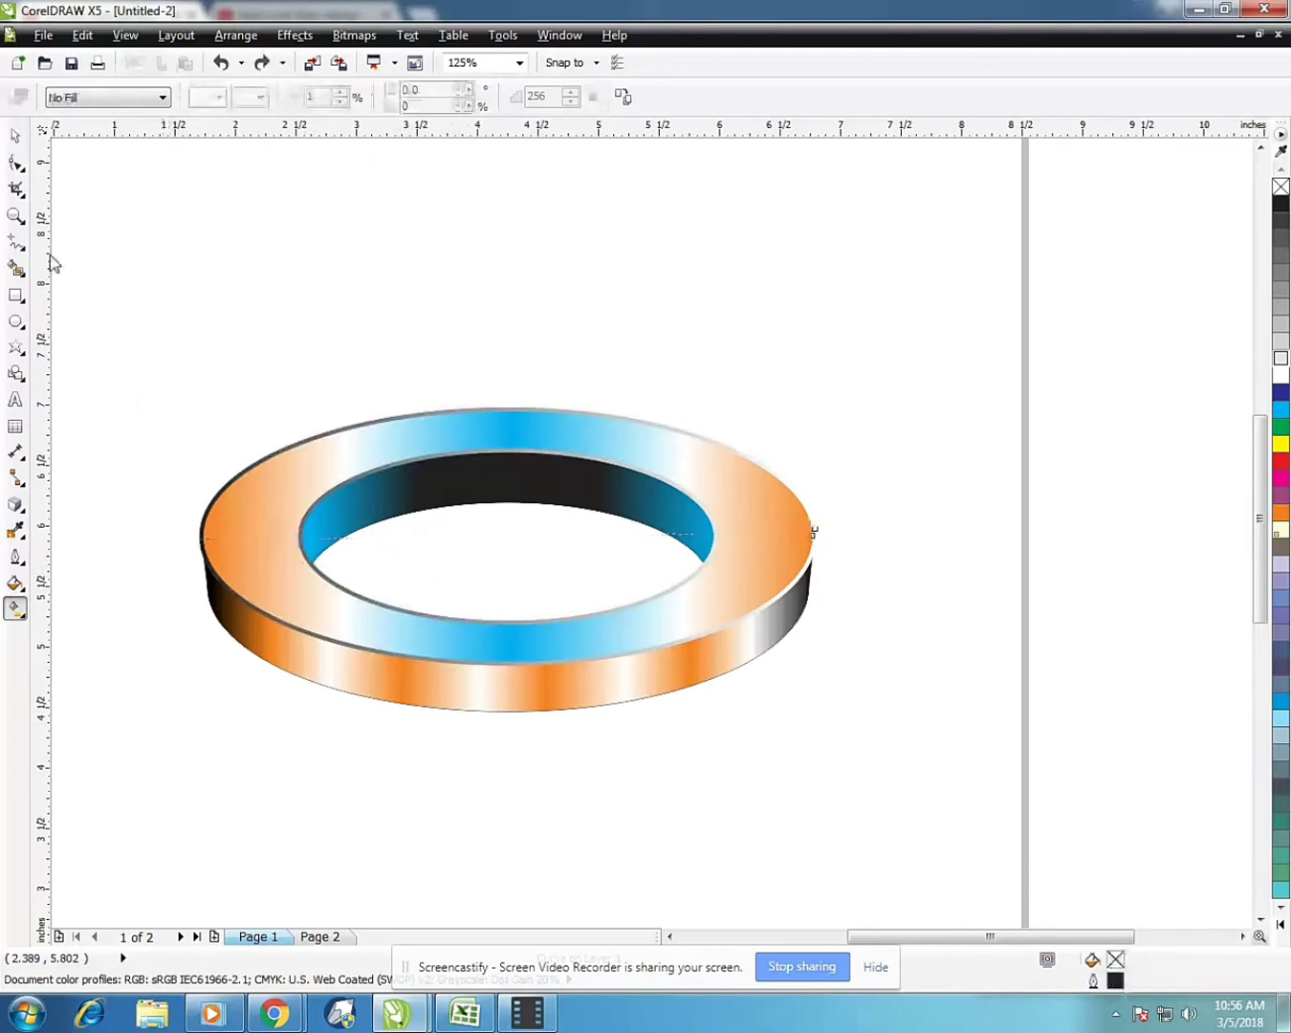
{"action": "left_click", "coordinate": [199, 543]}
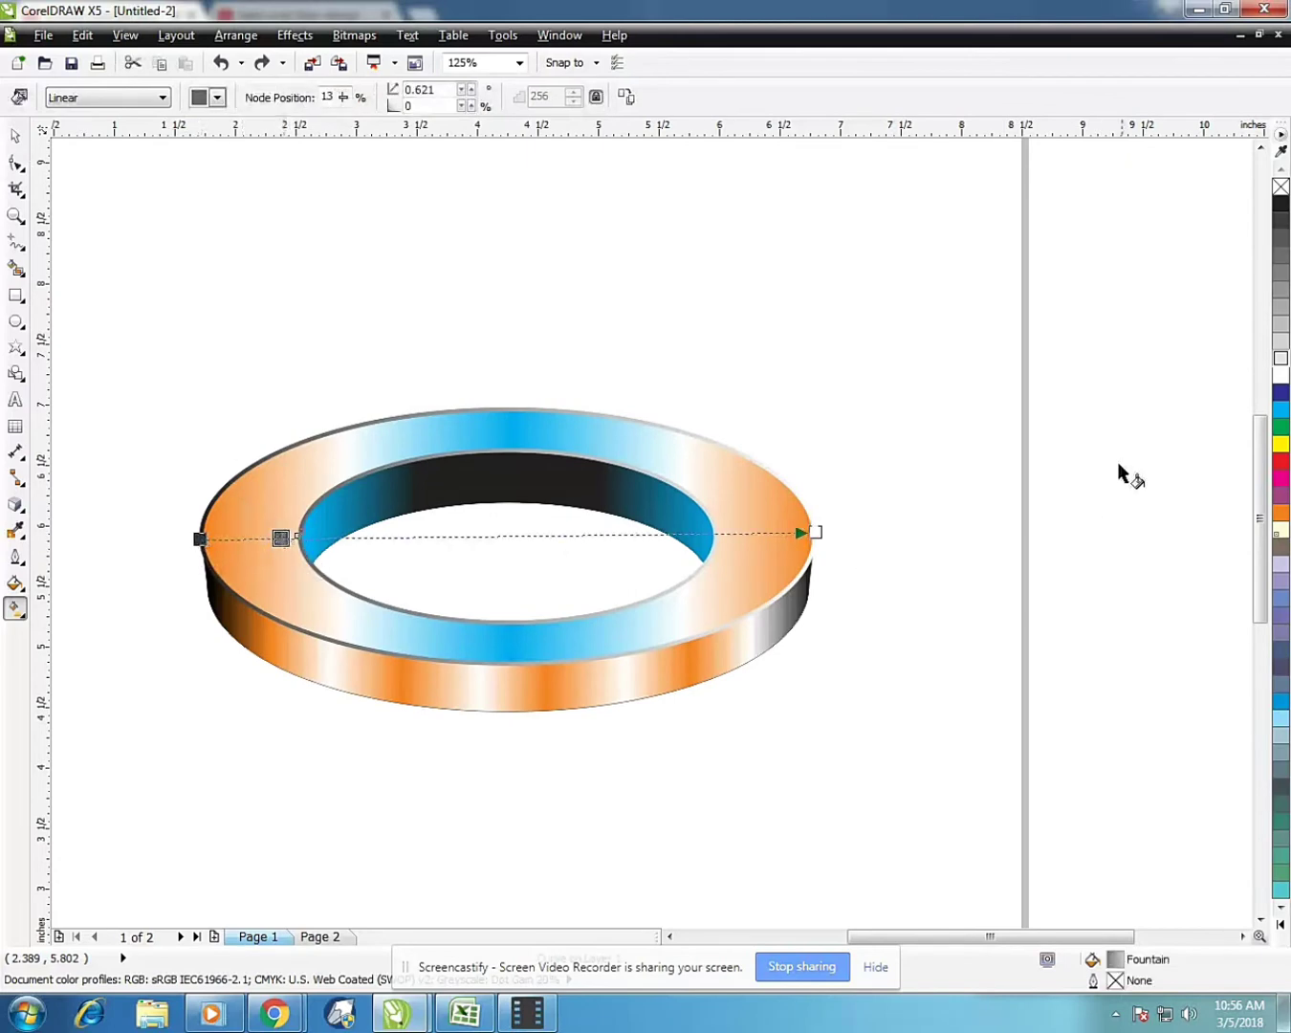
Set the rim gradient's left stops to white and black, then add stops across the gradient
{"action": "left_click", "coordinate": [1283, 375]}
{"action": "double_click", "coordinate": [355, 537]}
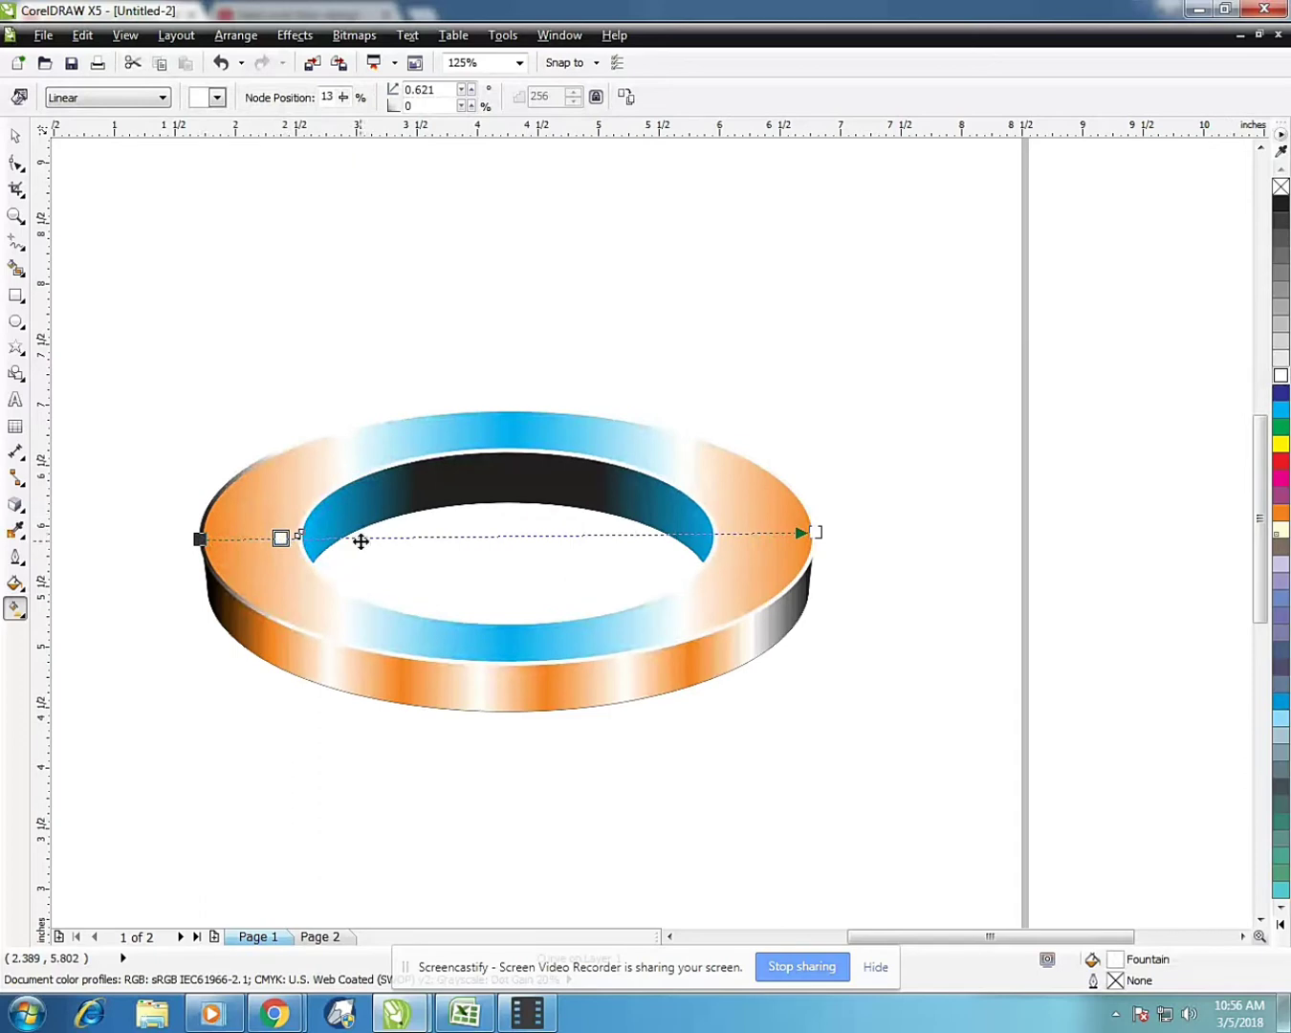
{"action": "left_click", "coordinate": [1283, 204]}
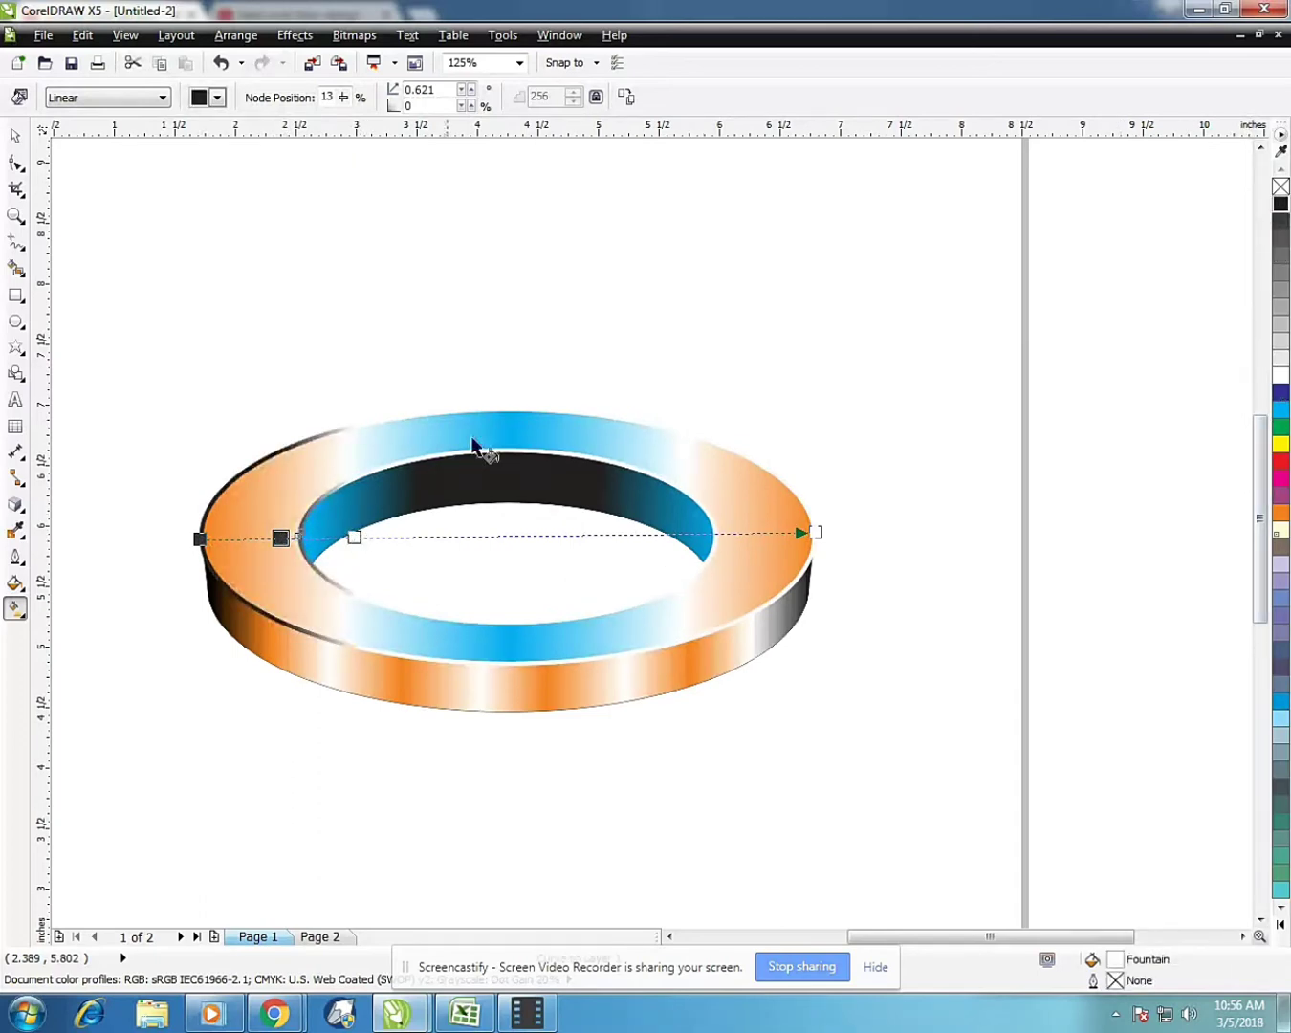
{"action": "left_click", "coordinate": [354, 536]}
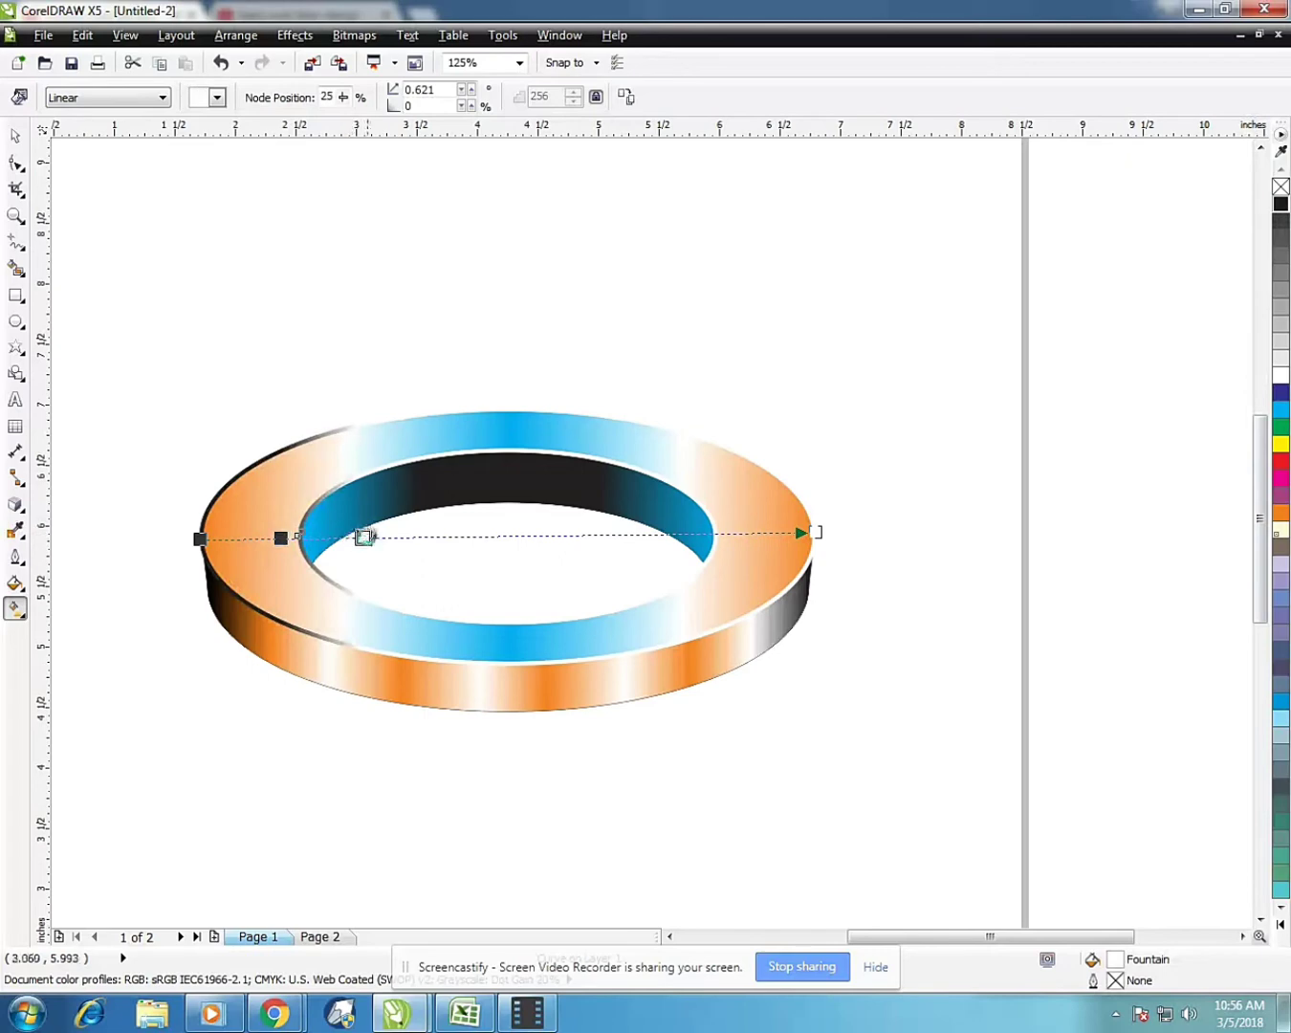
{"action": "double_click", "coordinate": [423, 537]}
{"action": "double_click", "coordinate": [502, 537]}
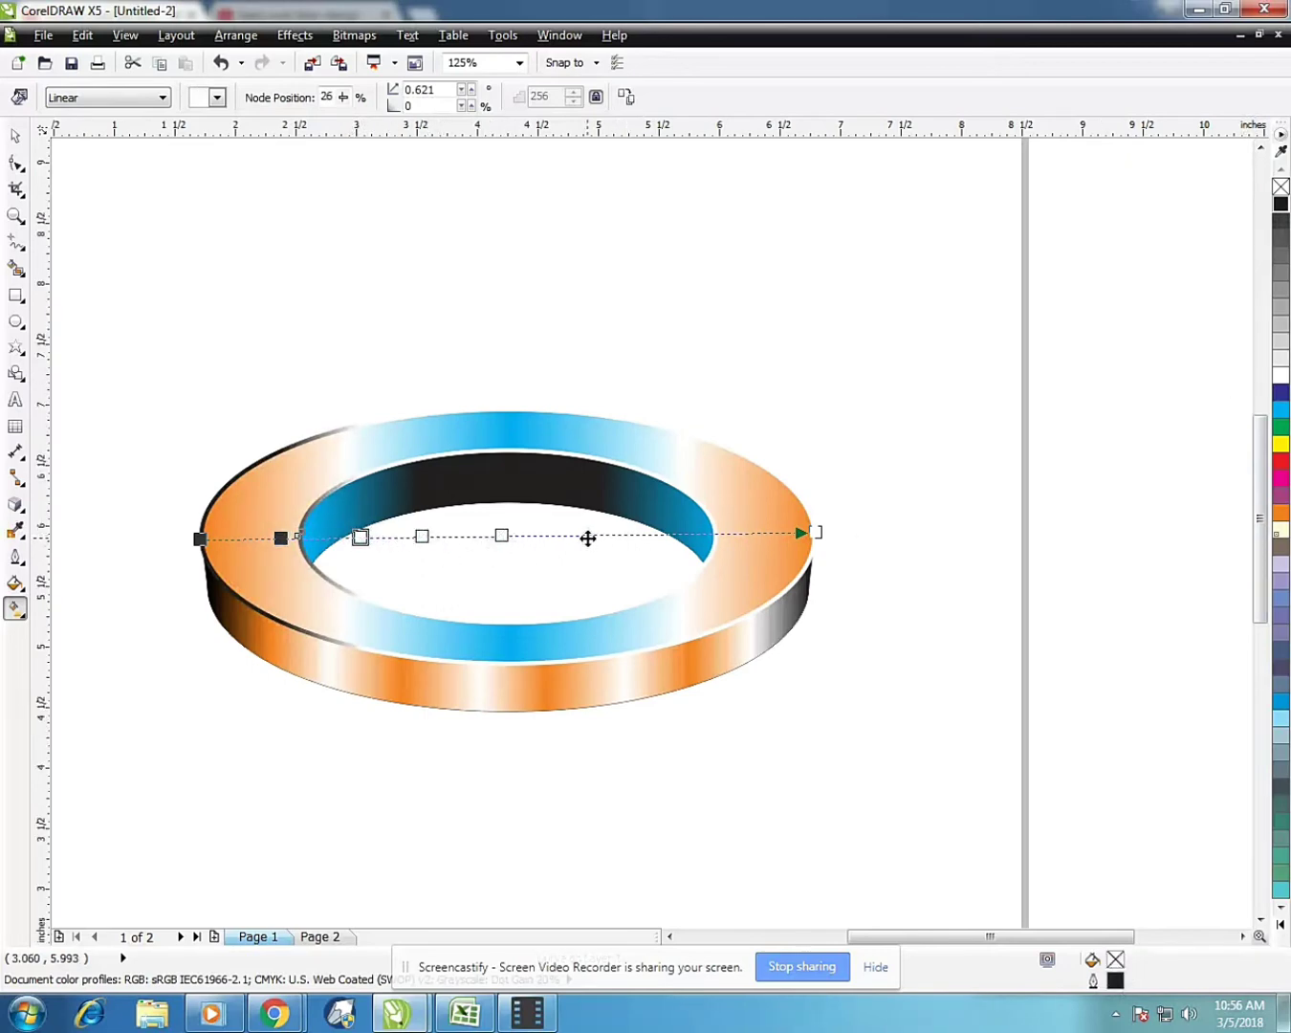
{"action": "double_click", "coordinate": [661, 534]}
{"action": "left_click", "coordinate": [659, 533]}
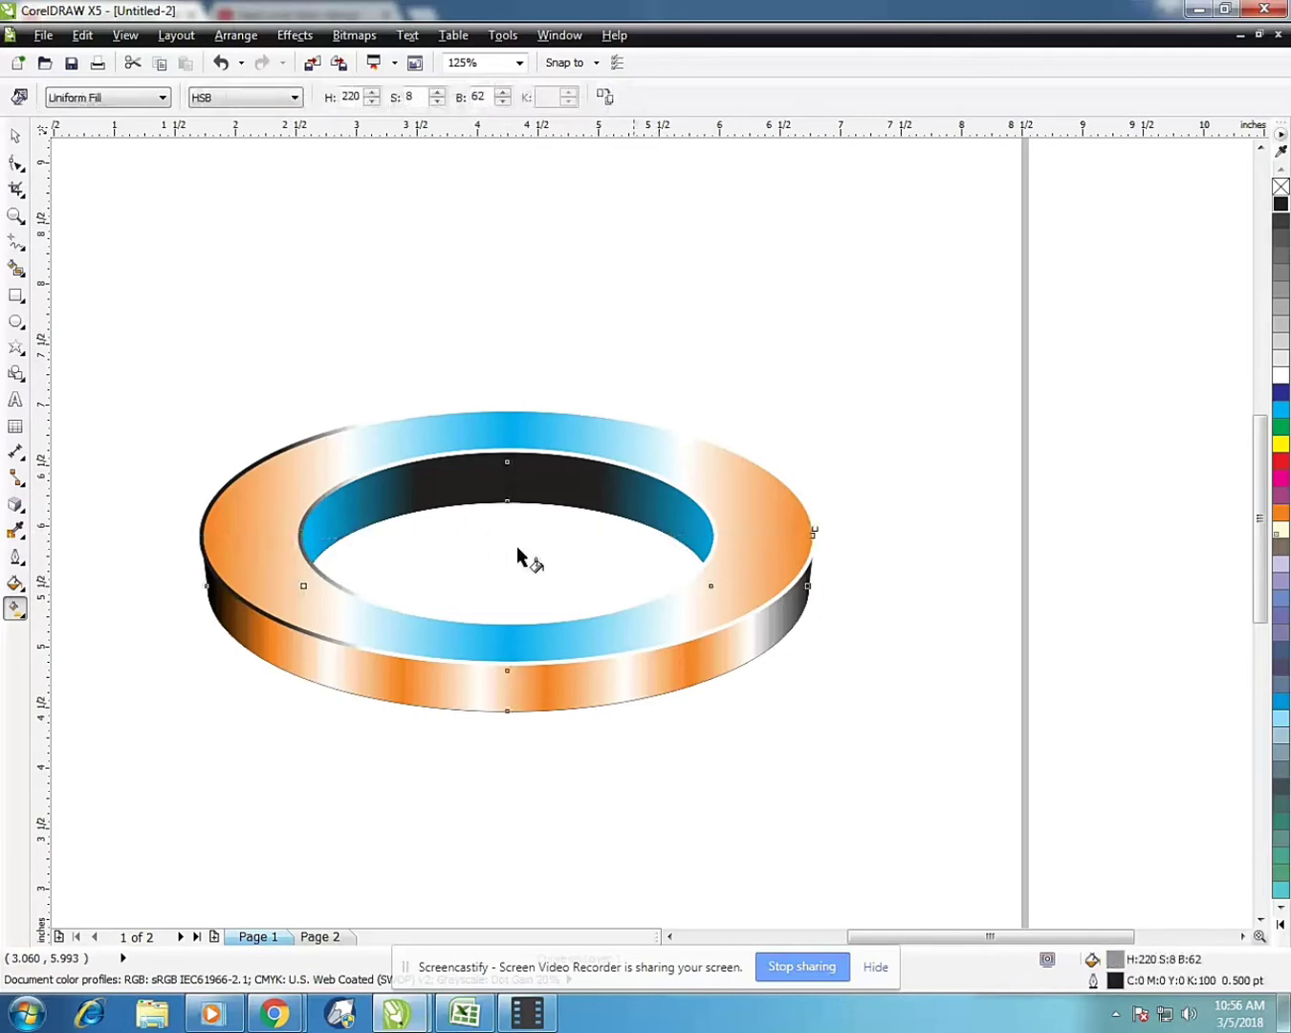
{"action": "left_click", "coordinate": [808, 529]}
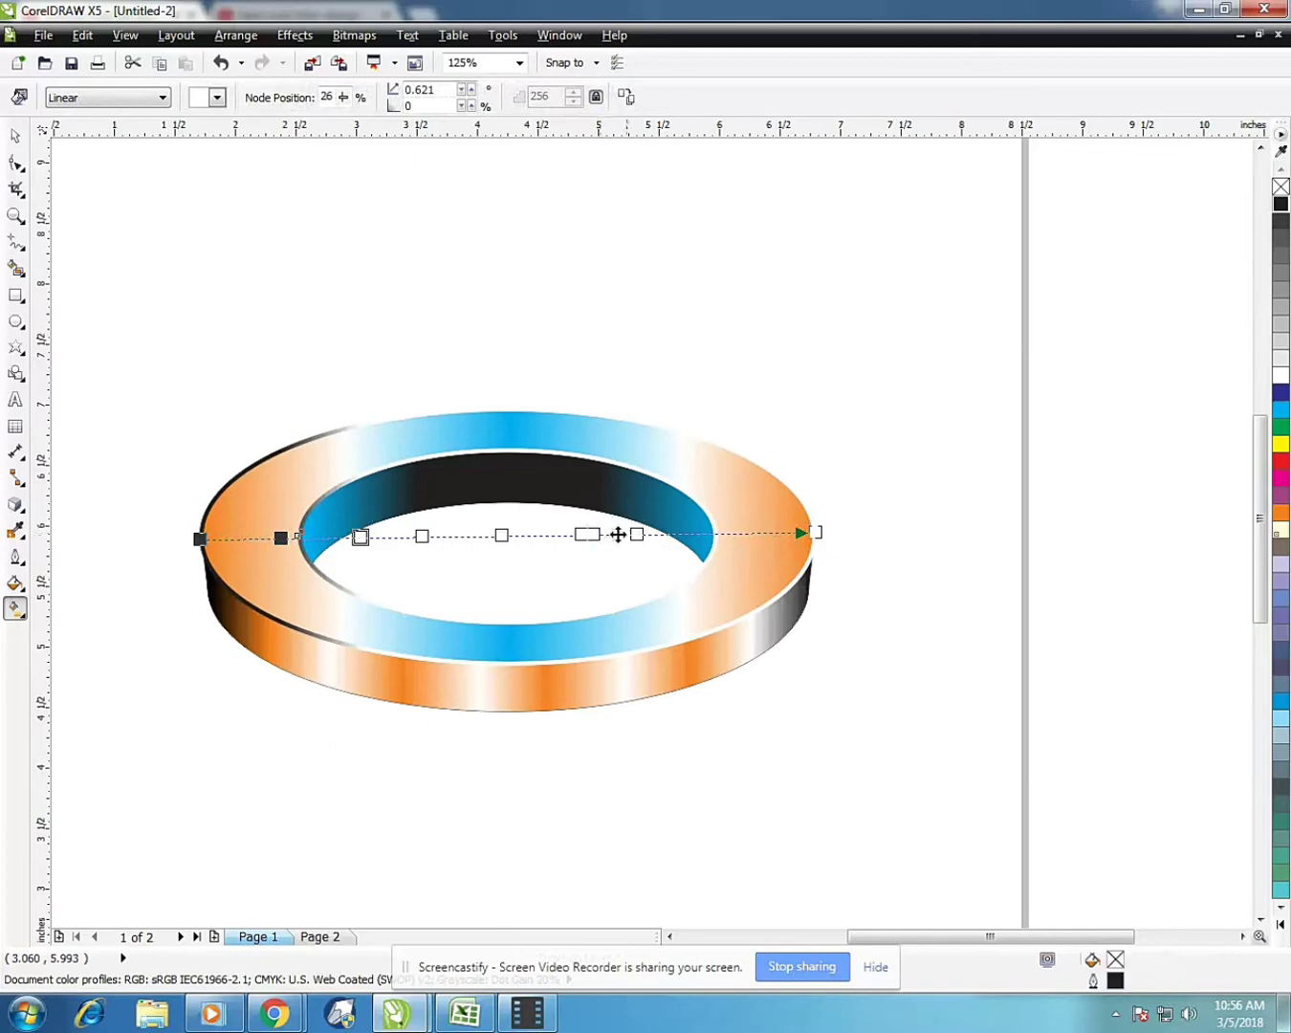
Turn the stops near the right end, right of centre and at the centre black
{"action": "left_click_drag", "start_coordinate": [636, 534], "coordinate": [737, 533]}
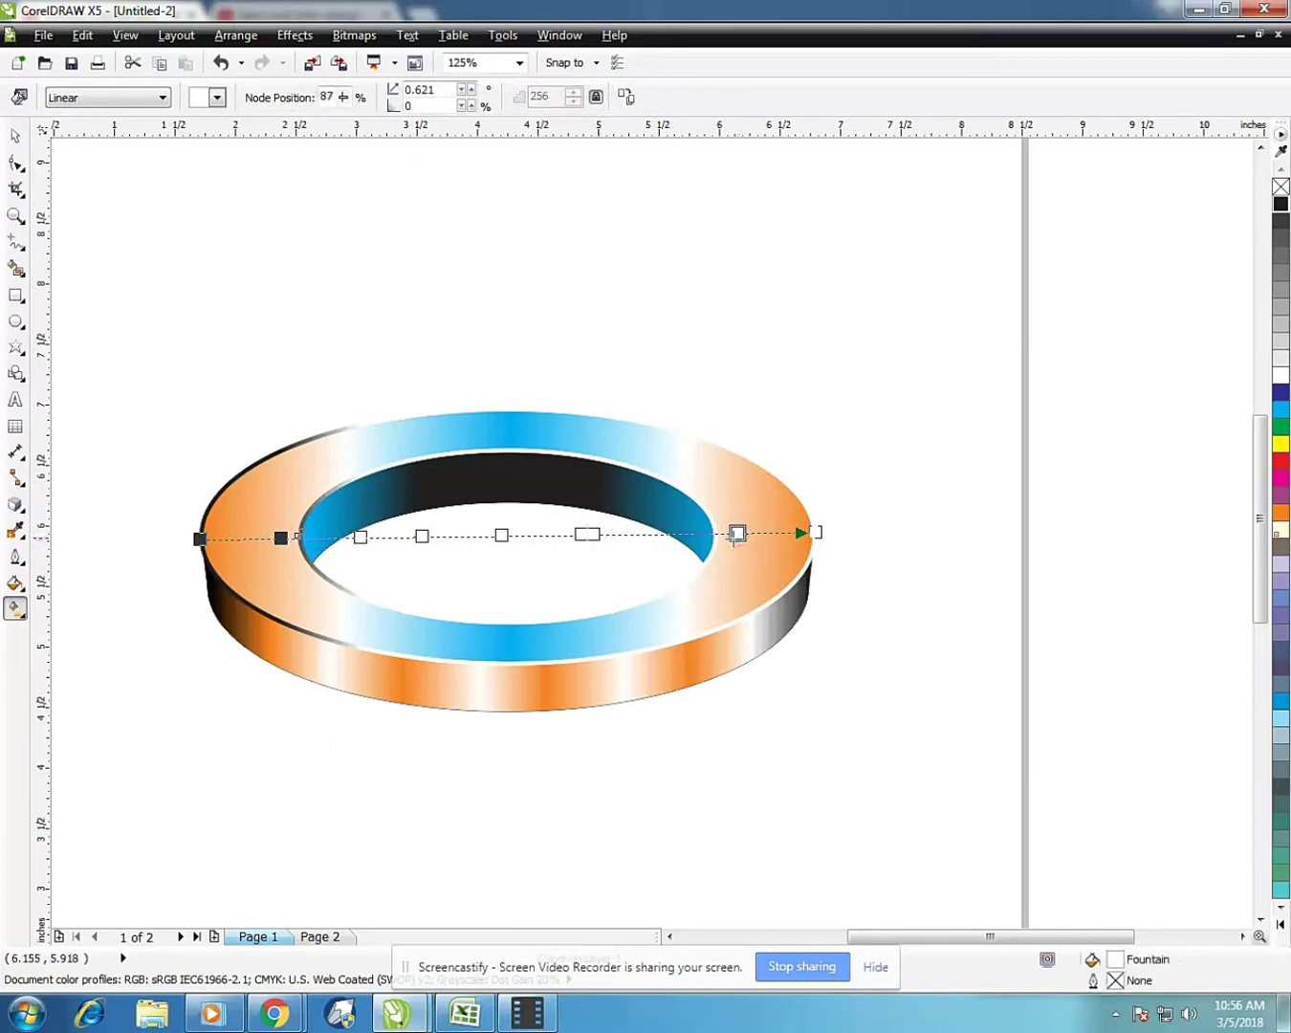
{"action": "double_click", "coordinate": [653, 533]}
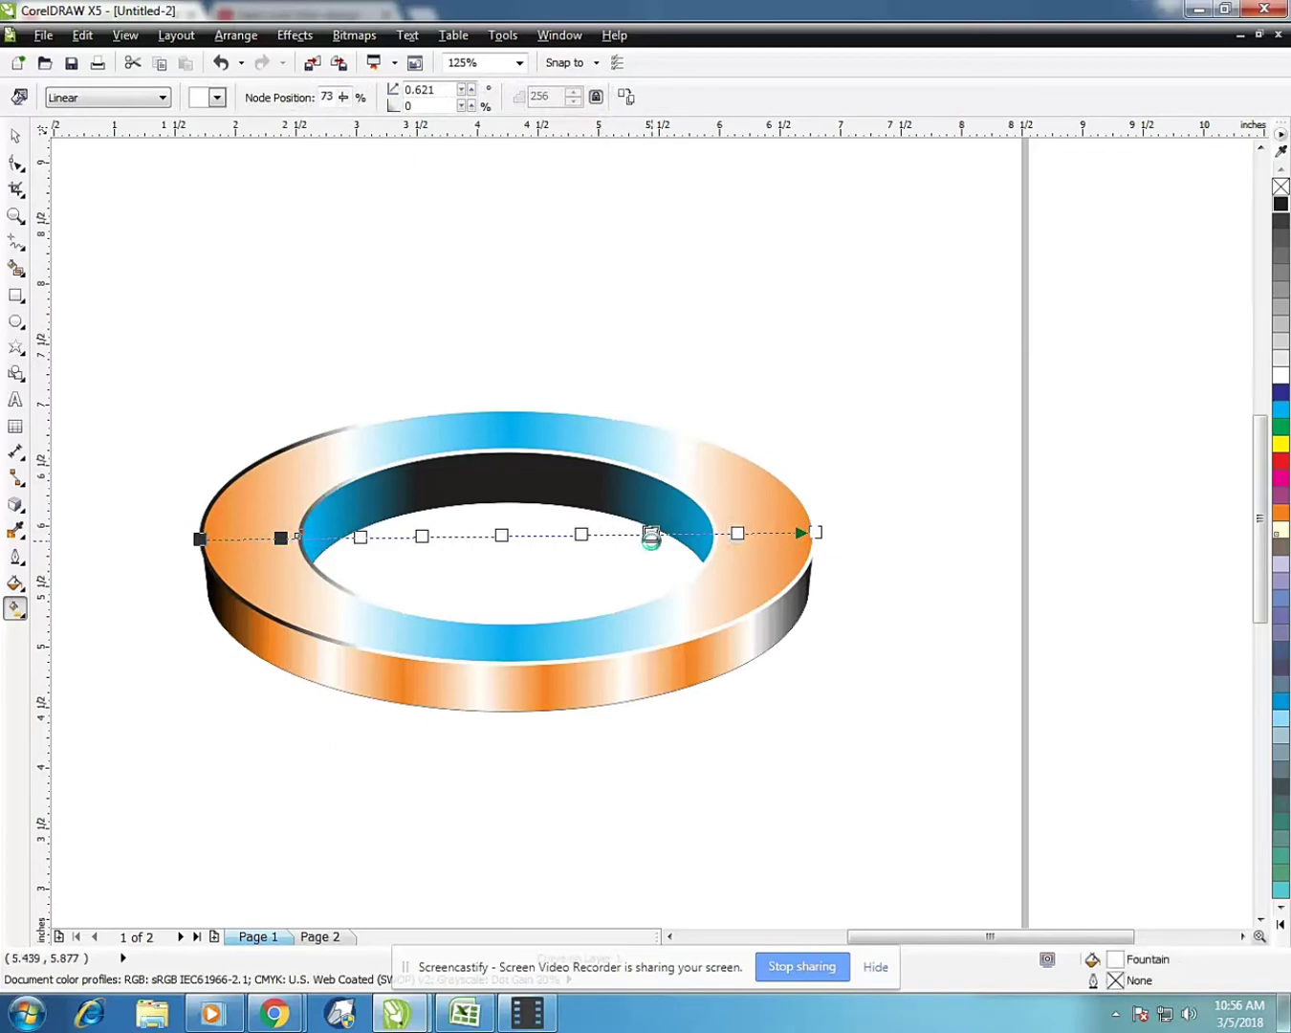
{"action": "left_click", "coordinate": [738, 533]}
{"action": "left_click", "coordinate": [1283, 210]}
{"action": "left_click", "coordinate": [651, 533]}
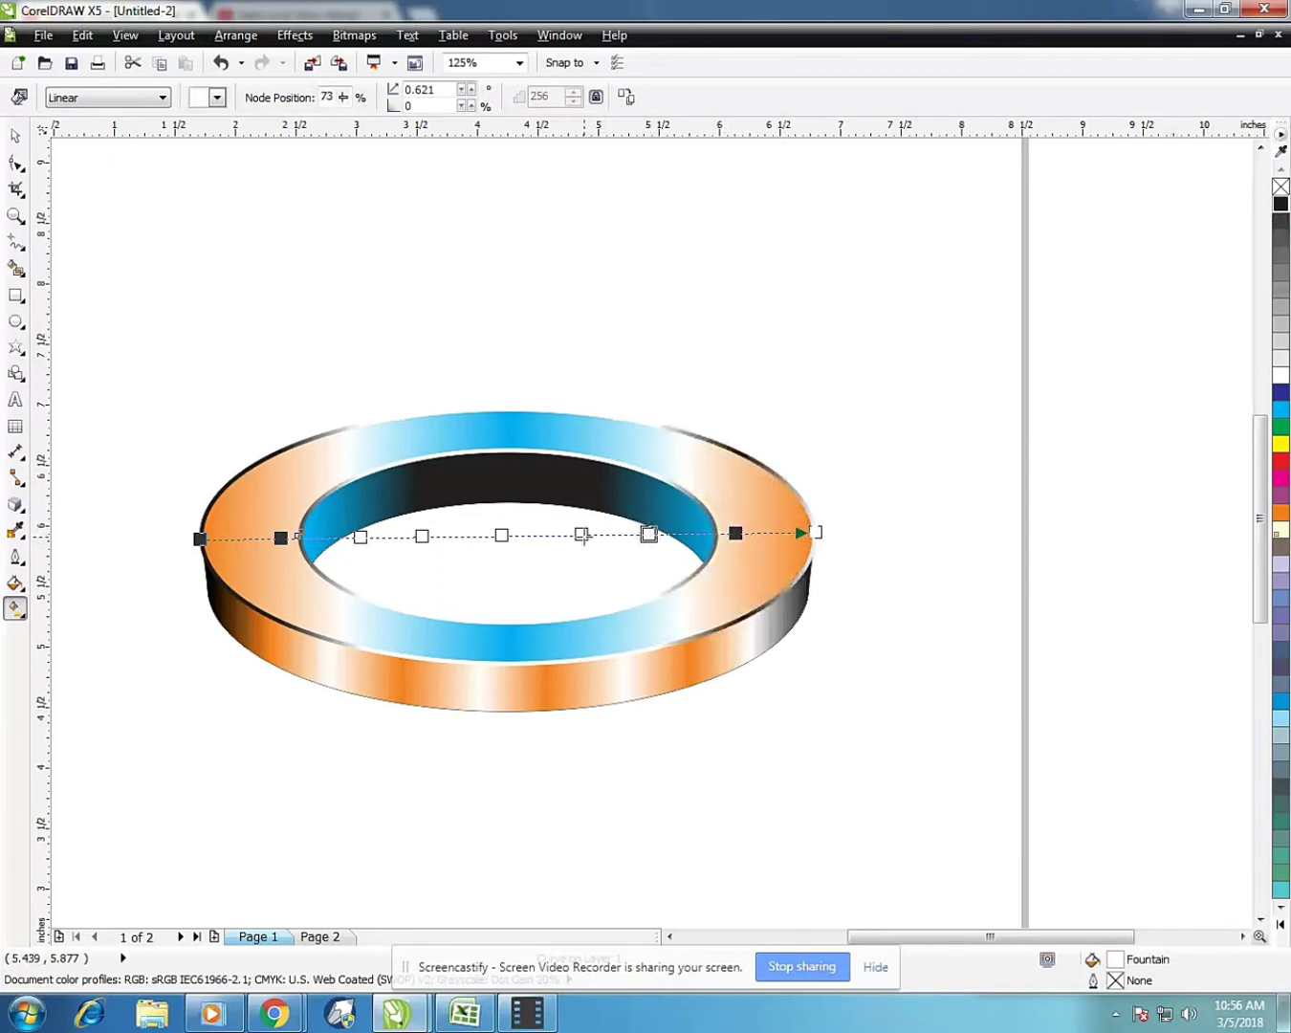
{"action": "left_click", "coordinate": [581, 535]}
{"action": "left_click", "coordinate": [1279, 206]}
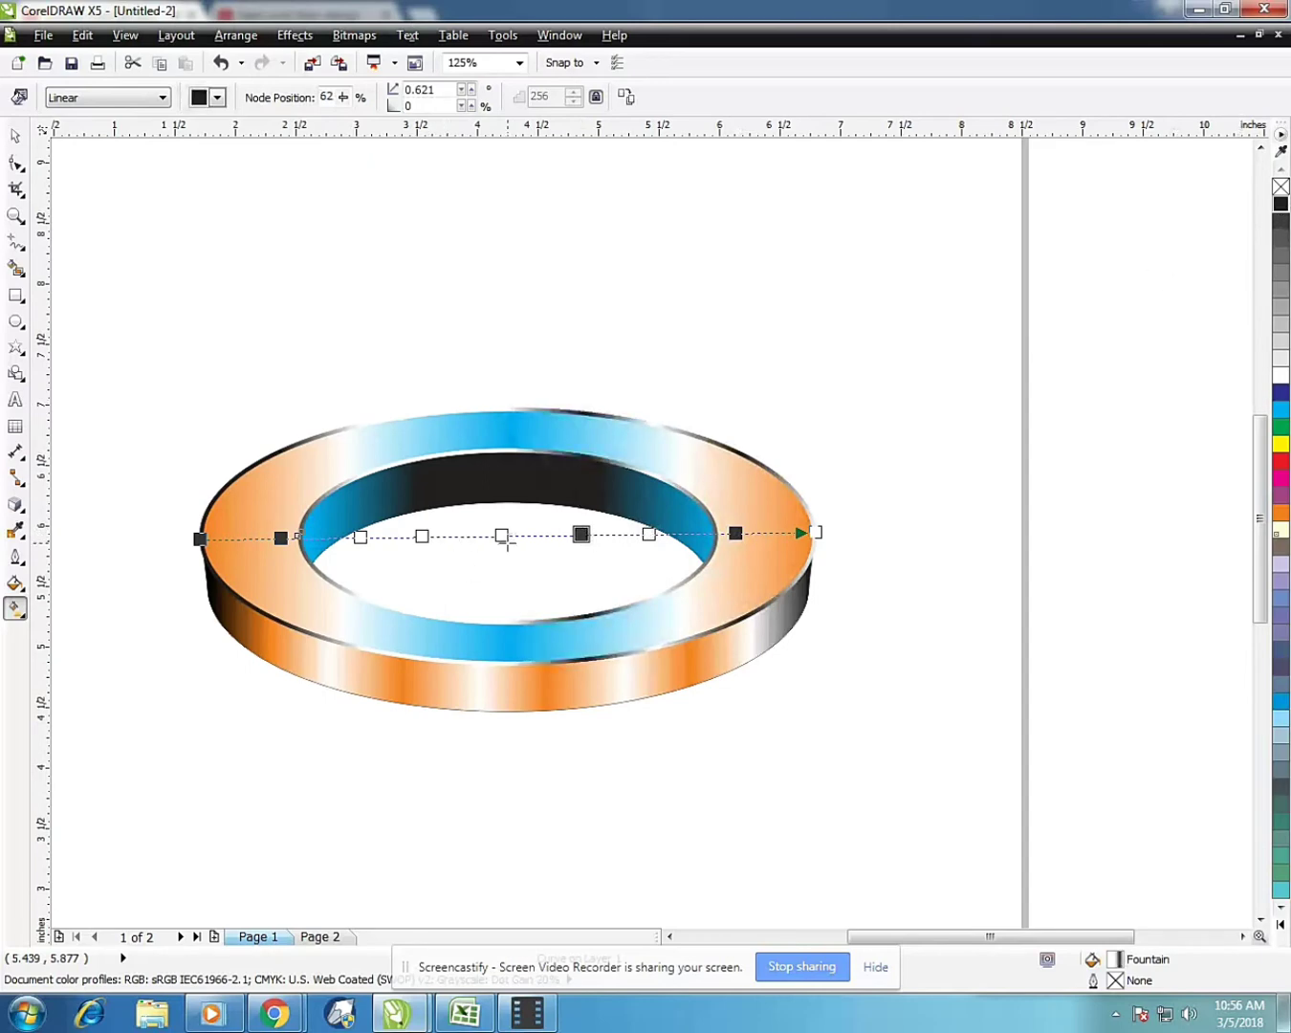
{"action": "left_click", "coordinate": [421, 536]}
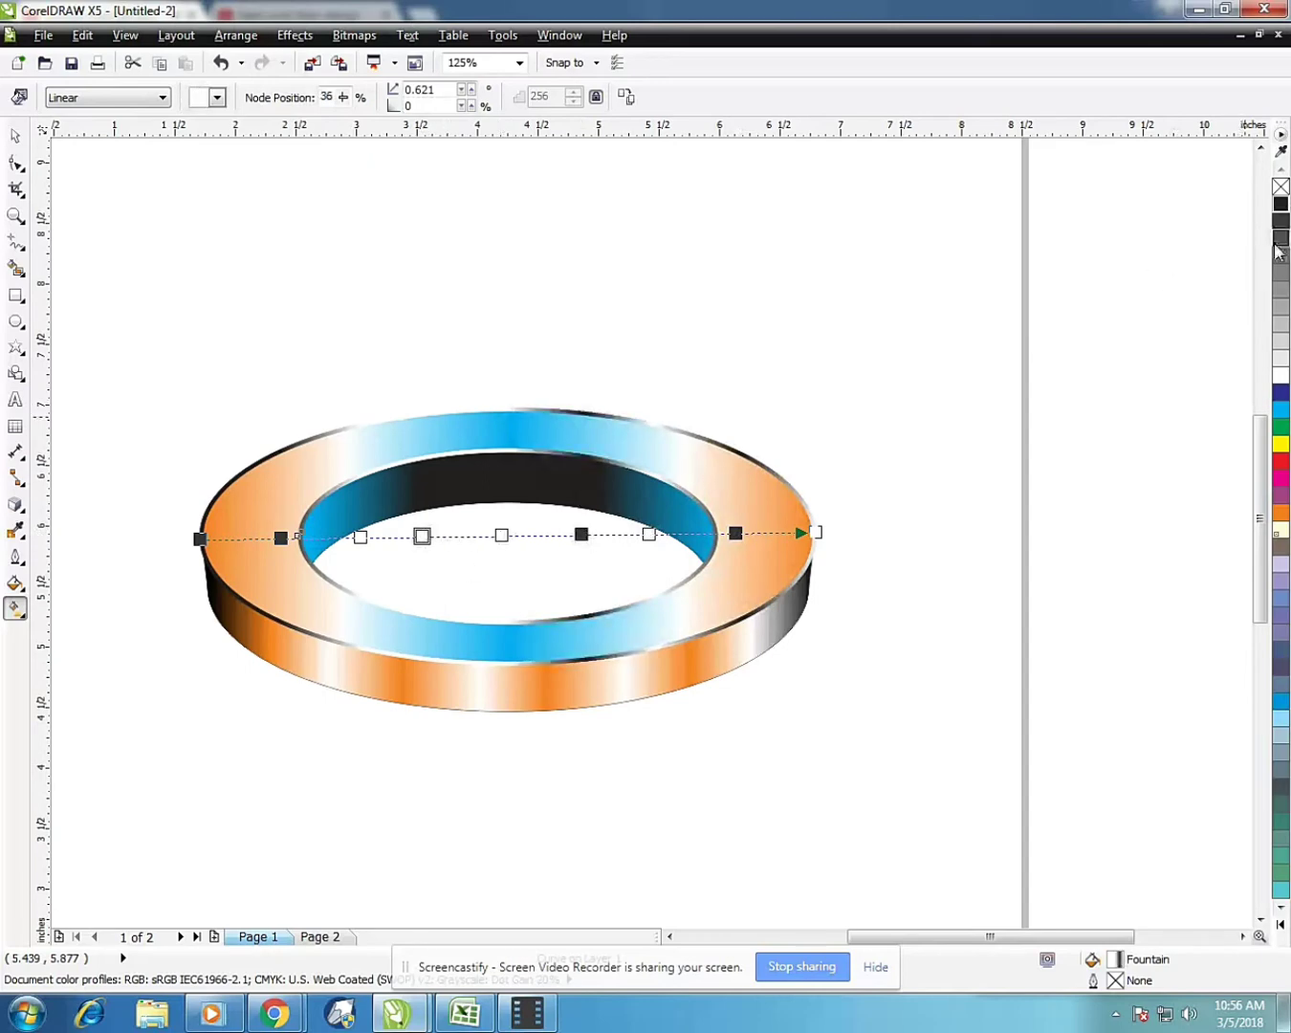
{"action": "left_click", "coordinate": [1282, 202]}
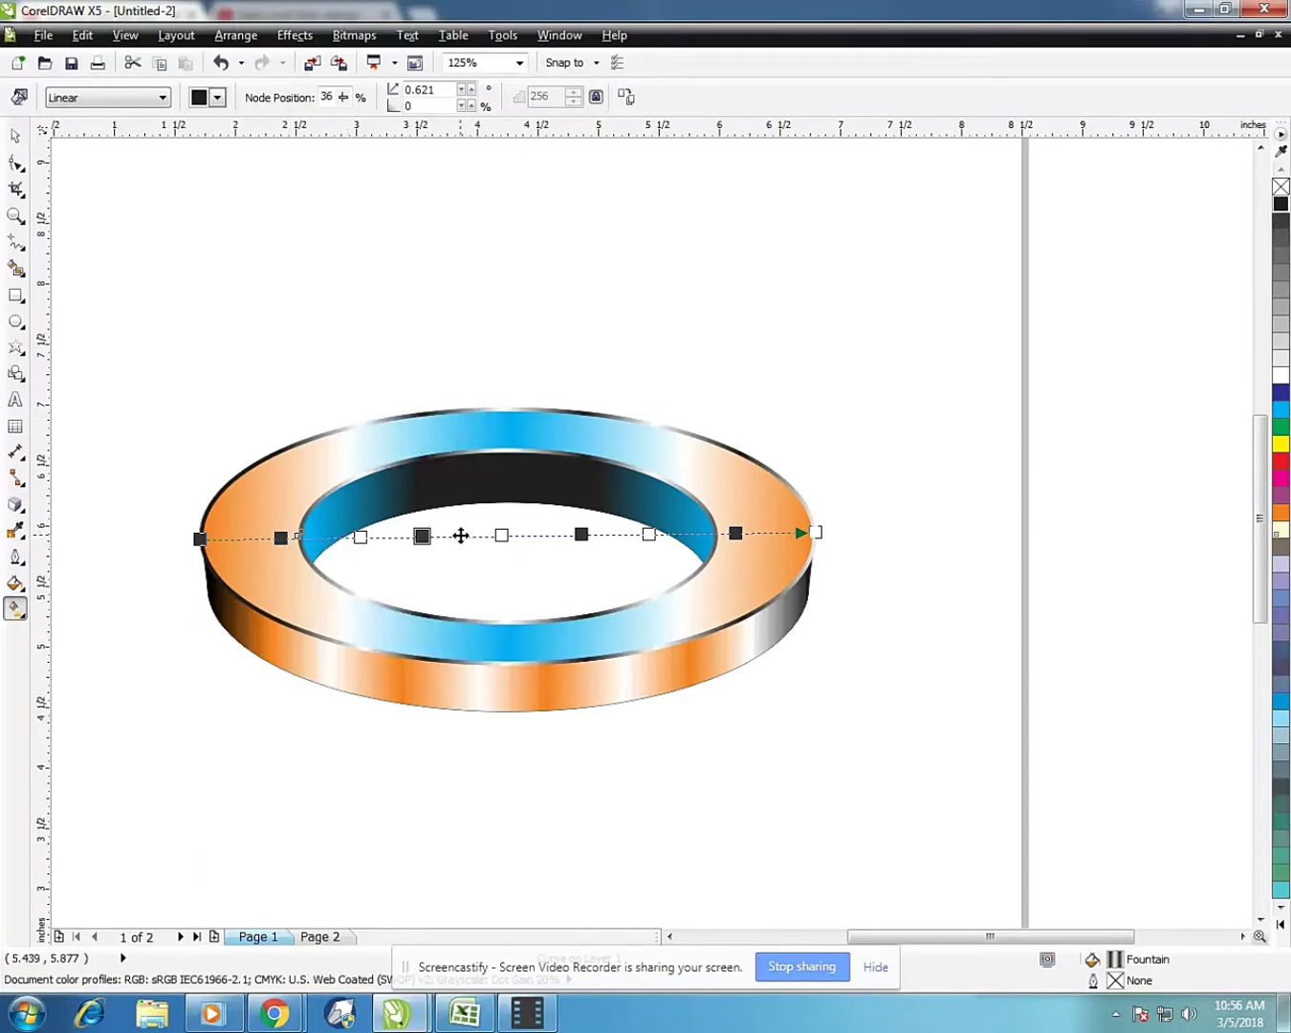
{"action": "left_click", "coordinate": [278, 538]}
Add stops near the rim's left edge and colour them white, black, white
{"action": "left_click", "coordinate": [335, 541]}
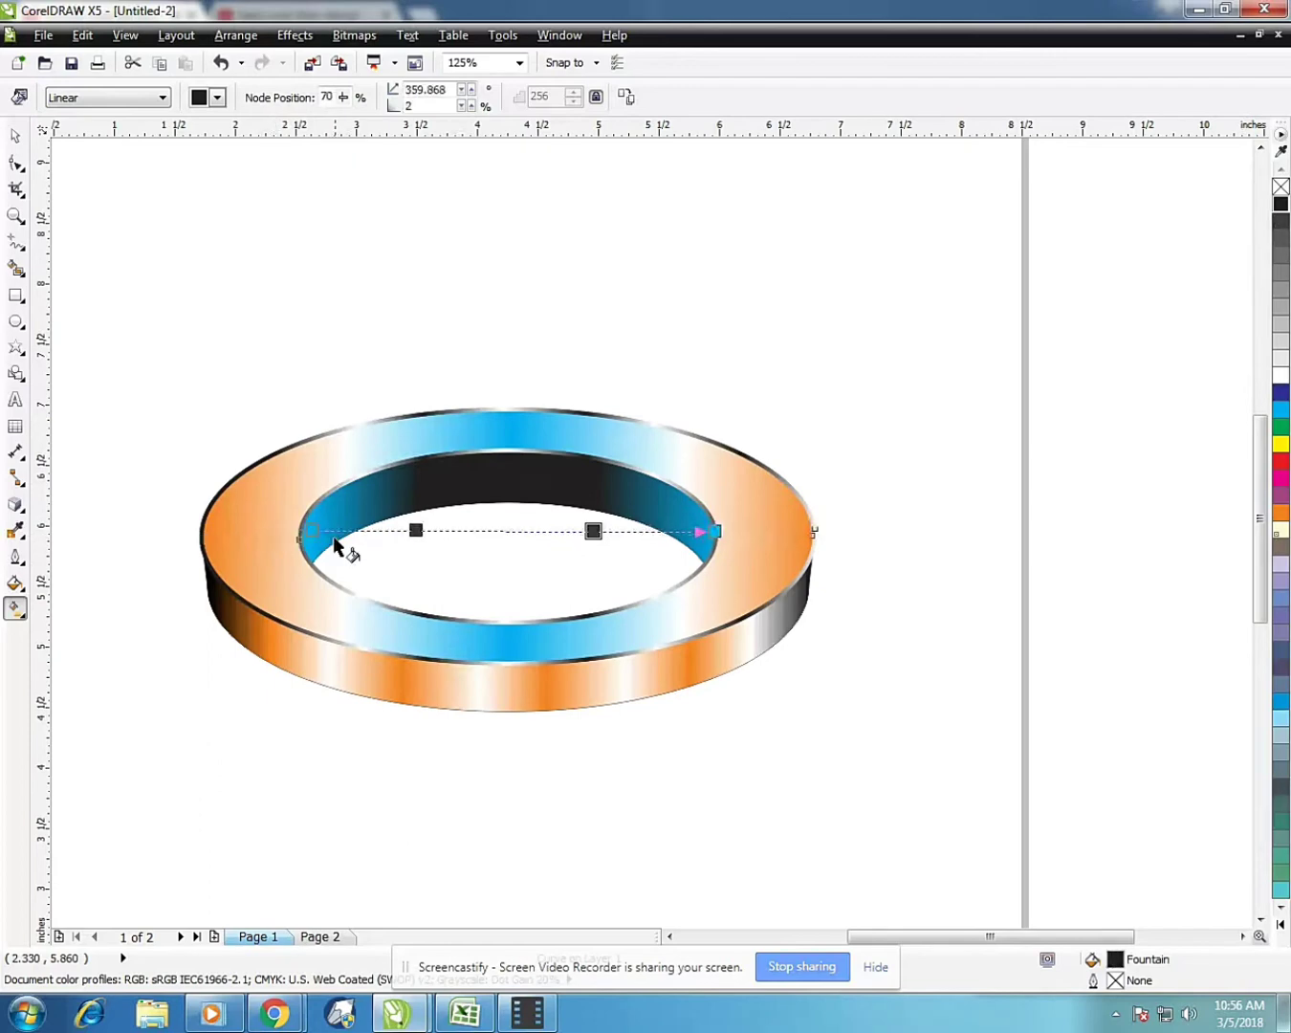
{"action": "left_click", "coordinate": [277, 563]}
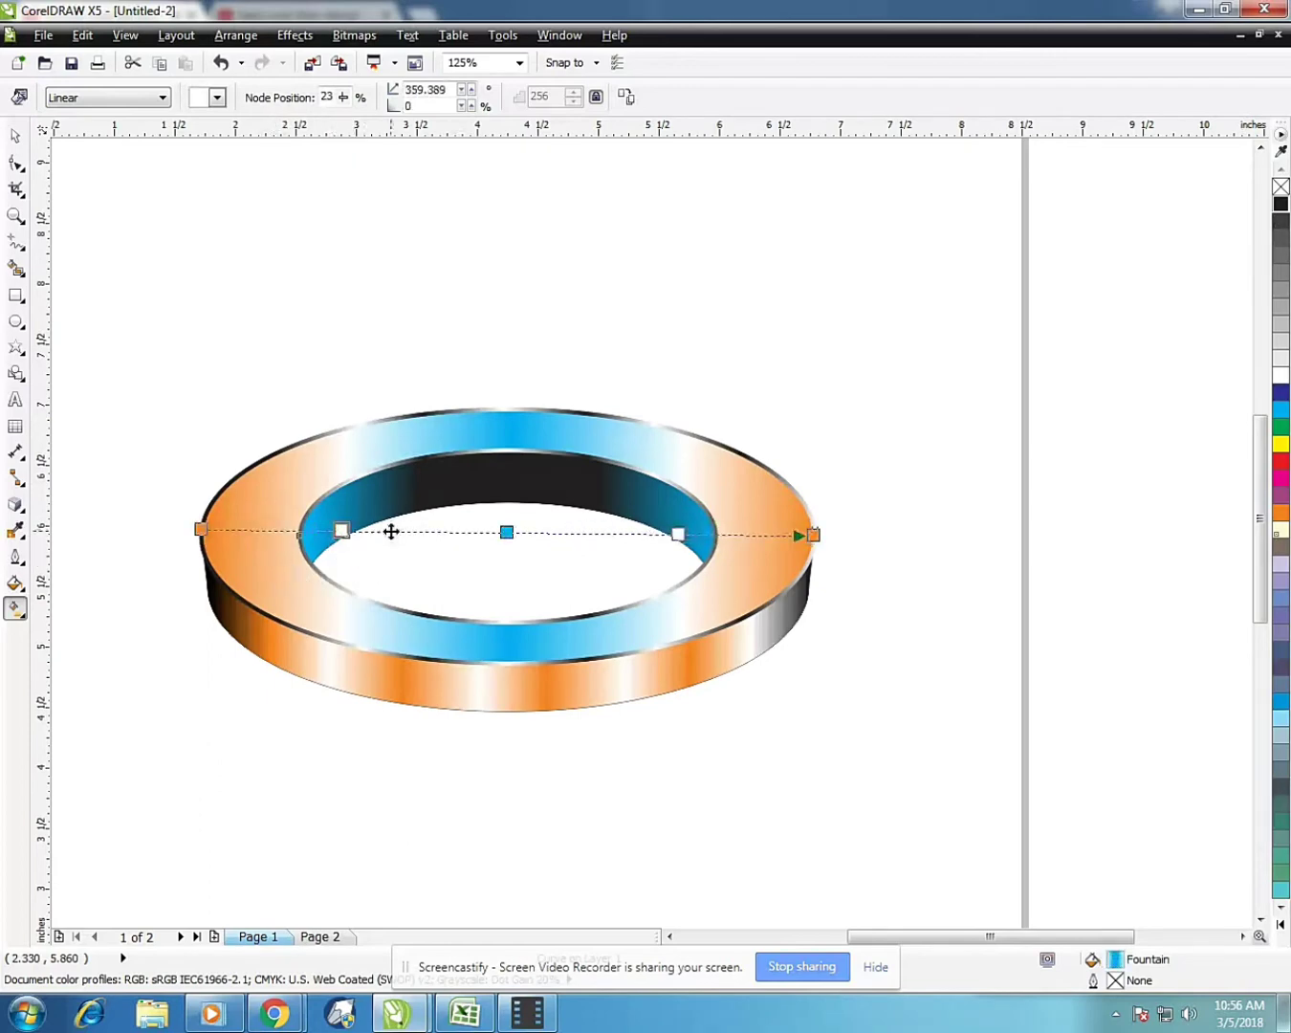
{"action": "left_click", "coordinate": [218, 565]}
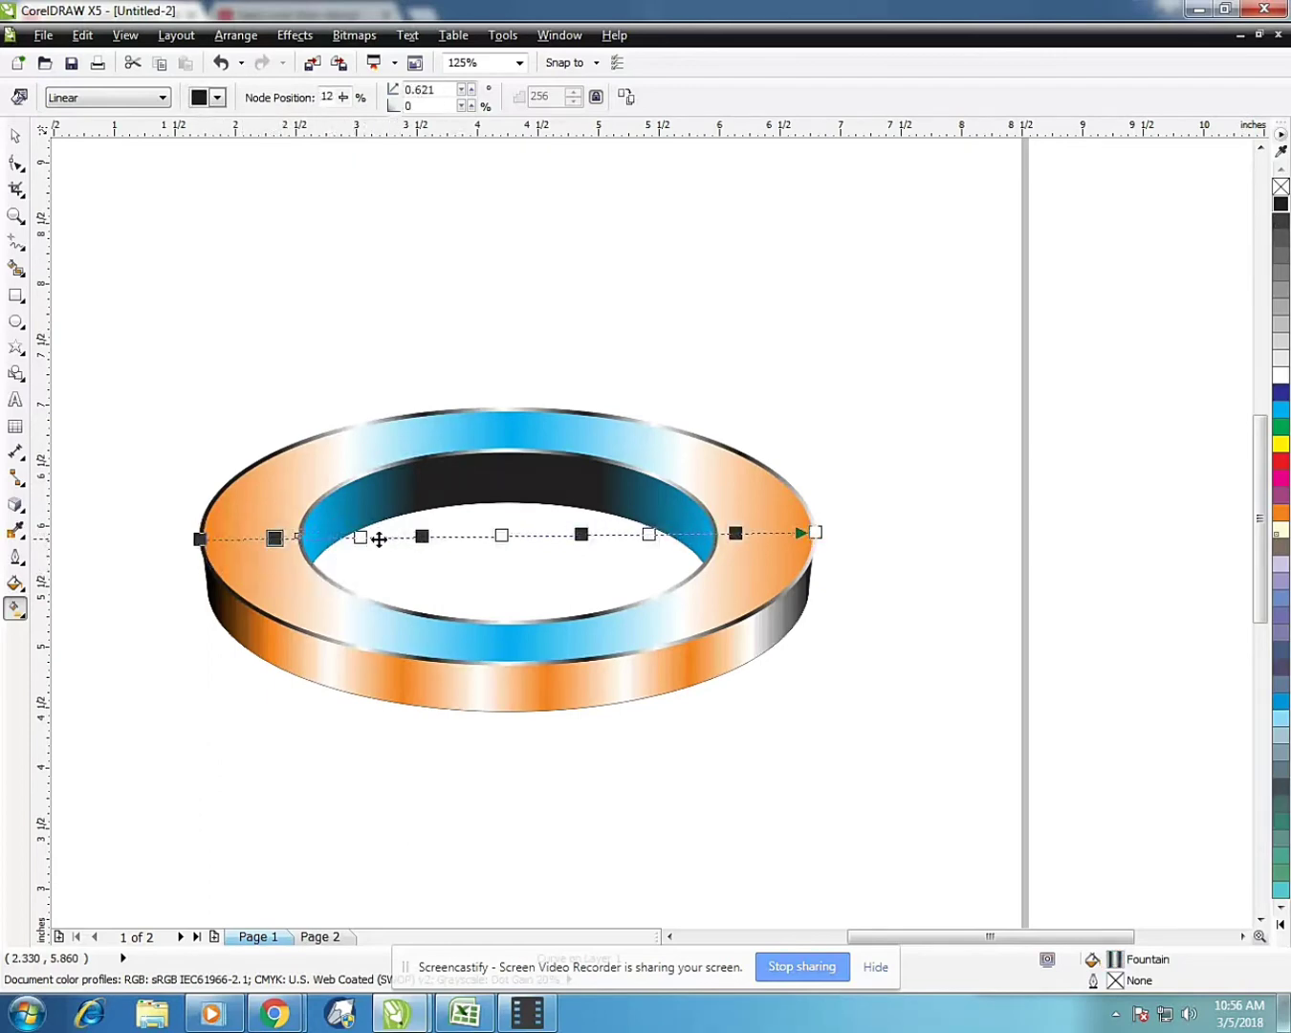
{"action": "double_click", "coordinate": [380, 536]}
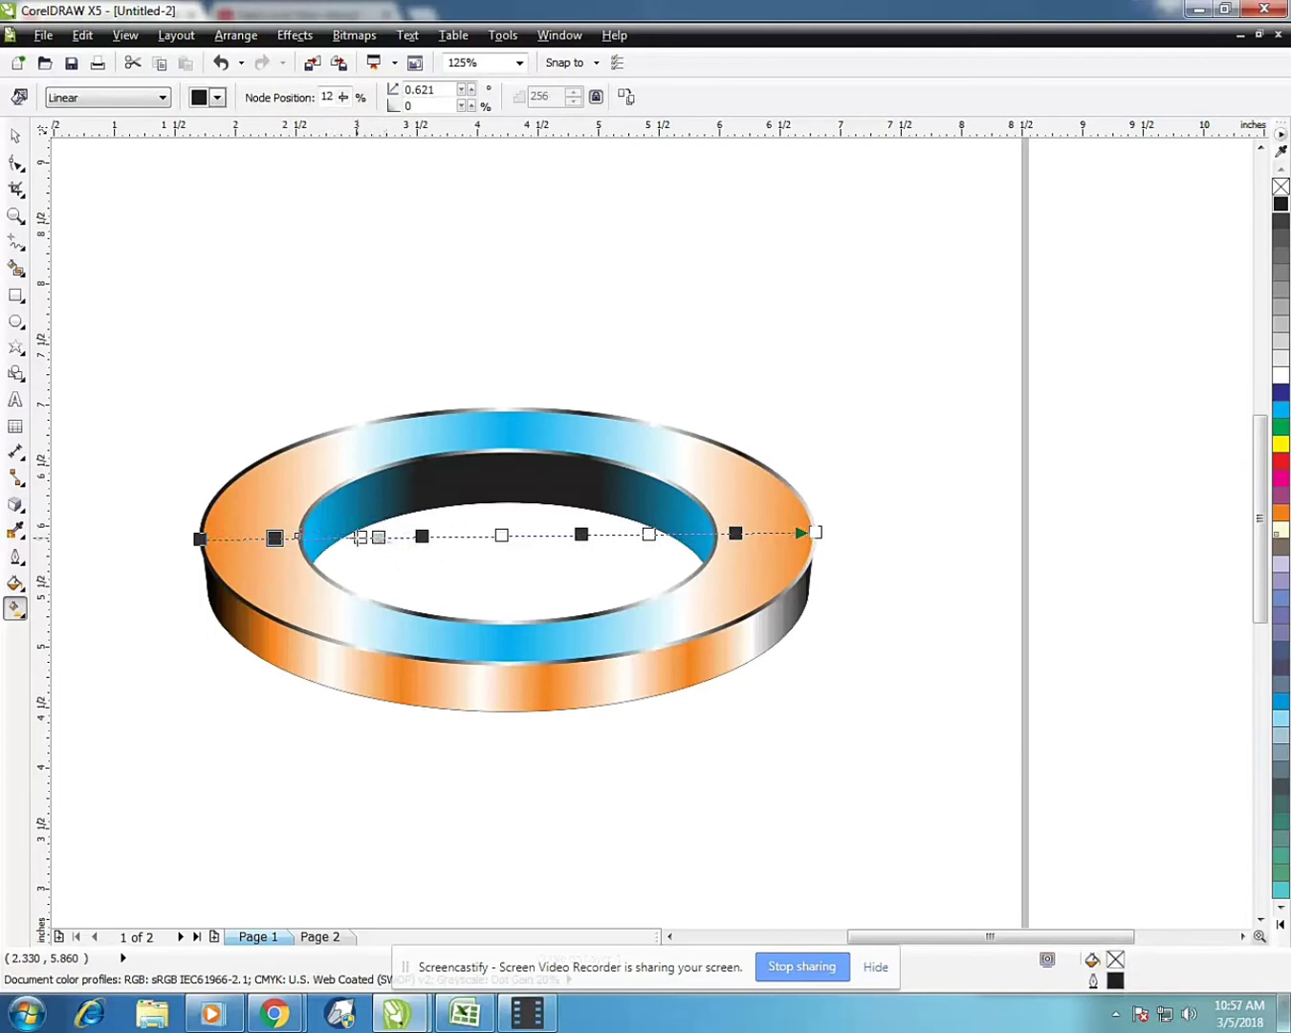
{"action": "double_click", "coordinate": [322, 538]}
{"action": "mouse_move", "coordinate": [274, 539]}
{"action": "left_mouse_down"}
{"action": "mouse_move", "coordinate": [250, 538]}
{"action": "mouse_move", "coordinate": [267, 538]}
{"action": "left_mouse_up"}
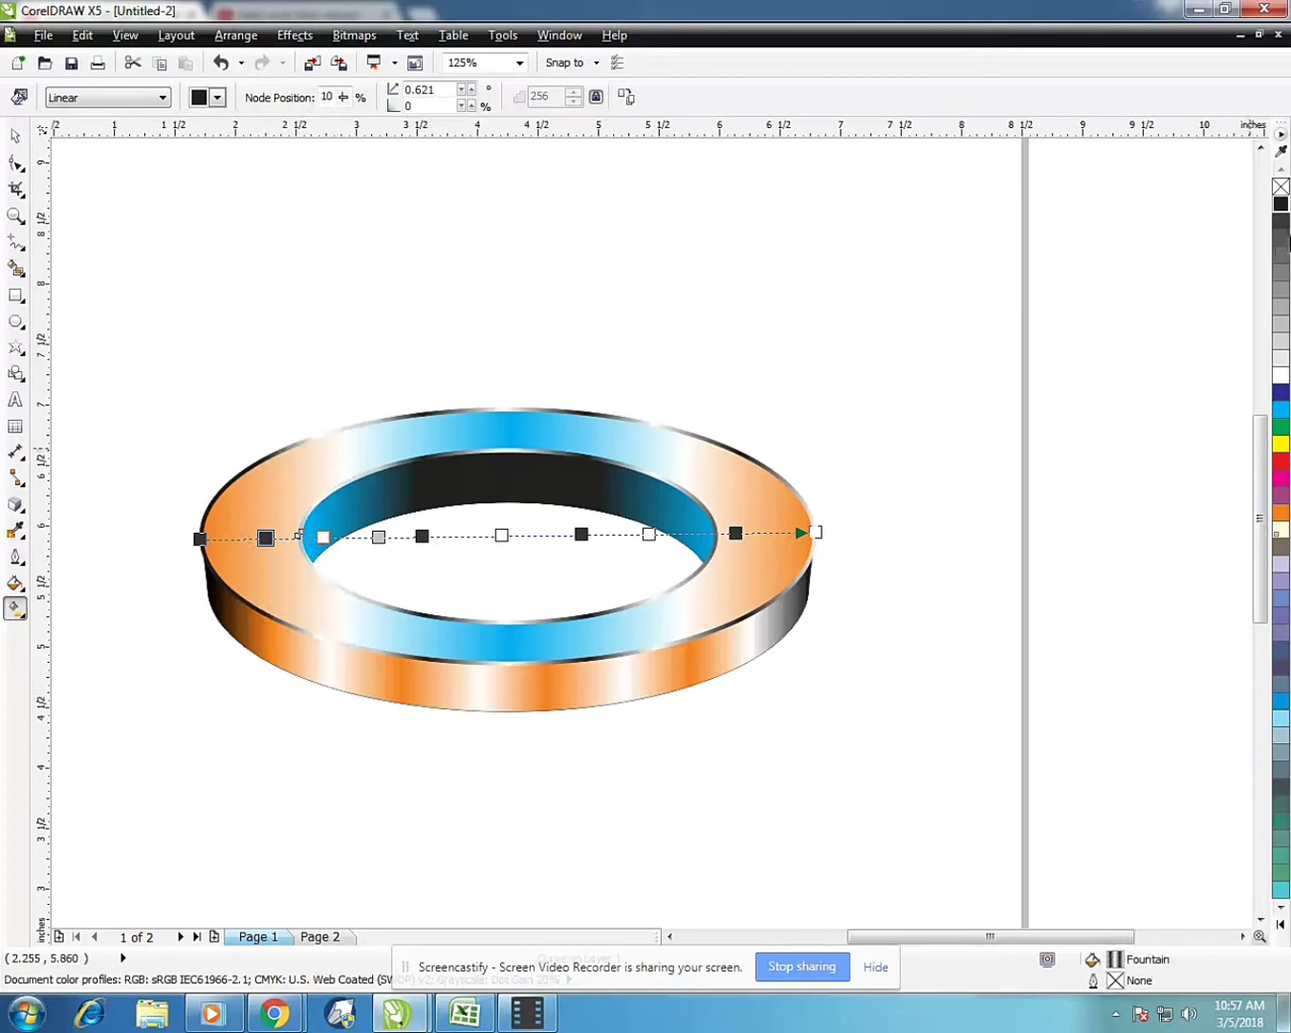
{"action": "left_click", "coordinate": [1281, 377]}
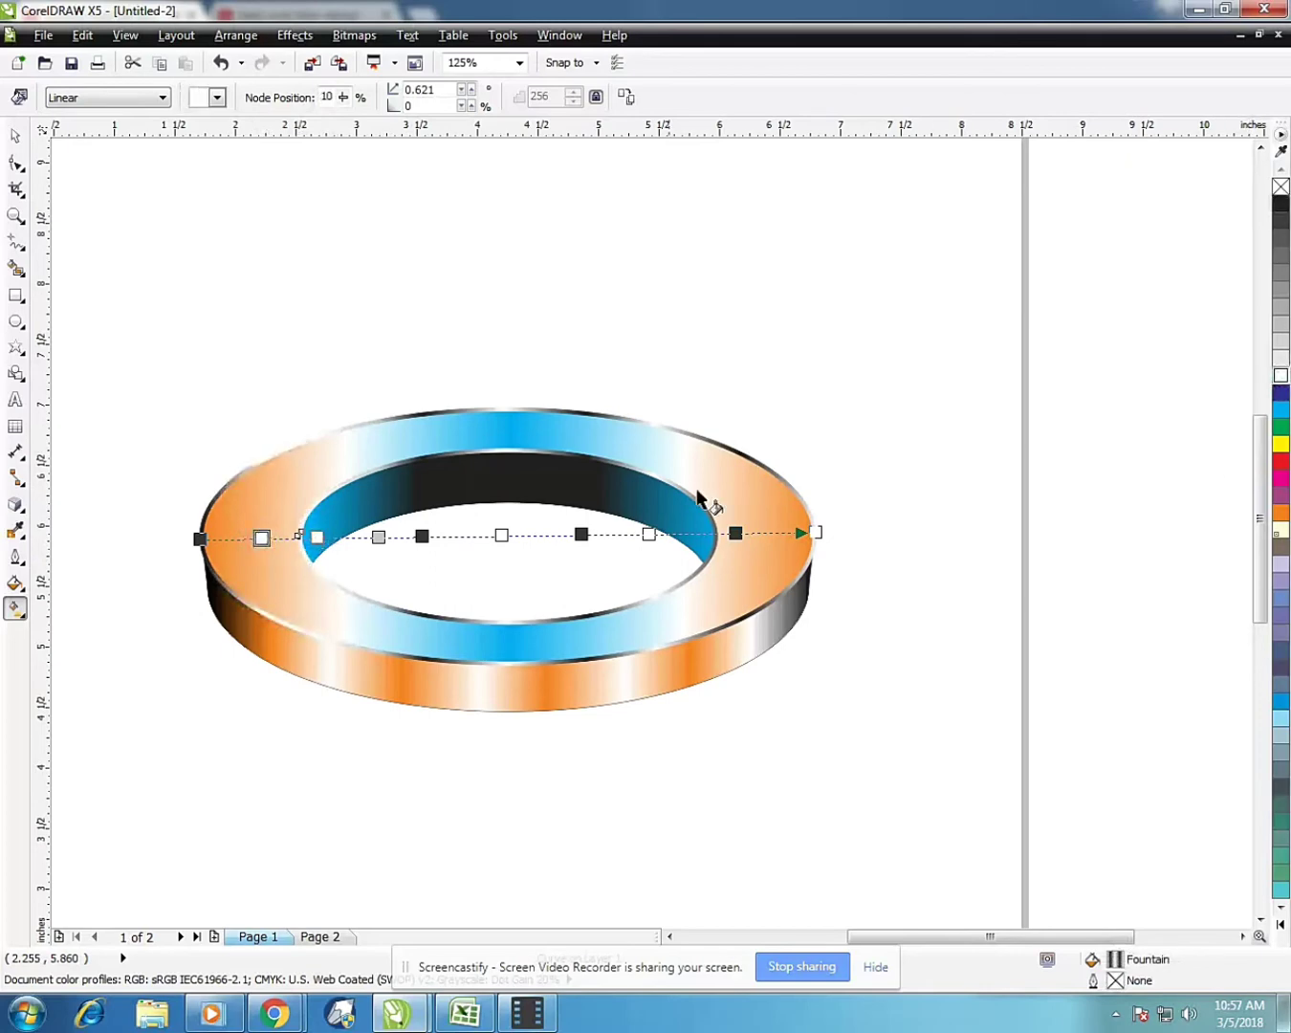
{"action": "left_click", "coordinate": [317, 539]}
{"action": "left_click", "coordinate": [1282, 202]}
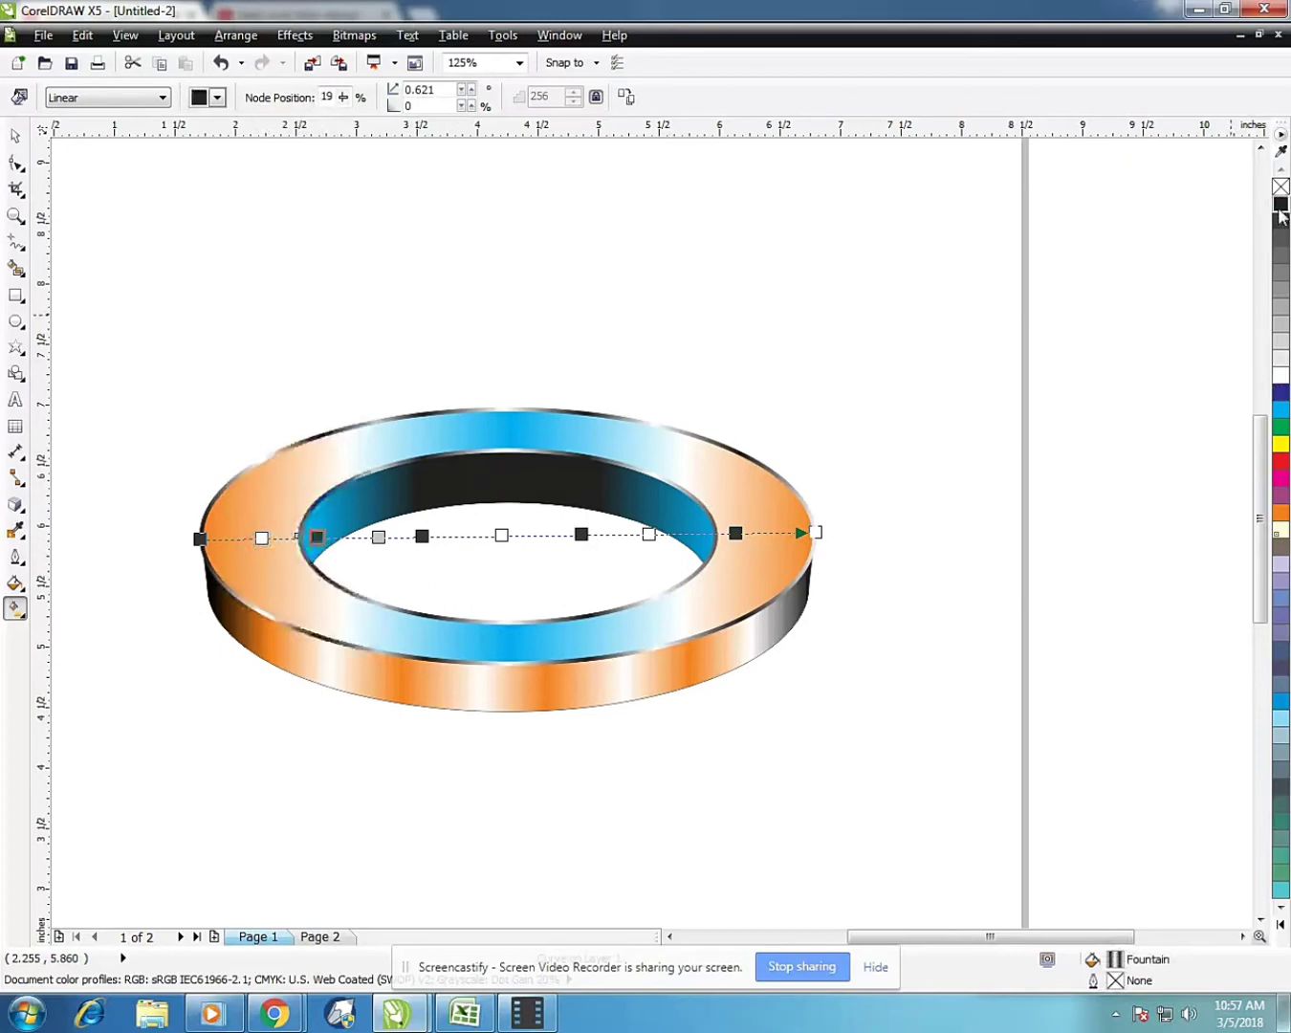
{"action": "left_click", "coordinate": [378, 538]}
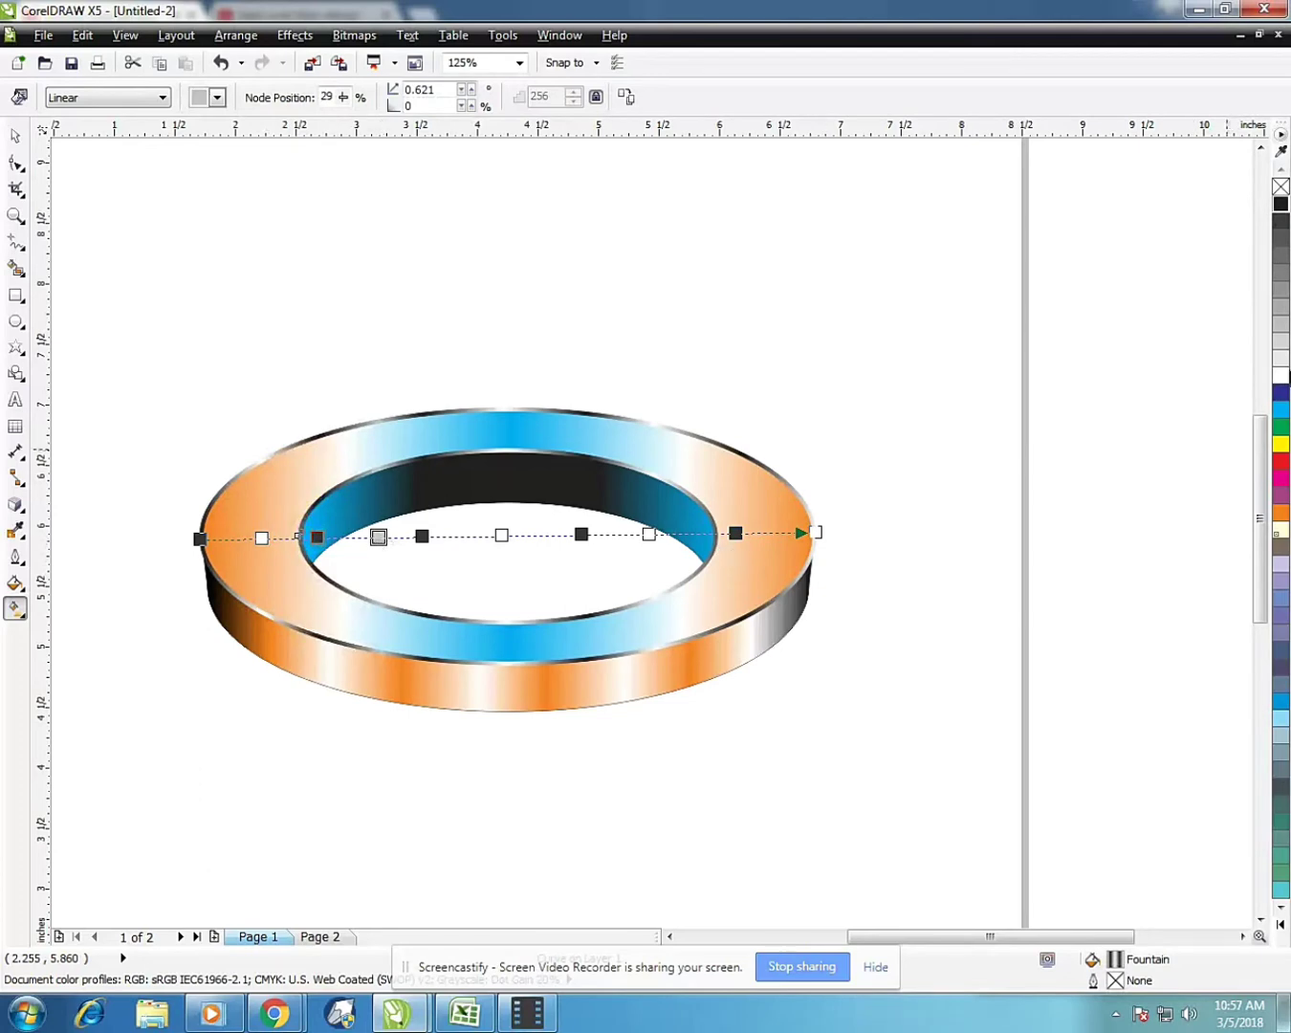
{"action": "left_click", "coordinate": [1281, 376]}
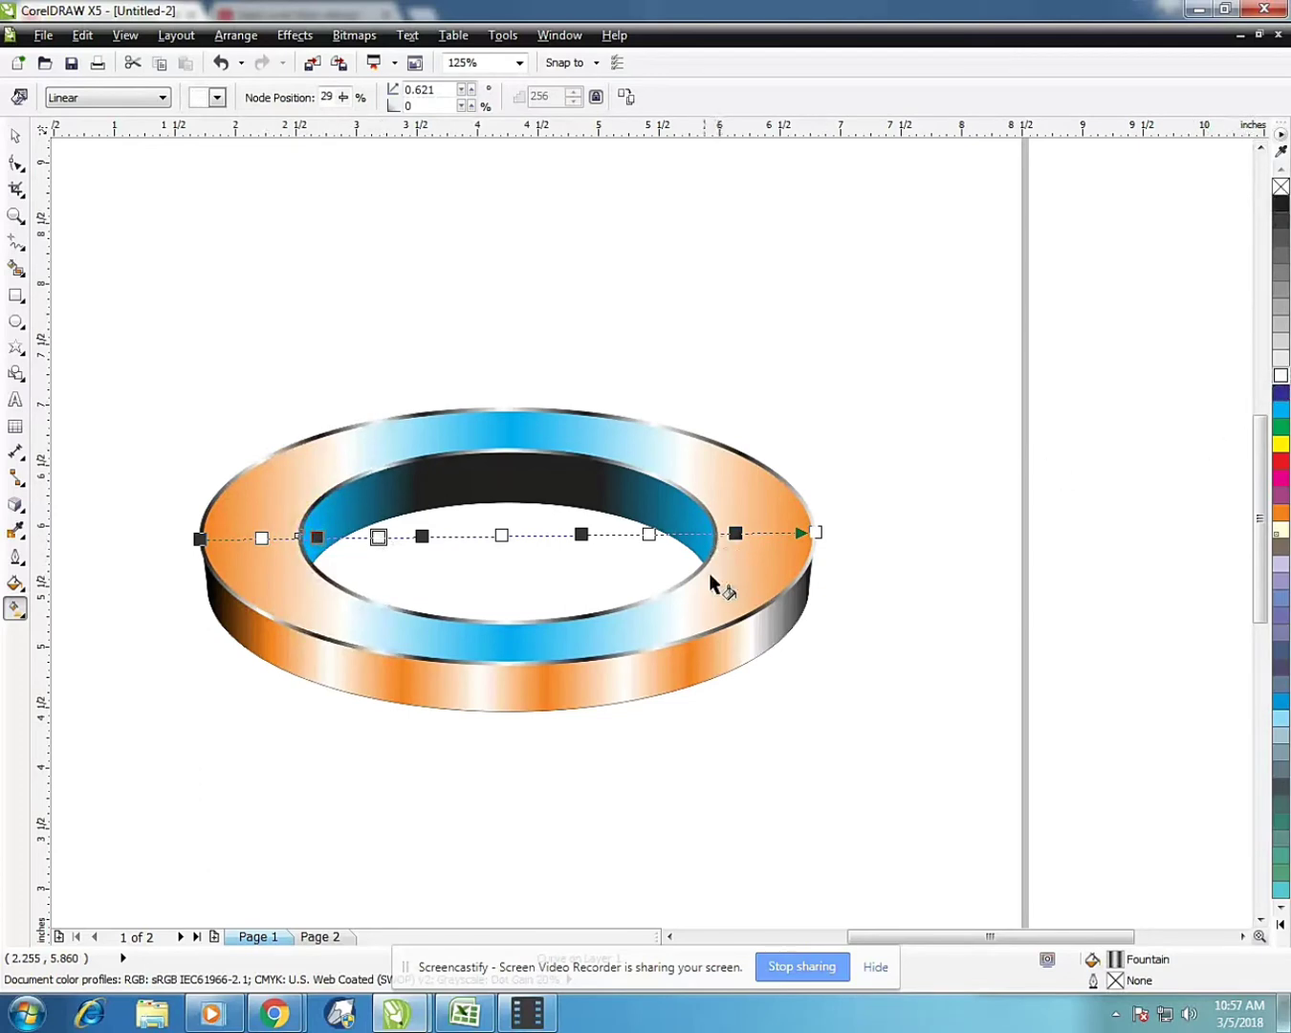
Add a white stop near the centre and shift the right-side stops for even banding
{"action": "left_click_drag", "start_coordinate": [651, 537], "coordinate": [665, 535]}
{"action": "left_click", "coordinate": [581, 533]}
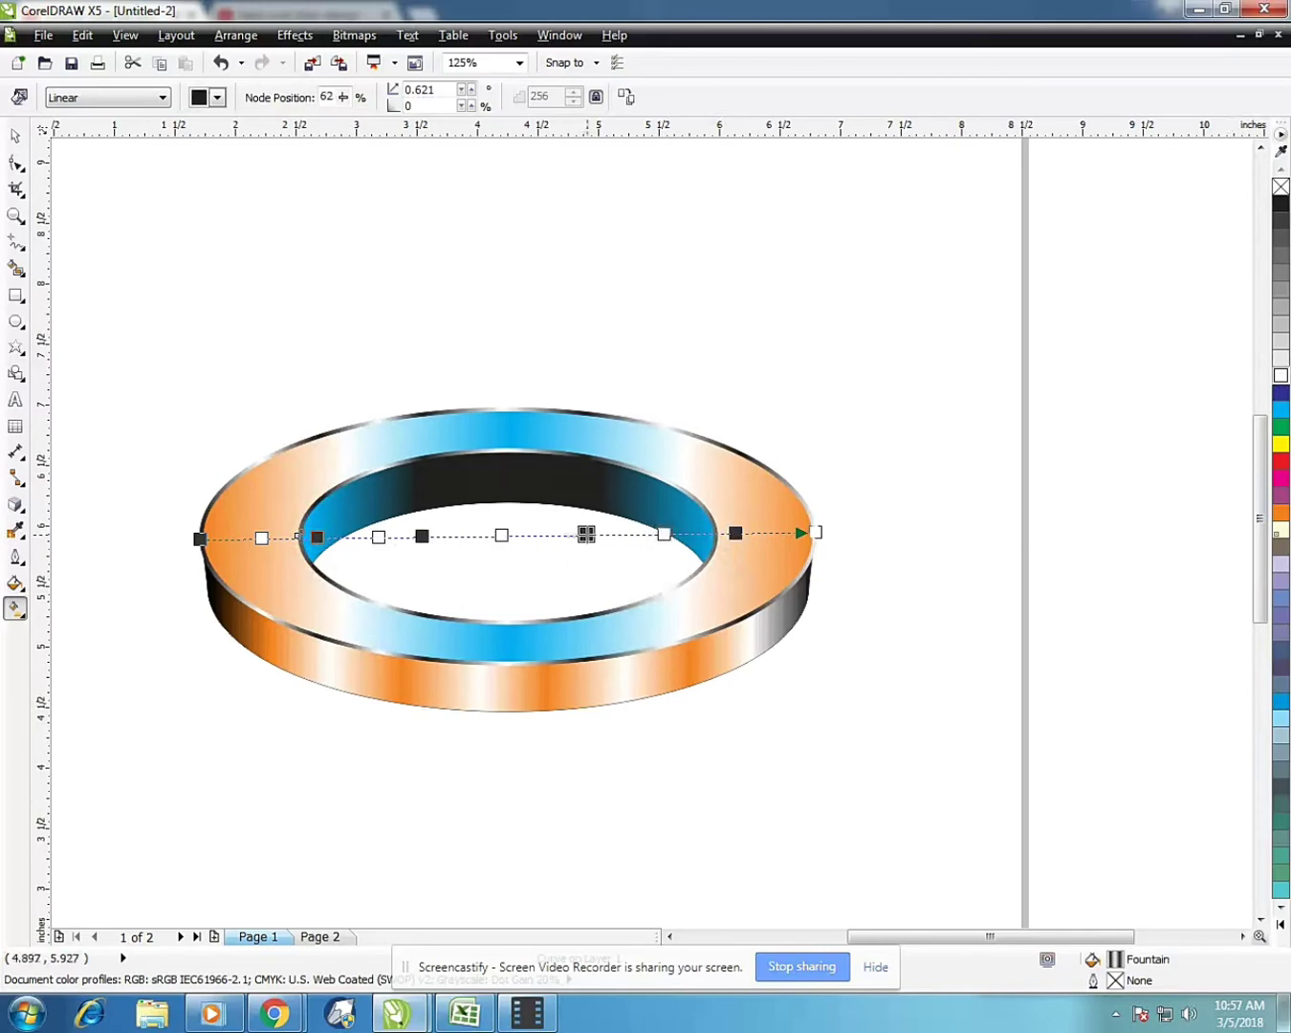
{"action": "double_click", "coordinate": [524, 535]}
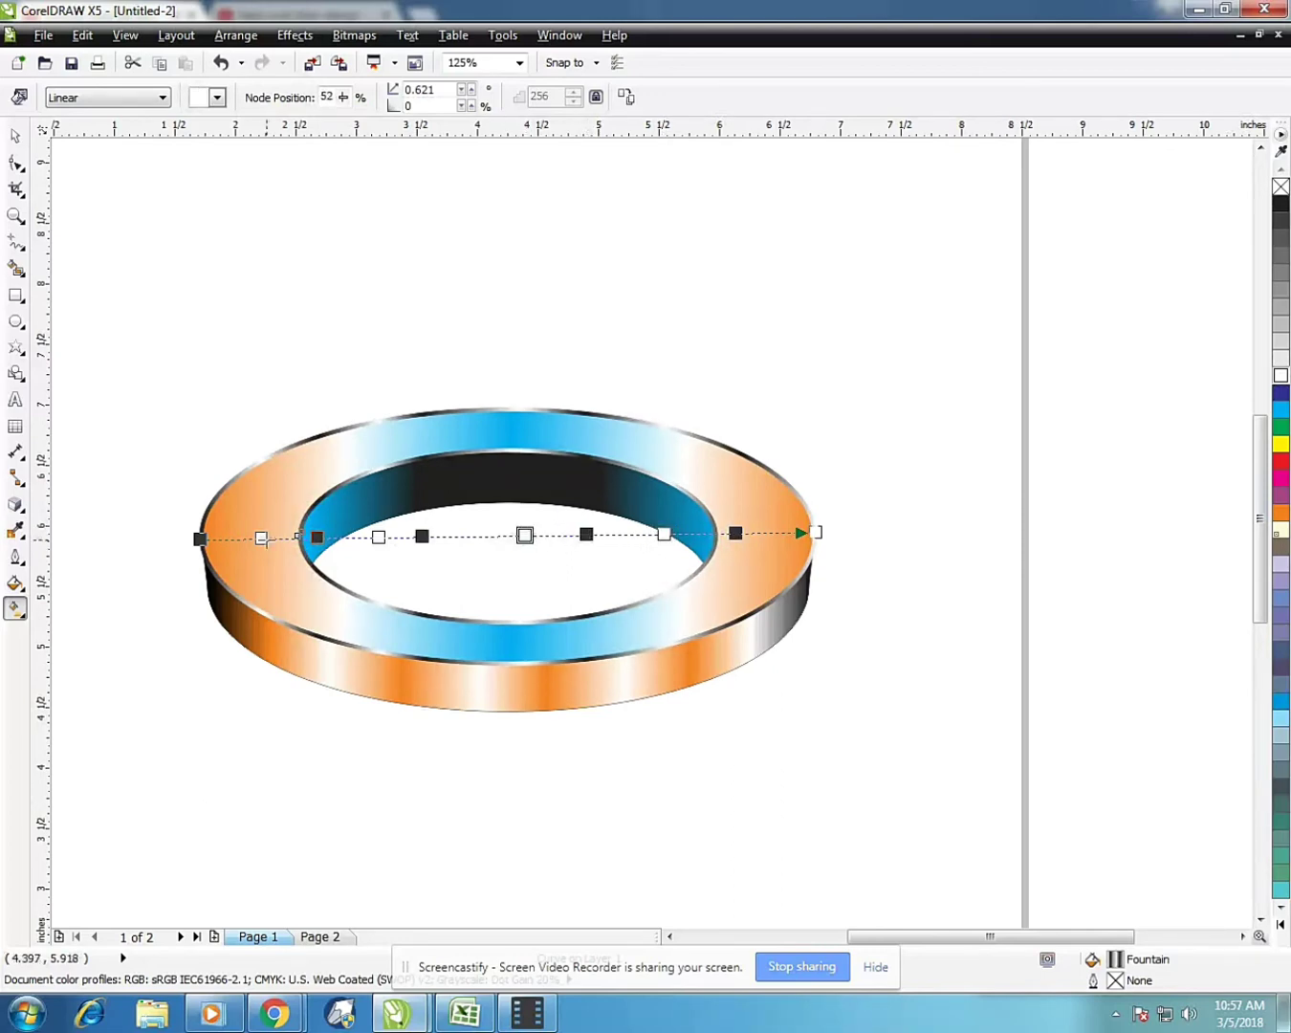
{"action": "left_click_drag", "start_coordinate": [735, 532], "coordinate": [751, 532]}
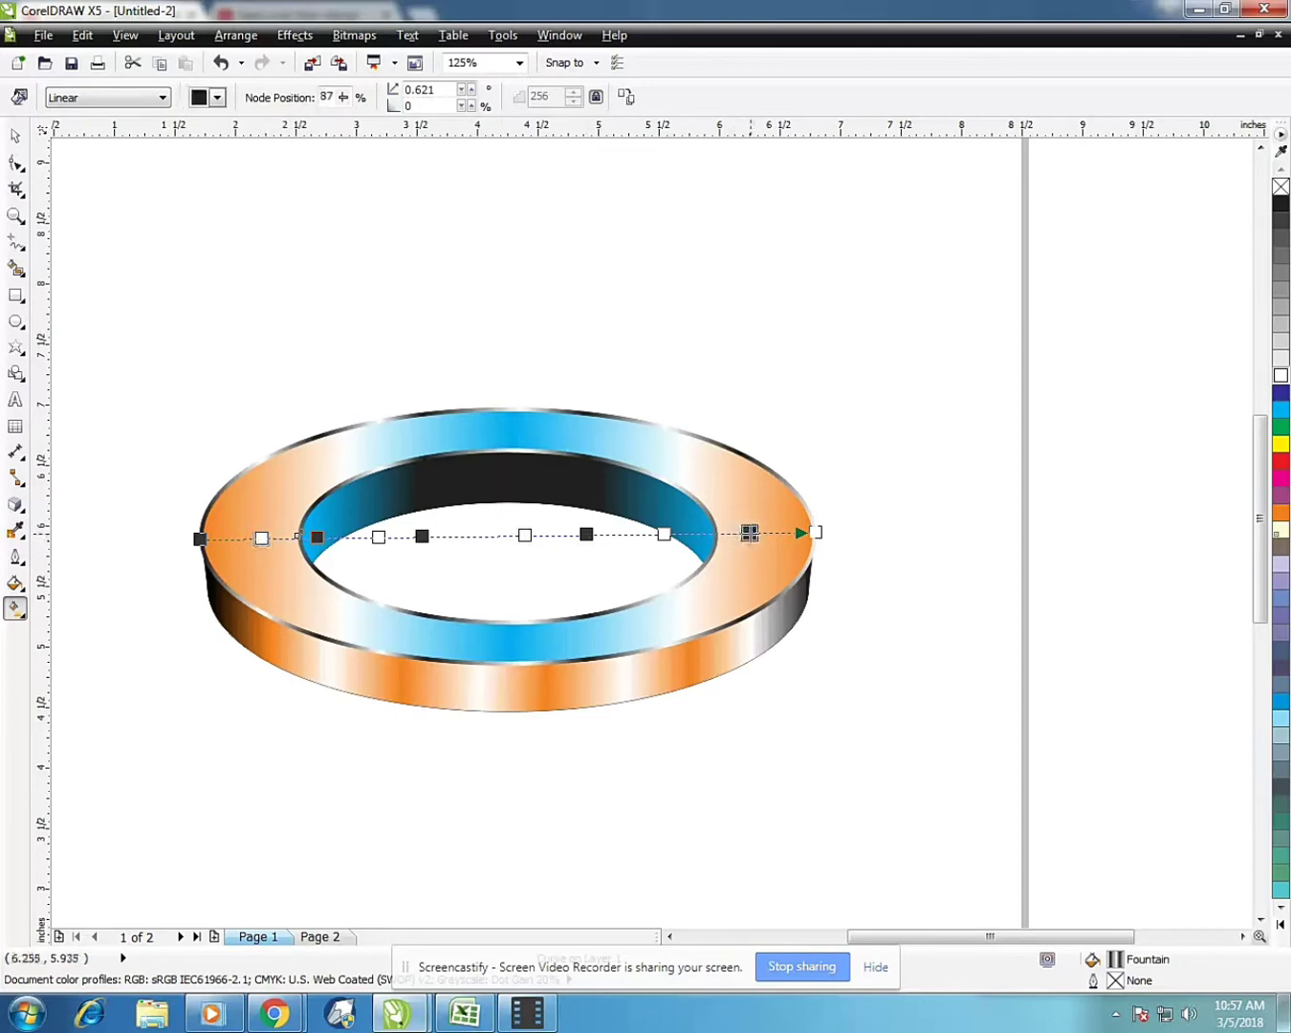
{"action": "left_click_drag", "start_coordinate": [664, 534], "coordinate": [691, 533]}
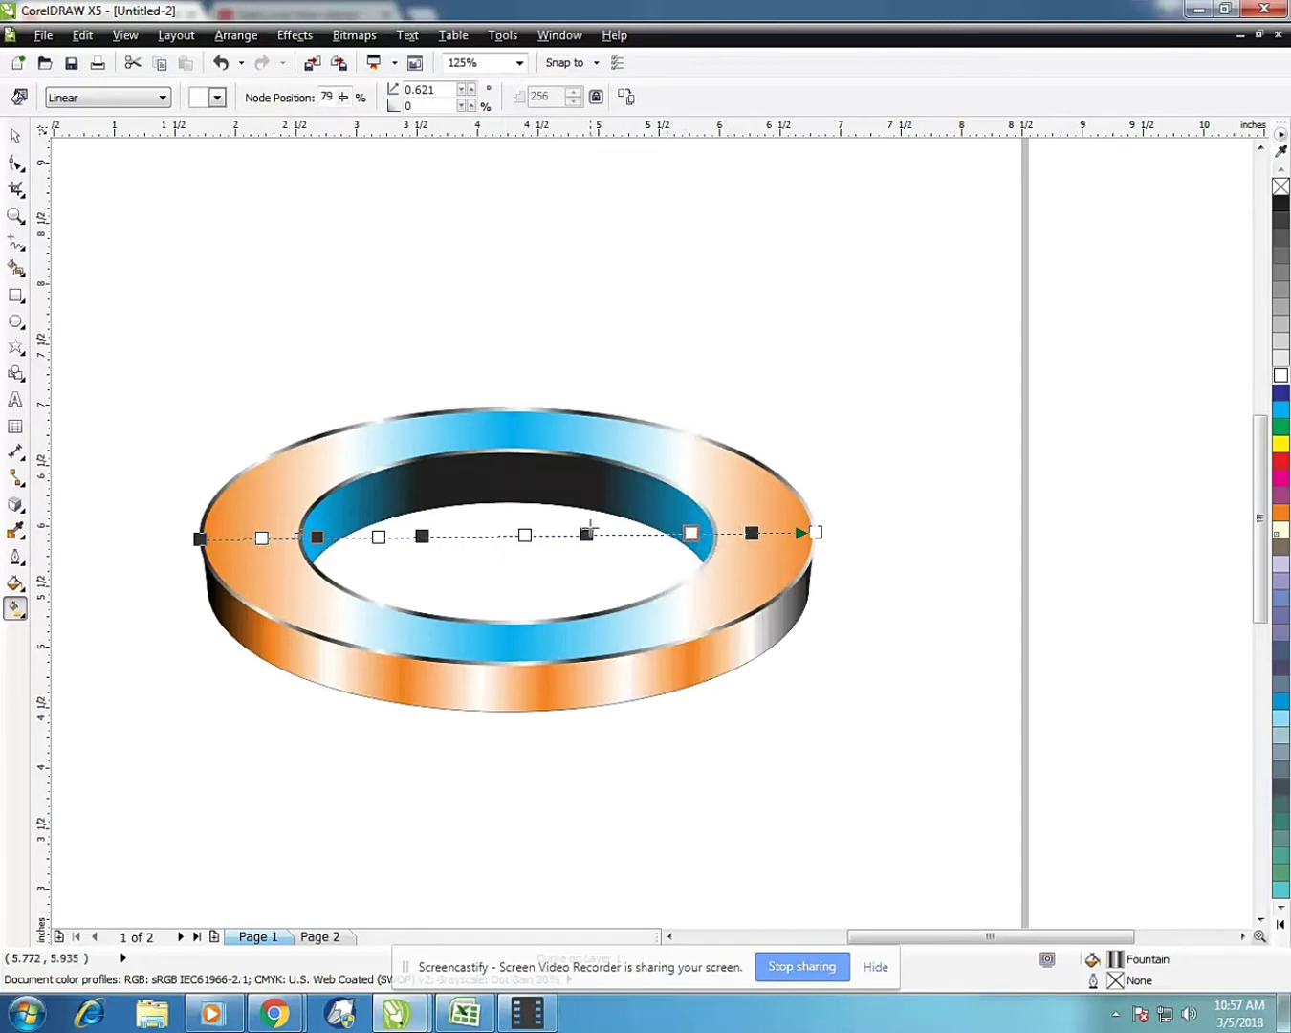
{"action": "left_click_drag", "start_coordinate": [587, 533], "coordinate": [609, 534]}
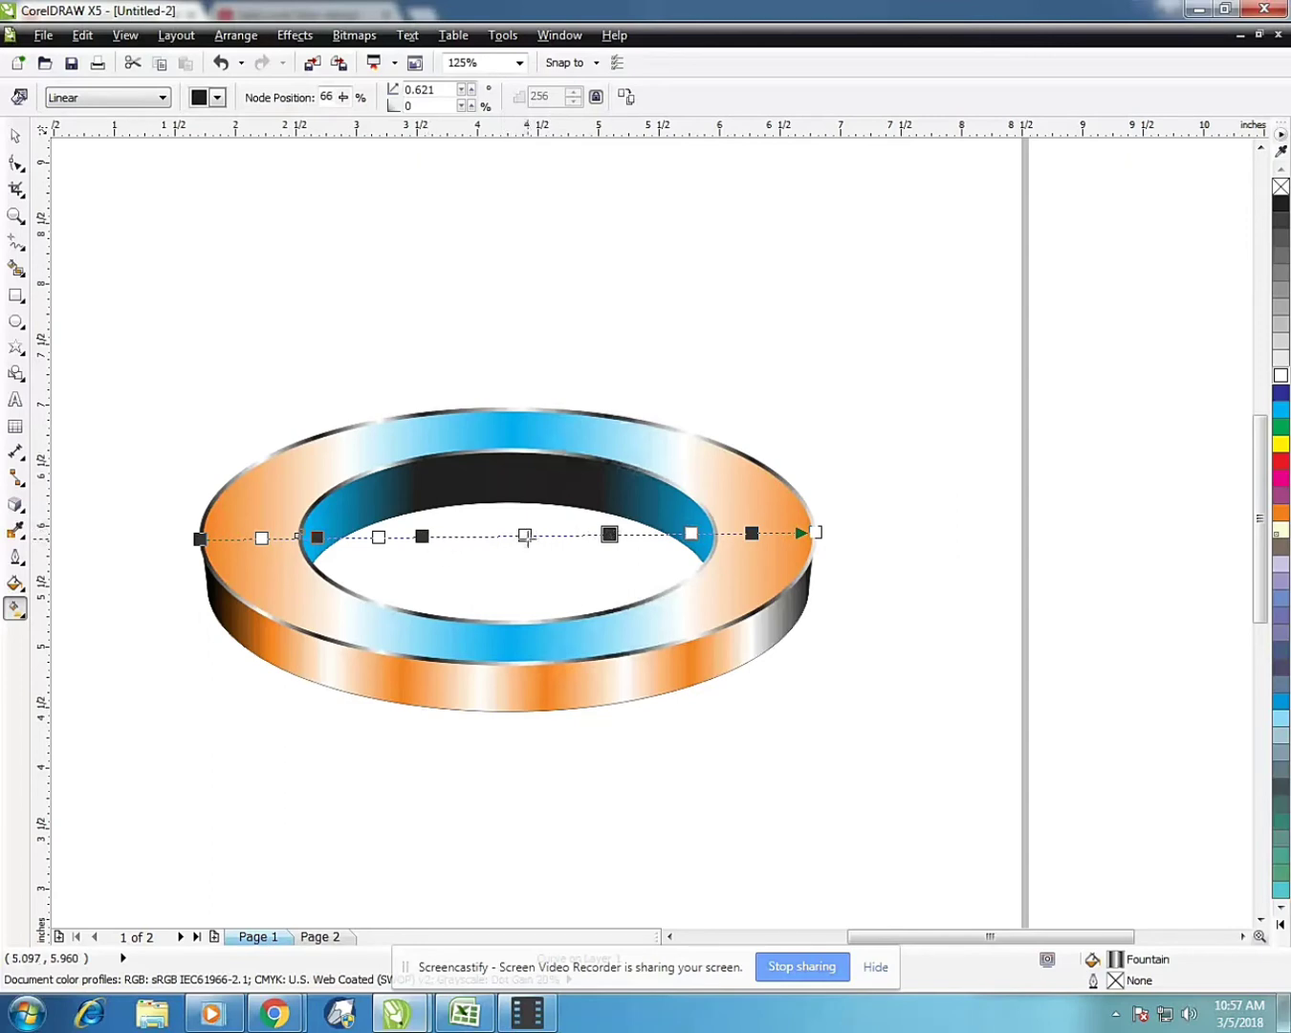
{"action": "left_click_drag", "start_coordinate": [526, 535], "coordinate": [545, 534]}
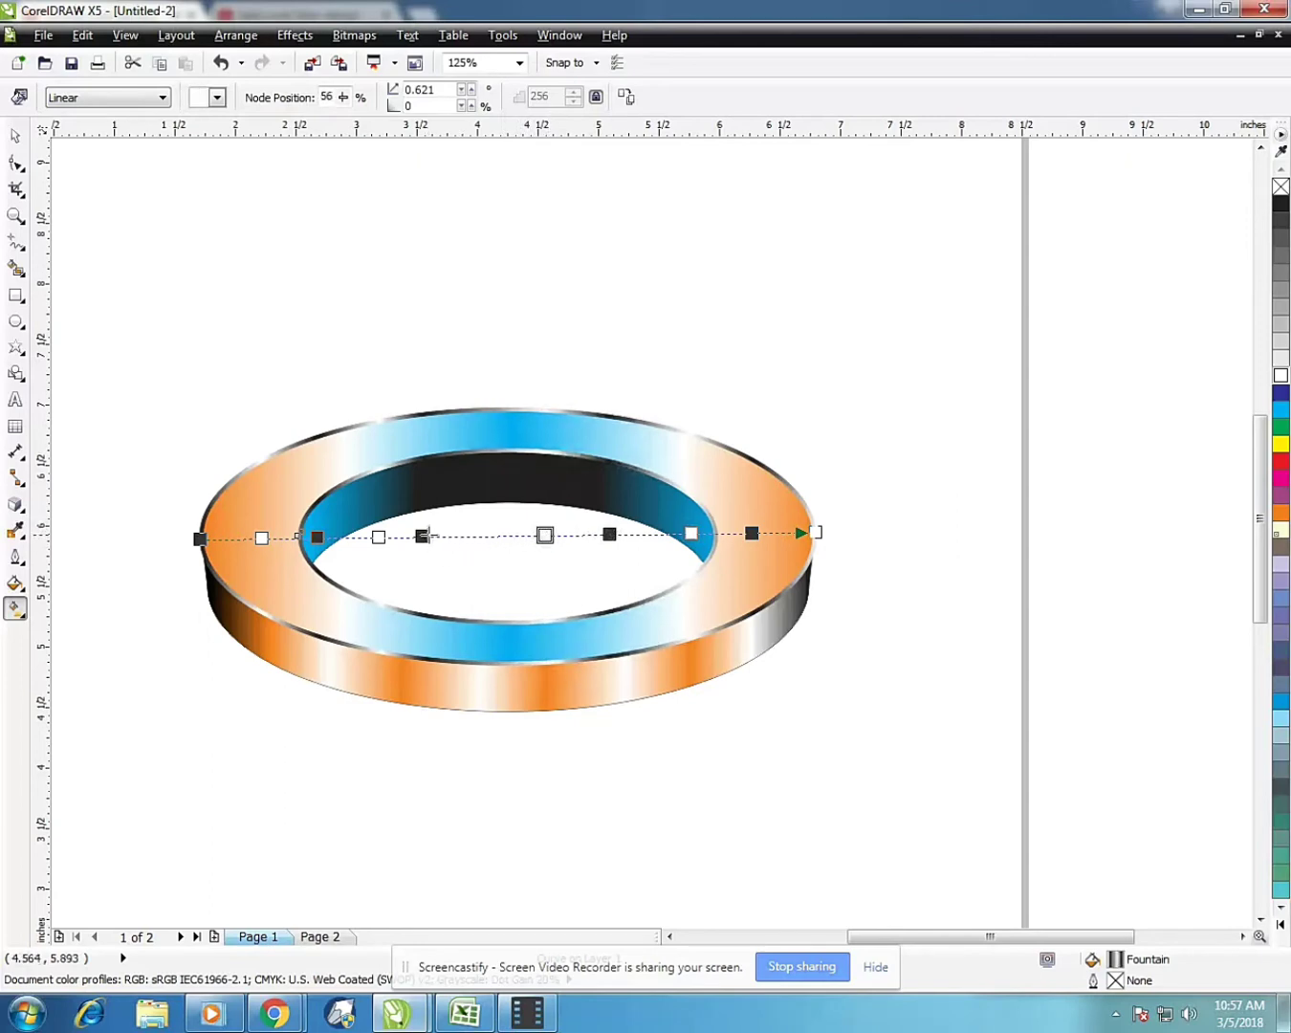
{"action": "left_click_drag", "start_coordinate": [424, 535], "coordinate": [460, 535]}
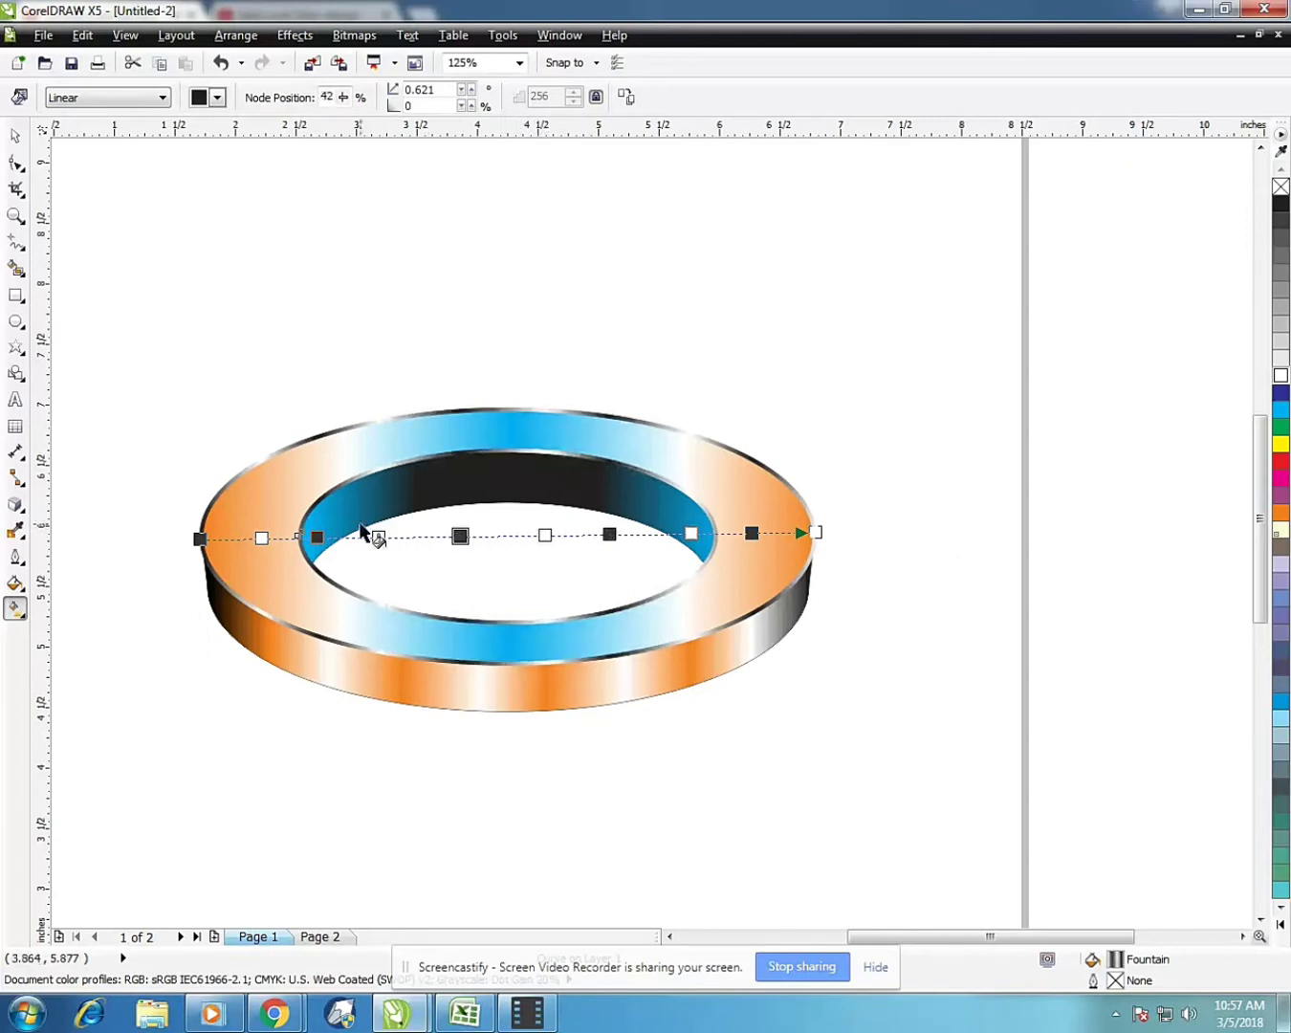
{"action": "left_click", "coordinate": [418, 591]}
Draw a wide rectangle around the ring, extending its top and bottom edges
{"action": "scroll", "coordinate": [582, 585], "scroll_direction": "down", "scroll_amount": 1}
{"action": "scroll", "coordinate": [598, 536], "scroll_direction": "up", "scroll_amount": 1}
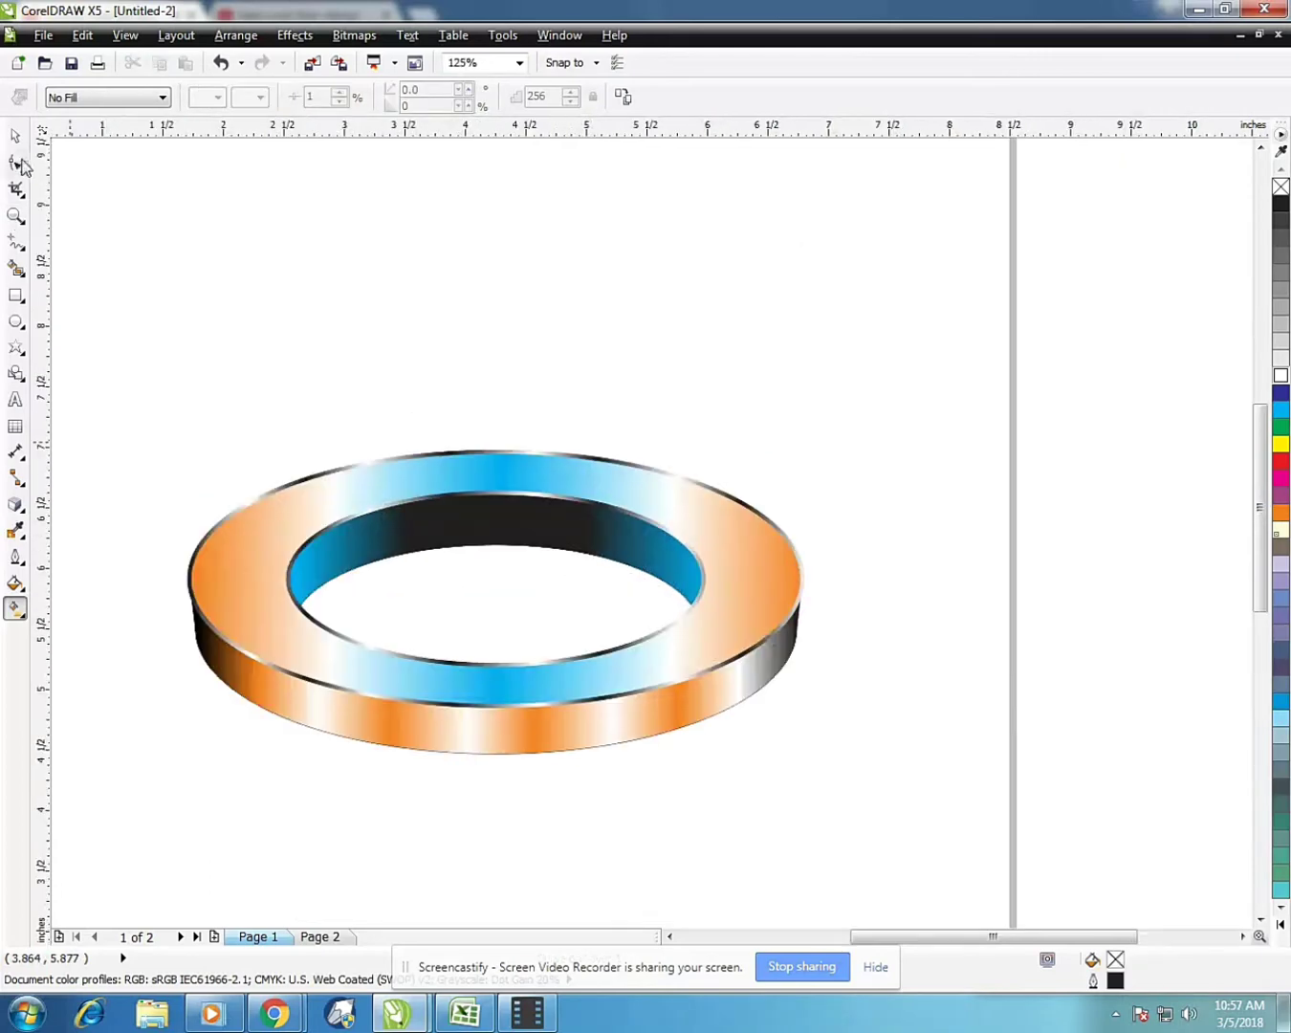
{"action": "left_click", "coordinate": [17, 137]}
{"action": "scroll", "coordinate": [322, 446], "scroll_direction": "down", "scroll_amount": 2}
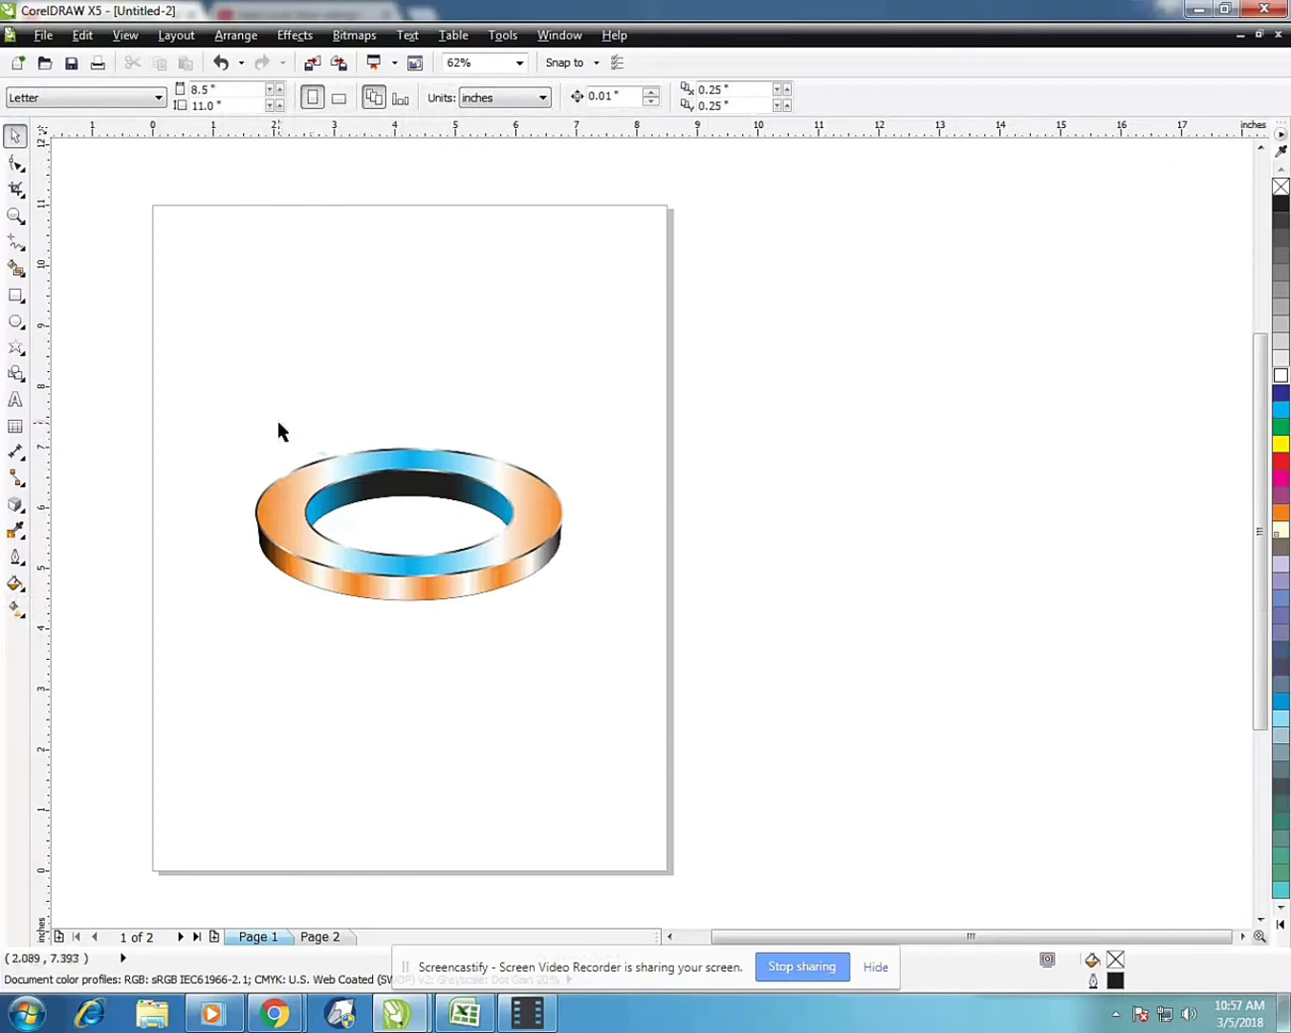
{"action": "left_click", "coordinate": [16, 295]}
{"action": "left_click_drag", "start_coordinate": [154, 338], "coordinate": [670, 612]}
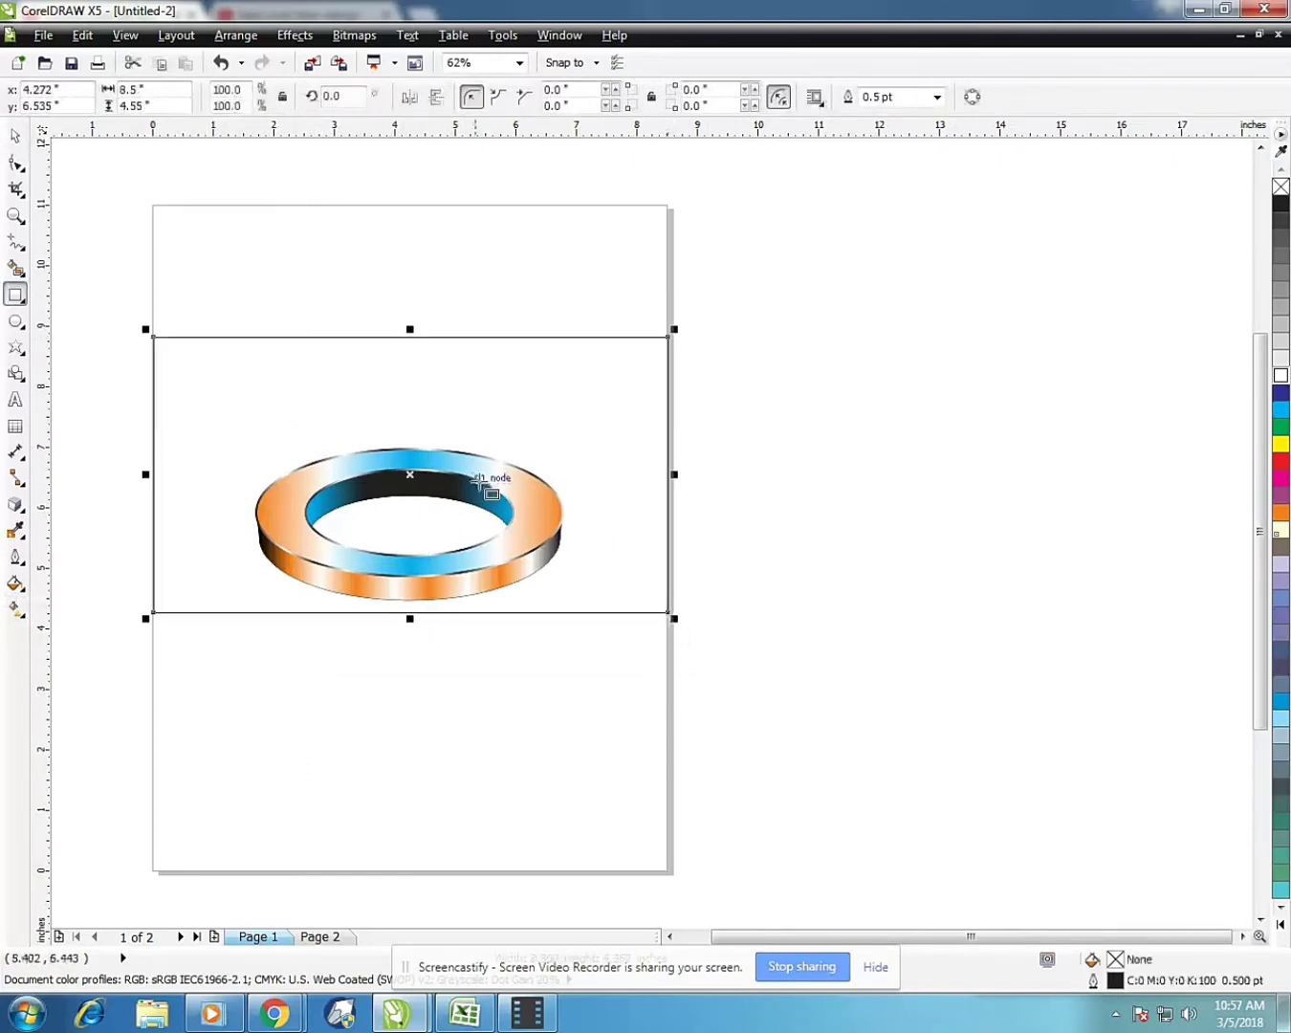
{"action": "left_click_drag", "start_coordinate": [412, 338], "coordinate": [410, 289]}
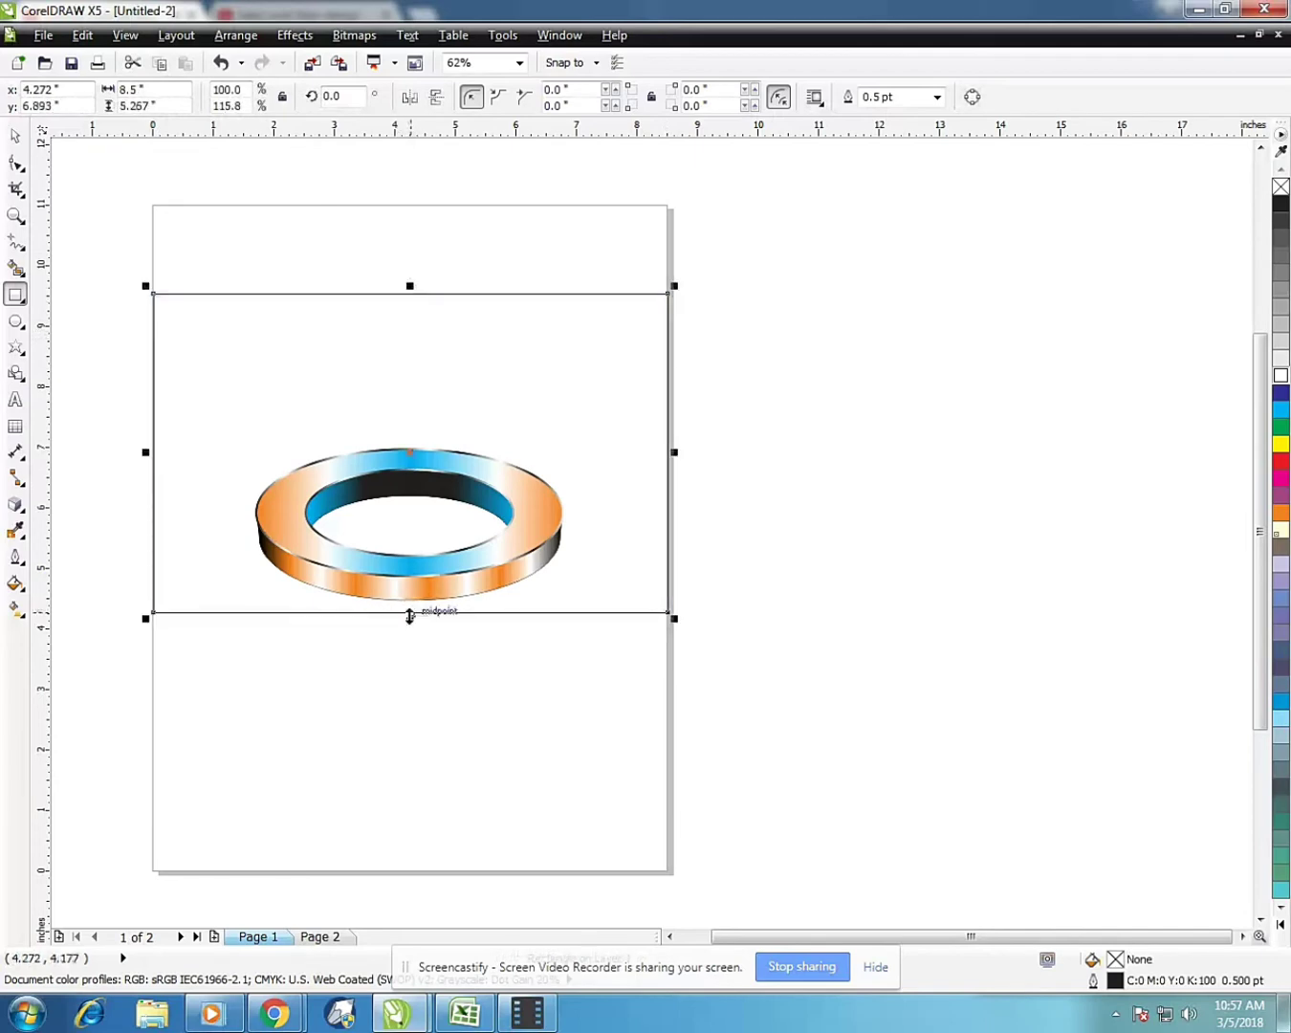
{"action": "left_click_drag", "start_coordinate": [411, 610], "coordinate": [411, 628]}
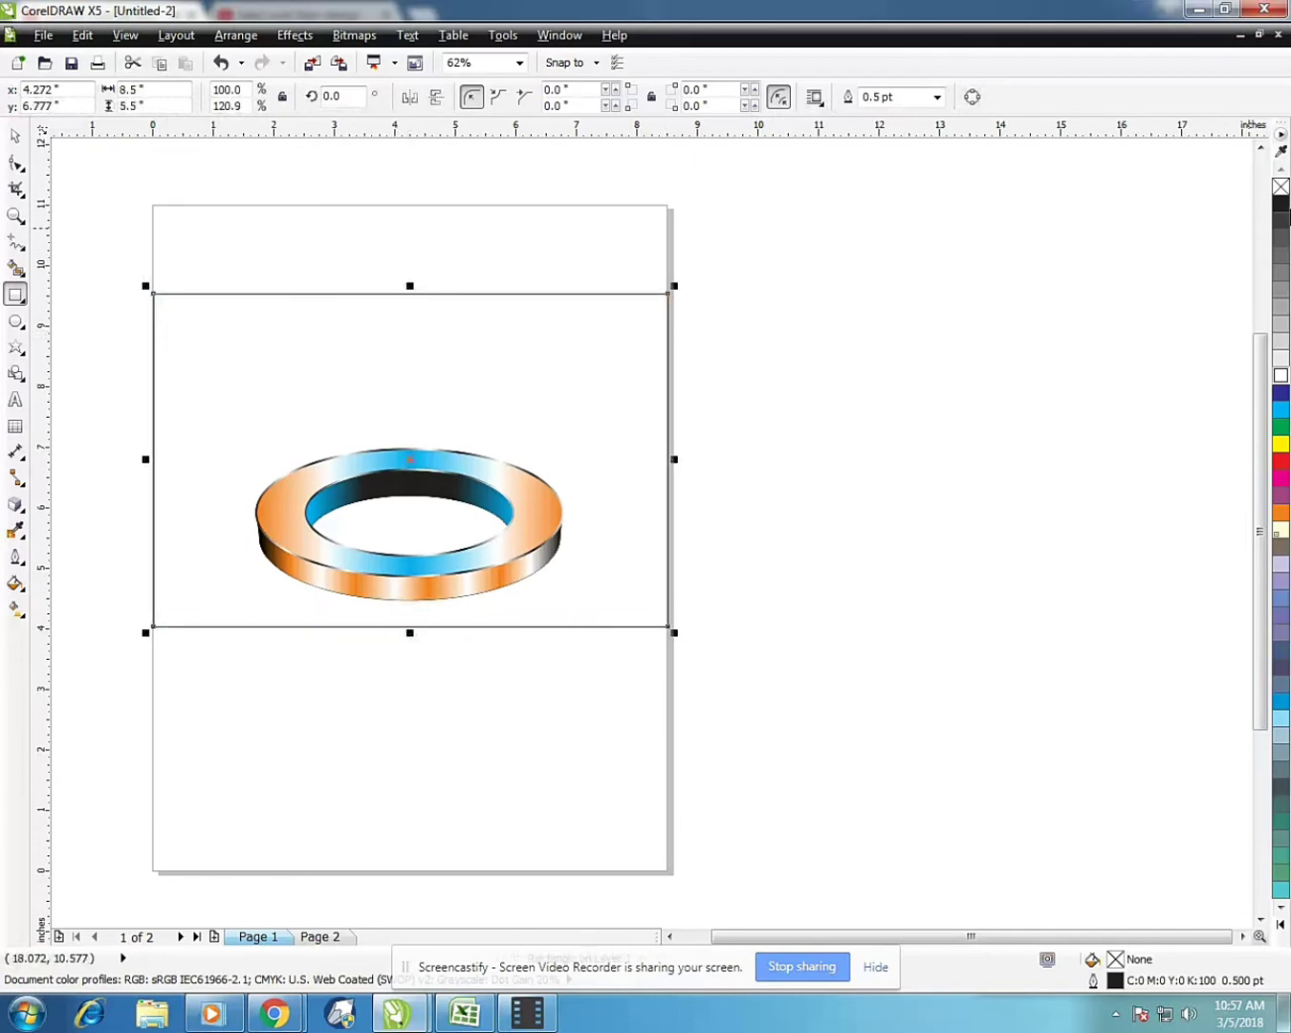
Fill the rectangle black and change it to a radial fountain gradient reaching the corner
{"action": "left_click", "coordinate": [1282, 204]}
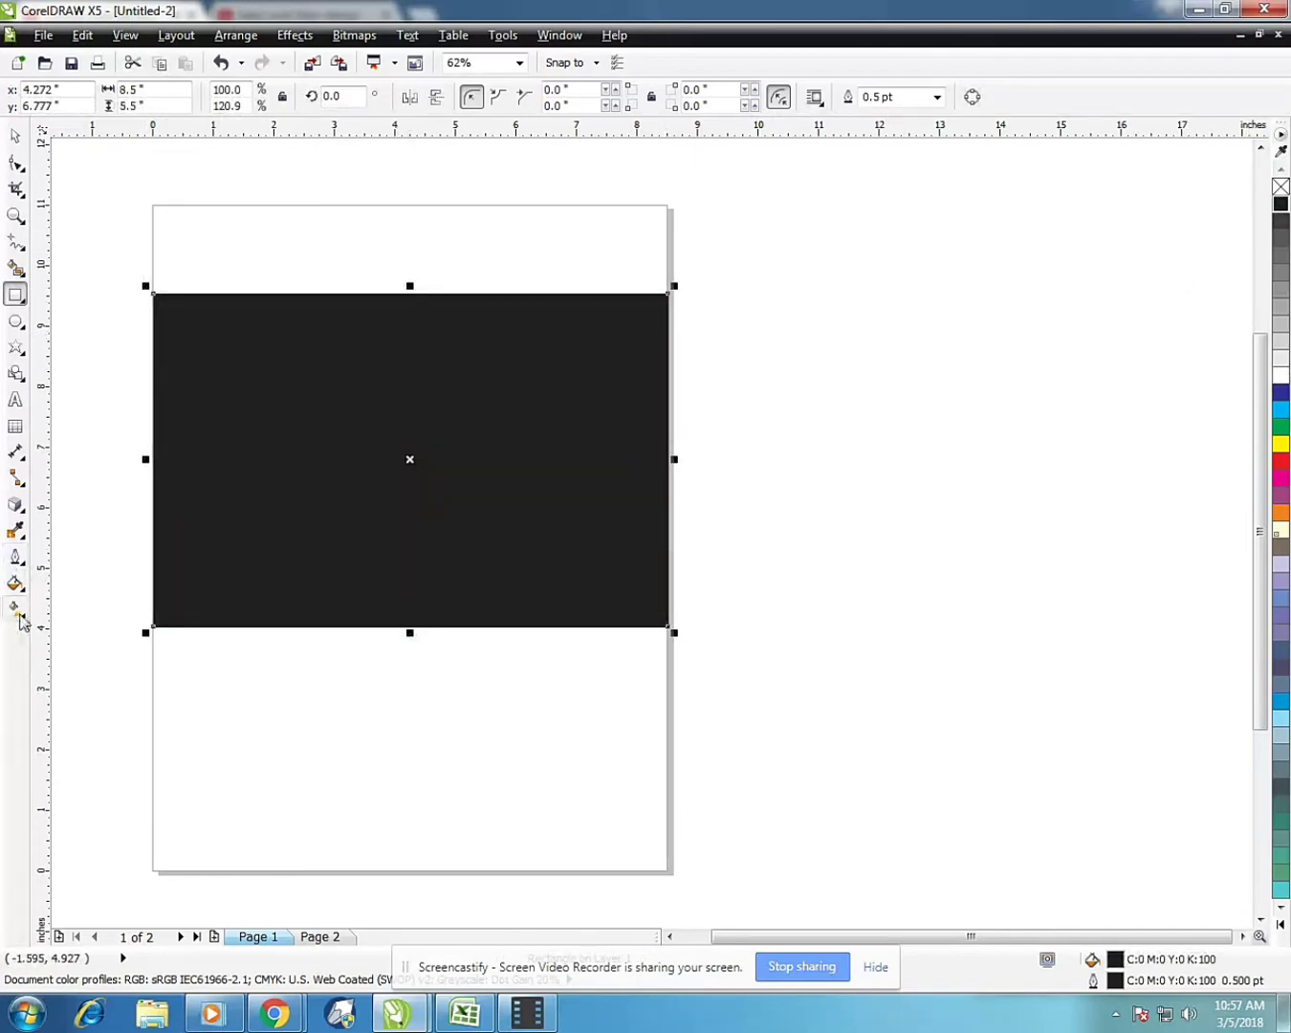
{"action": "left_click", "coordinate": [15, 608]}
{"action": "left_click", "coordinate": [91, 98]}
{"action": "left_click", "coordinate": [93, 155]}
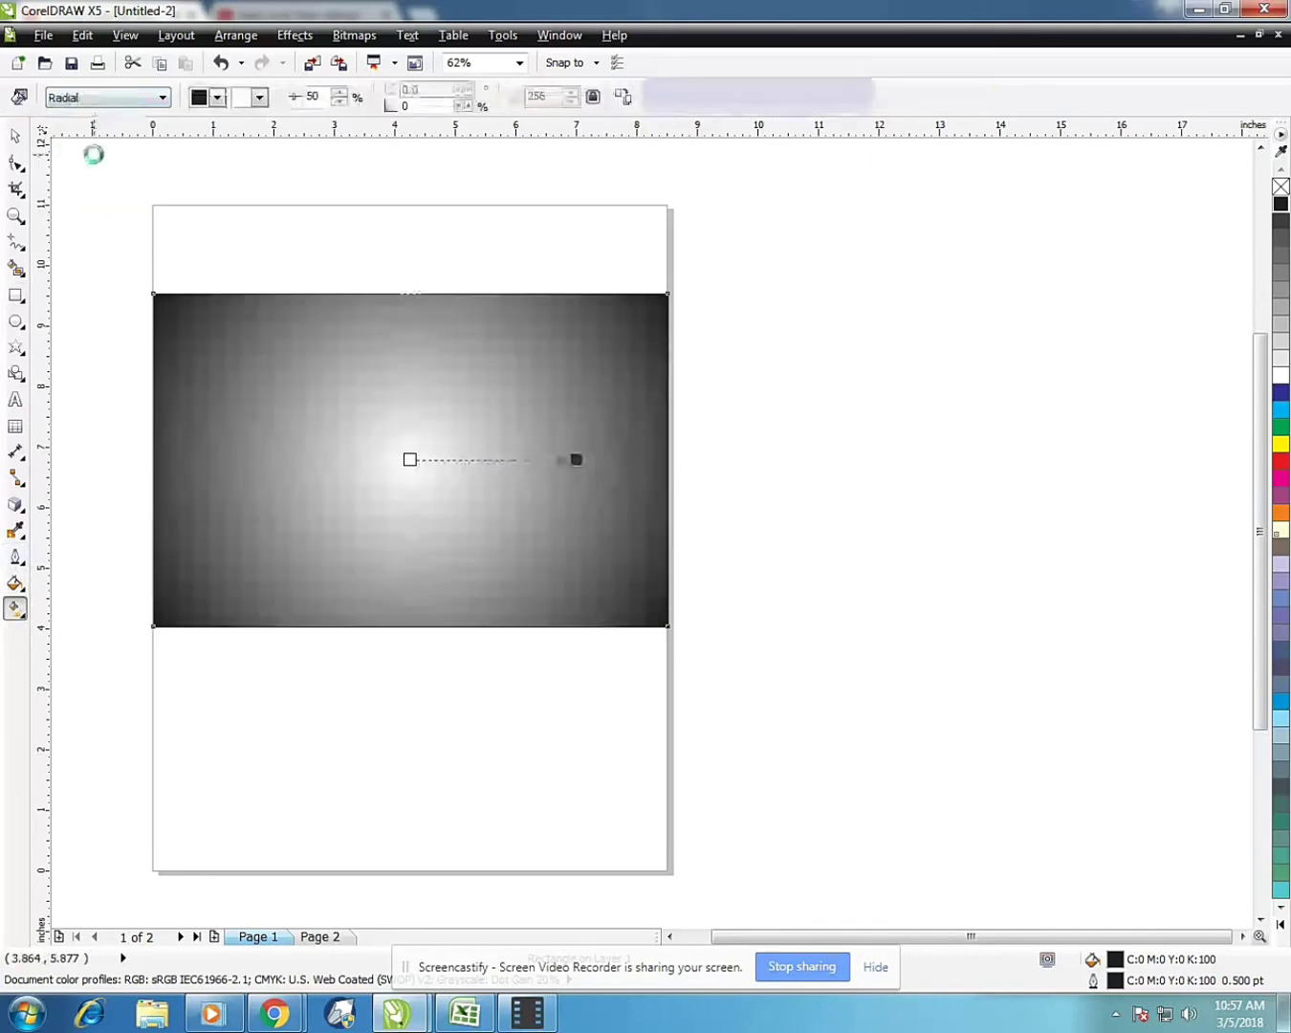
{"action": "left_click_drag", "start_coordinate": [576, 460], "coordinate": [667, 299]}
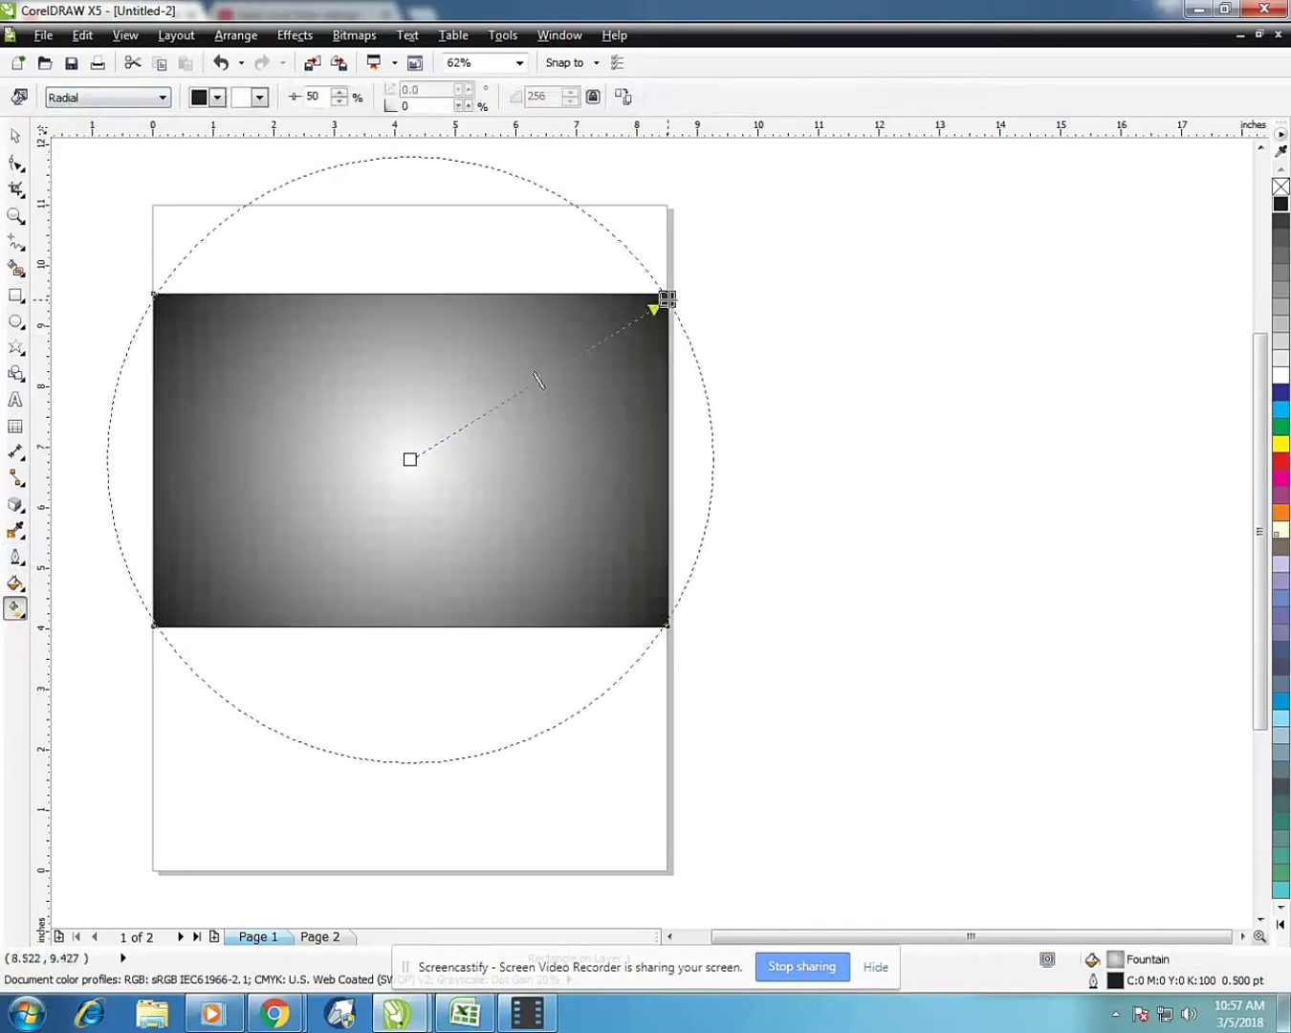
Return to Page 1 and send the gradient rectangle behind the ring
{"action": "key", "text": "Page_Down"}
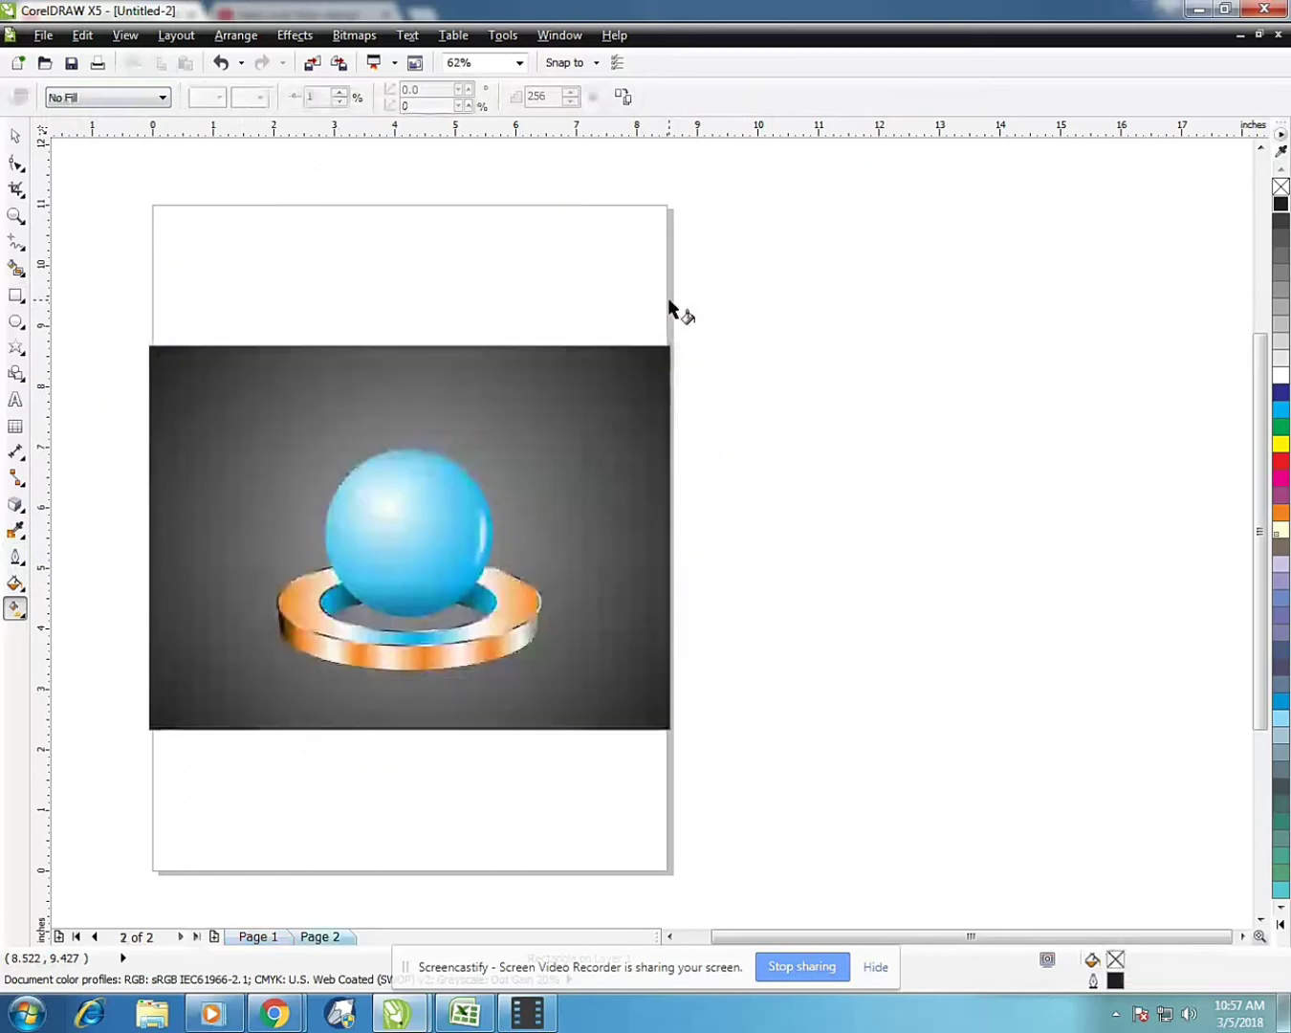
{"action": "left_click", "coordinate": [257, 937]}
{"action": "scroll", "coordinate": [489, 420], "scroll_direction": "down", "scroll_amount": 1}
{"action": "left_click", "coordinate": [524, 400]}
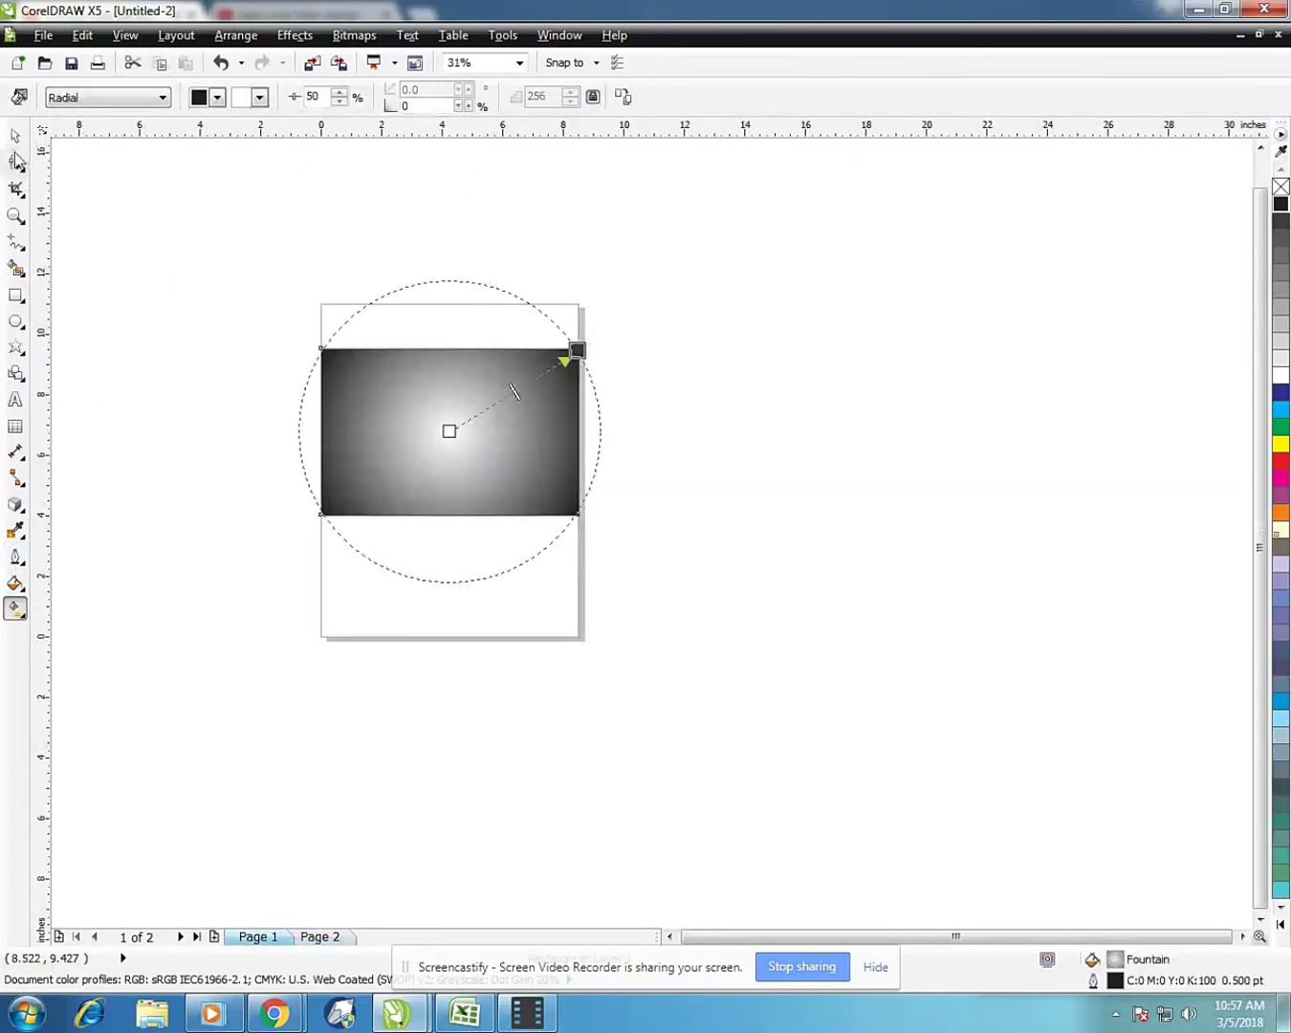
{"action": "left_click", "coordinate": [15, 136]}
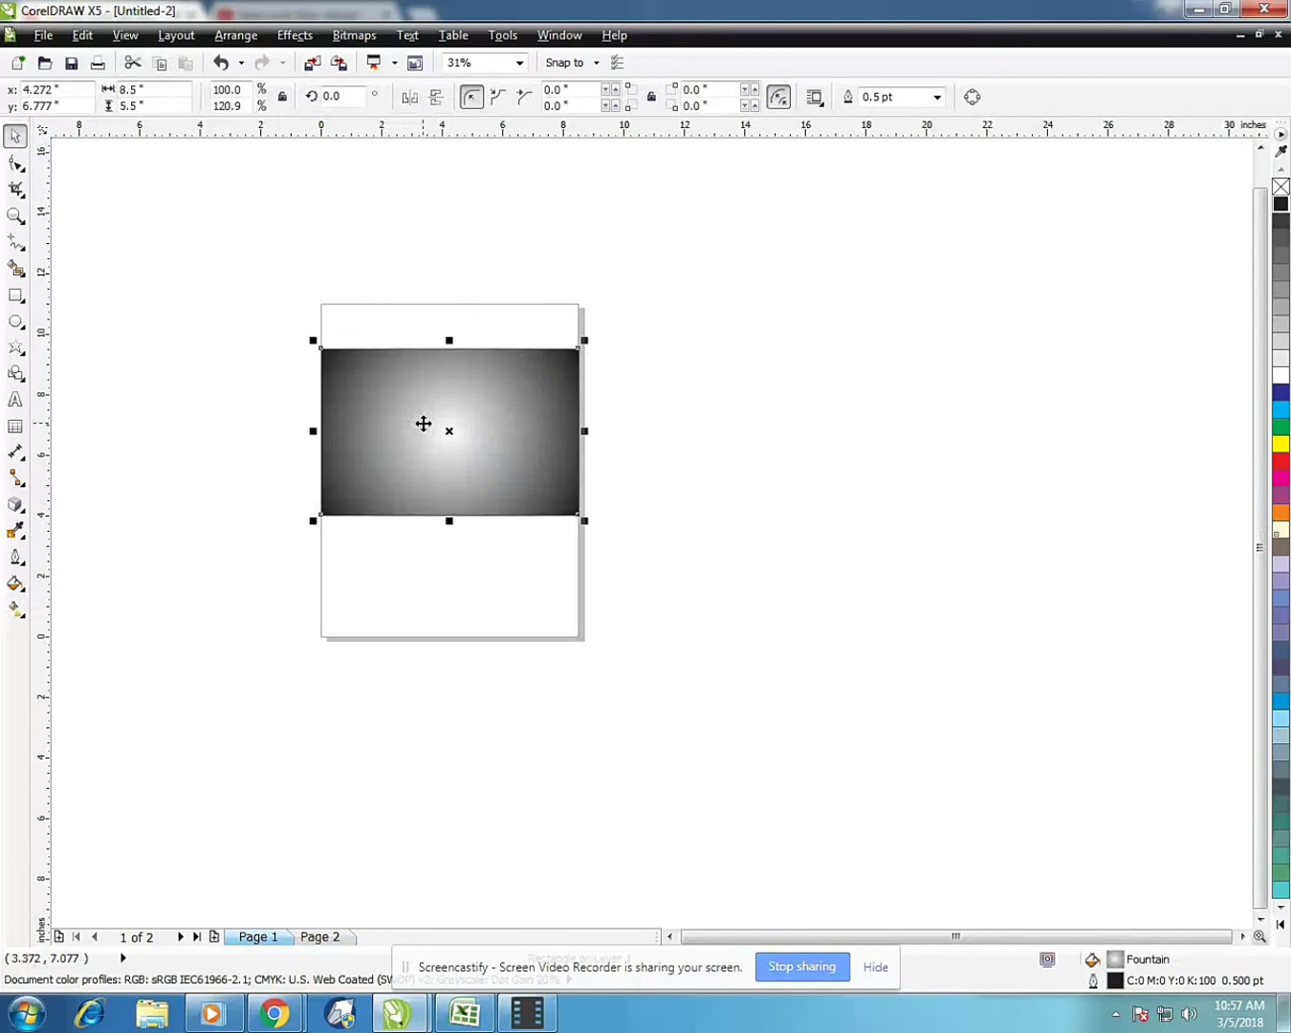
{"action": "key", "text": "ctrl+v"}
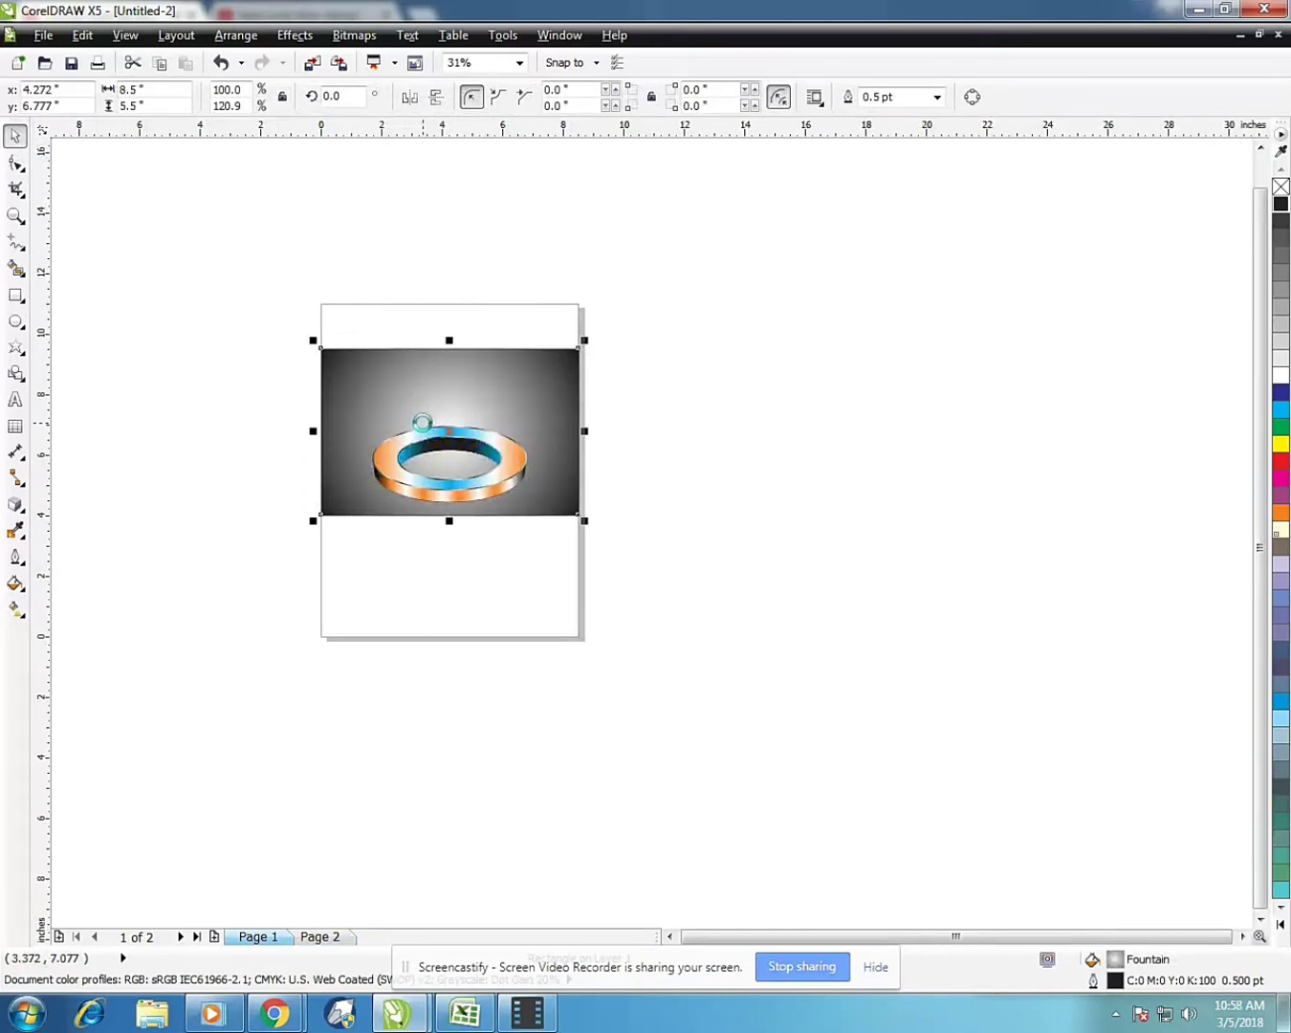
Darken the background rectangle's radial gradient with a darker gray palette swatch
{"action": "left_click", "coordinate": [180, 221]}
{"action": "scroll", "coordinate": [341, 381], "scroll_direction": "up", "scroll_amount": 1}
{"action": "scroll", "coordinate": [425, 438], "scroll_direction": "up", "scroll_amount": 1}
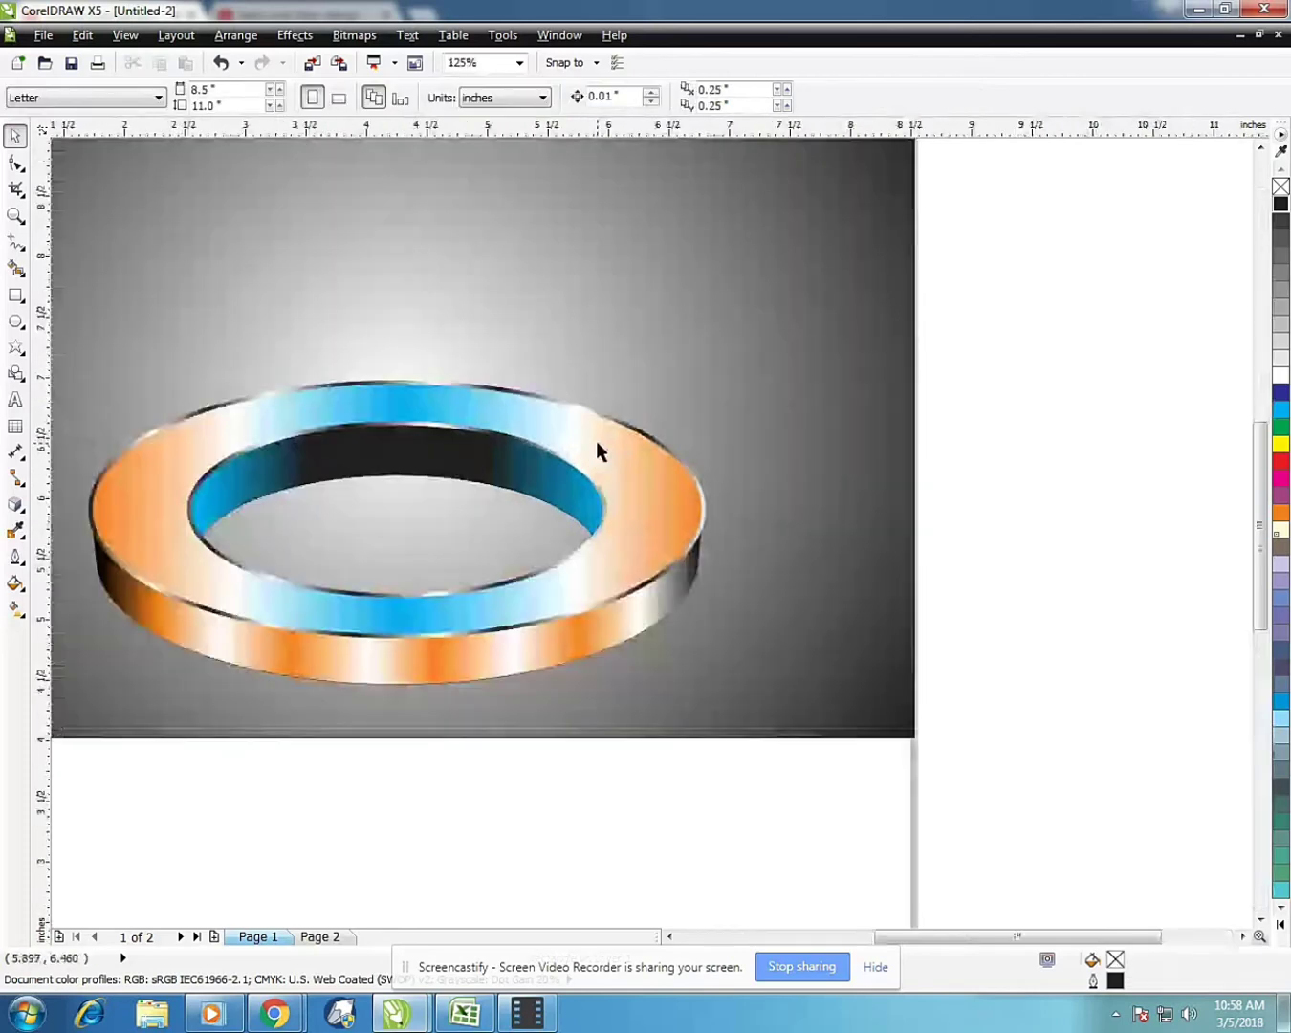
{"action": "scroll", "coordinate": [639, 649], "scroll_direction": "down", "scroll_amount": 1}
{"action": "left_click", "coordinate": [648, 489]}
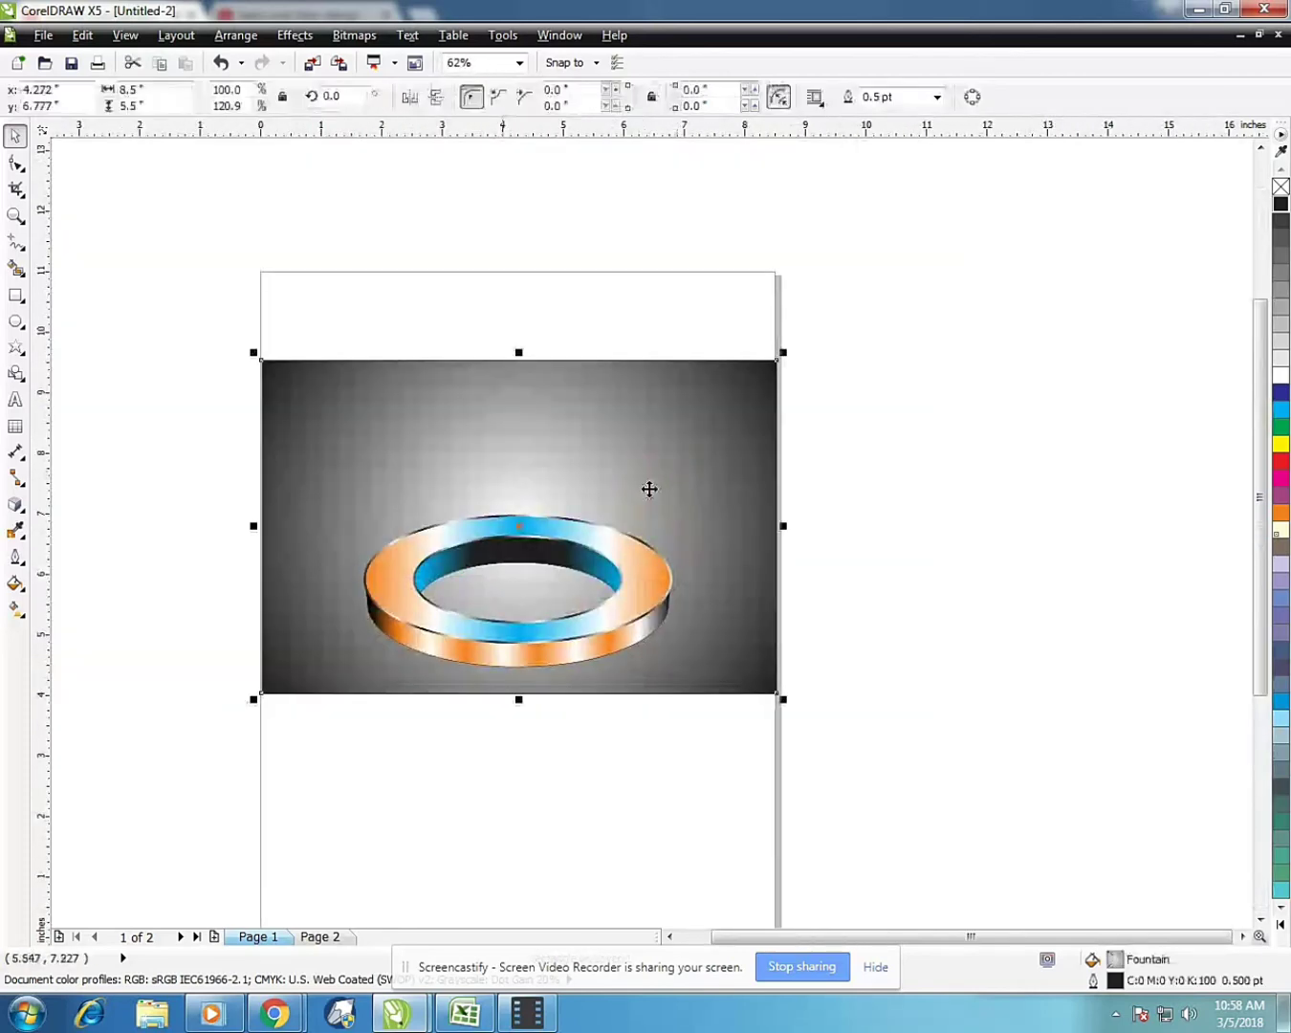
{"action": "left_click", "coordinate": [14, 610]}
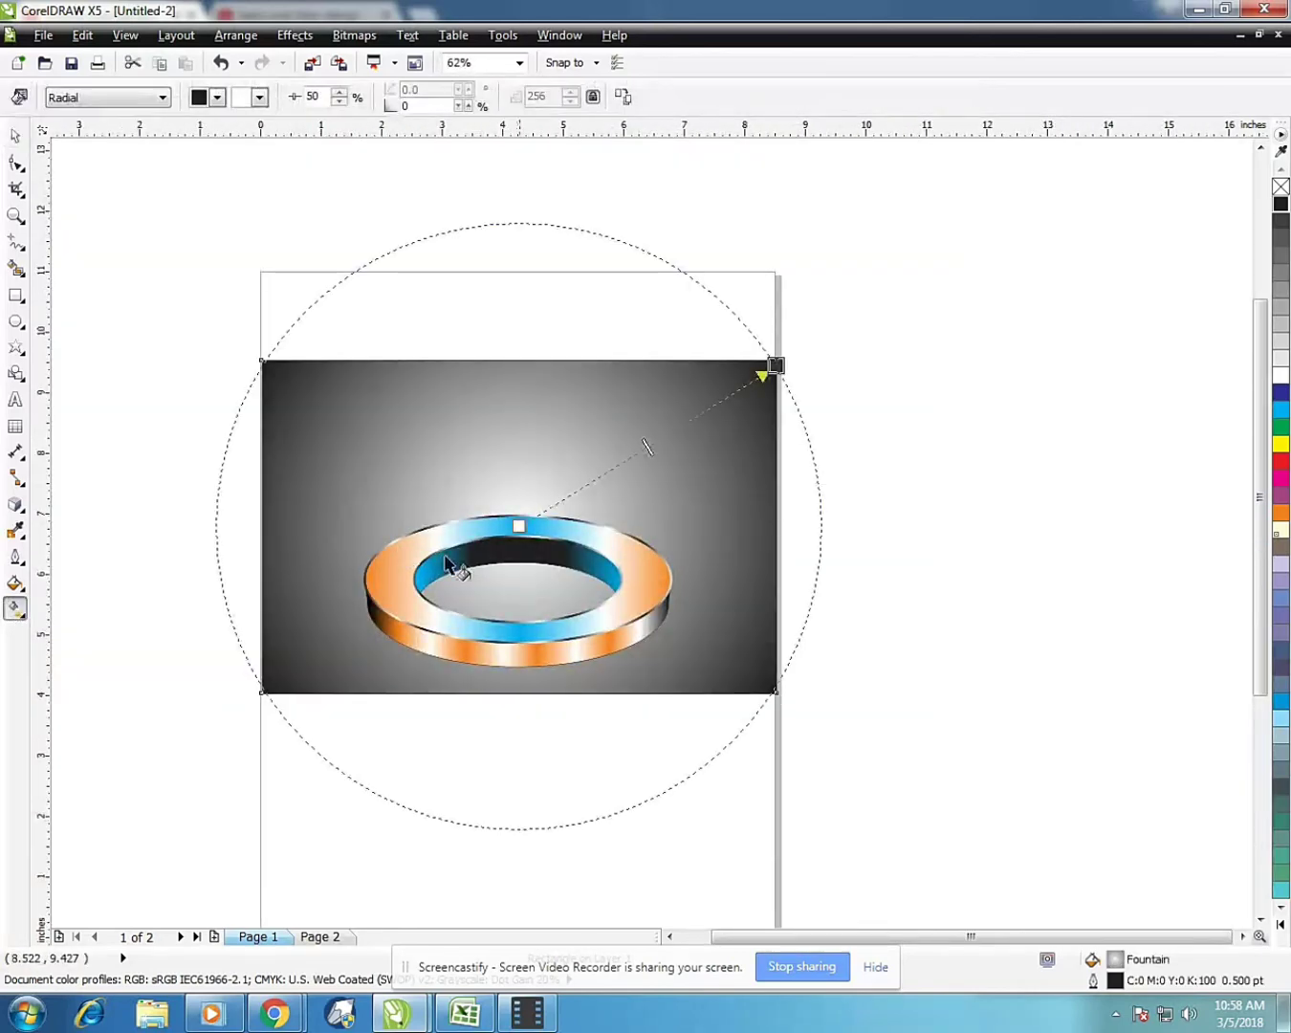
{"action": "left_click", "coordinate": [1283, 357]}
{"action": "left_click", "coordinate": [994, 547]}
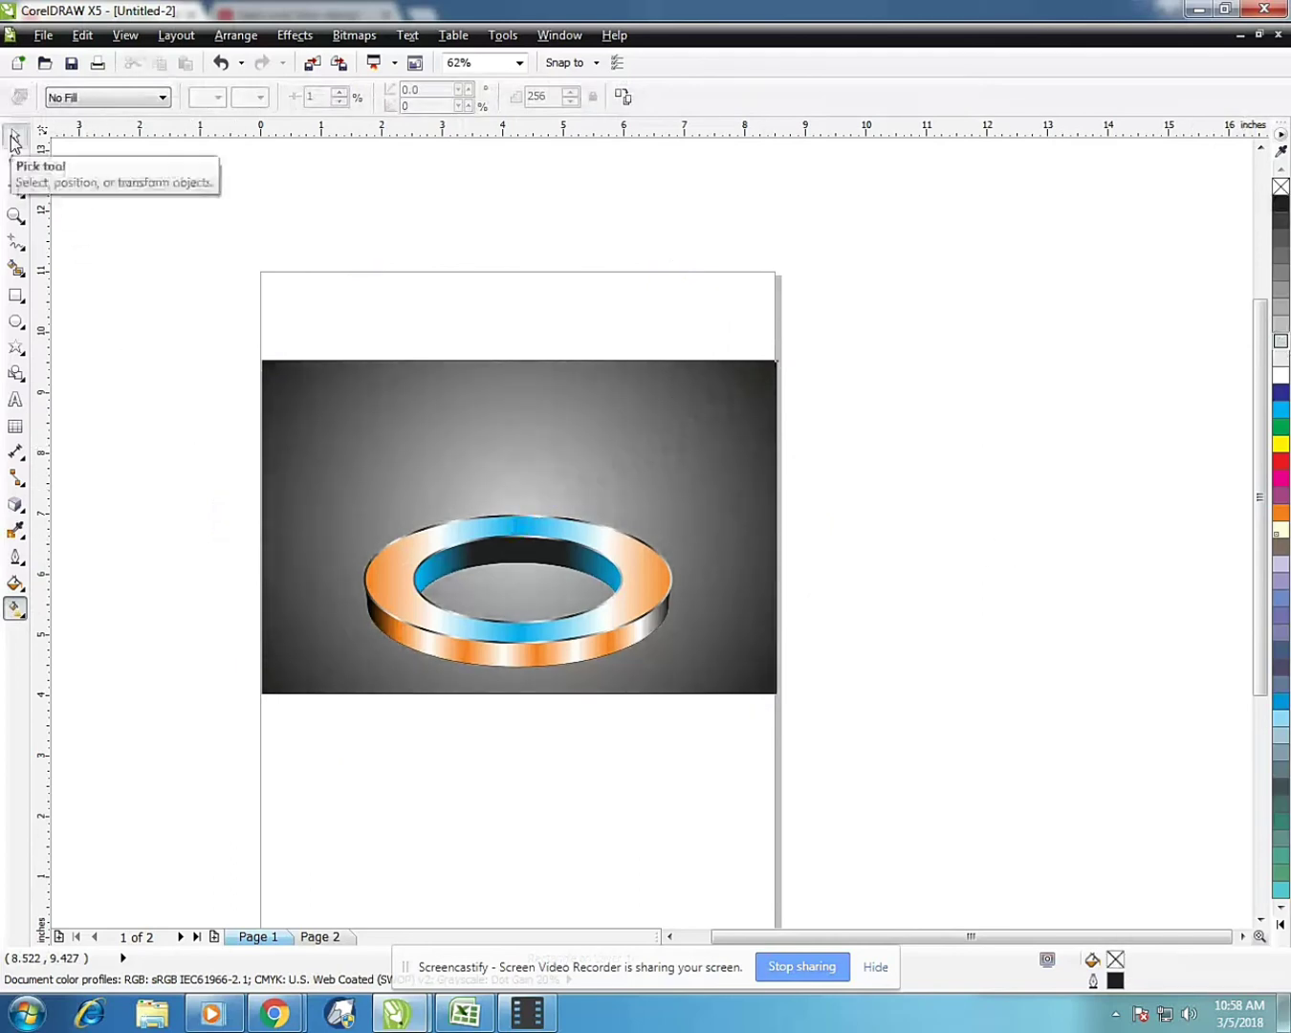
Marquee-select all the ring pieces and group them into one object
{"action": "left_click", "coordinate": [14, 138]}
{"action": "left_click_drag", "start_coordinate": [174, 413], "coordinate": [1033, 780]}
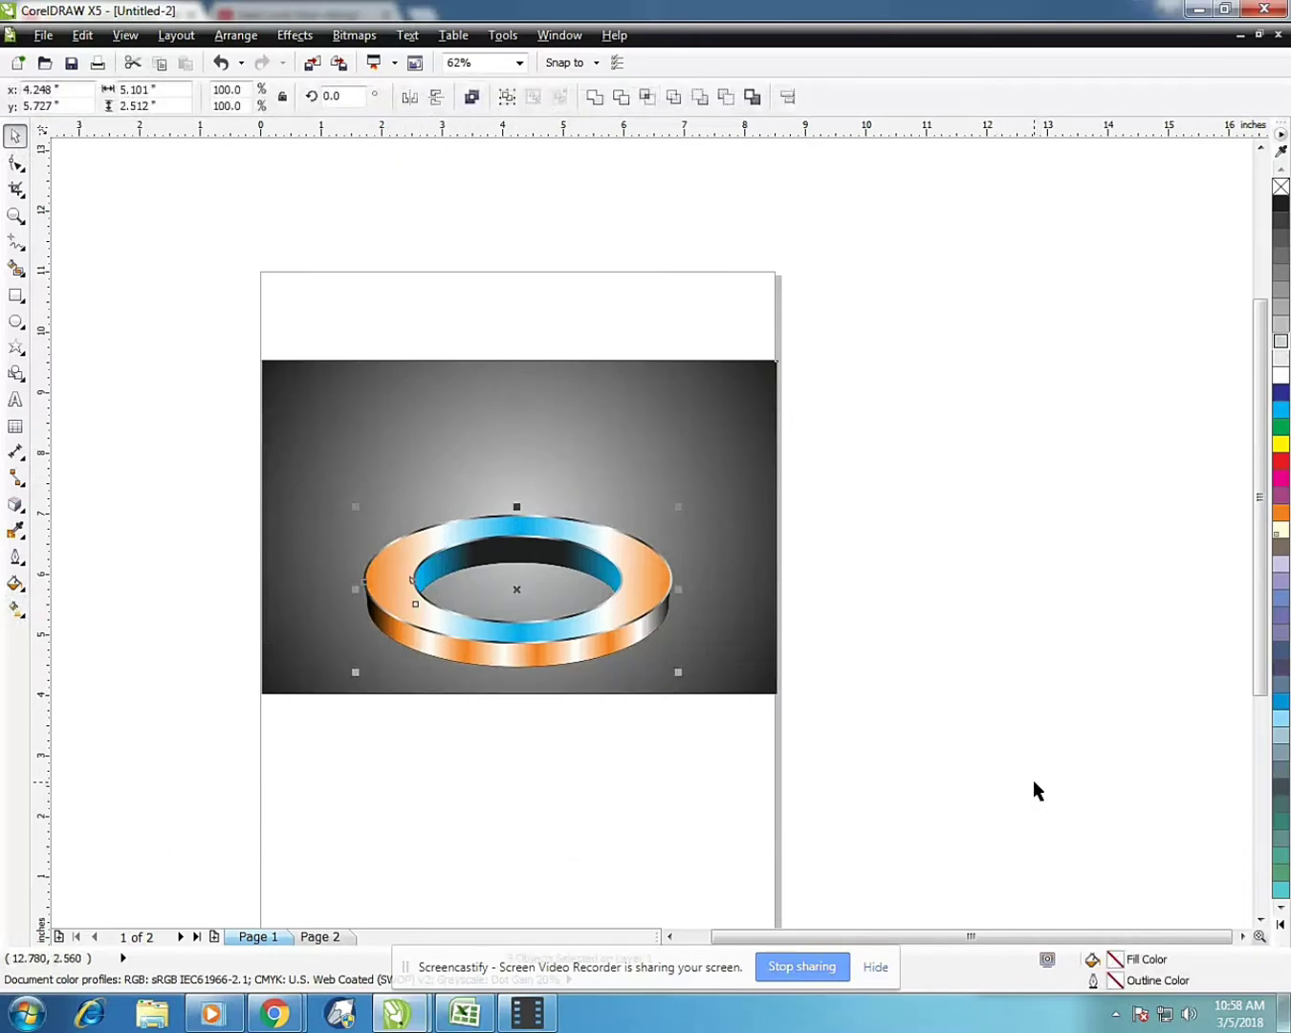
{"action": "right_click", "coordinate": [633, 572]}
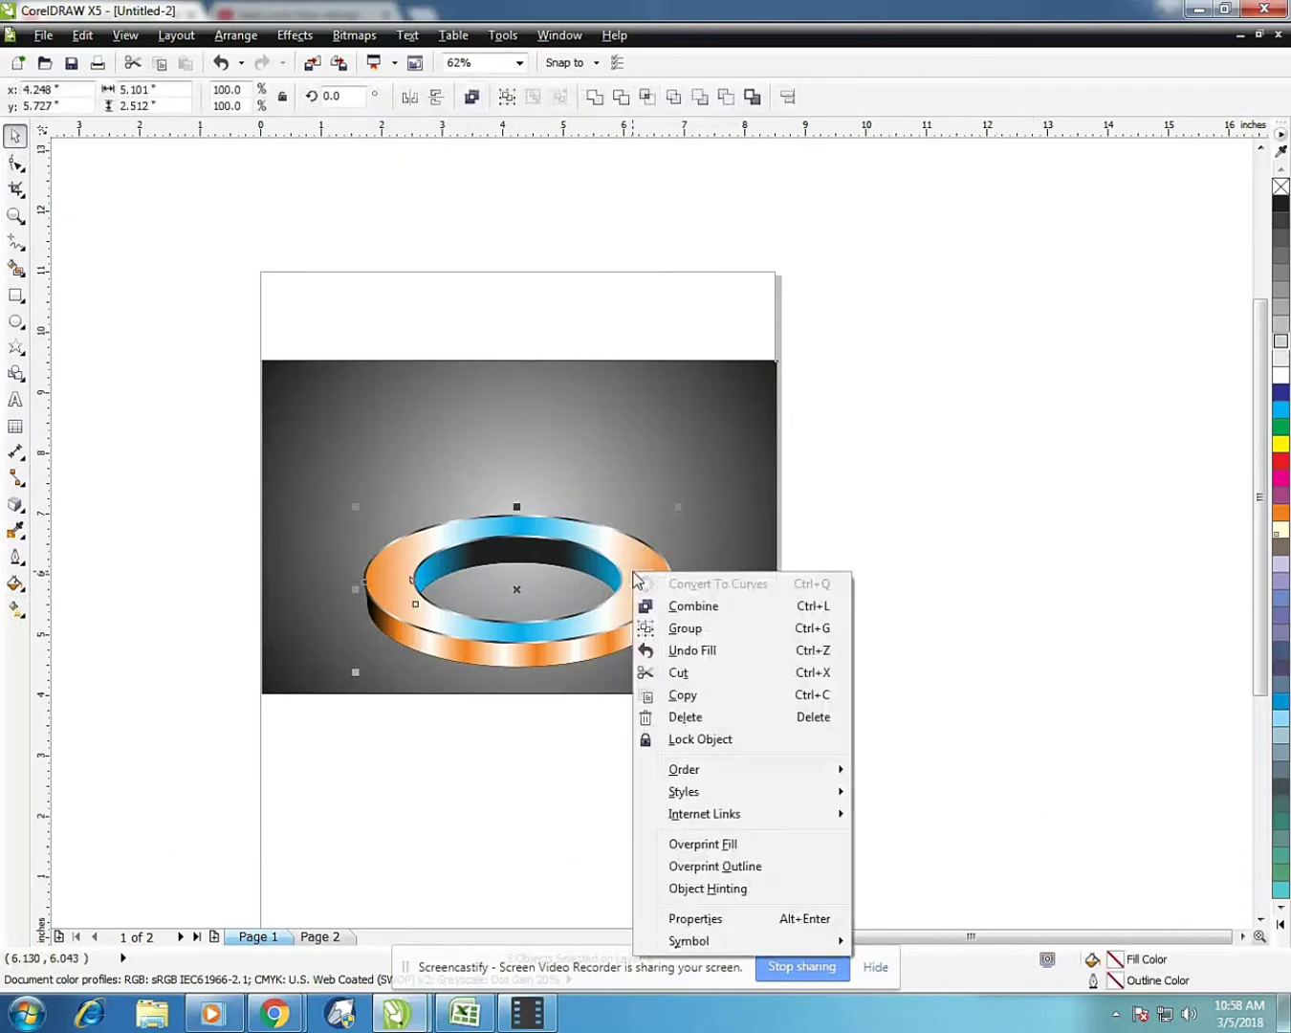
{"action": "left_click", "coordinate": [689, 629]}
{"action": "key", "text": "Escape"}
{"action": "scroll", "coordinate": [575, 579], "scroll_direction": "up", "scroll_amount": 2}
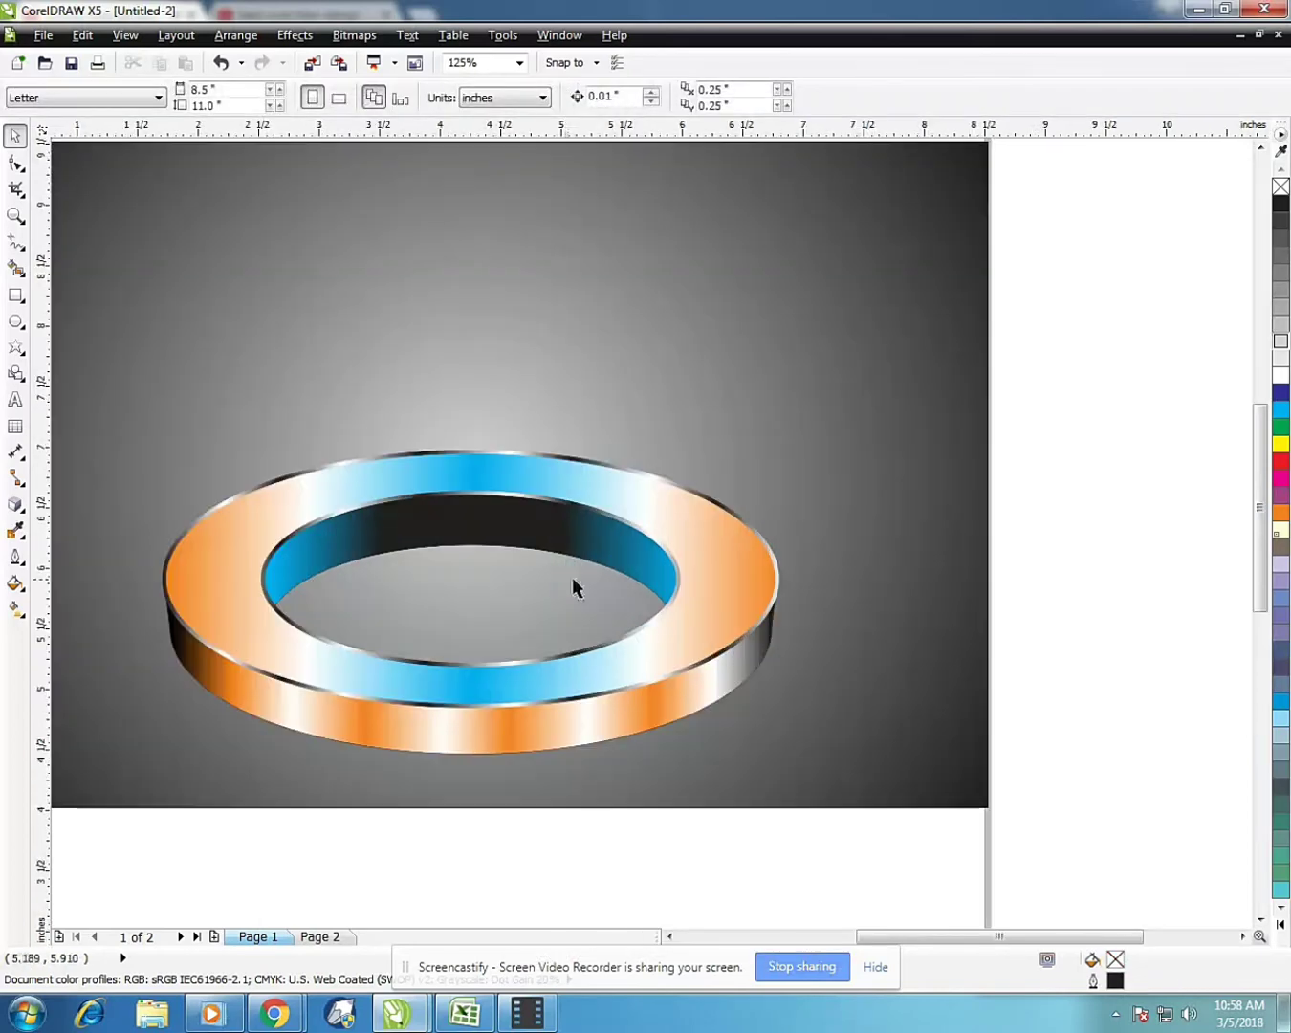
{"action": "scroll", "coordinate": [528, 639], "scroll_direction": "down", "scroll_amount": 2}
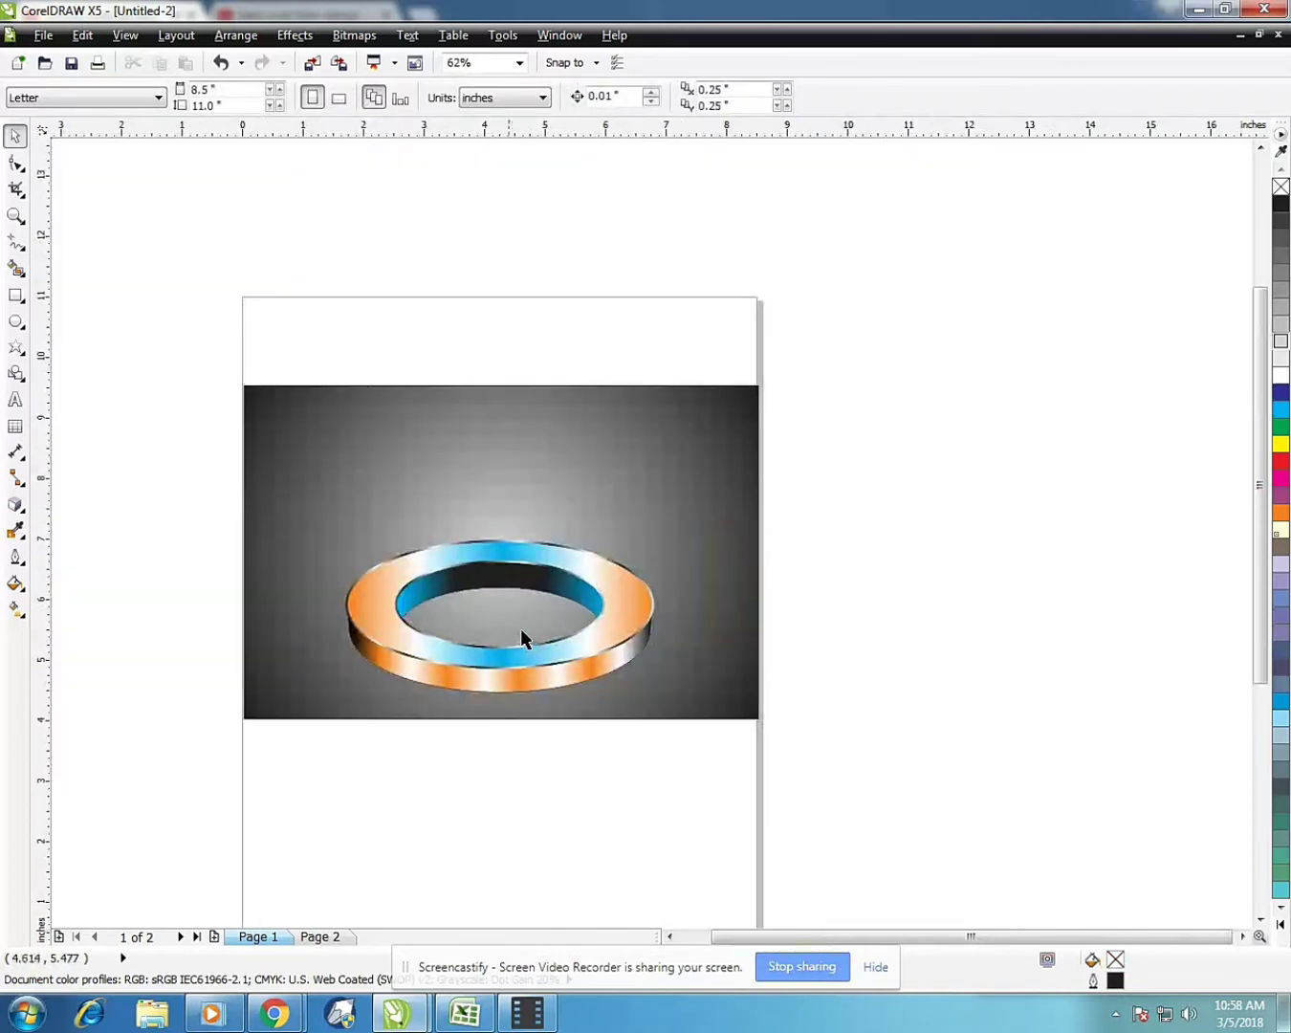
Draw a circle above the ring and centre it horizontally on the ring
{"action": "left_click", "coordinate": [15, 323]}
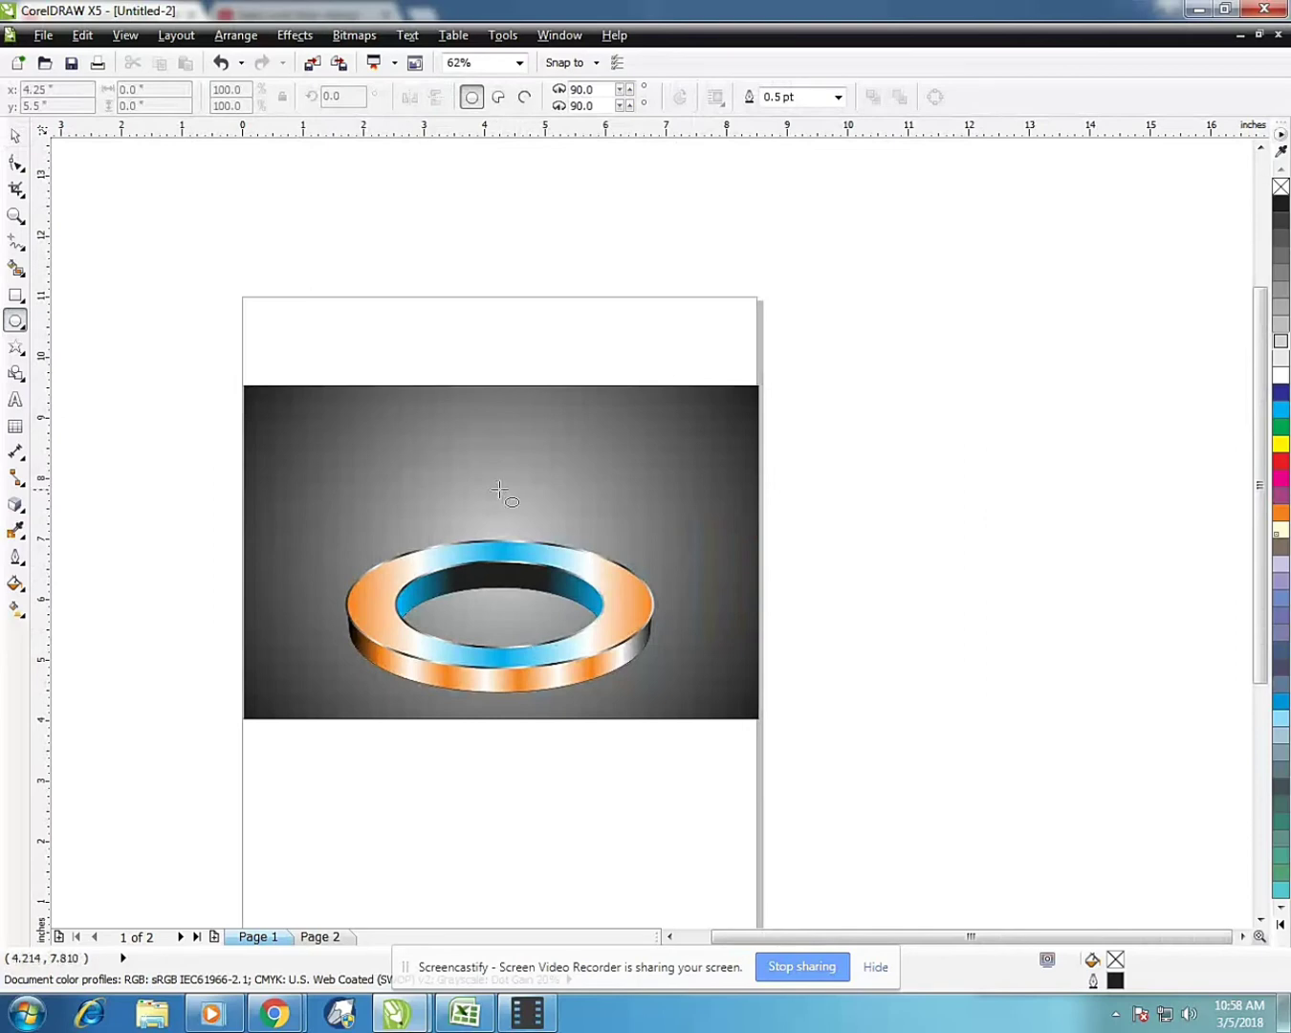
{"action": "left_click_drag", "start_coordinate": [436, 446], "coordinate": [617, 602]}
{"action": "left_click", "coordinate": [13, 137]}
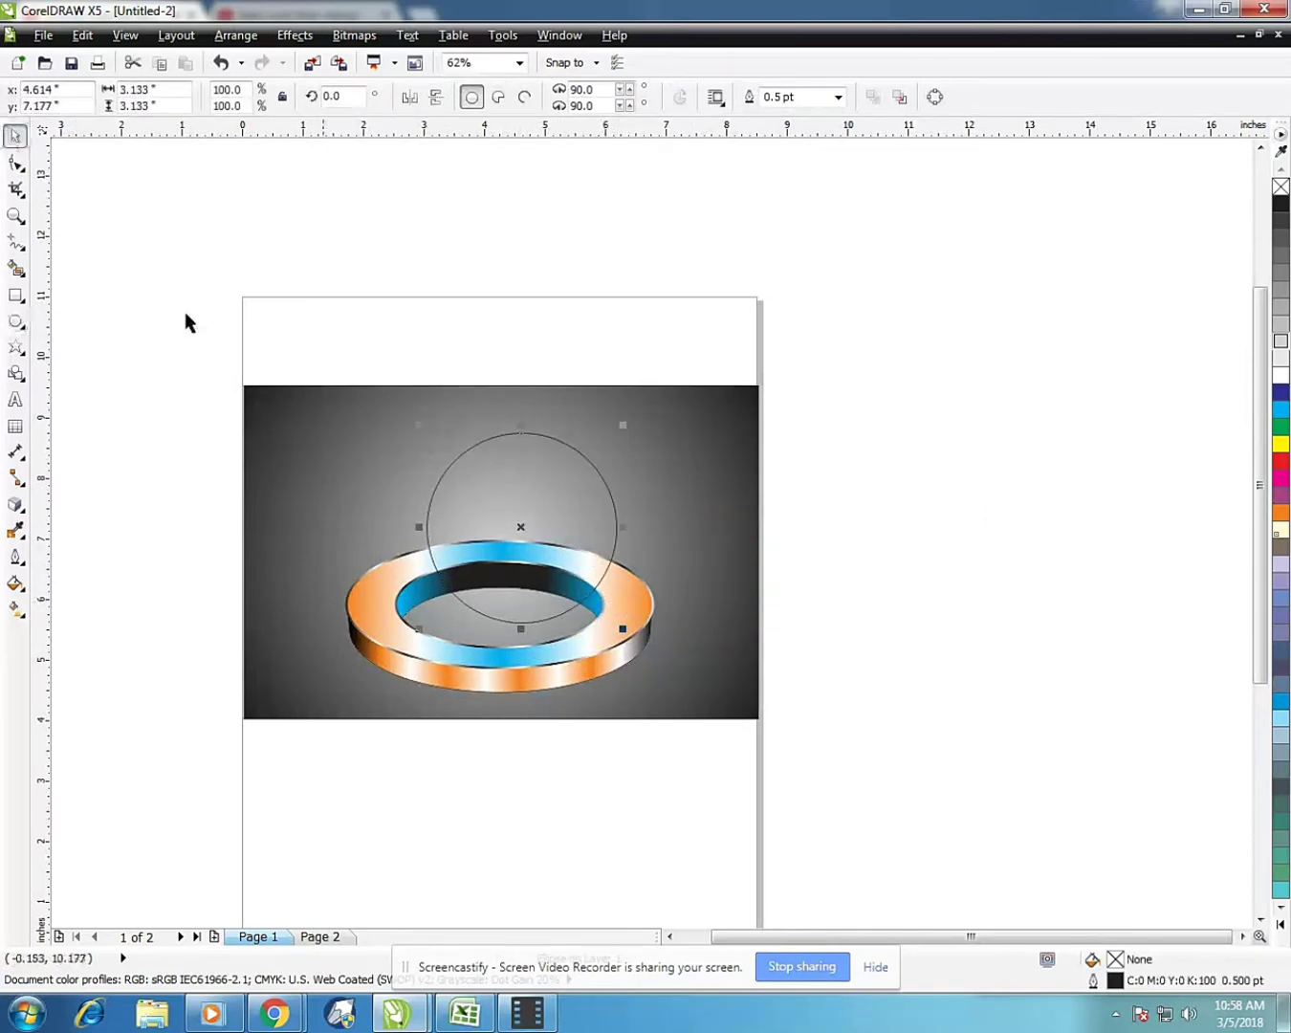
{"action": "left_click", "coordinate": [620, 643]}
{"action": "left_click", "coordinate": [611, 546]}
{"action": "left_click", "coordinate": [643, 638], "text": "shift"}
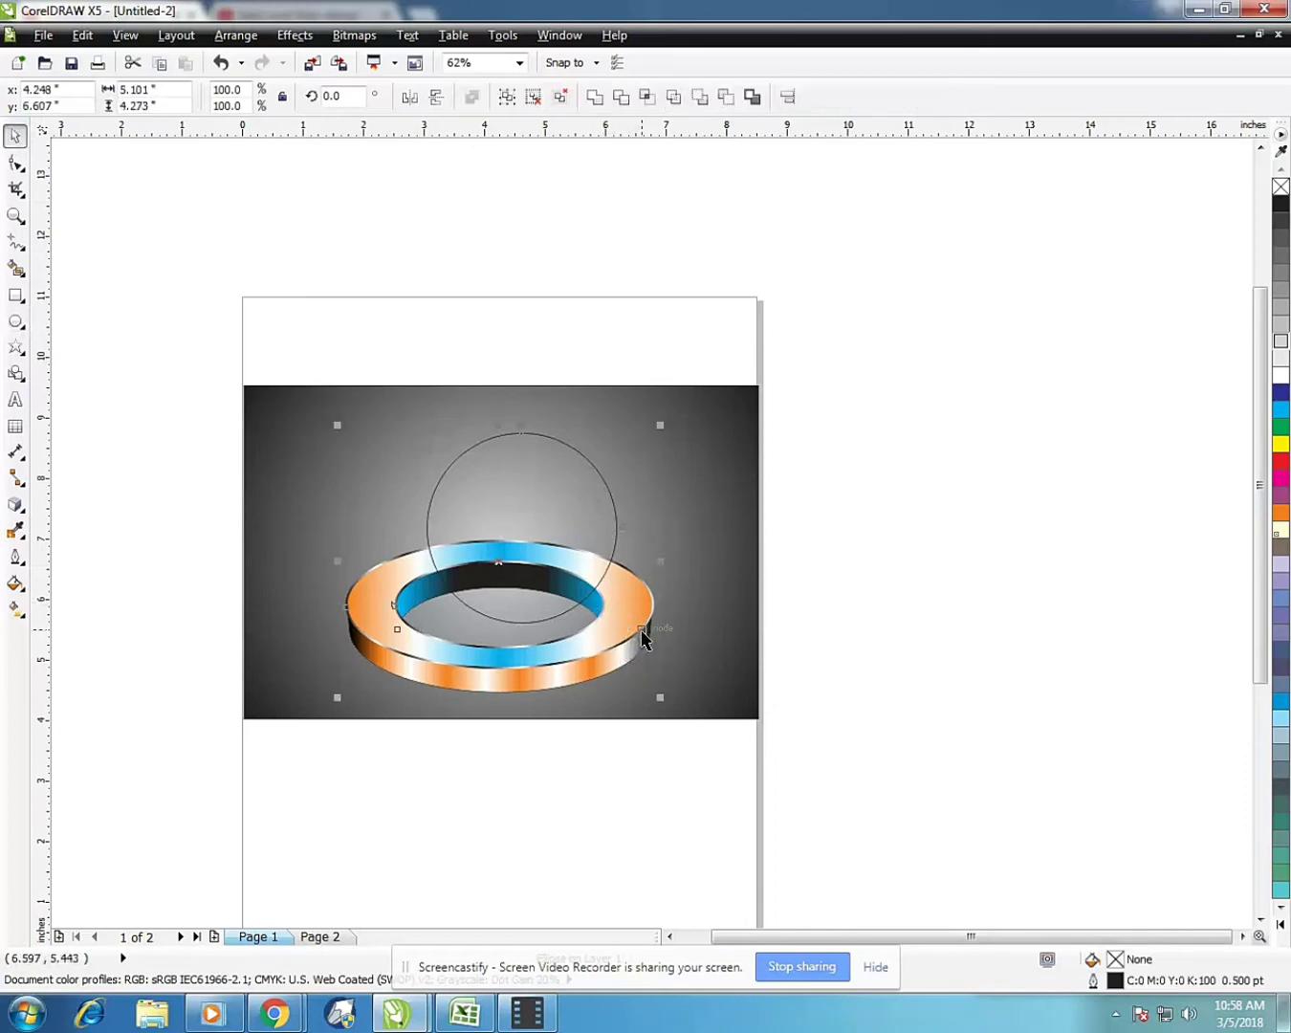
{"action": "key", "text": "c"}
{"action": "key", "text": "Escape"}
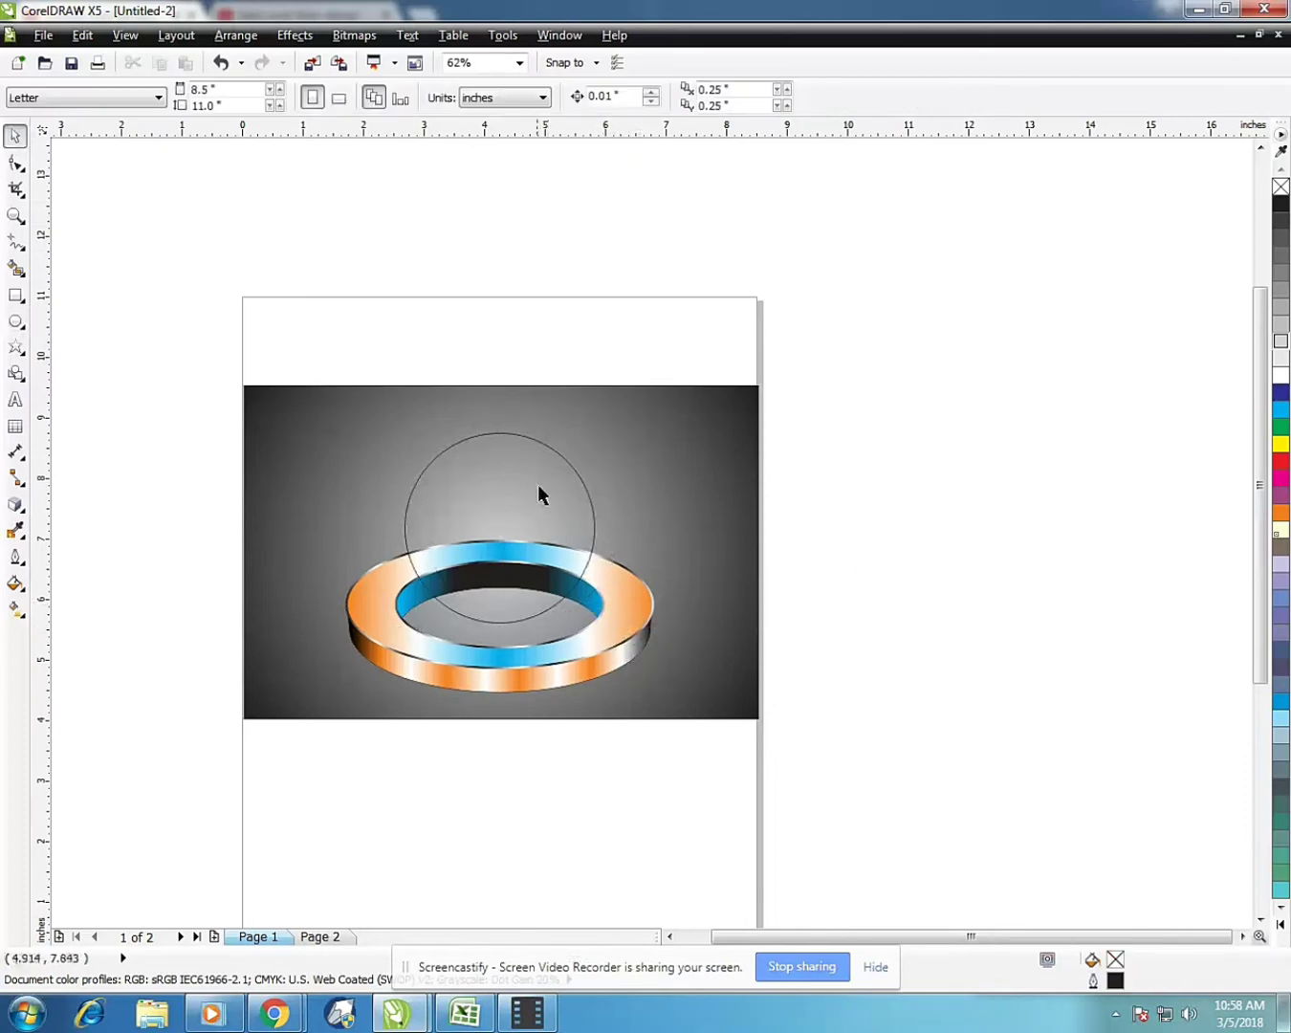
Fill the circle solid cyan and remove its outline
{"action": "left_click", "coordinate": [544, 486]}
{"action": "left_click", "coordinate": [1280, 409]}
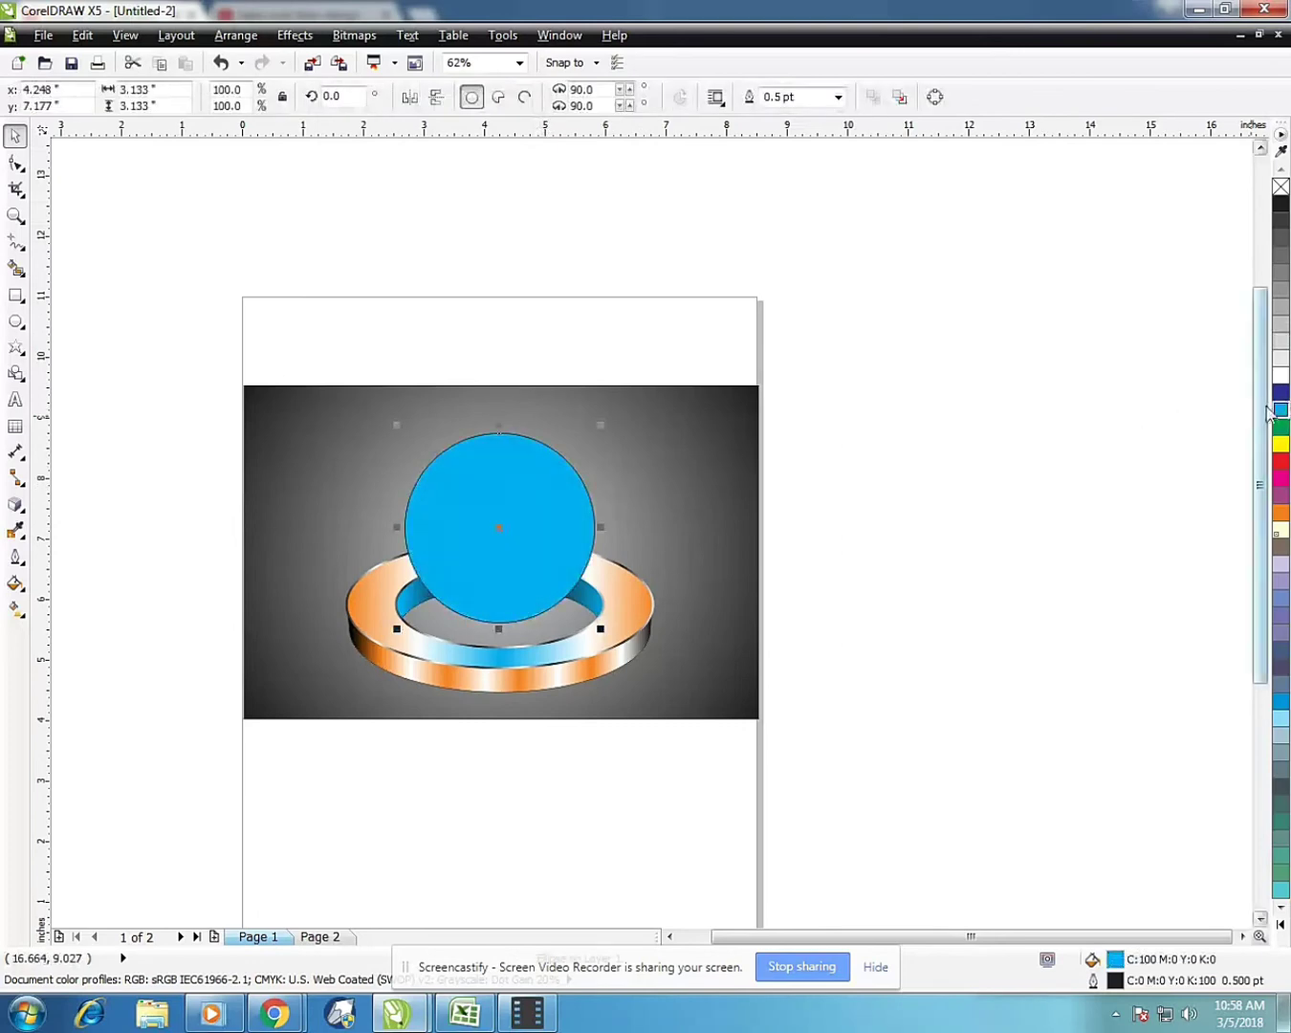
{"action": "right_click", "coordinate": [1280, 186]}
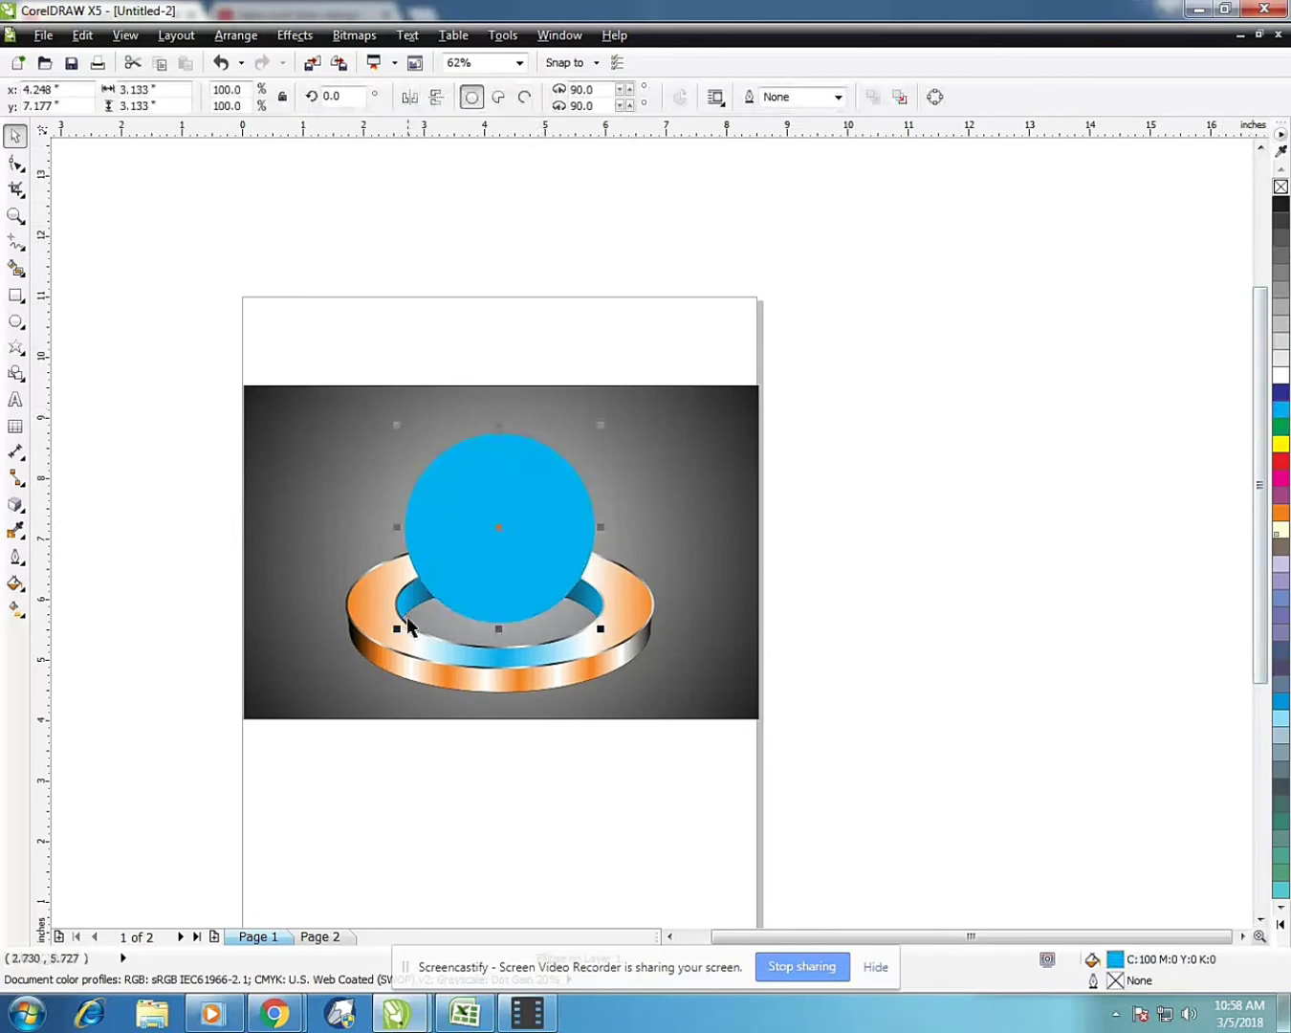
{"action": "scroll", "coordinate": [474, 558], "scroll_direction": "up", "scroll_amount": 2}
Give the circle a radial gradient with its white centre moved up-left and radius shrunk
{"action": "left_click", "coordinate": [19, 610]}
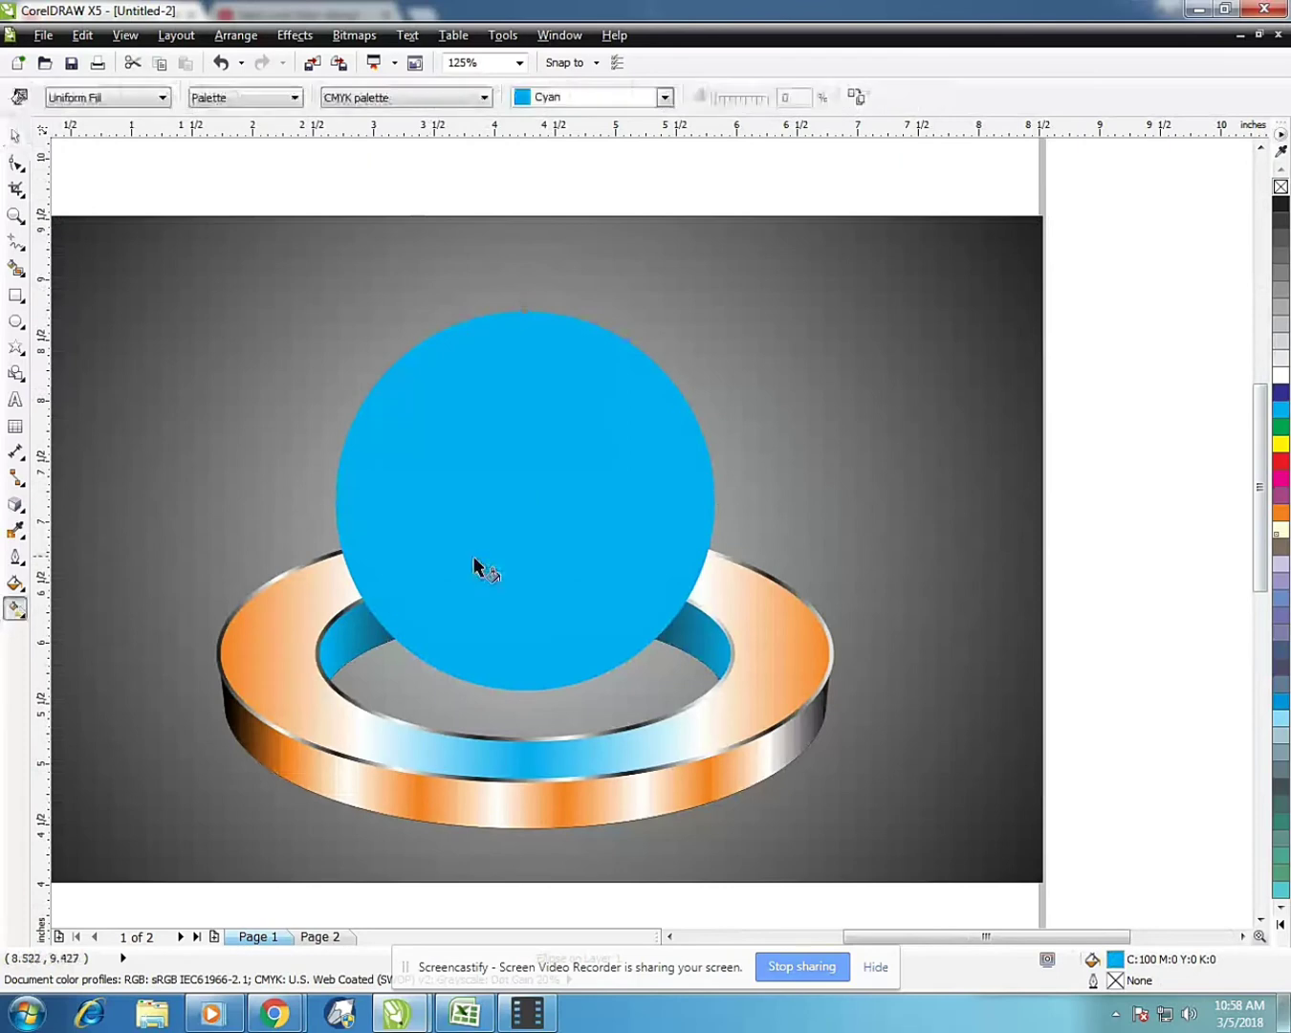
{"action": "left_click", "coordinate": [142, 103]}
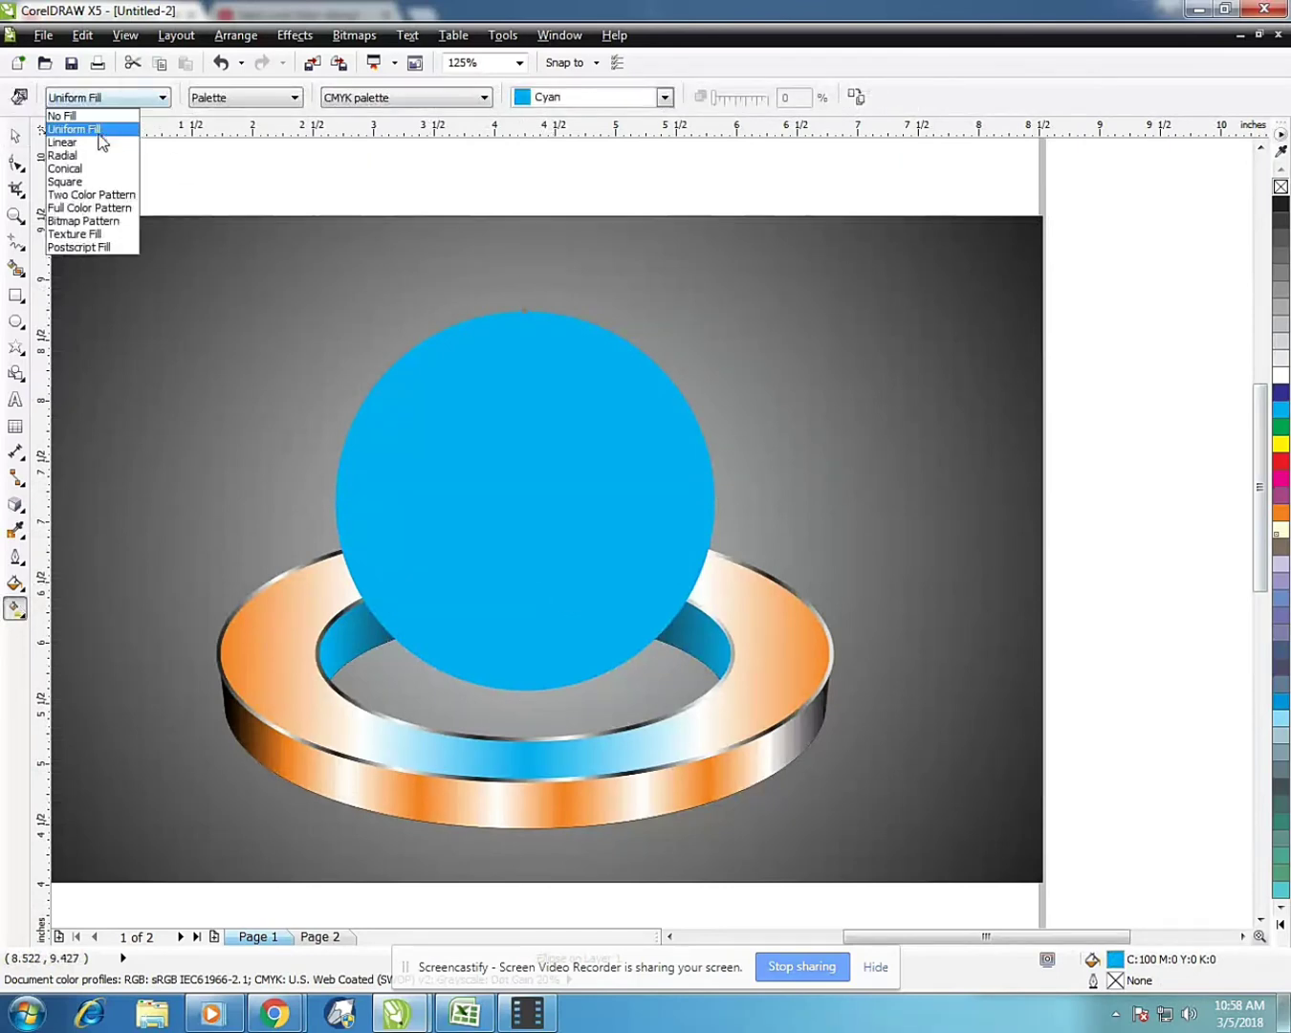
{"action": "left_click", "coordinate": [71, 155]}
{"action": "left_click_drag", "start_coordinate": [524, 498], "coordinate": [476, 439]}
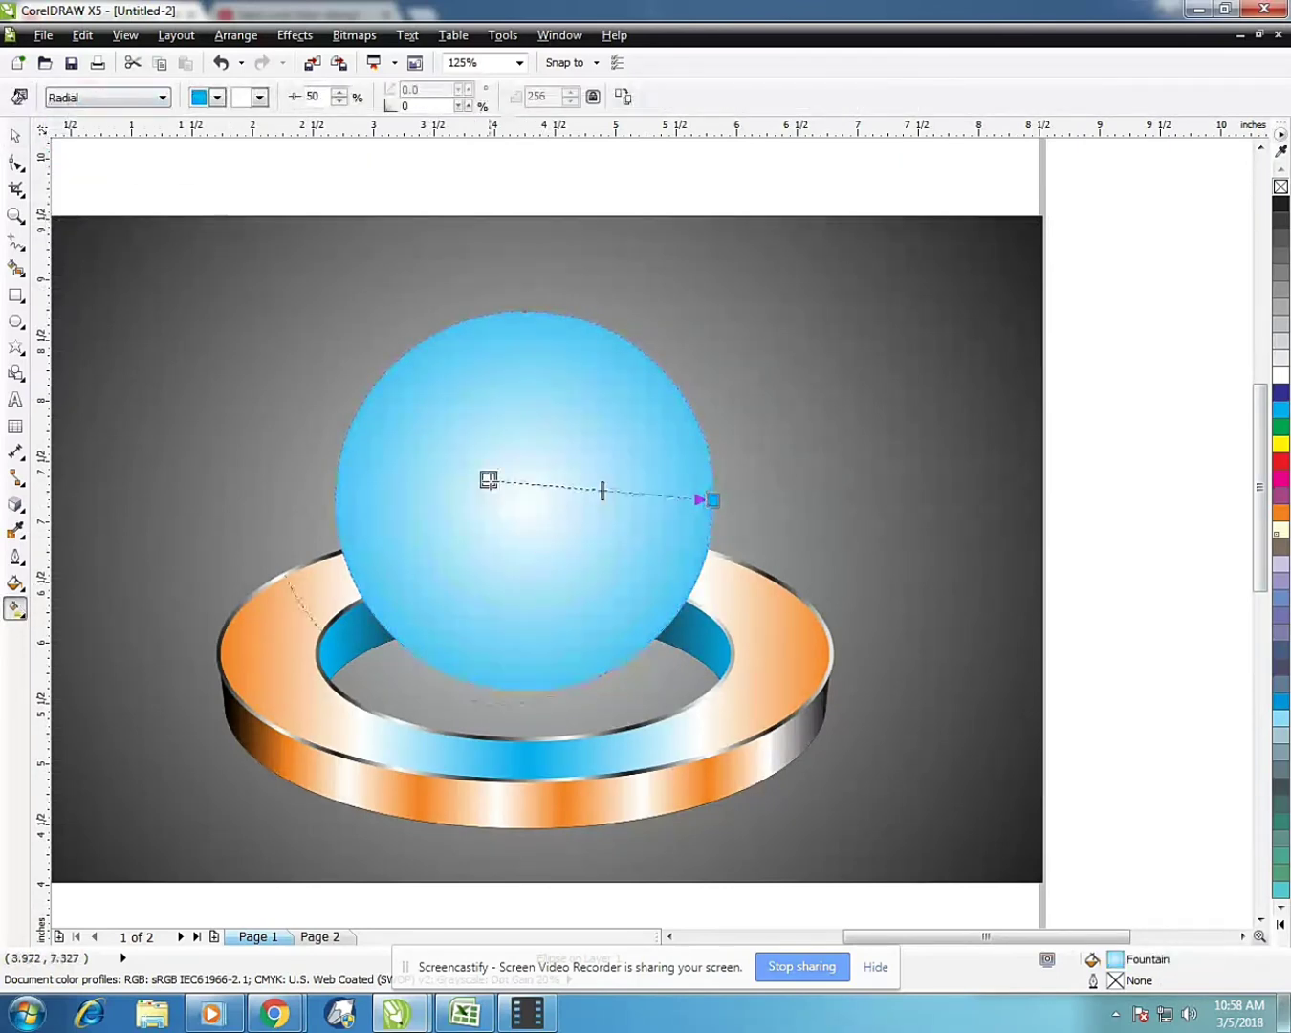
{"action": "mouse_move", "coordinate": [712, 499]}
{"action": "left_mouse_down"}
{"action": "mouse_move", "coordinate": [681, 523]}
{"action": "mouse_move", "coordinate": [516, 532]}
{"action": "left_mouse_up"}
{"action": "scroll", "coordinate": [454, 524], "scroll_direction": "down", "scroll_amount": 1}
{"action": "scroll", "coordinate": [490, 527], "scroll_direction": "up", "scroll_amount": 1}
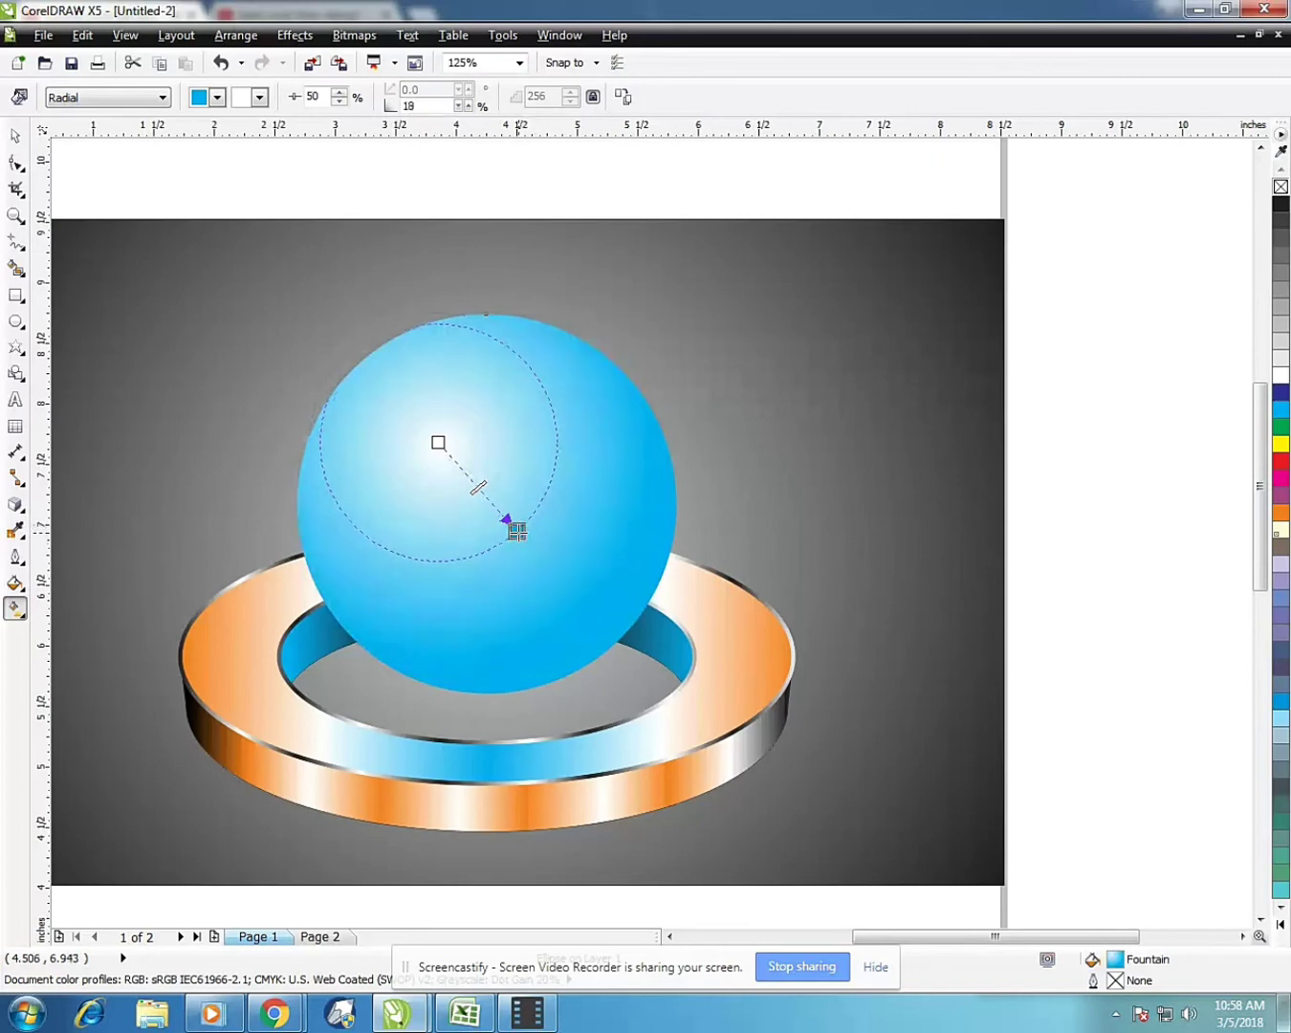
{"action": "left_click", "coordinate": [16, 138]}
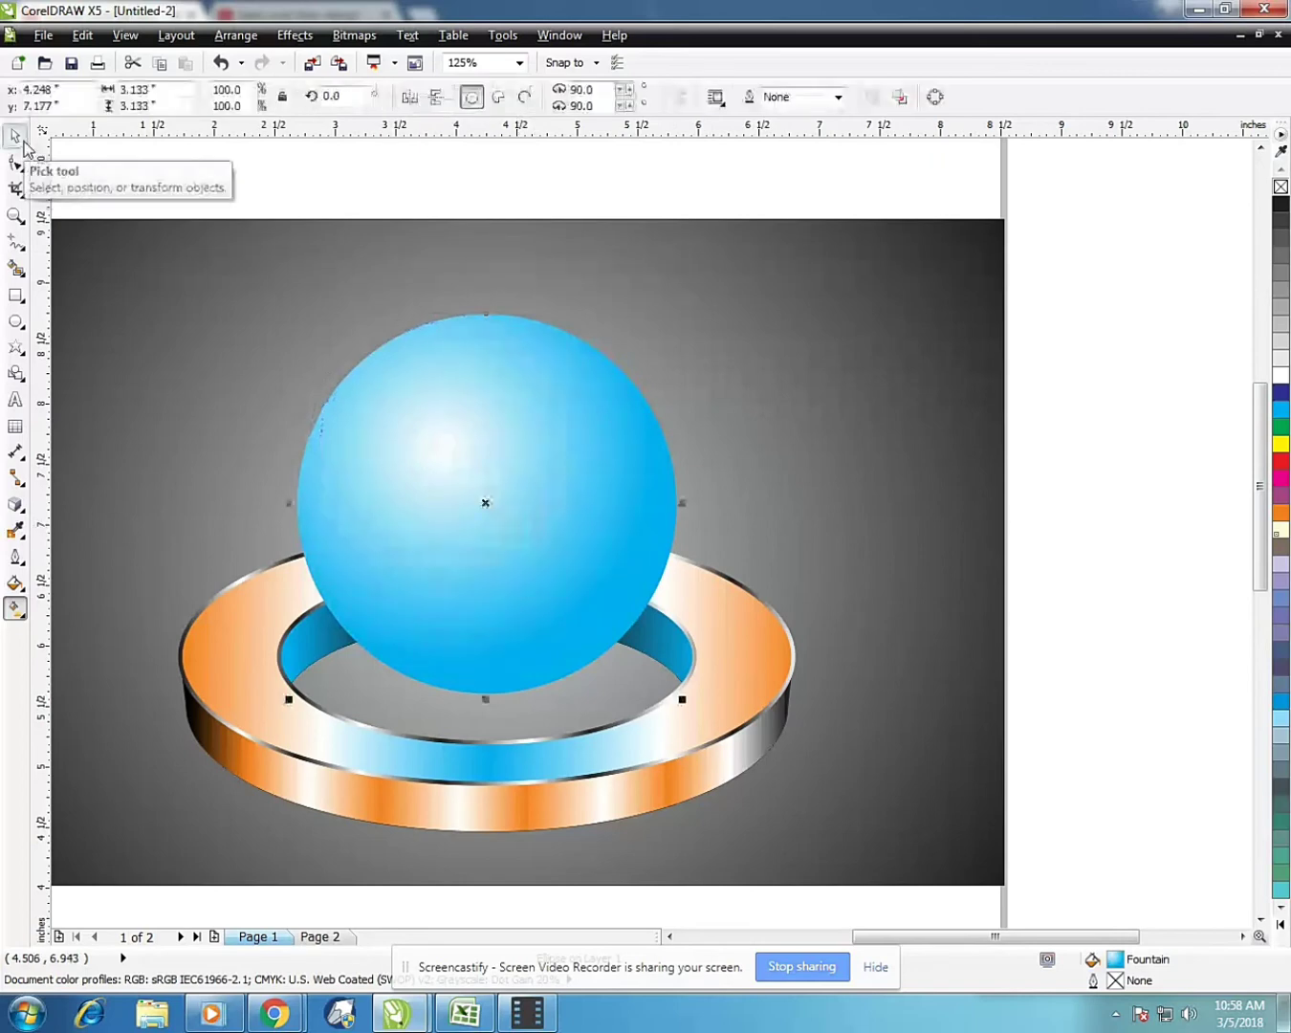
{"action": "left_click", "coordinate": [356, 173]}
{"action": "left_click", "coordinate": [485, 403]}
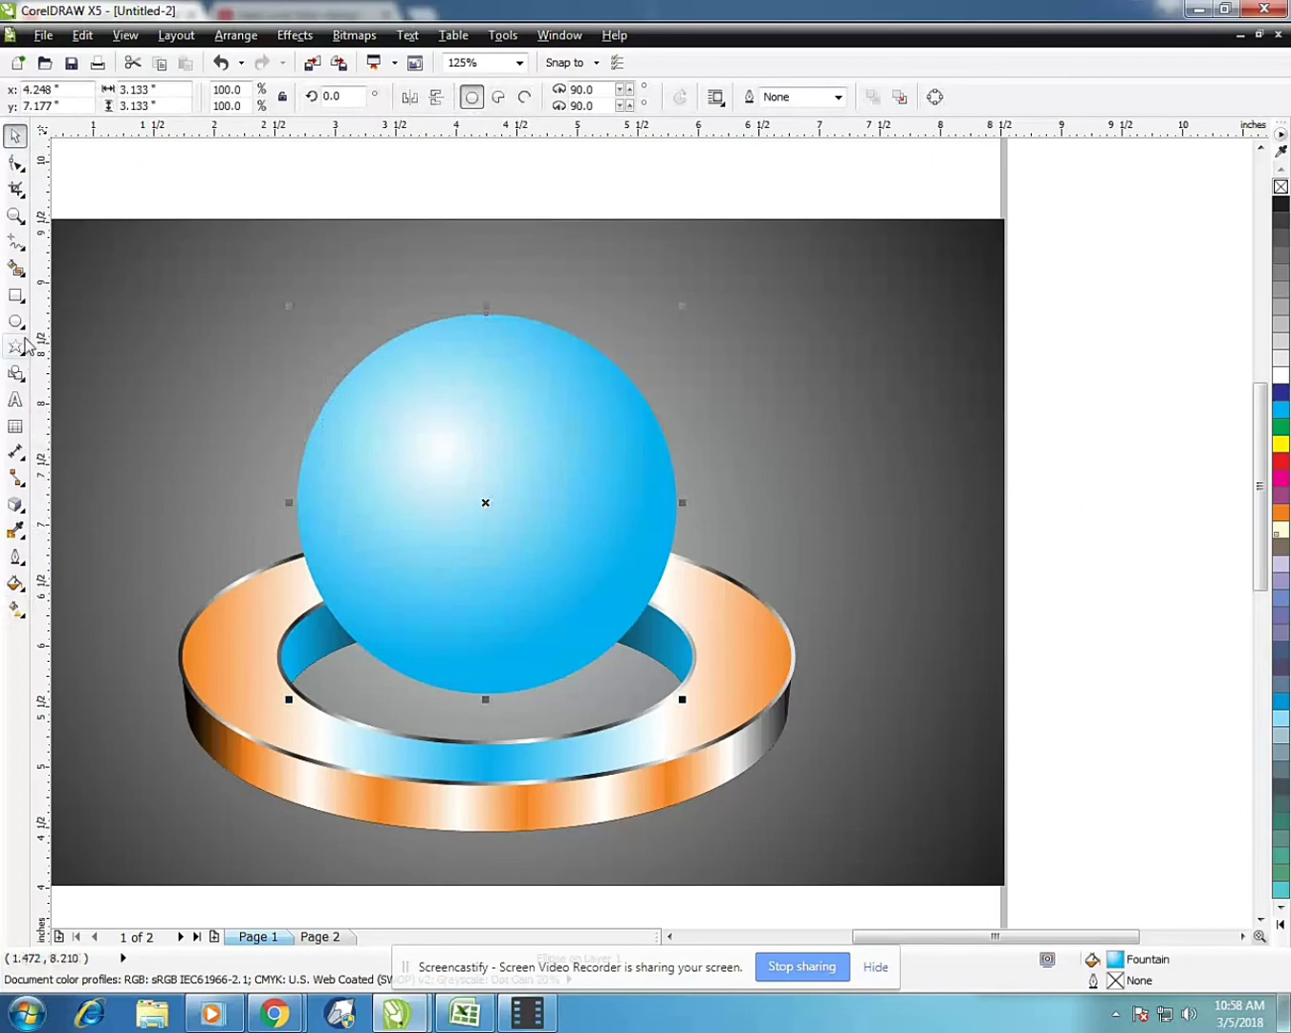
Draw a triangle joining the sphere's left edge, right edge and bottom
{"action": "left_click", "coordinate": [16, 241]}
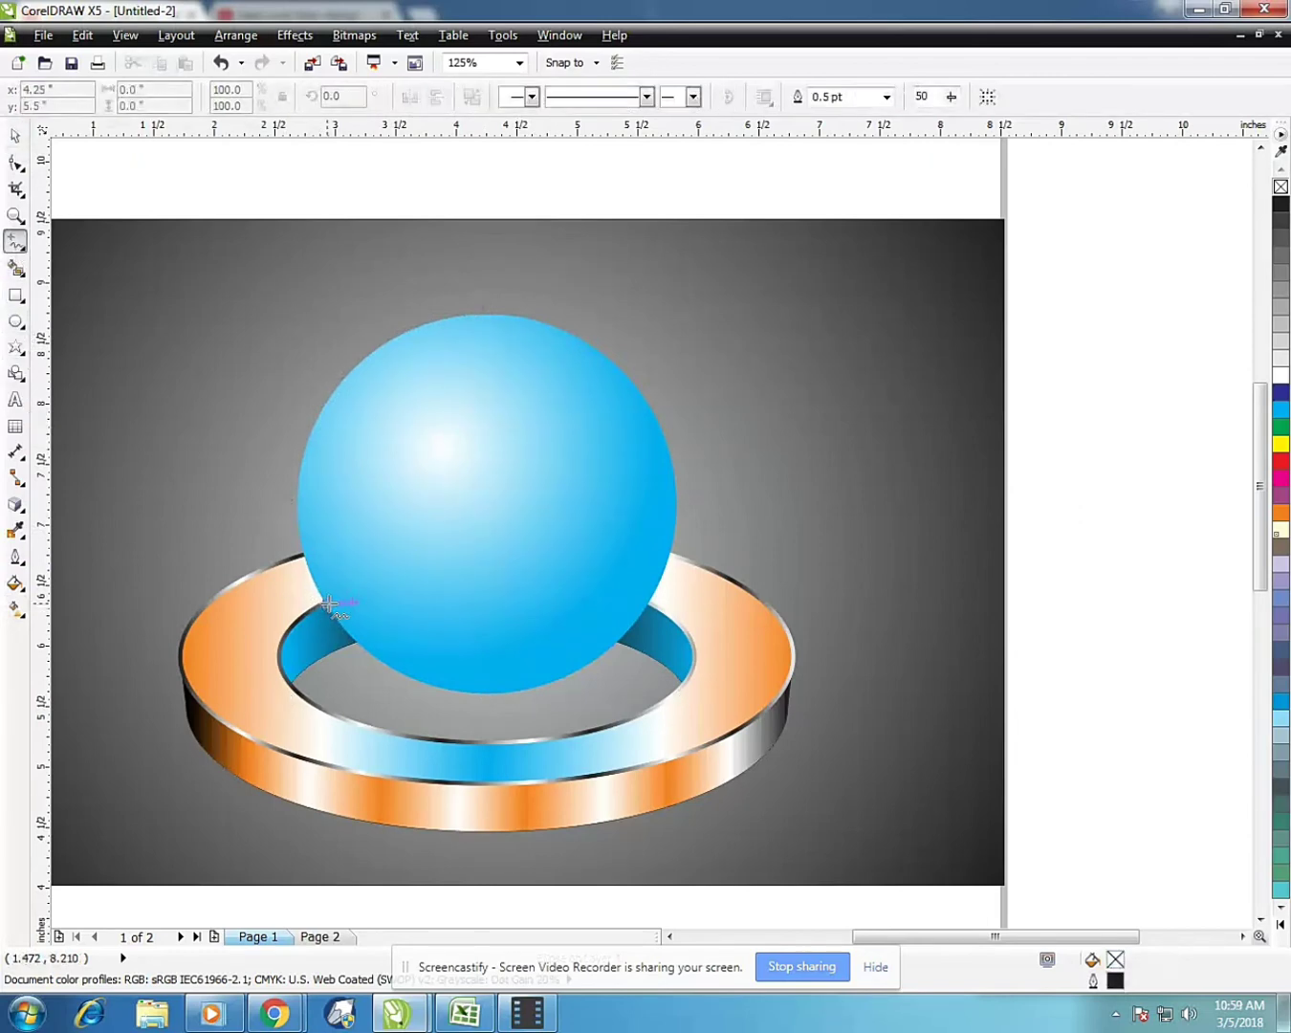
{"action": "left_click", "coordinate": [325, 600]}
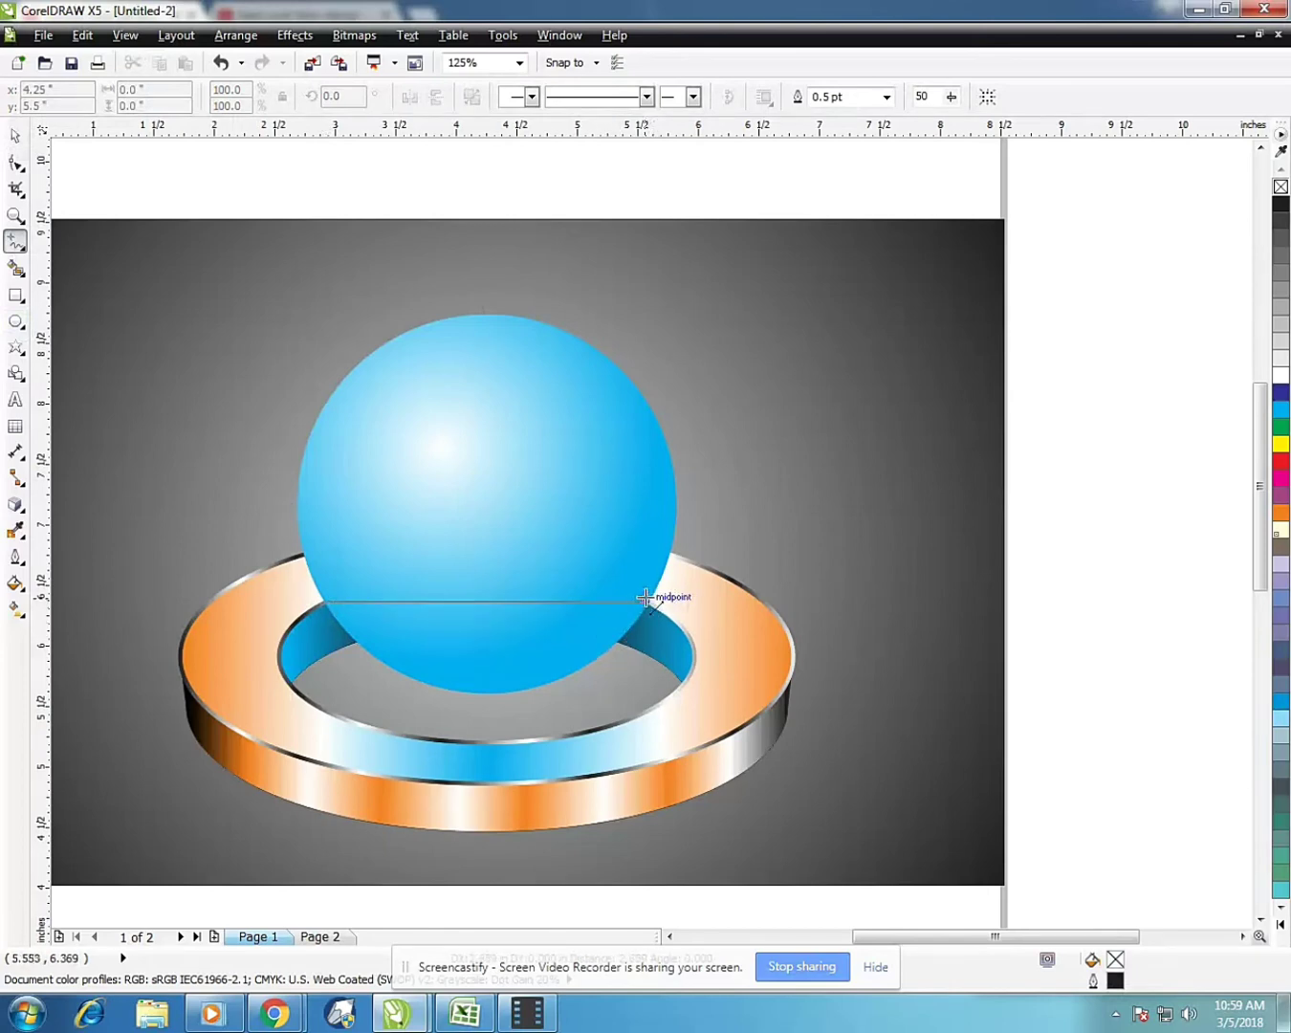
{"action": "left_click", "coordinate": [647, 598]}
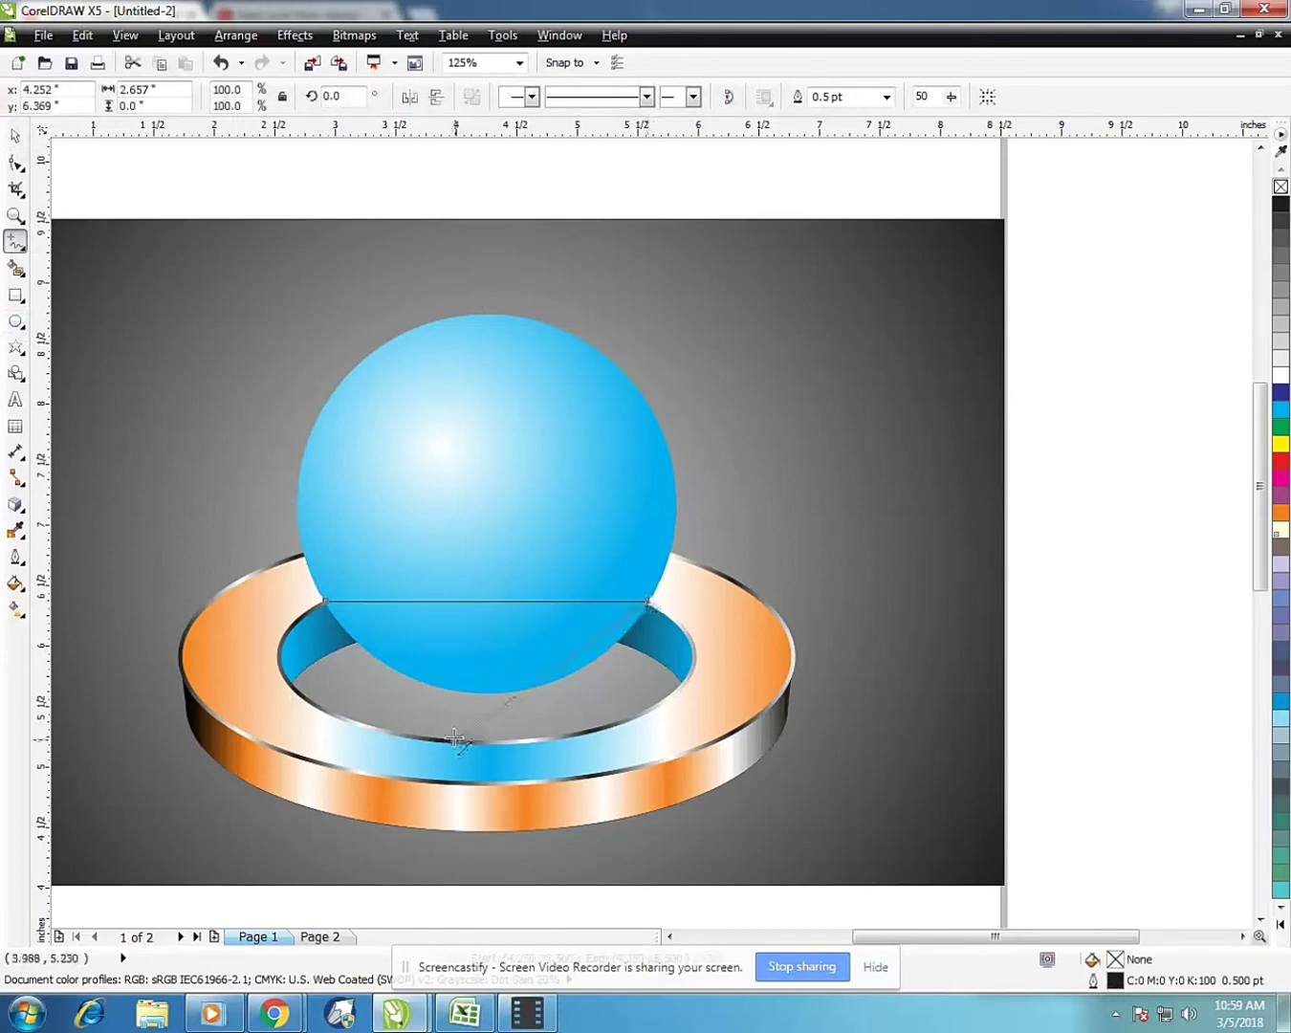
{"action": "left_click", "coordinate": [488, 693]}
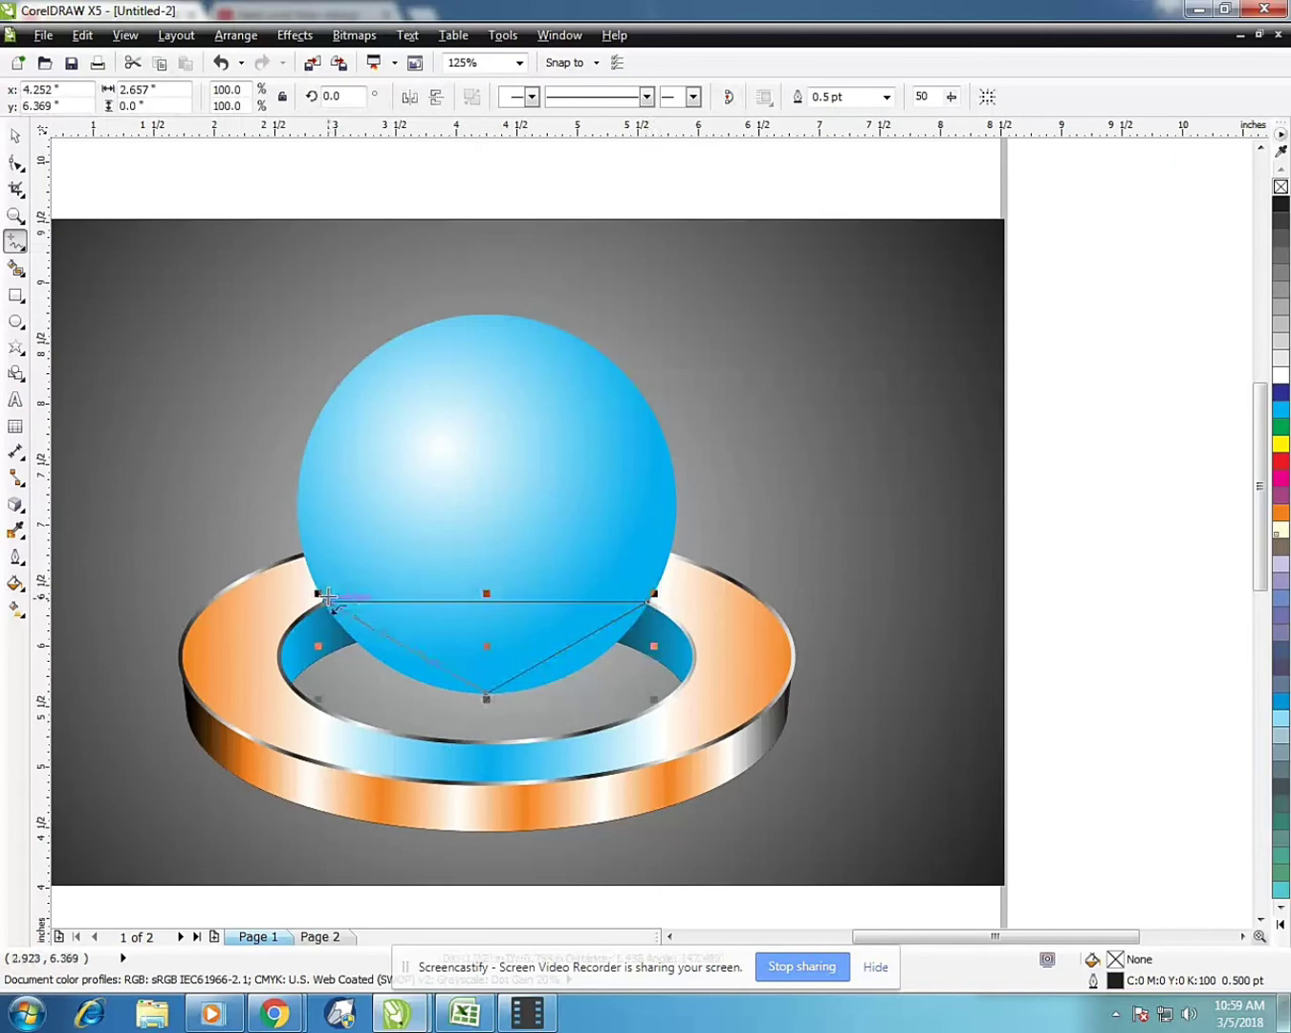
{"action": "left_click", "coordinate": [327, 600]}
Convert the triangle's sides to curves and make its bottom node smooth
{"action": "left_click", "coordinate": [16, 163]}
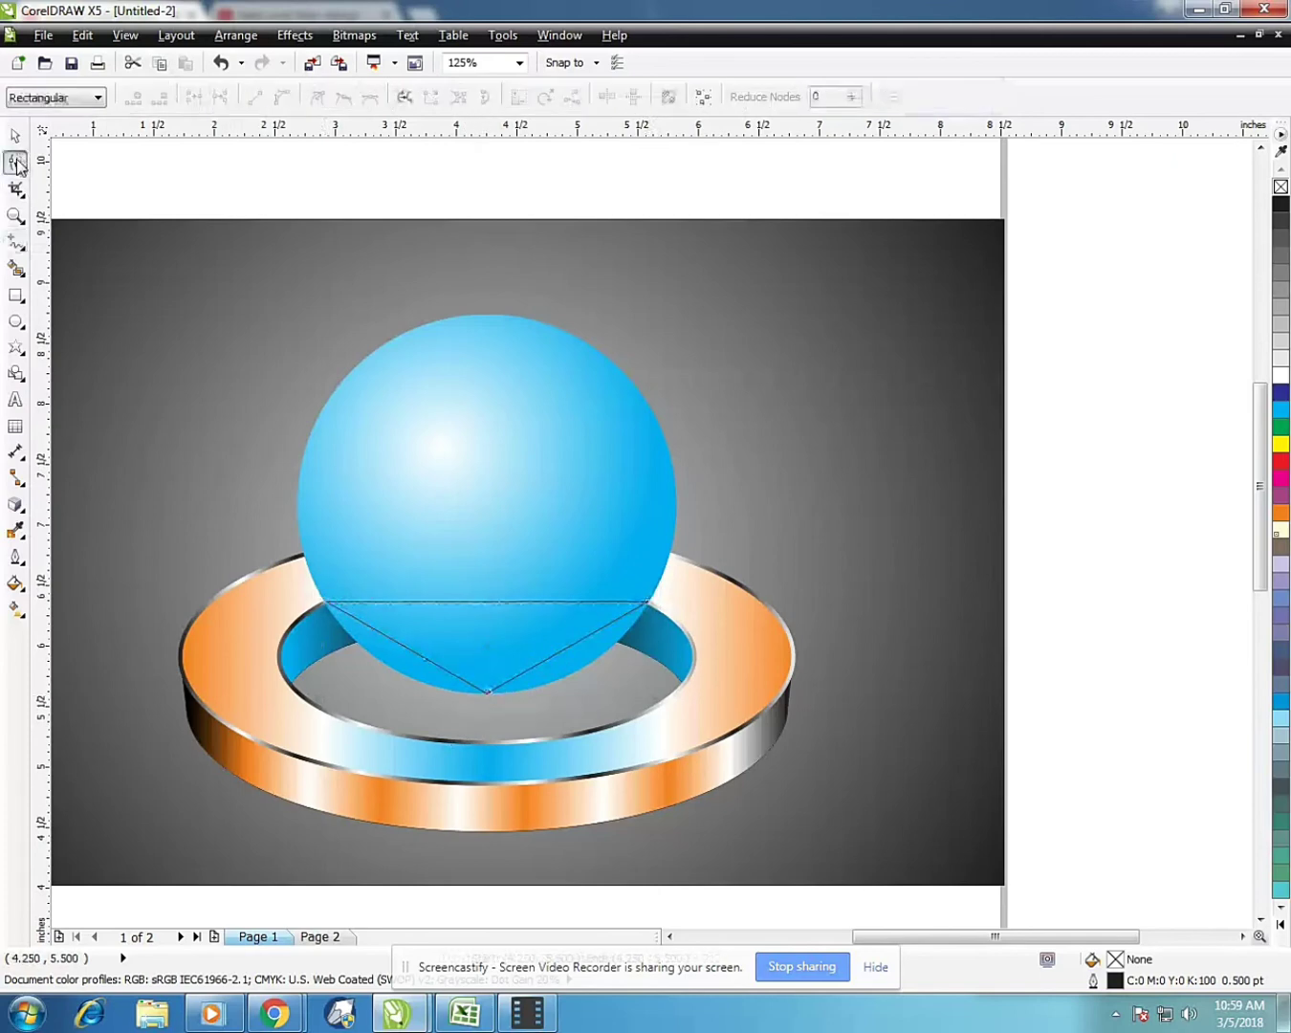
{"action": "left_click_drag", "start_coordinate": [214, 469], "coordinate": [853, 723]}
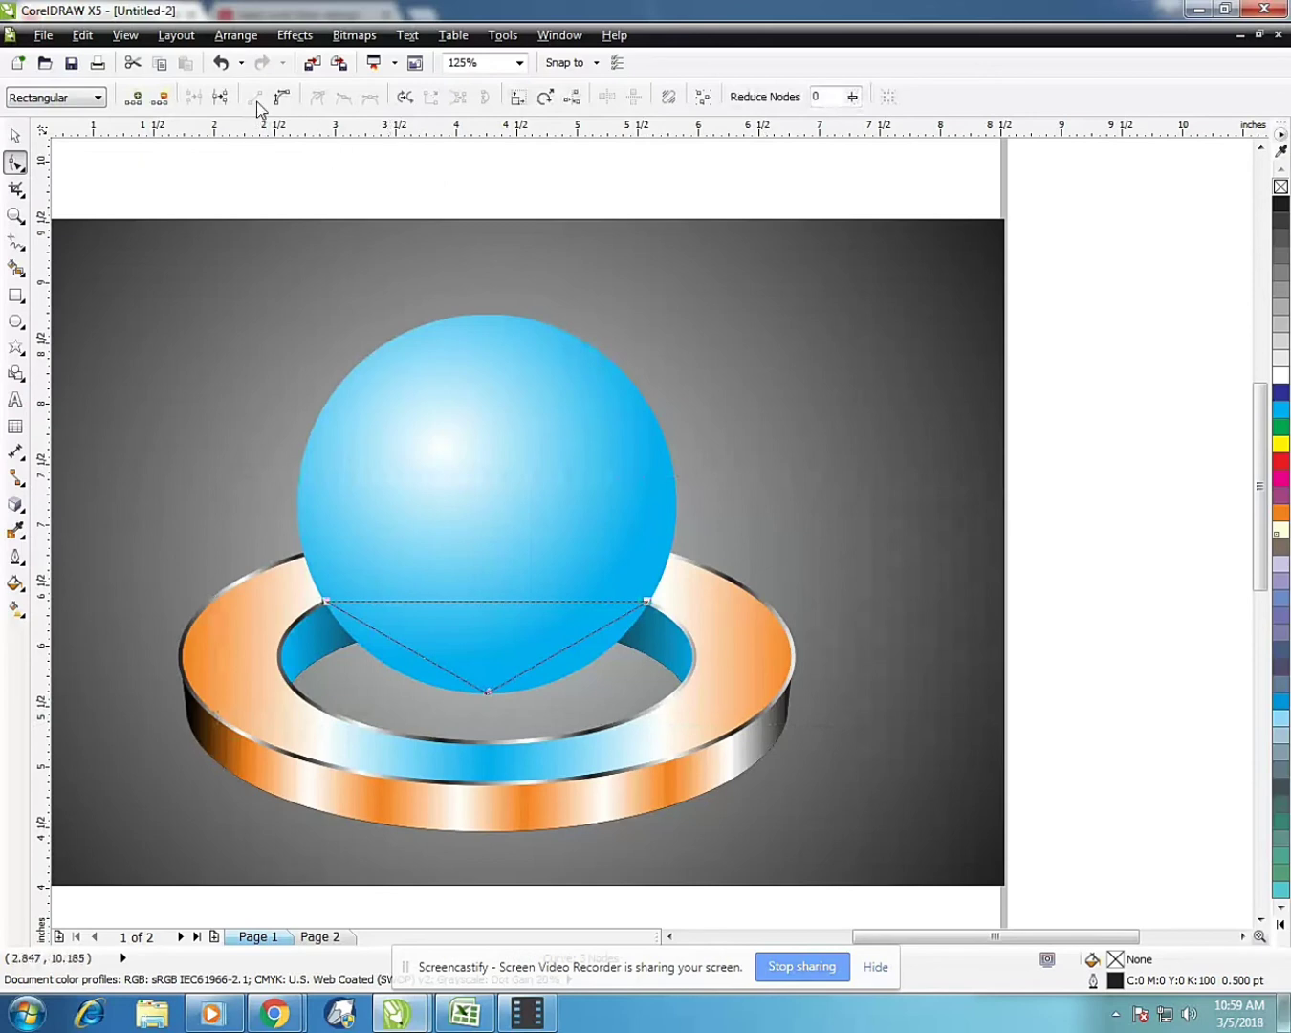
{"action": "left_click", "coordinate": [282, 97]}
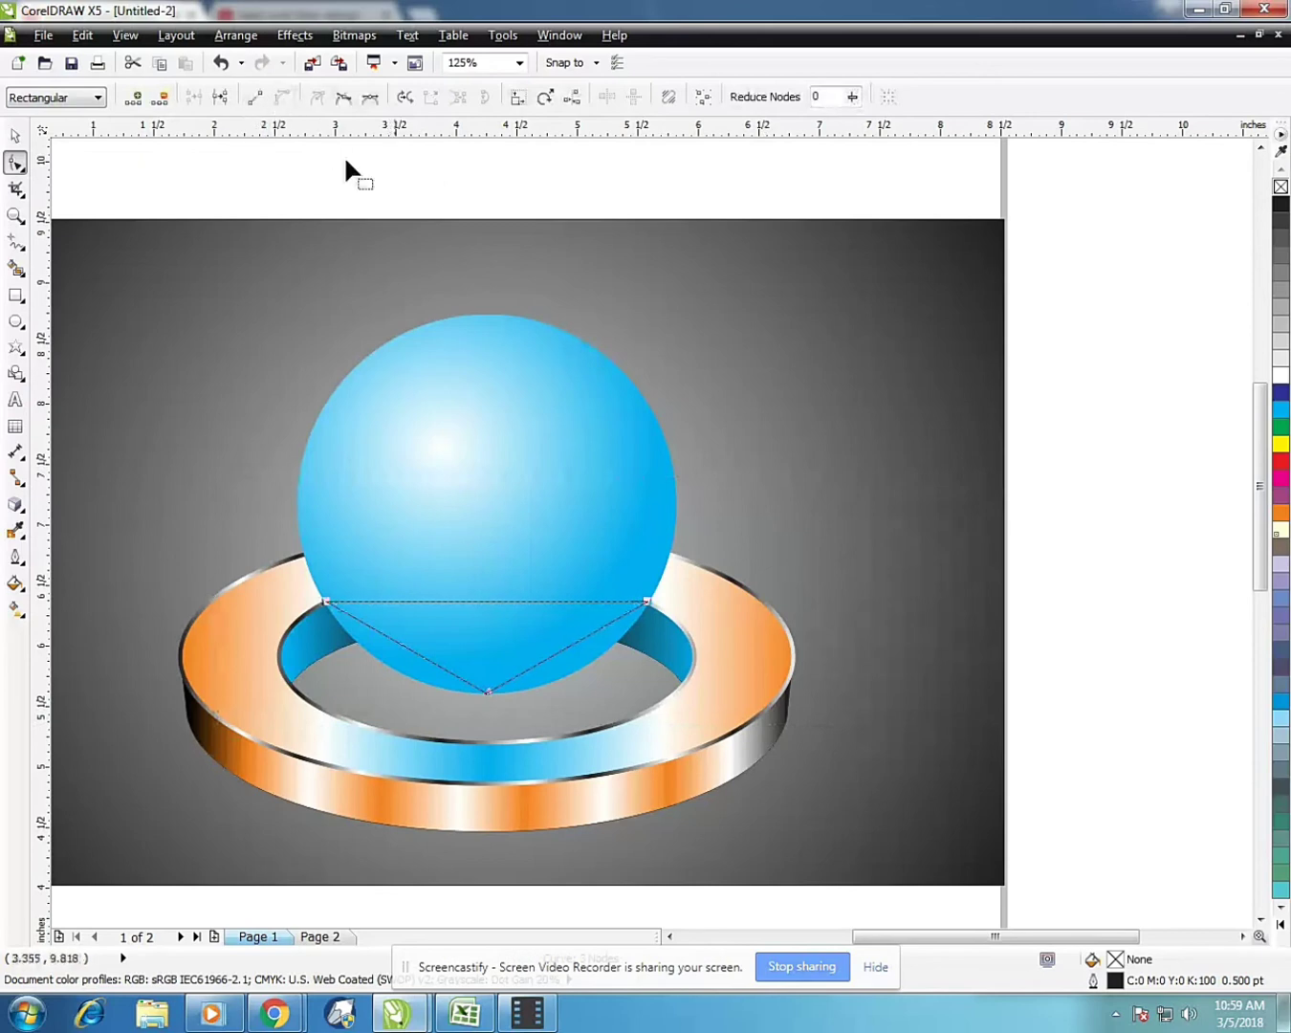
{"action": "left_click", "coordinate": [486, 693]}
{"action": "scroll", "coordinate": [494, 713], "scroll_direction": "up", "scroll_amount": 1}
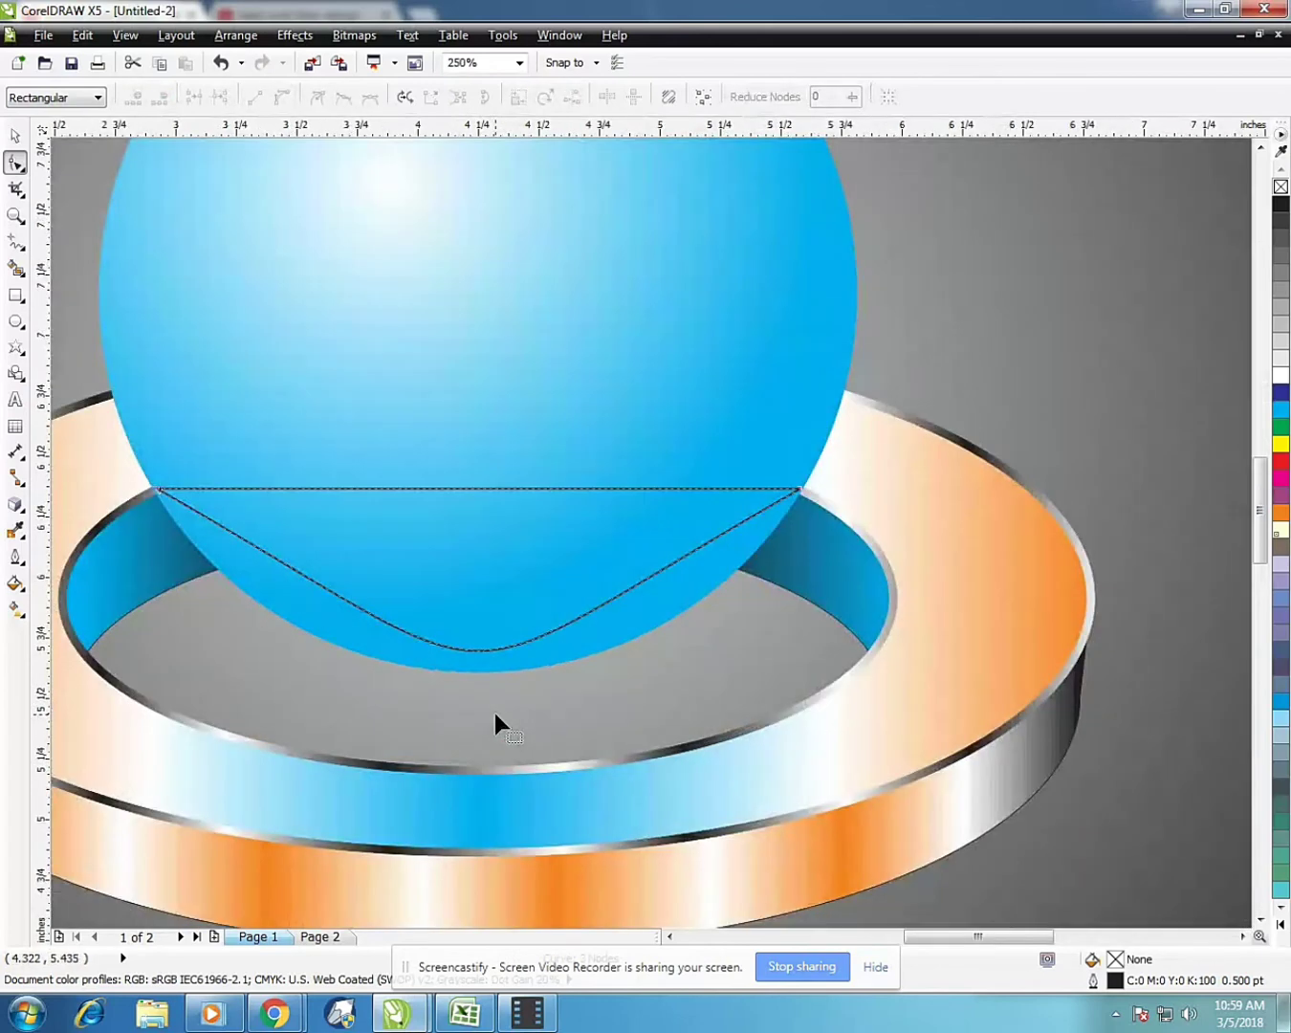
Bend the curved sides so the shape follows the sphere's lower outline
{"action": "left_click", "coordinate": [158, 488]}
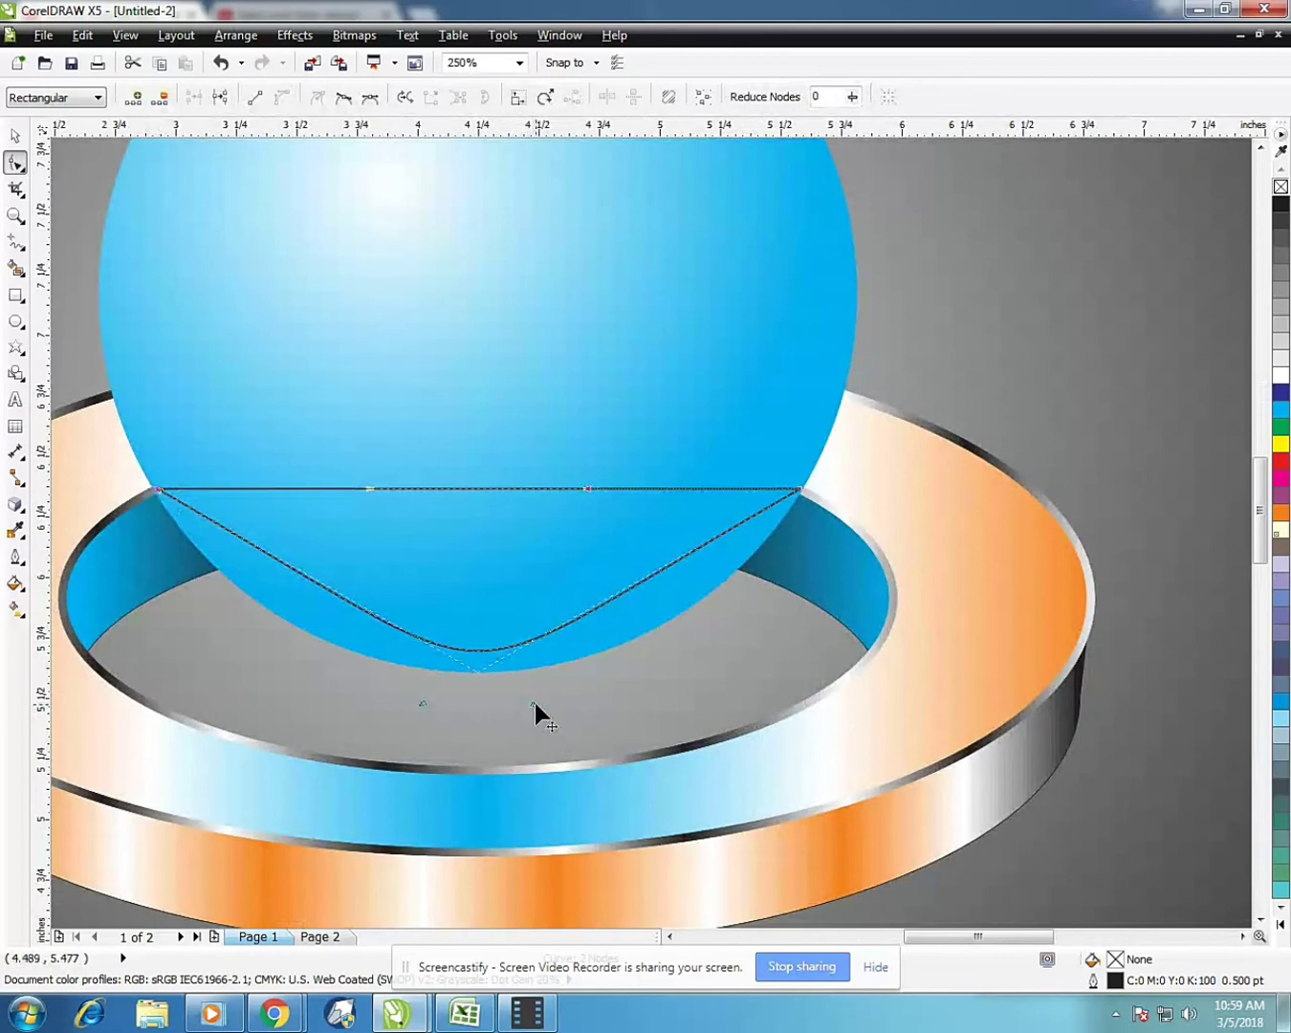
{"action": "left_click_drag", "start_coordinate": [535, 704], "coordinate": [278, 674]}
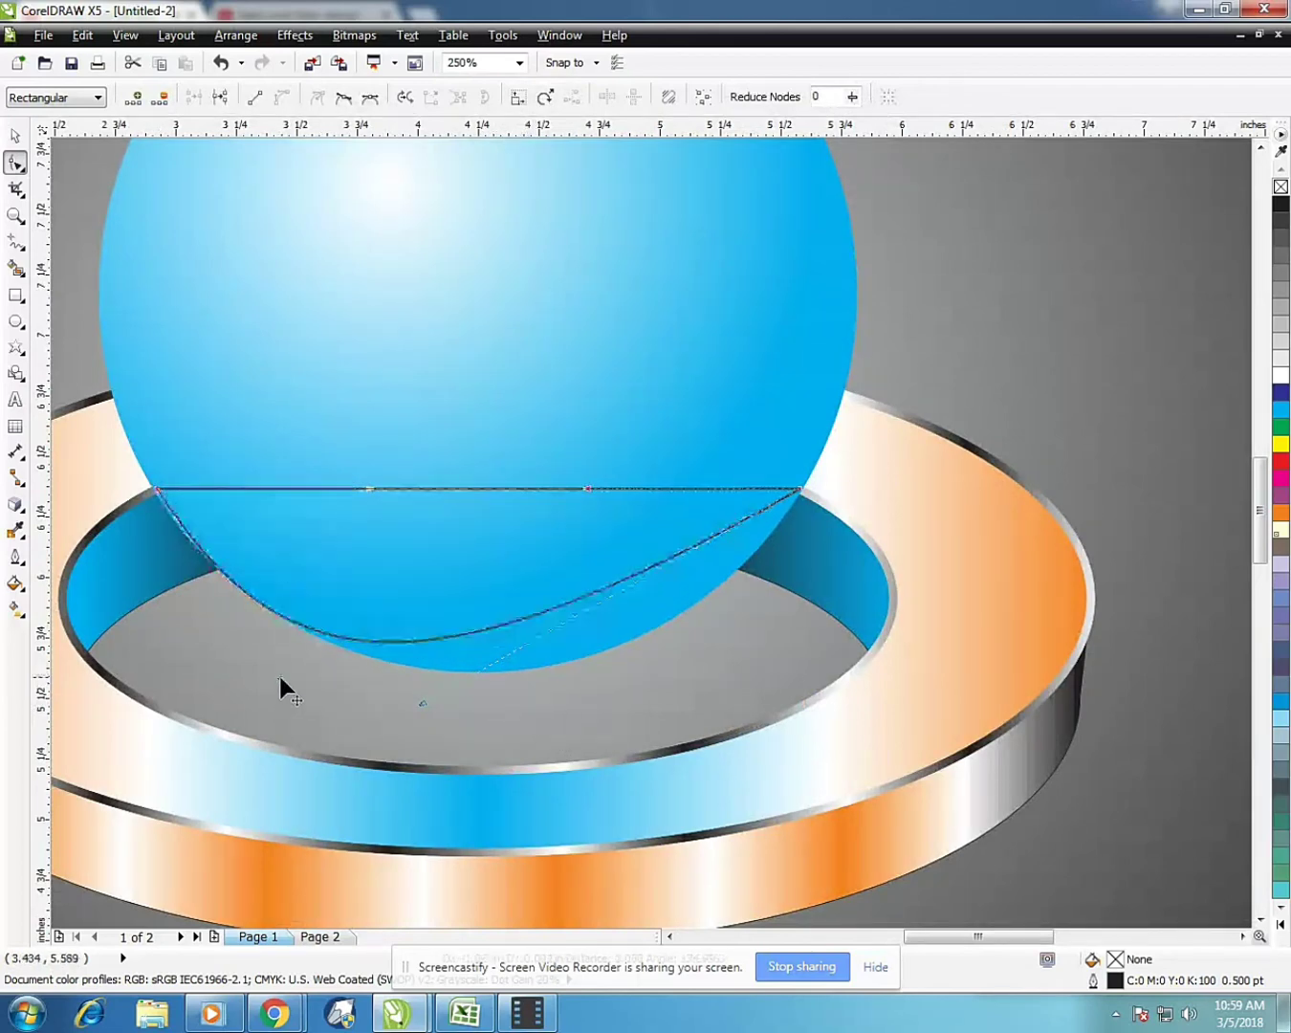
{"action": "mouse_move", "coordinate": [418, 702]}
{"action": "left_mouse_down"}
{"action": "mouse_move", "coordinate": [640, 761]}
{"action": "mouse_move", "coordinate": [598, 772]}
{"action": "left_mouse_up"}
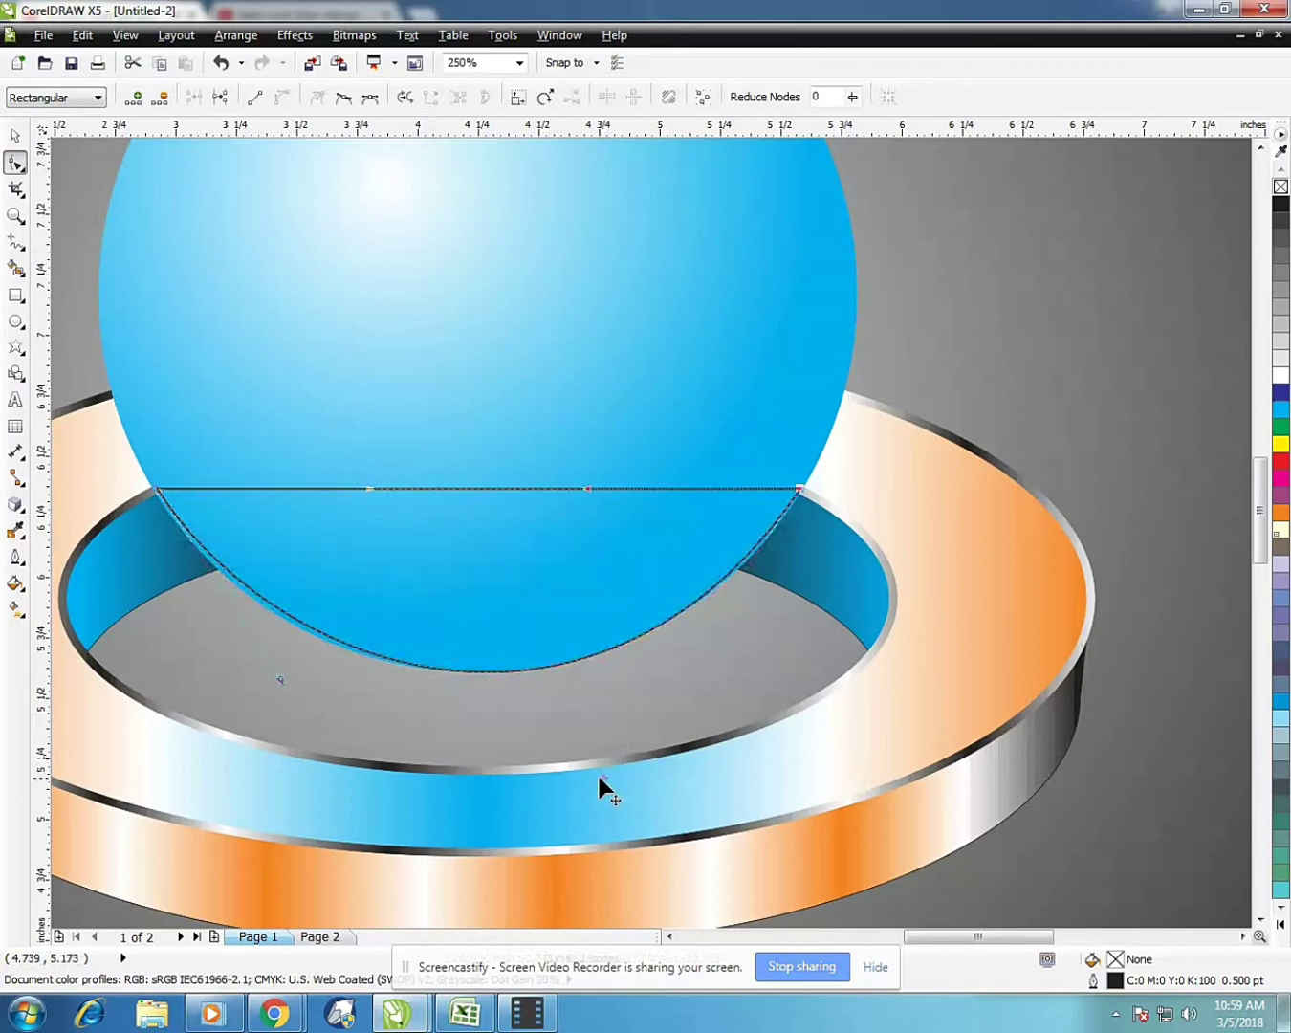
{"action": "left_click_drag", "start_coordinate": [280, 676], "coordinate": [272, 685]}
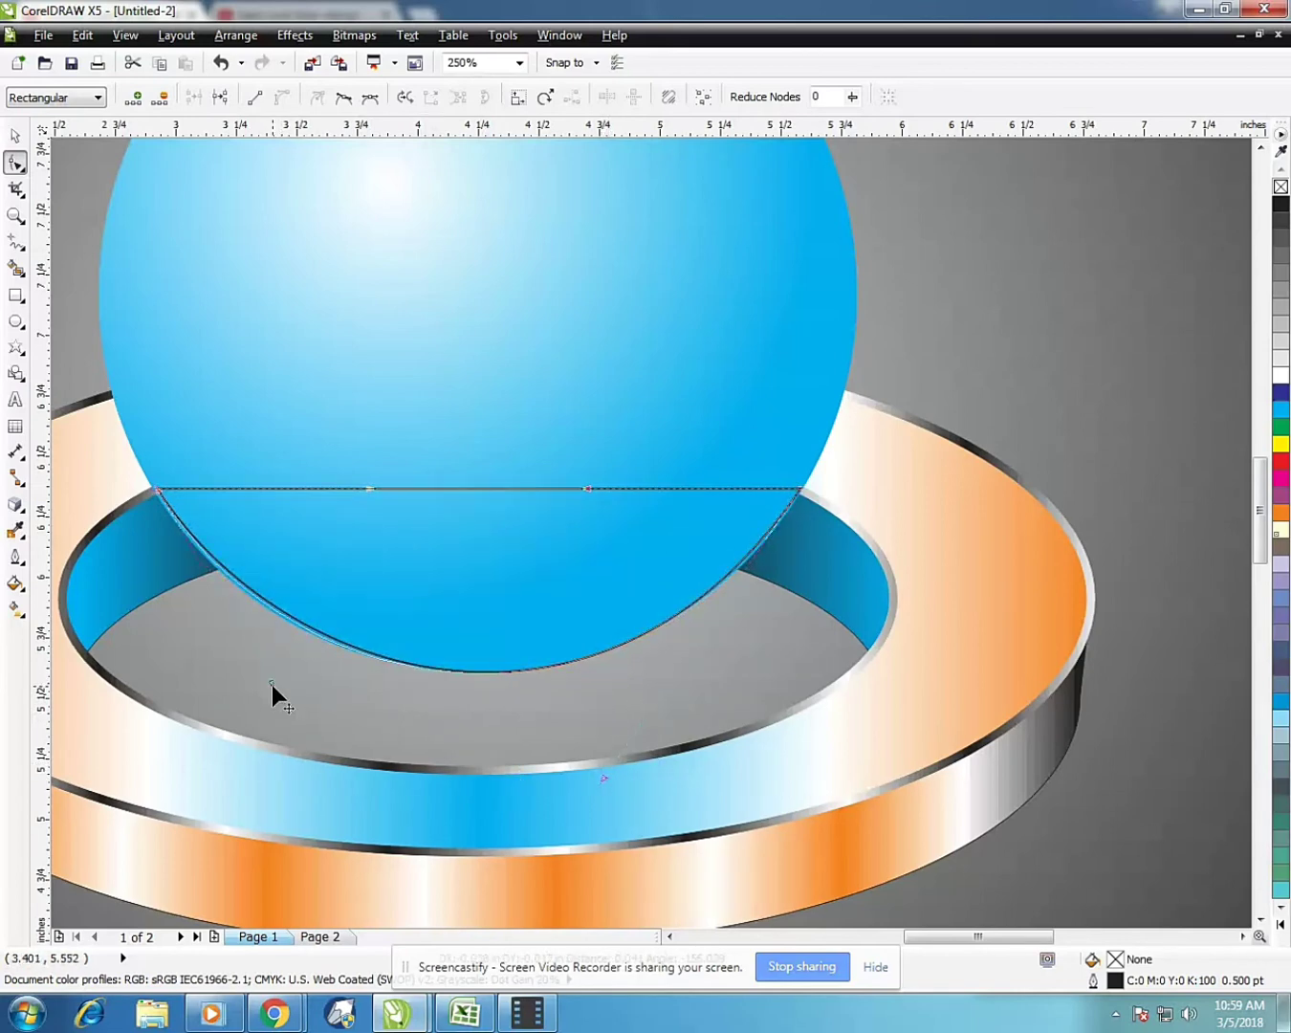
{"action": "scroll", "coordinate": [803, 486], "scroll_direction": "up", "scroll_amount": 3}
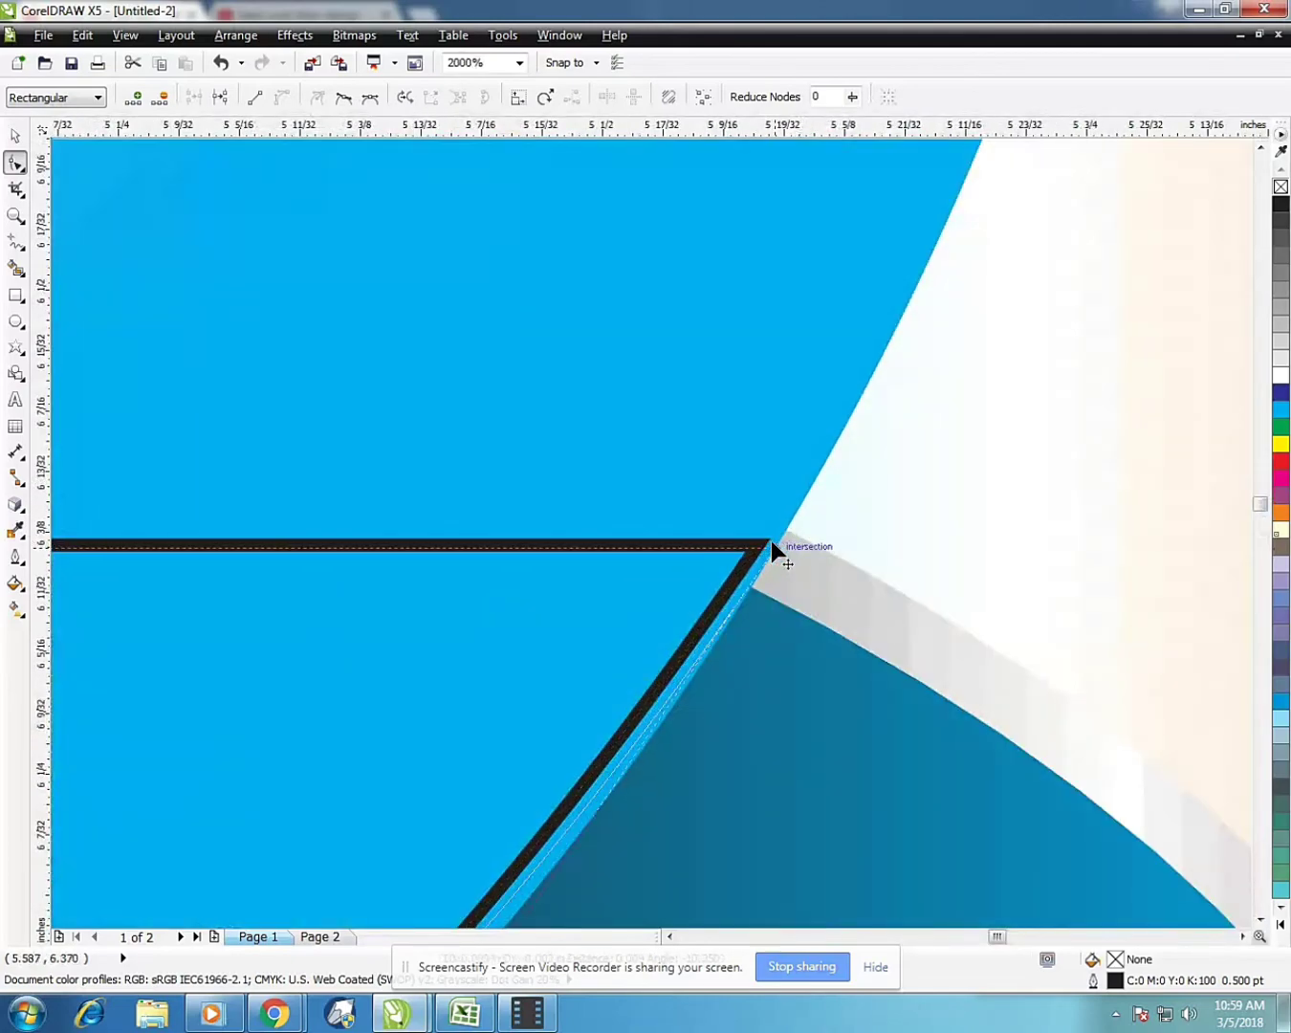
{"action": "scroll", "coordinate": [754, 483], "scroll_direction": "down", "scroll_amount": 2}
{"action": "scroll", "coordinate": [686, 586], "scroll_direction": "down", "scroll_amount": 1}
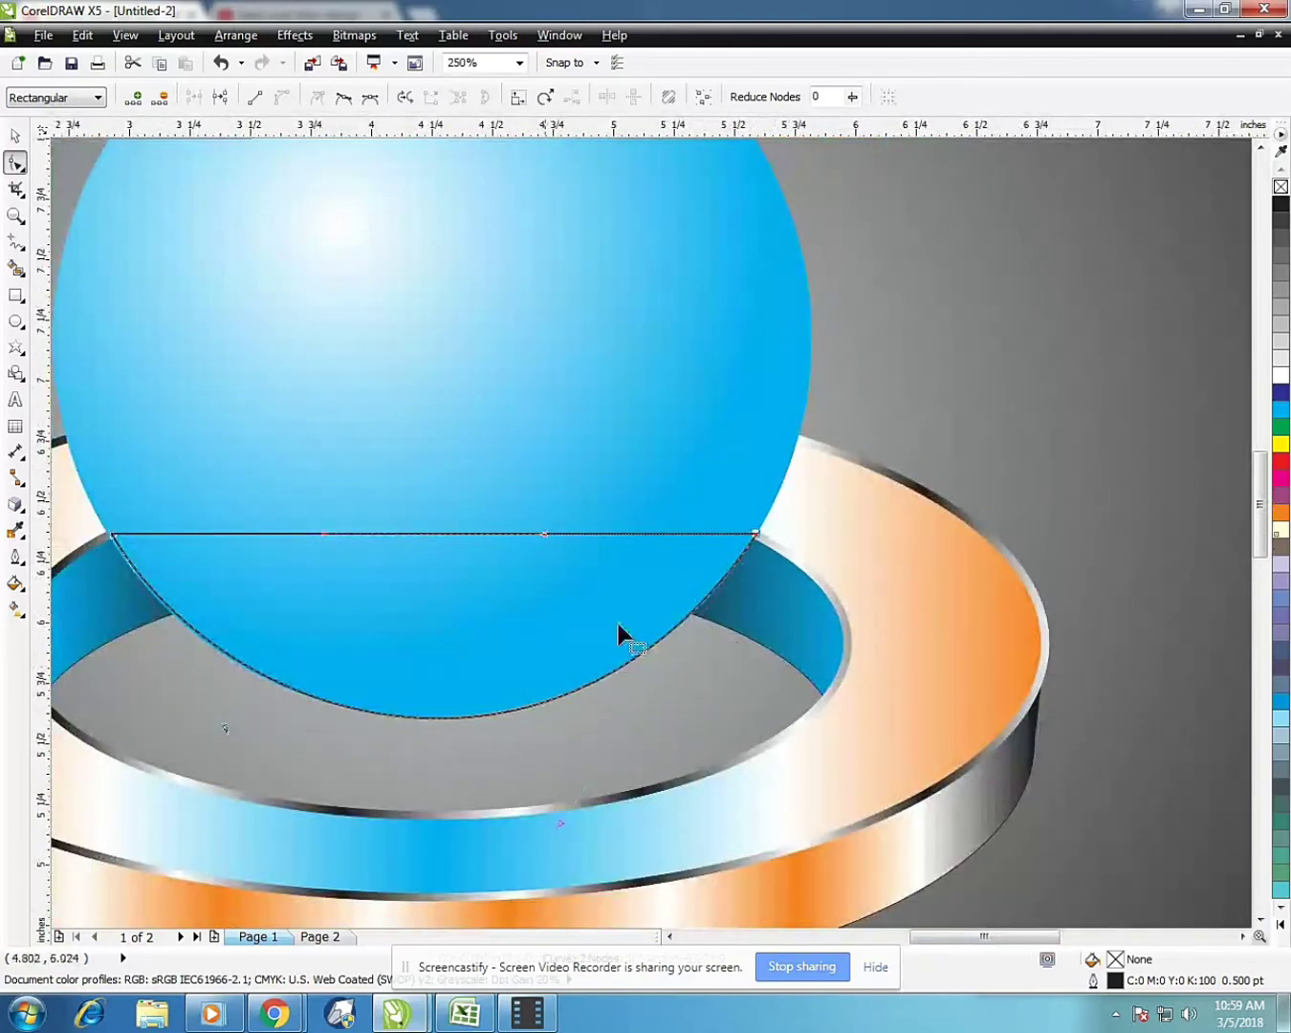
{"action": "scroll", "coordinate": [106, 537], "scroll_direction": "up", "scroll_amount": 2}
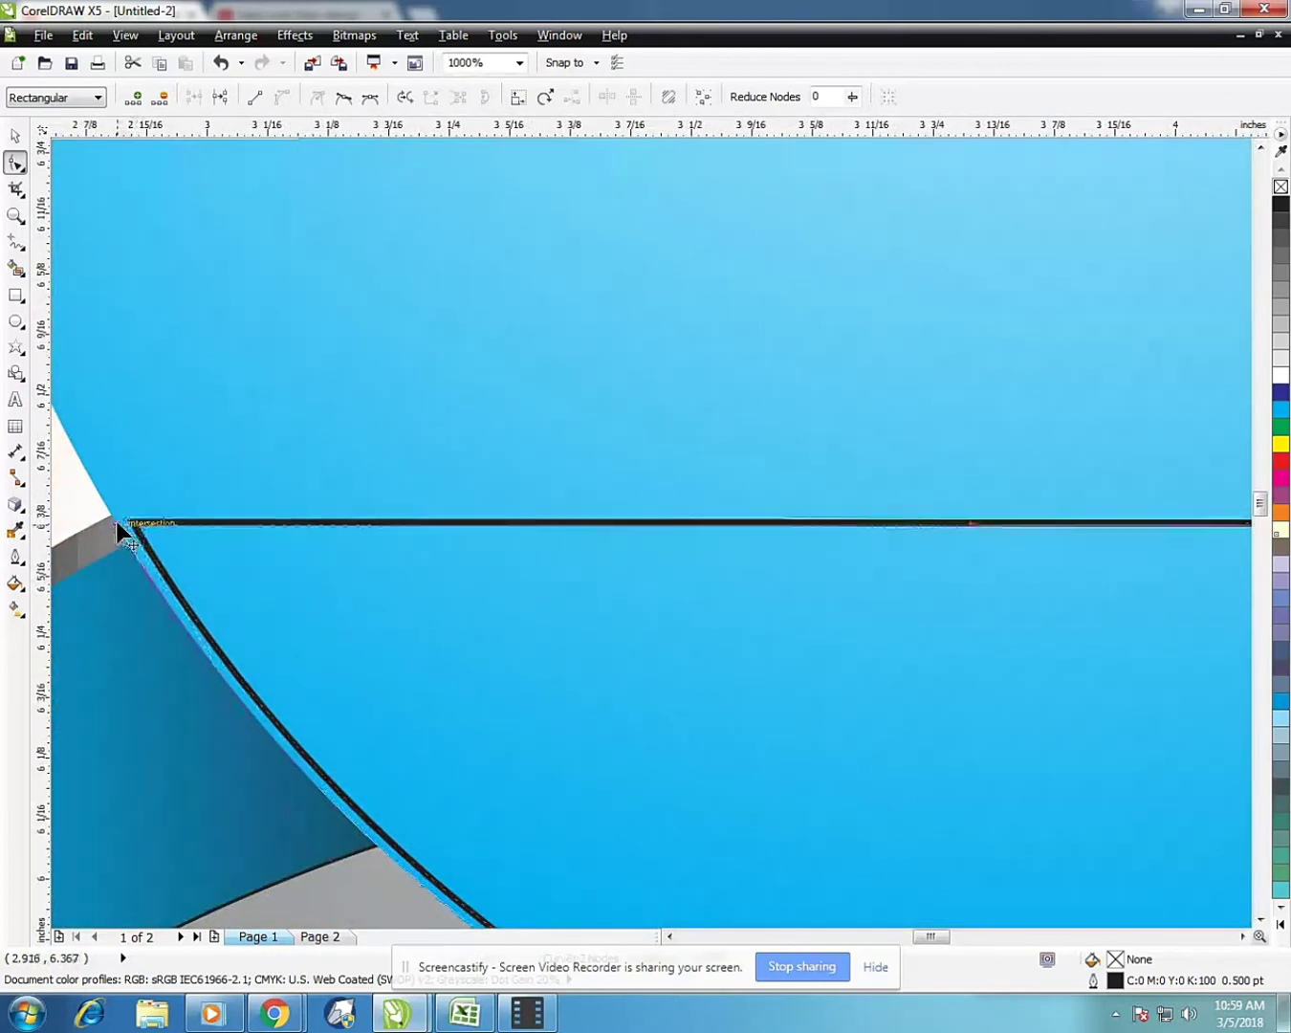
{"action": "scroll", "coordinate": [115, 521], "scroll_direction": "down", "scroll_amount": 2}
{"action": "scroll", "coordinate": [145, 521], "scroll_direction": "down", "scroll_amount": 1}
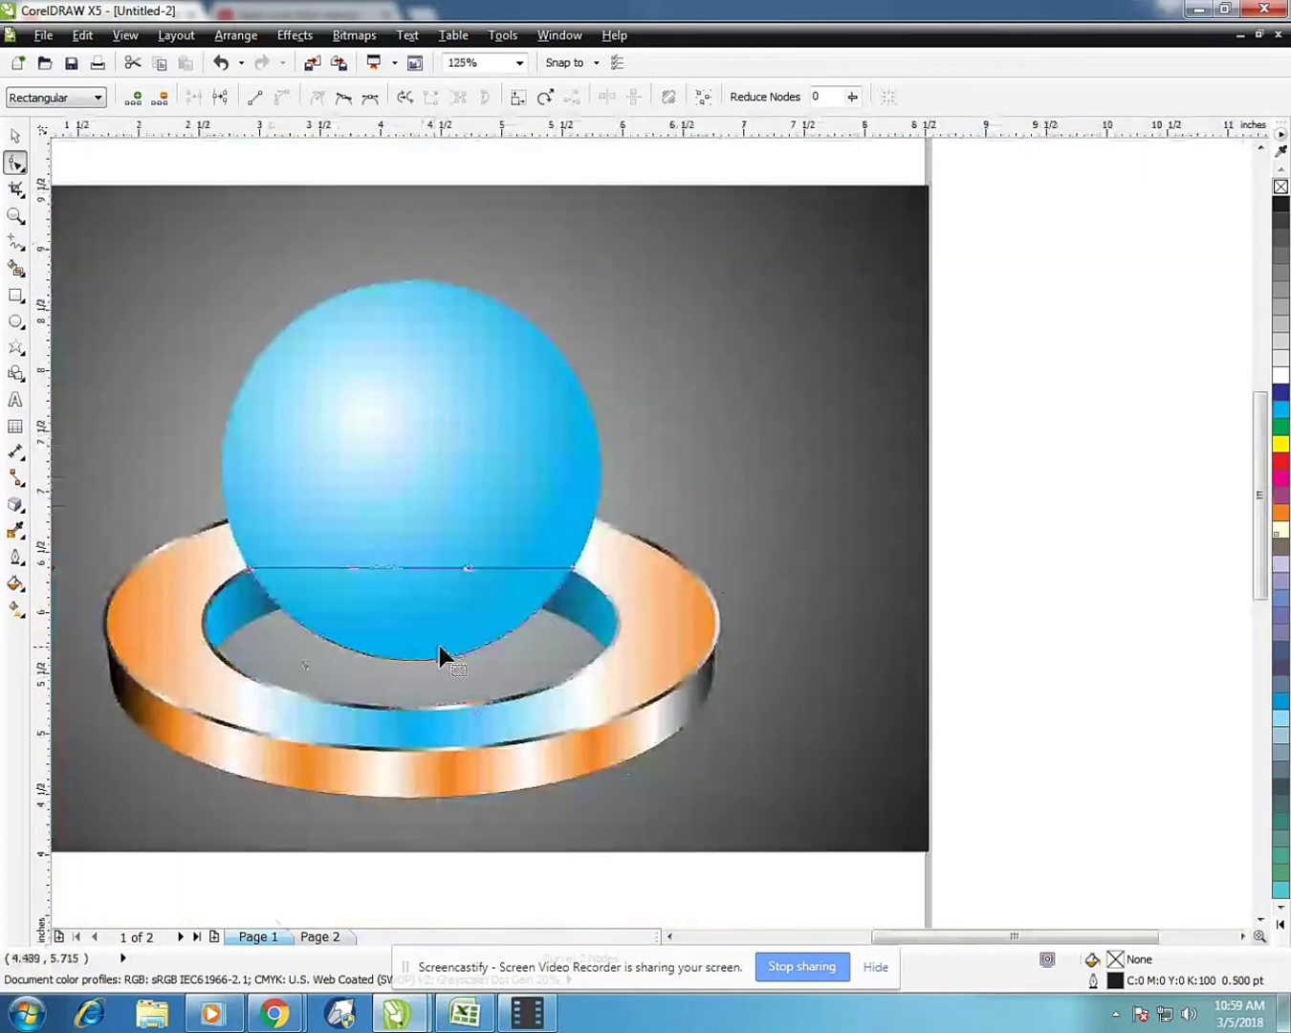
{"action": "left_click", "coordinate": [17, 141]}
Fill the lower-half shape black, remove its outline and apply a vertical linear transparency
{"action": "left_click", "coordinate": [1282, 206]}
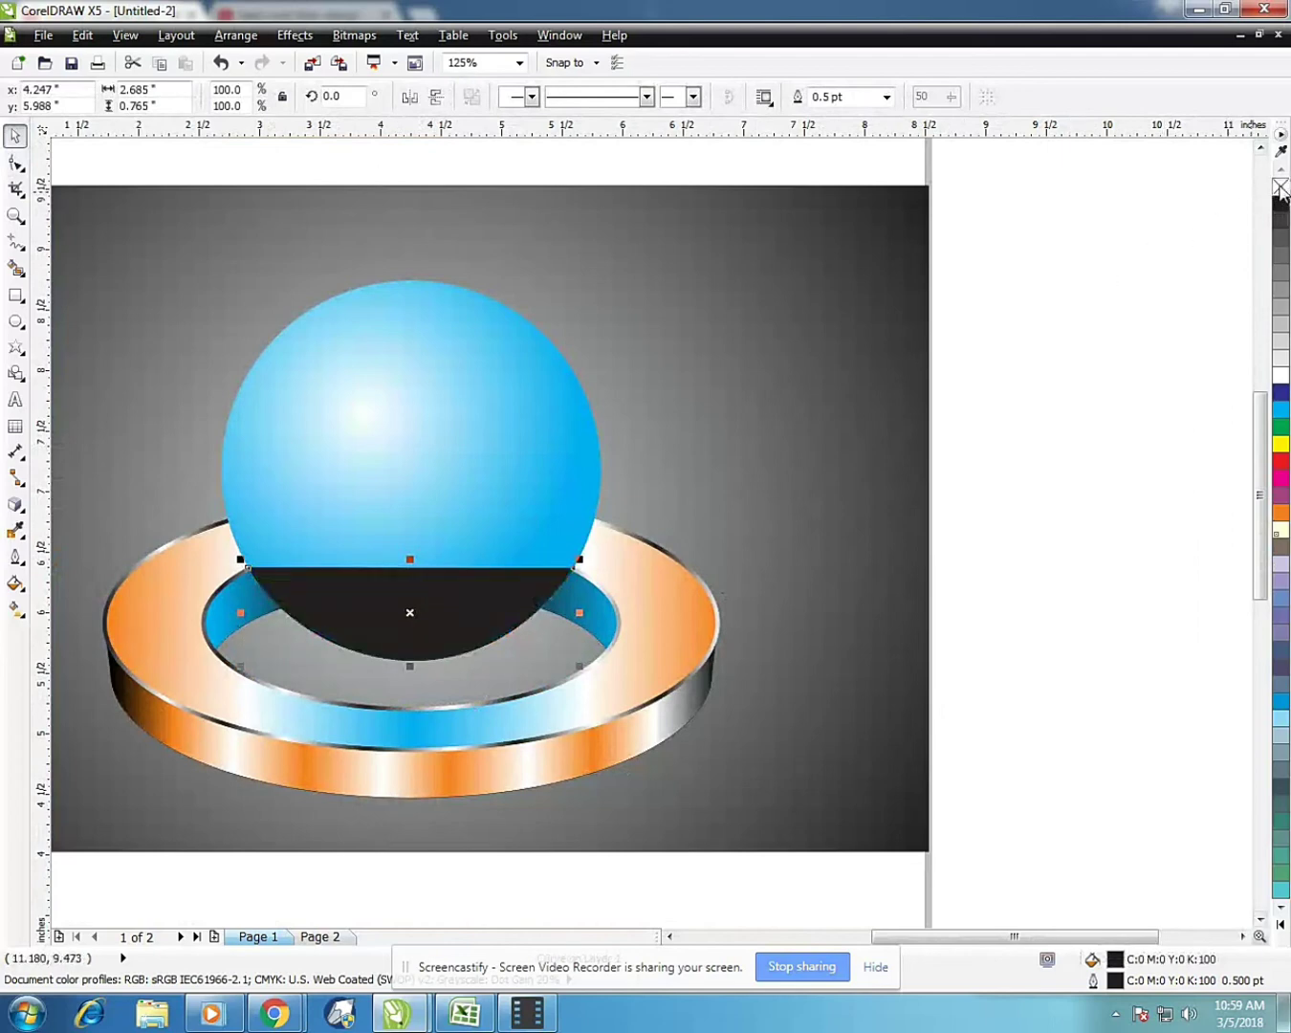
{"action": "right_click", "coordinate": [1280, 188]}
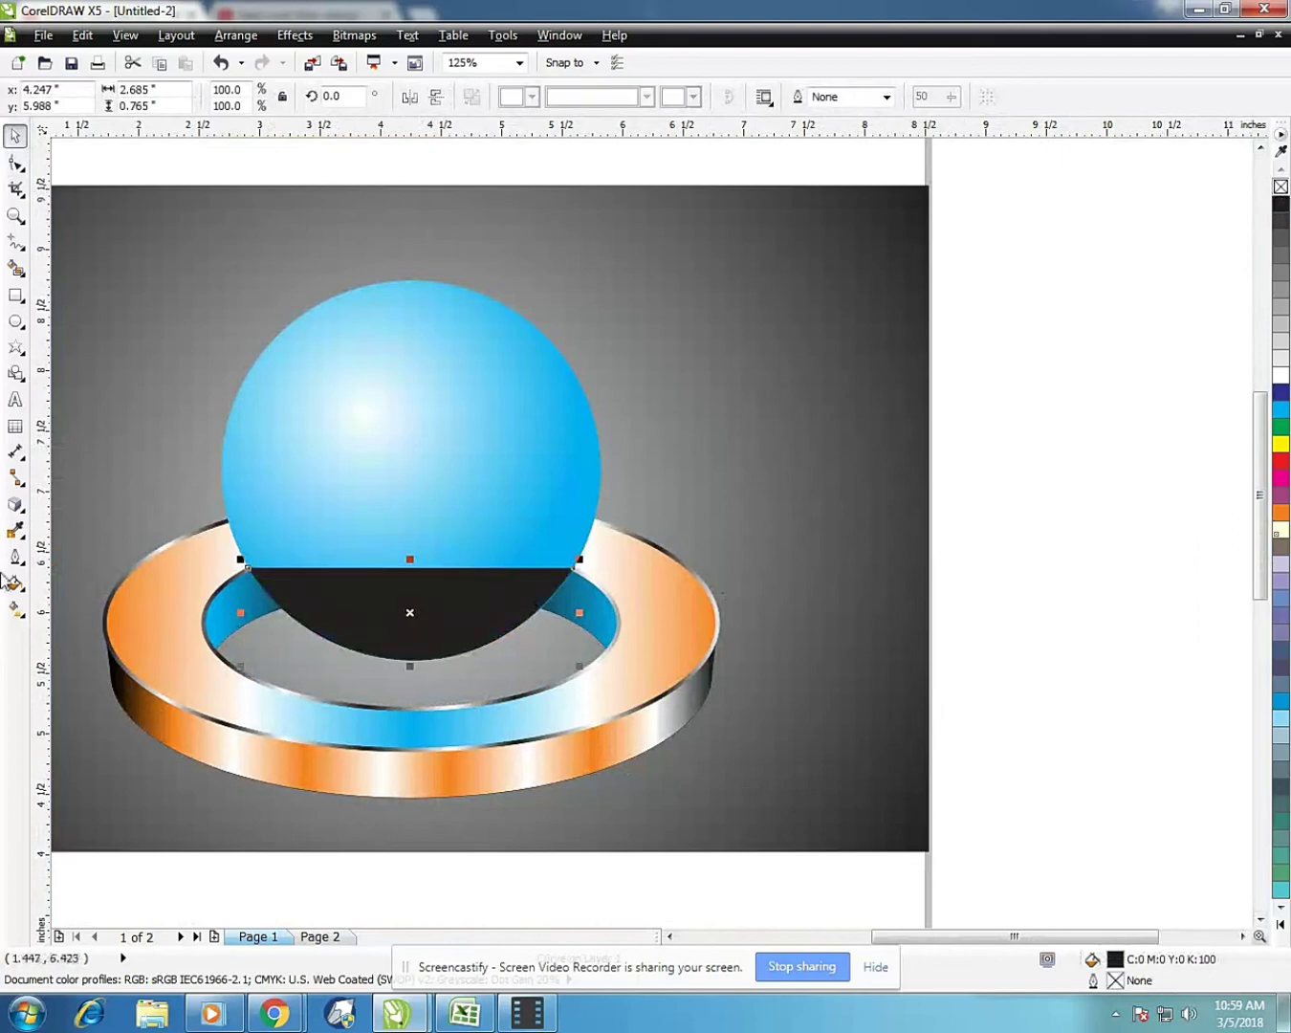
{"action": "left_click", "coordinate": [17, 506]}
{"action": "left_click", "coordinate": [83, 638]}
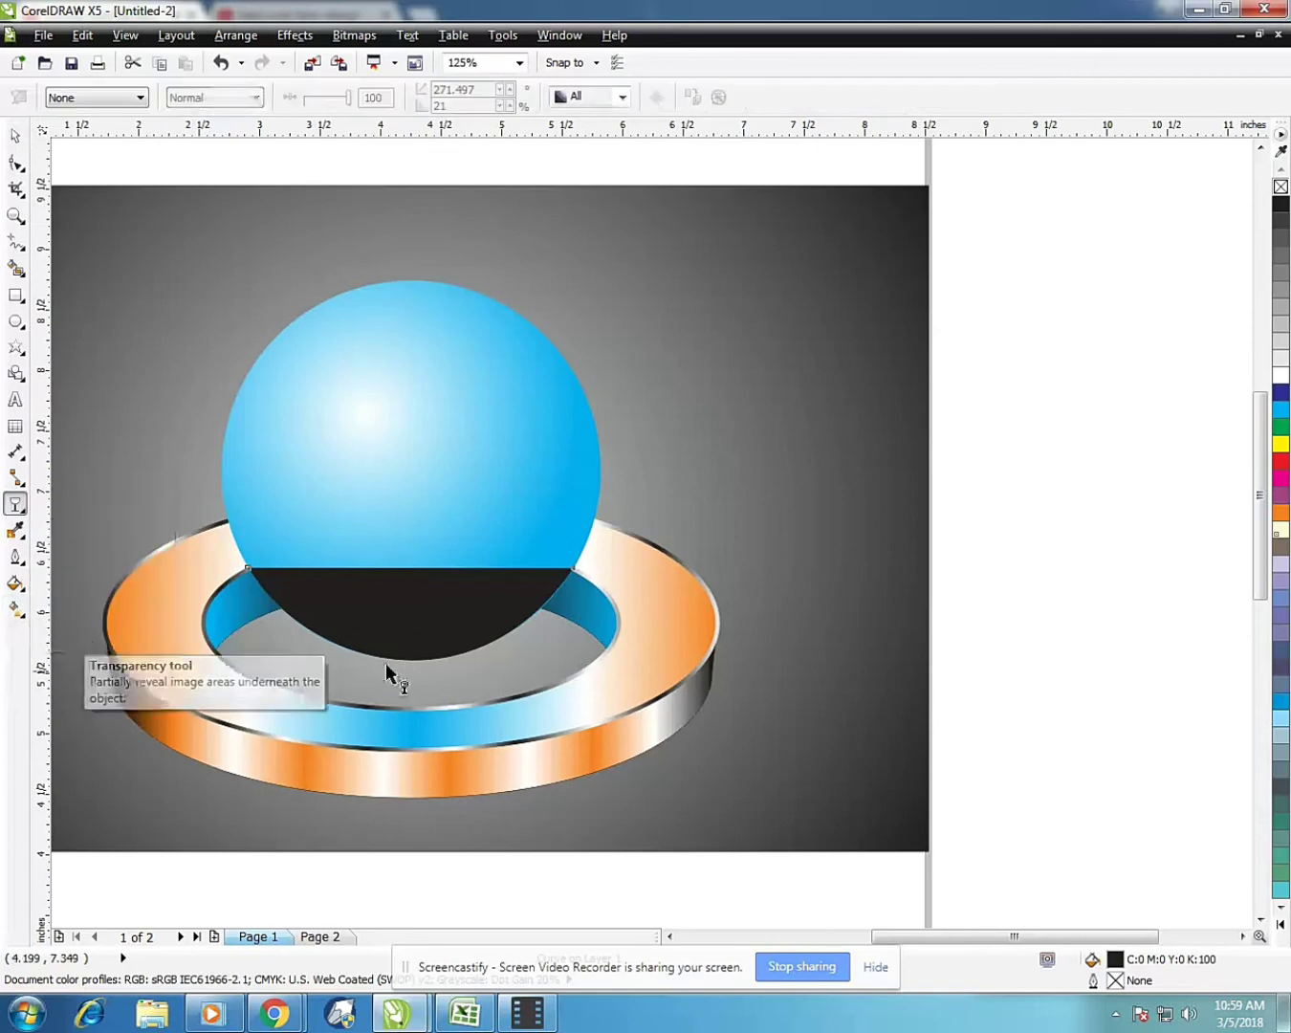
{"action": "left_click_drag", "start_coordinate": [411, 658], "coordinate": [417, 555]}
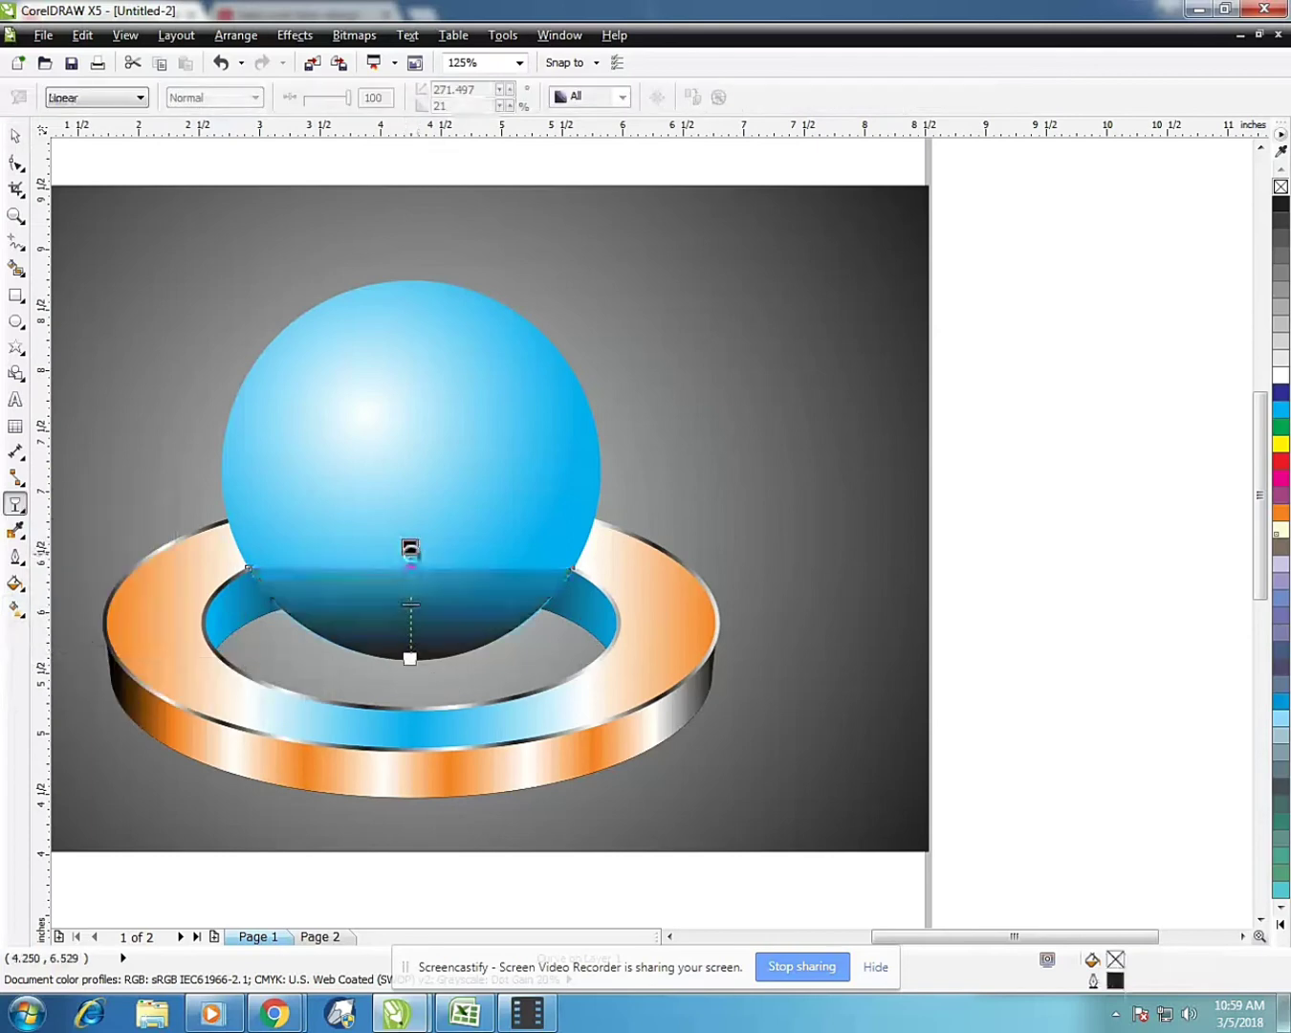
{"action": "left_click_drag", "start_coordinate": [409, 660], "coordinate": [401, 752]}
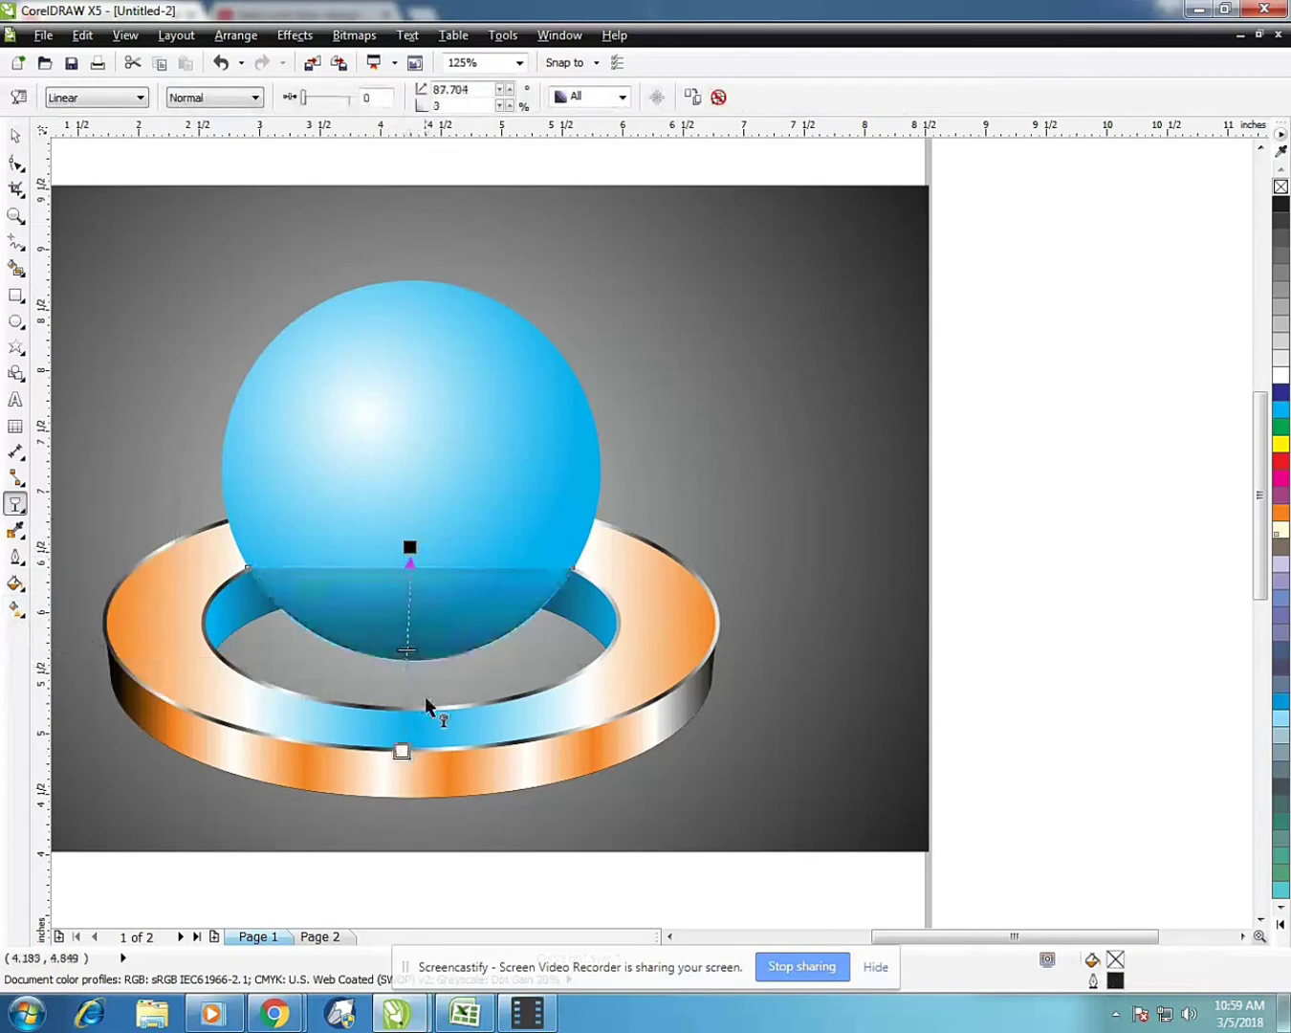
{"action": "left_click_drag", "start_coordinate": [410, 548], "coordinate": [411, 587]}
{"action": "left_click_drag", "start_coordinate": [400, 751], "coordinate": [409, 756]}
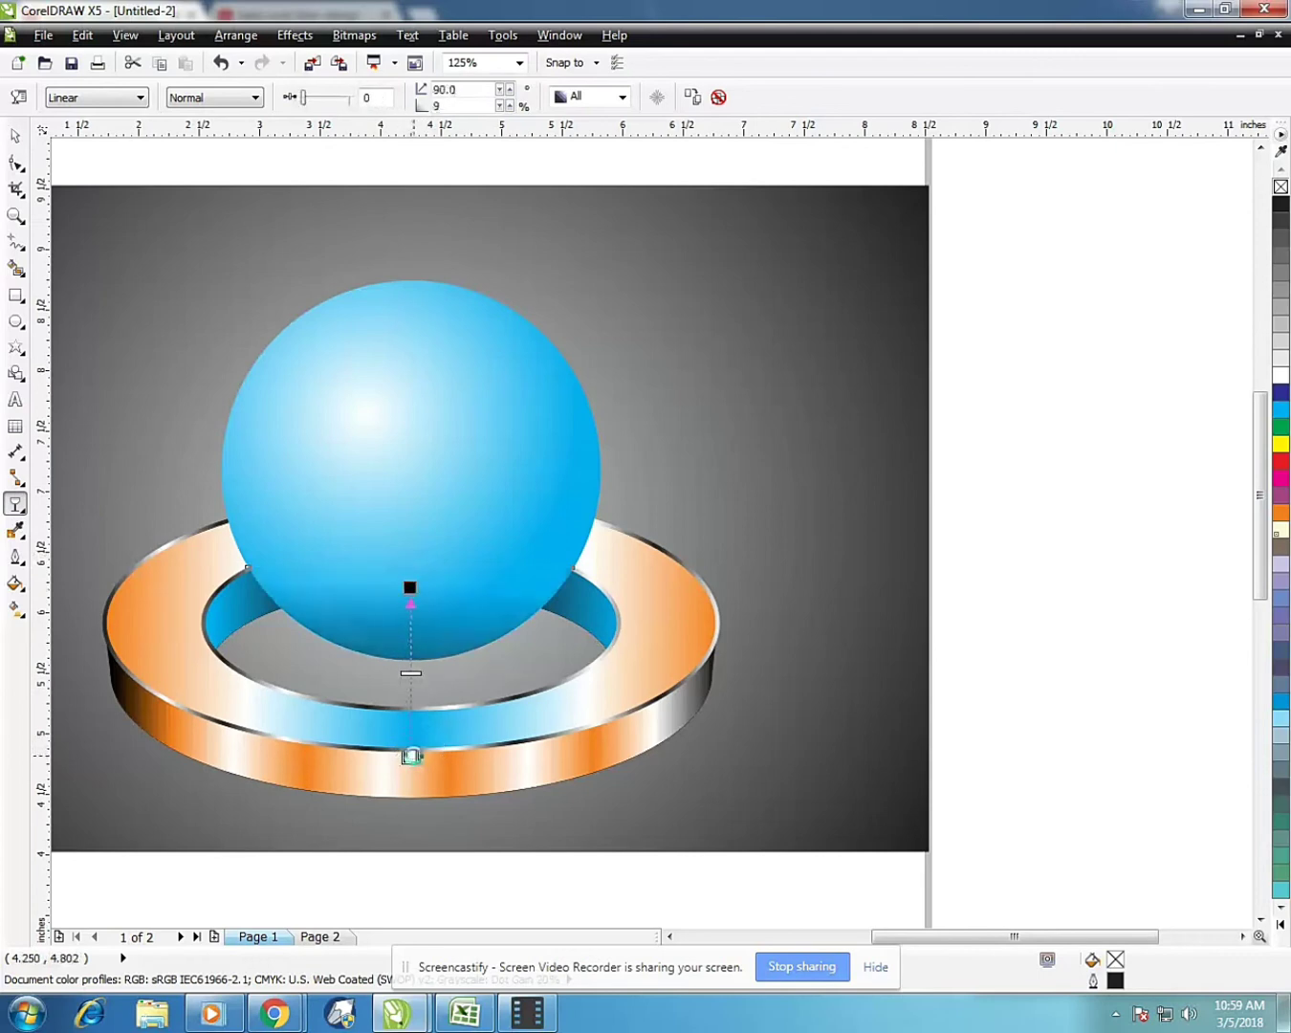
Draw a freehand triangle along the sphere's right edge
{"action": "scroll", "coordinate": [430, 673], "scroll_direction": "down", "scroll_amount": 2}
{"action": "key", "text": "space"}
{"action": "scroll", "coordinate": [786, 656], "scroll_direction": "up", "scroll_amount": 1}
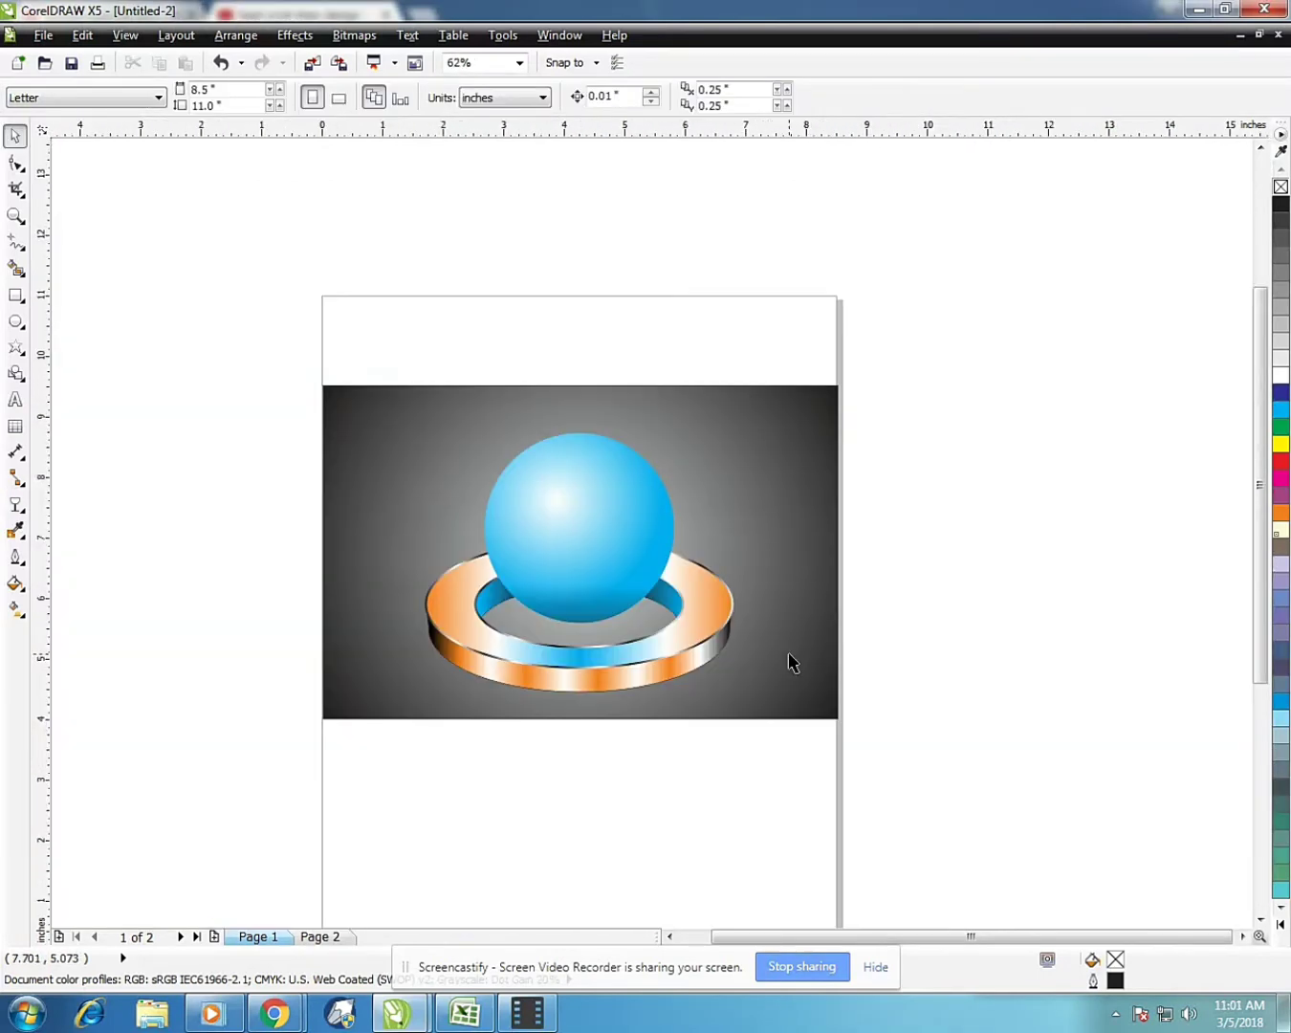
{"action": "scroll", "coordinate": [749, 649], "scroll_direction": "up", "scroll_amount": 1}
{"action": "scroll", "coordinate": [745, 670], "scroll_direction": "down", "scroll_amount": 1}
{"action": "scroll", "coordinate": [766, 686], "scroll_direction": "up", "scroll_amount": 1}
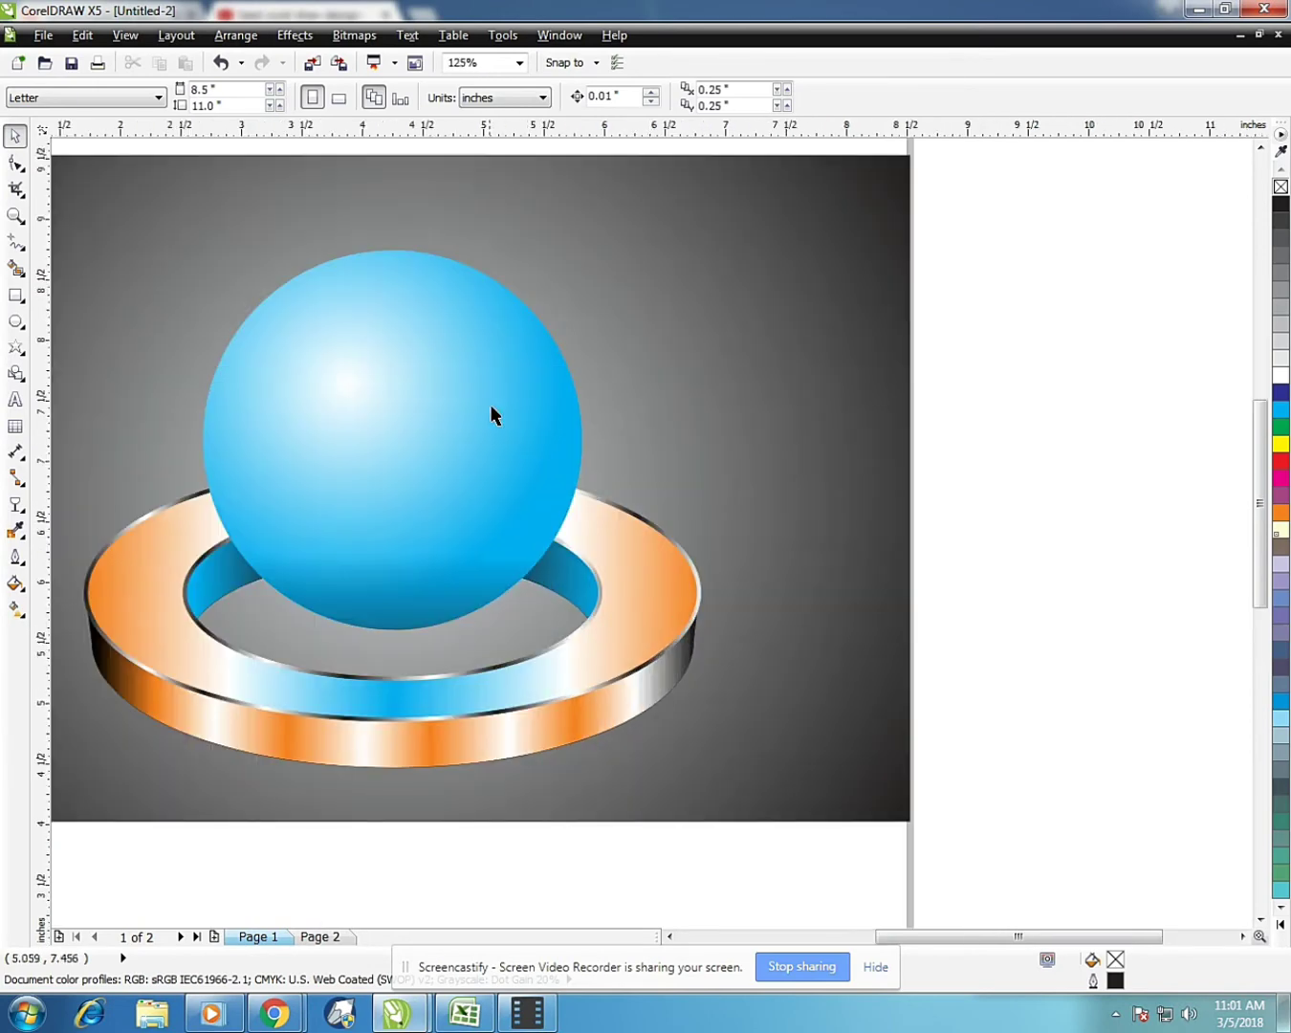
{"action": "scroll", "coordinate": [493, 412], "scroll_direction": "up", "scroll_amount": 1}
{"action": "left_click", "coordinate": [14, 245]}
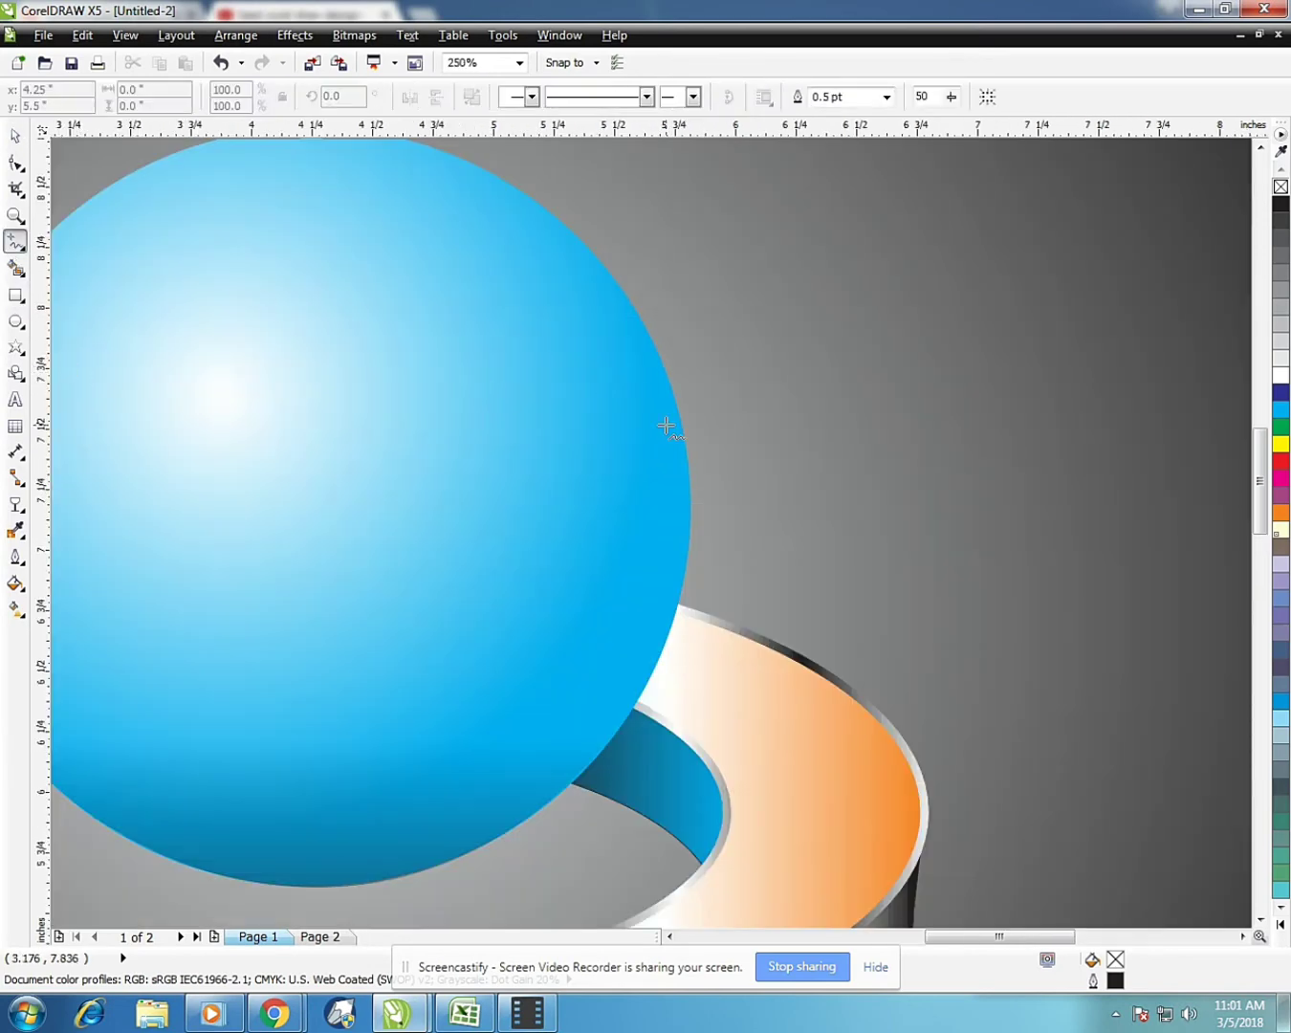
{"action": "scroll", "coordinate": [669, 427], "scroll_direction": "up", "scroll_amount": 1}
{"action": "scroll", "coordinate": [651, 467], "scroll_direction": "down", "scroll_amount": 1}
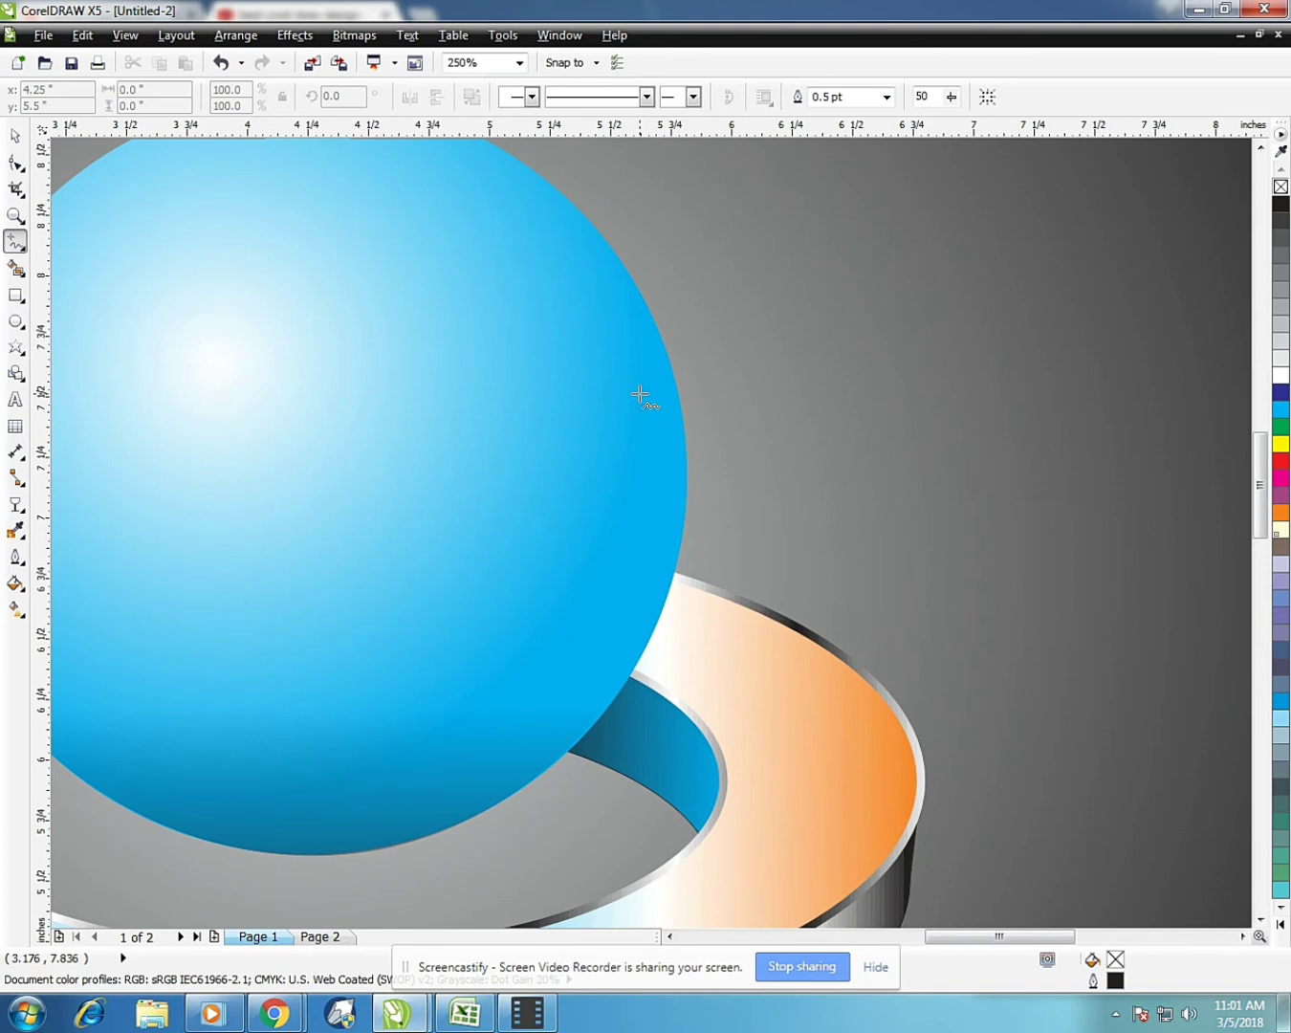
{"action": "left_click", "coordinate": [640, 394]}
{"action": "left_click", "coordinate": [640, 638]}
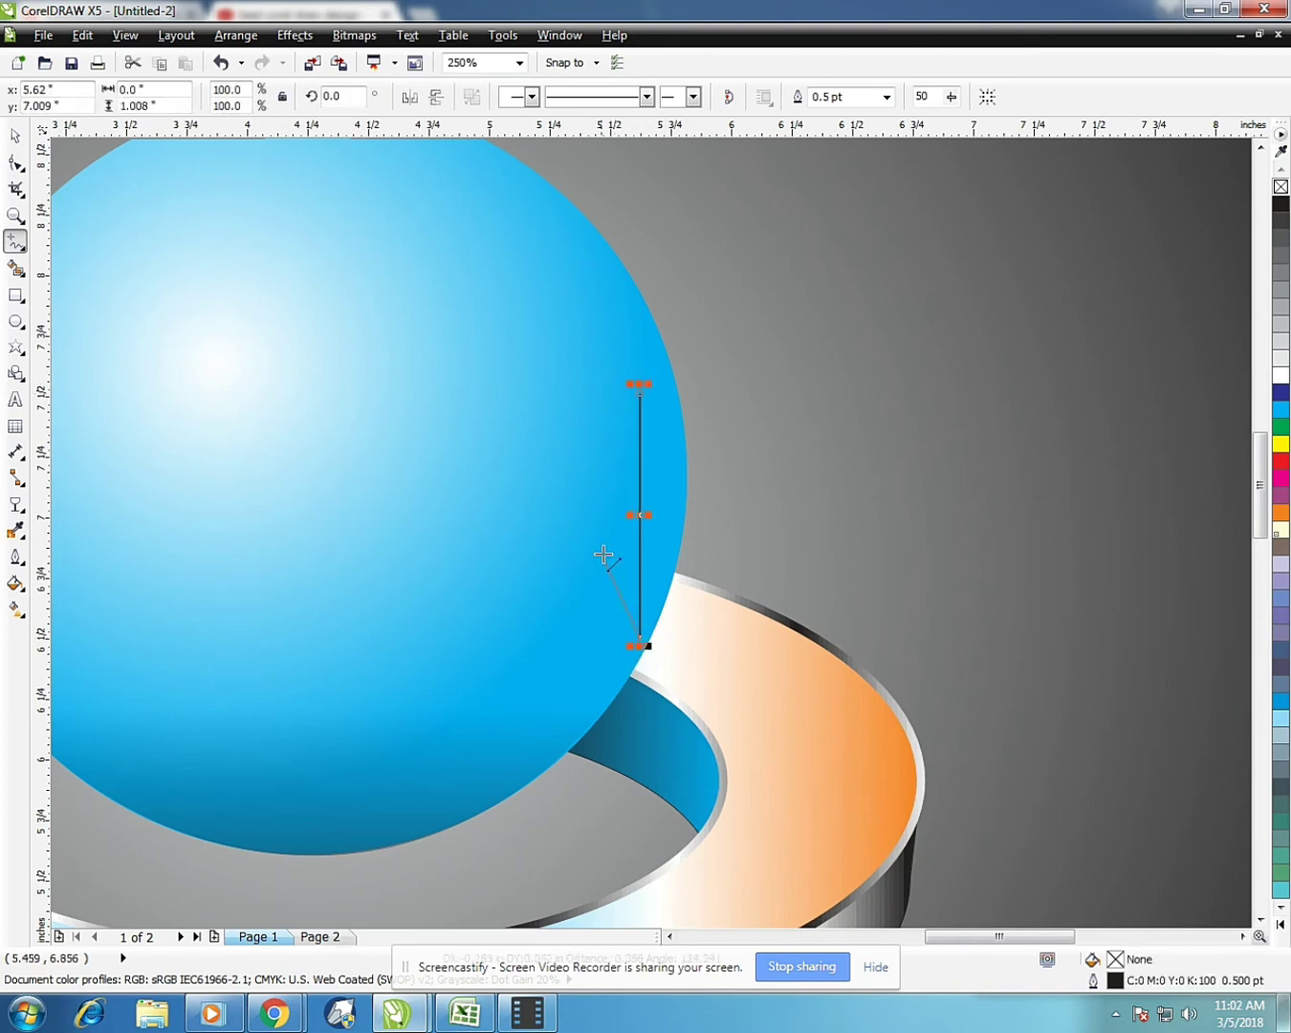
{"action": "double_click", "coordinate": [602, 525]}
{"action": "left_click", "coordinate": [640, 390]}
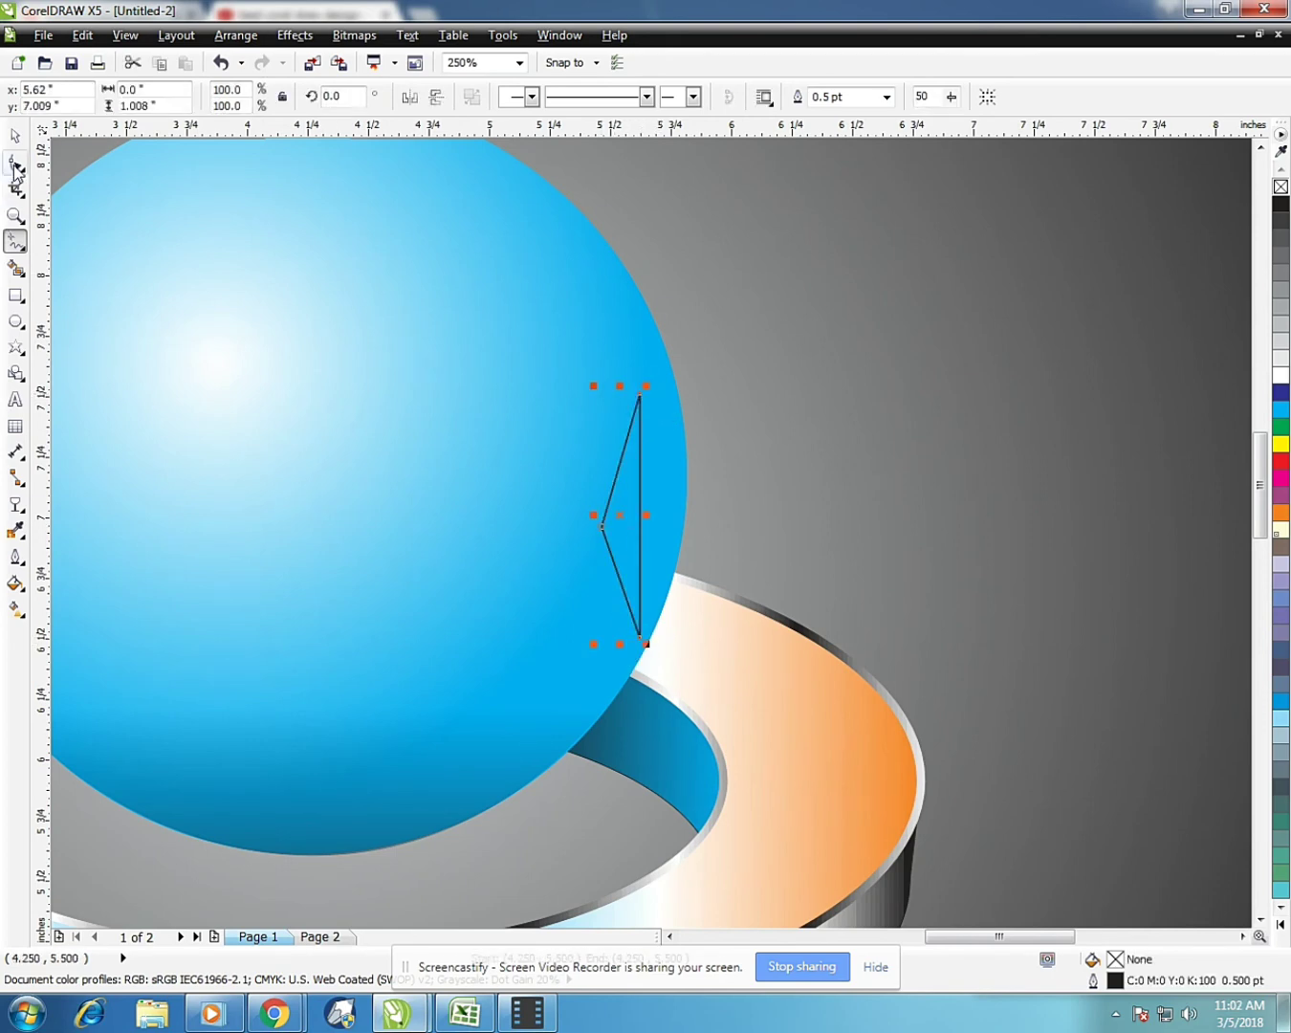
Reshape the triangle's nodes into a thin crescent following the sphere's edge
{"action": "left_click", "coordinate": [13, 168]}
{"action": "left_click_drag", "start_coordinate": [840, 721], "coordinate": [841, 722]}
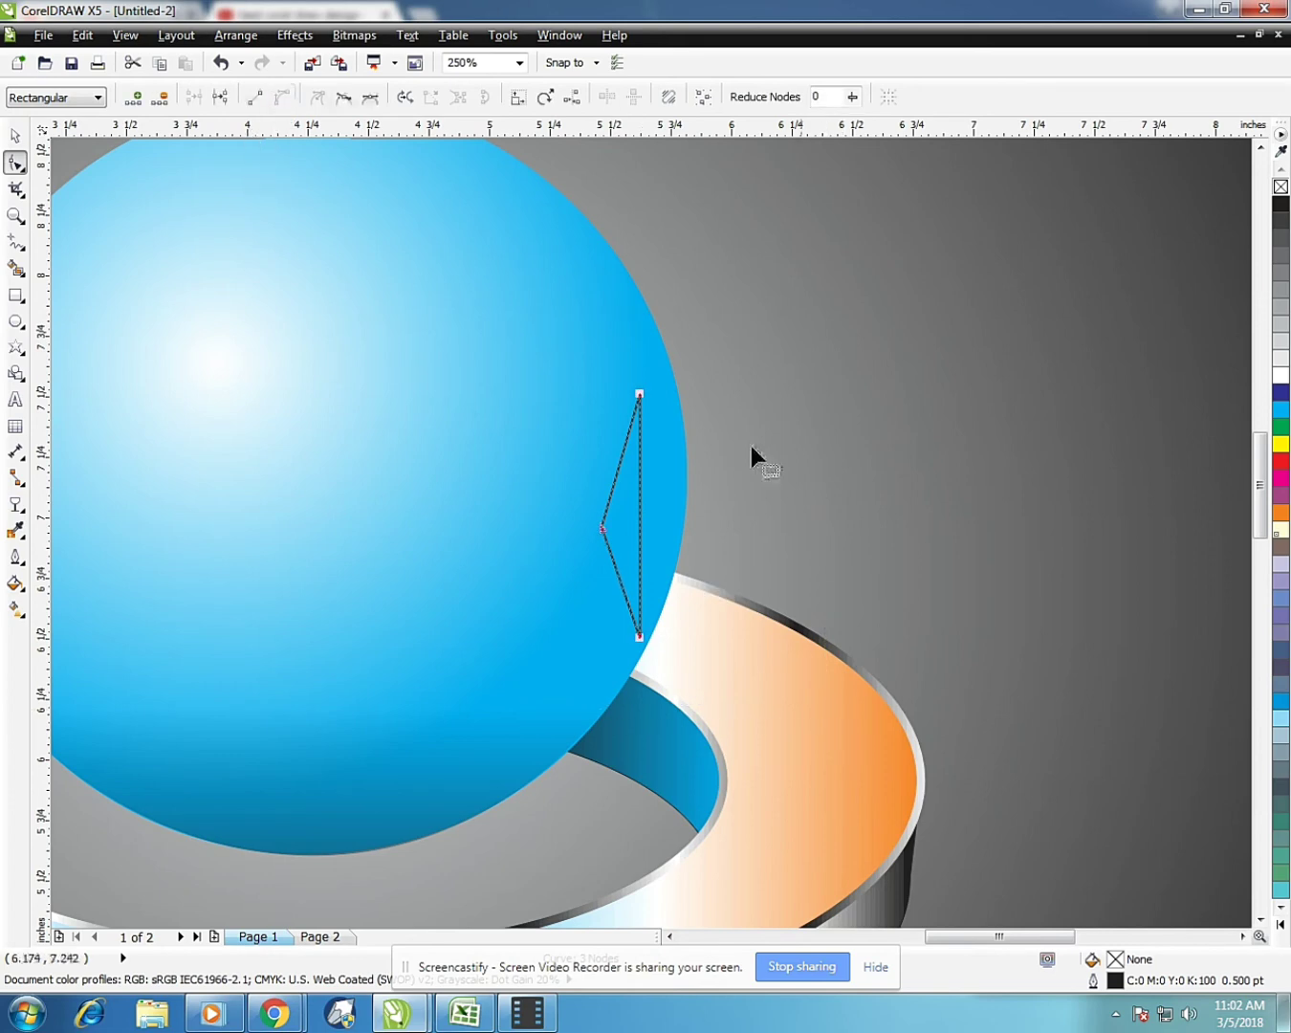
{"action": "left_click", "coordinate": [665, 508]}
{"action": "scroll", "coordinate": [646, 502], "scroll_direction": "up", "scroll_amount": 2}
{"action": "left_click", "coordinate": [647, 503]}
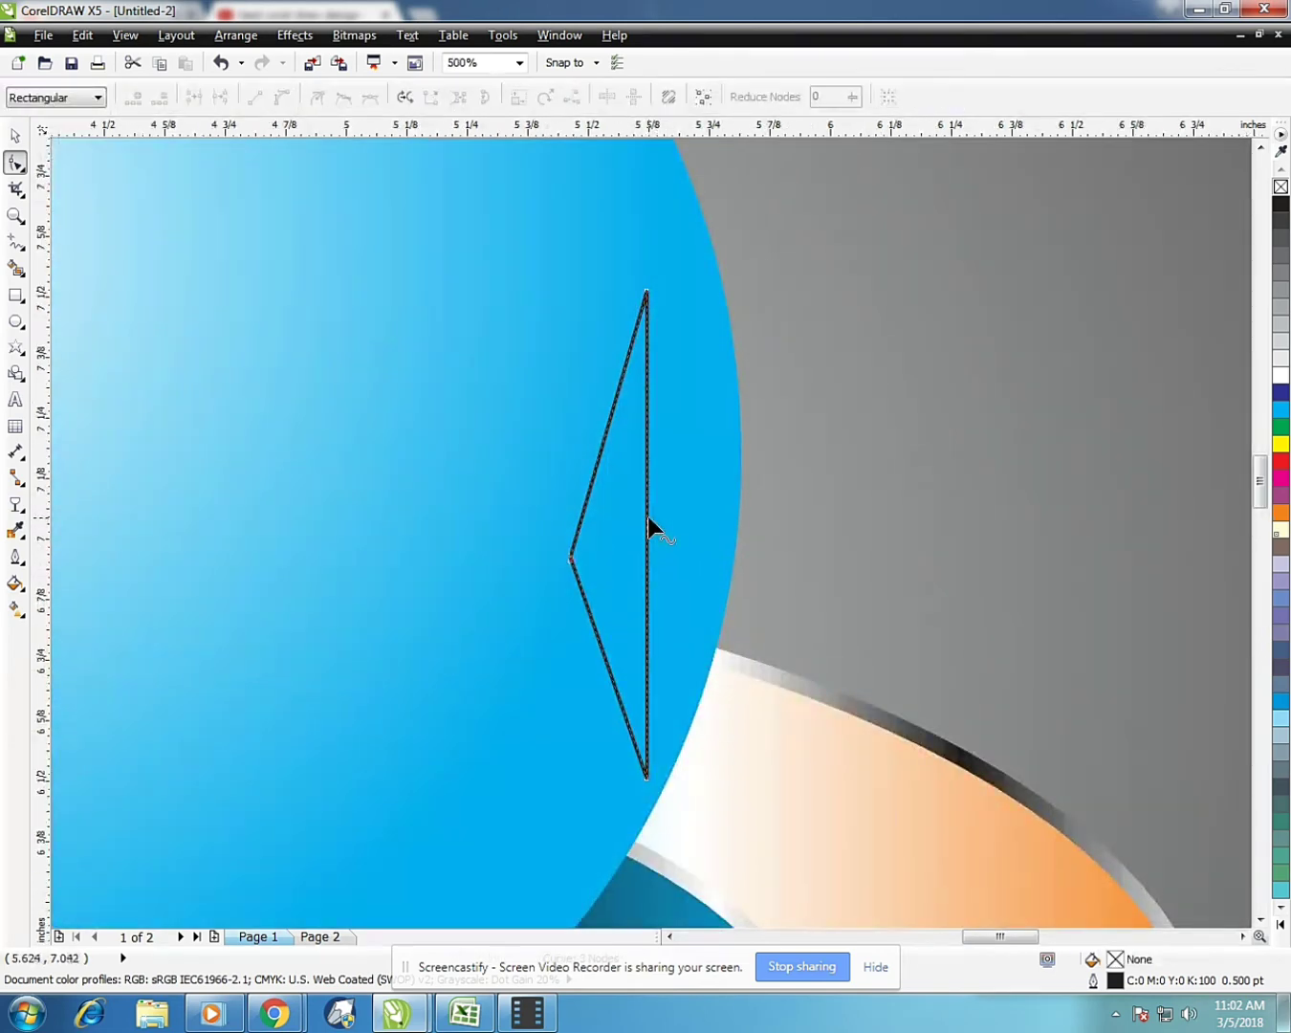
{"action": "left_click_drag", "start_coordinate": [648, 518], "coordinate": [688, 508]}
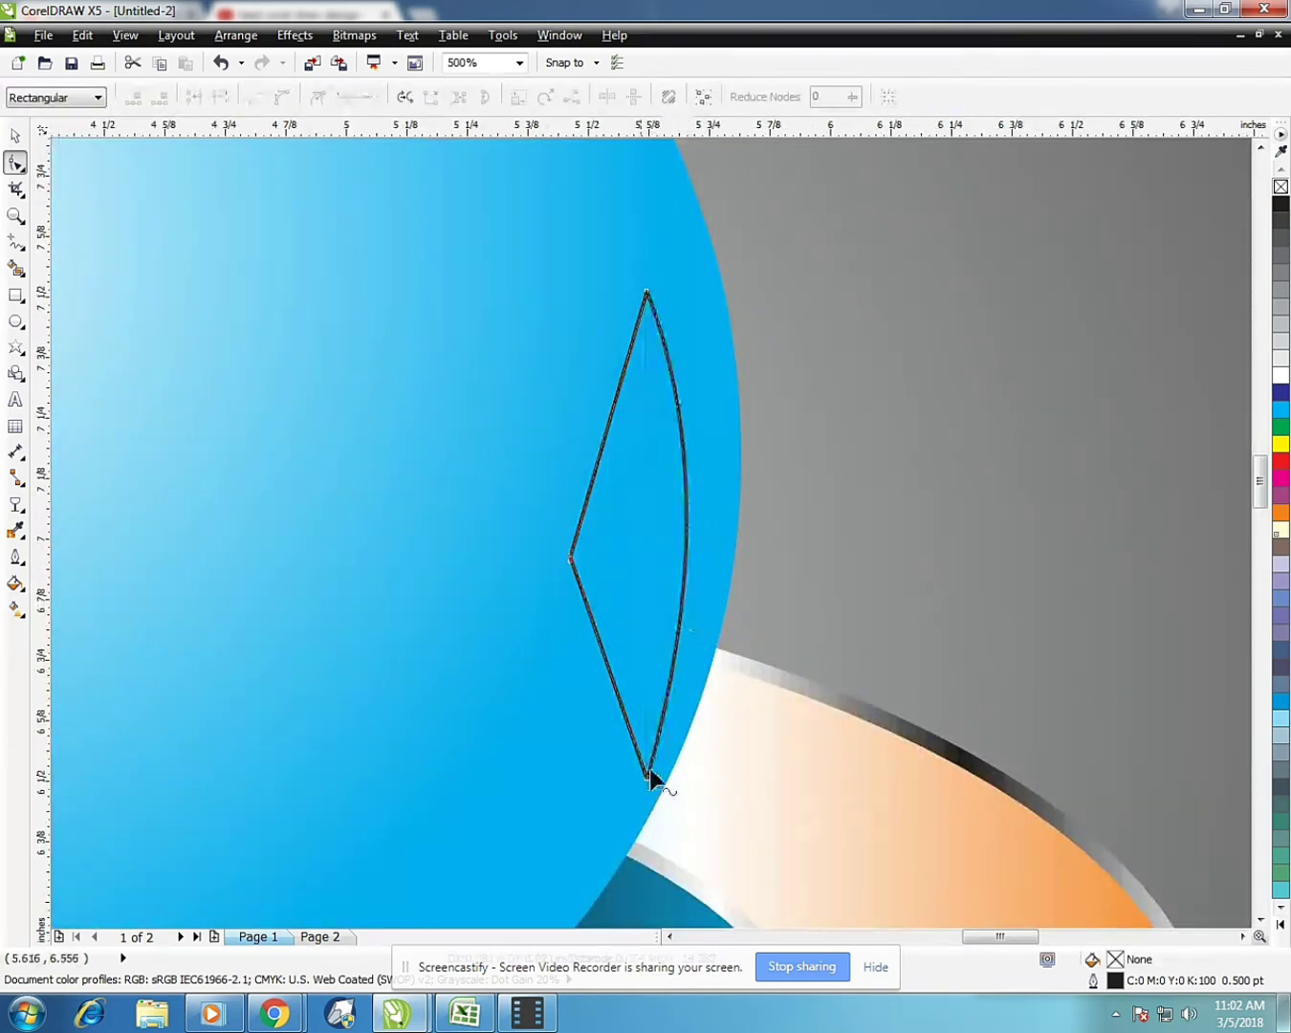
{"action": "double_click", "coordinate": [570, 560]}
{"action": "mouse_move", "coordinate": [581, 543]}
{"action": "left_mouse_down"}
{"action": "mouse_move", "coordinate": [711, 549]}
{"action": "mouse_move", "coordinate": [705, 526]}
{"action": "left_mouse_up"}
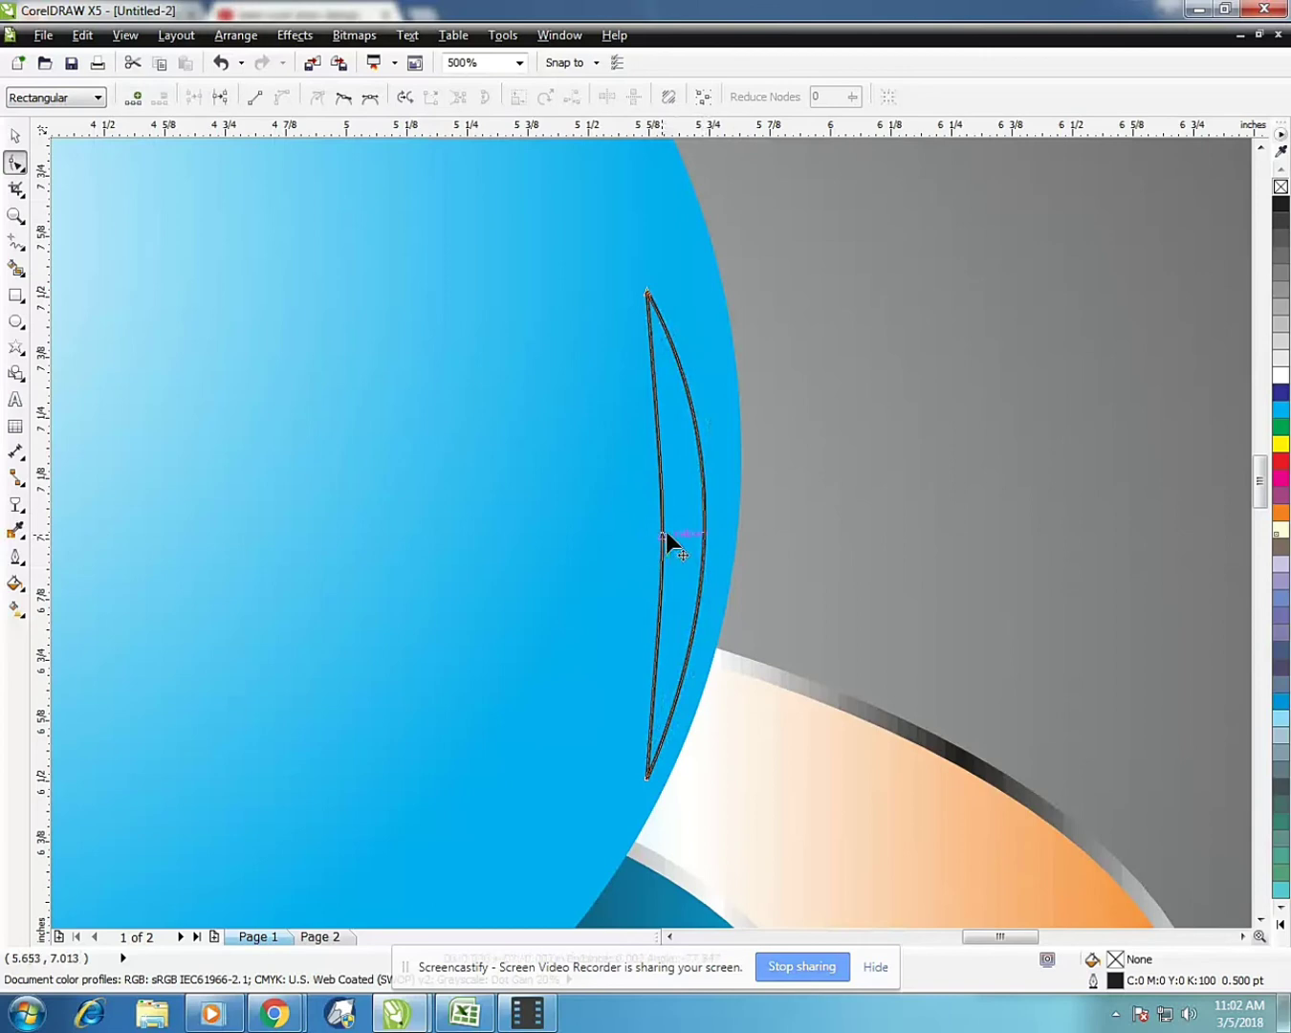
{"action": "scroll", "coordinate": [672, 531], "scroll_direction": "up", "scroll_amount": 1}
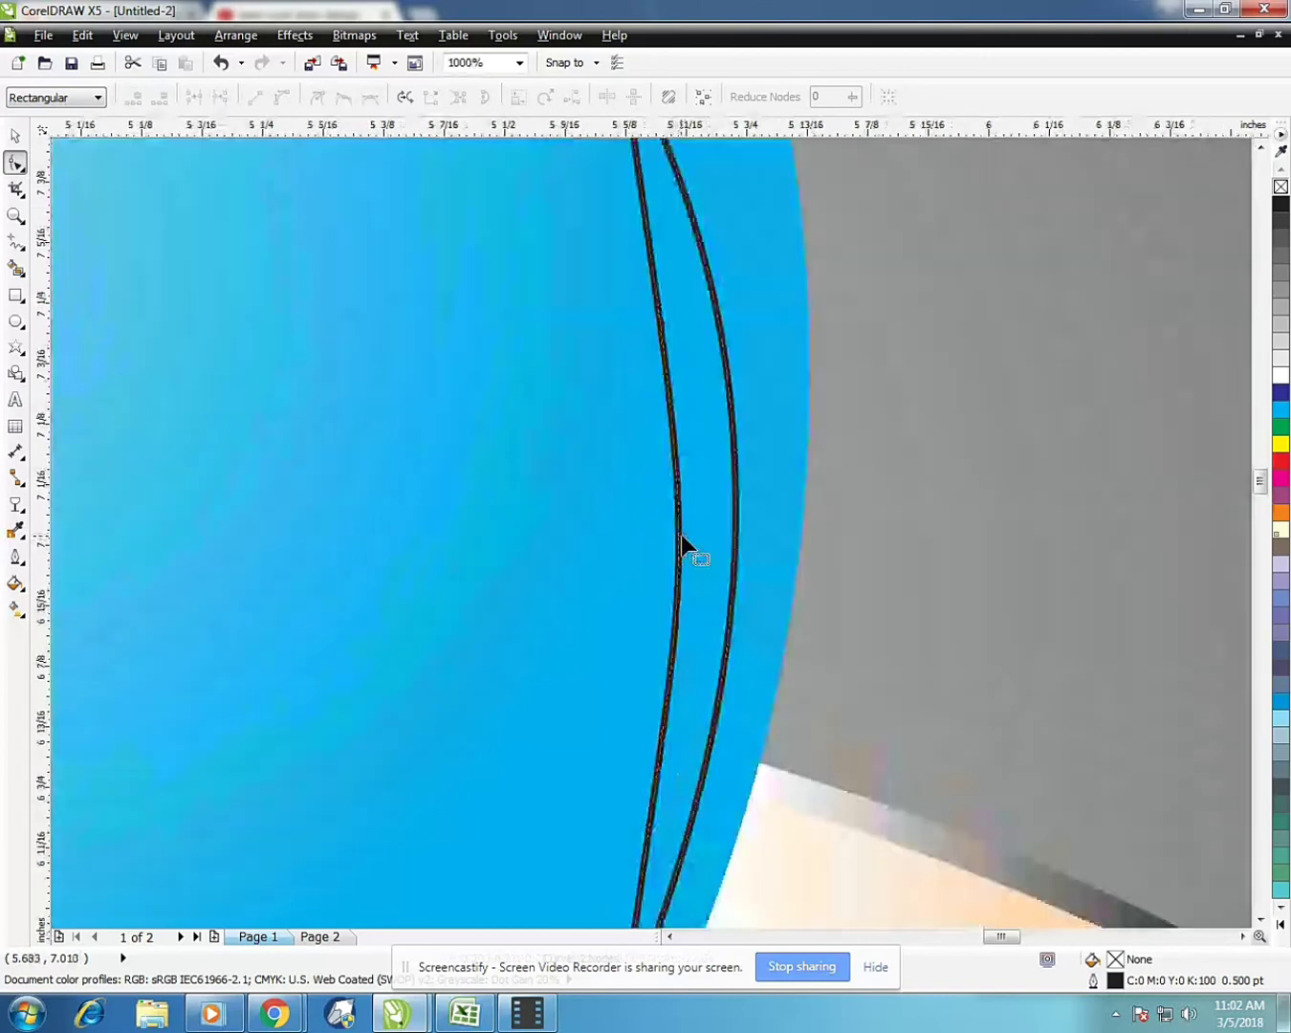
{"action": "left_click_drag", "start_coordinate": [676, 532], "coordinate": [662, 533]}
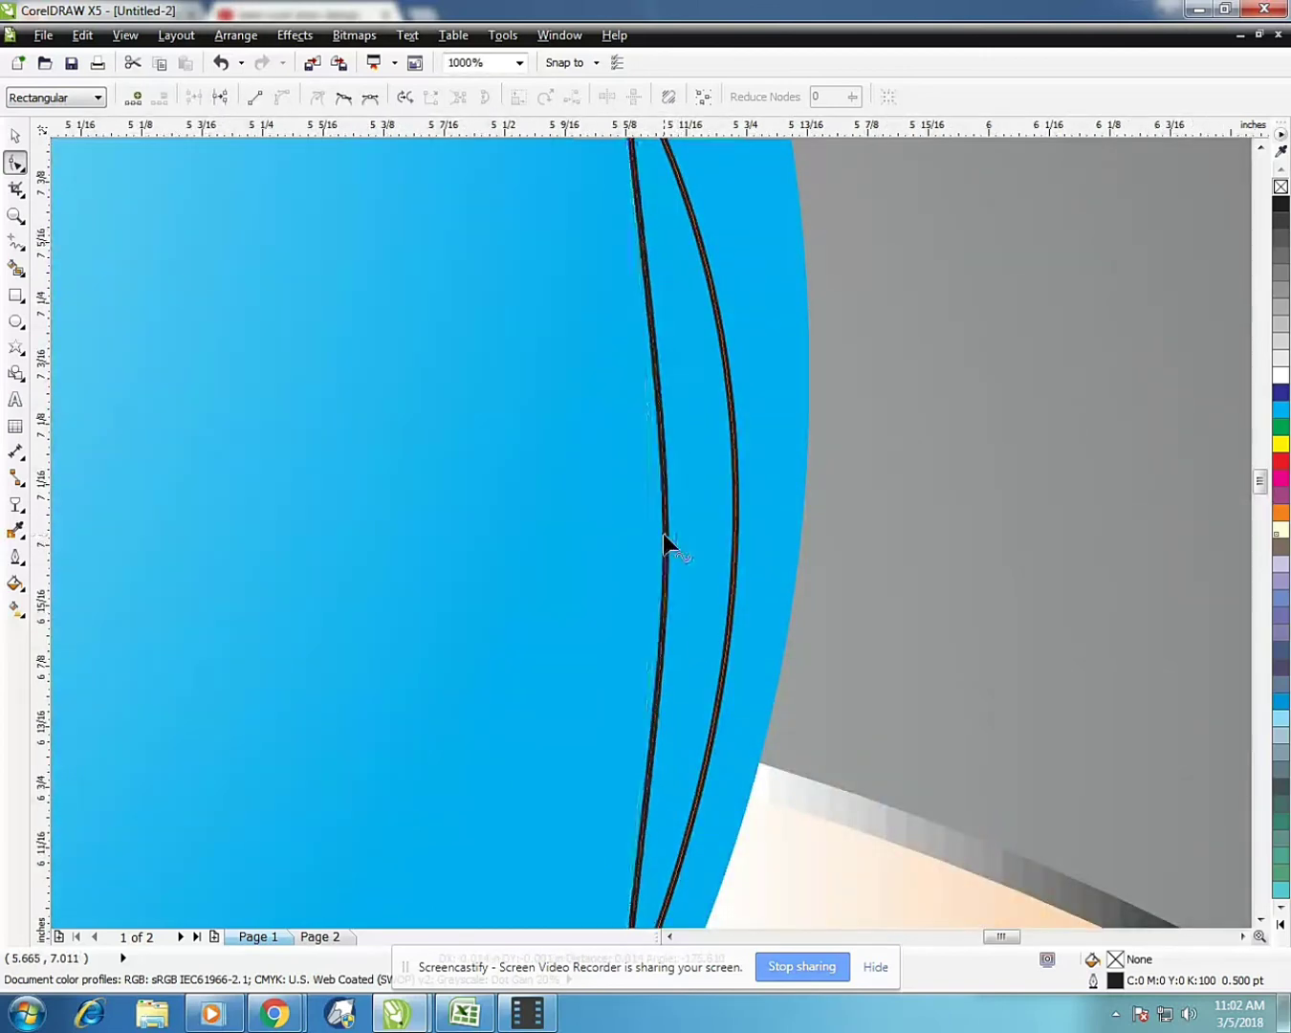
Tilt the crescent slightly clockwise, shift it left and enlarge it to about 122%
{"action": "key", "text": "space"}
{"action": "scroll", "coordinate": [641, 579], "scroll_direction": "down", "scroll_amount": 1}
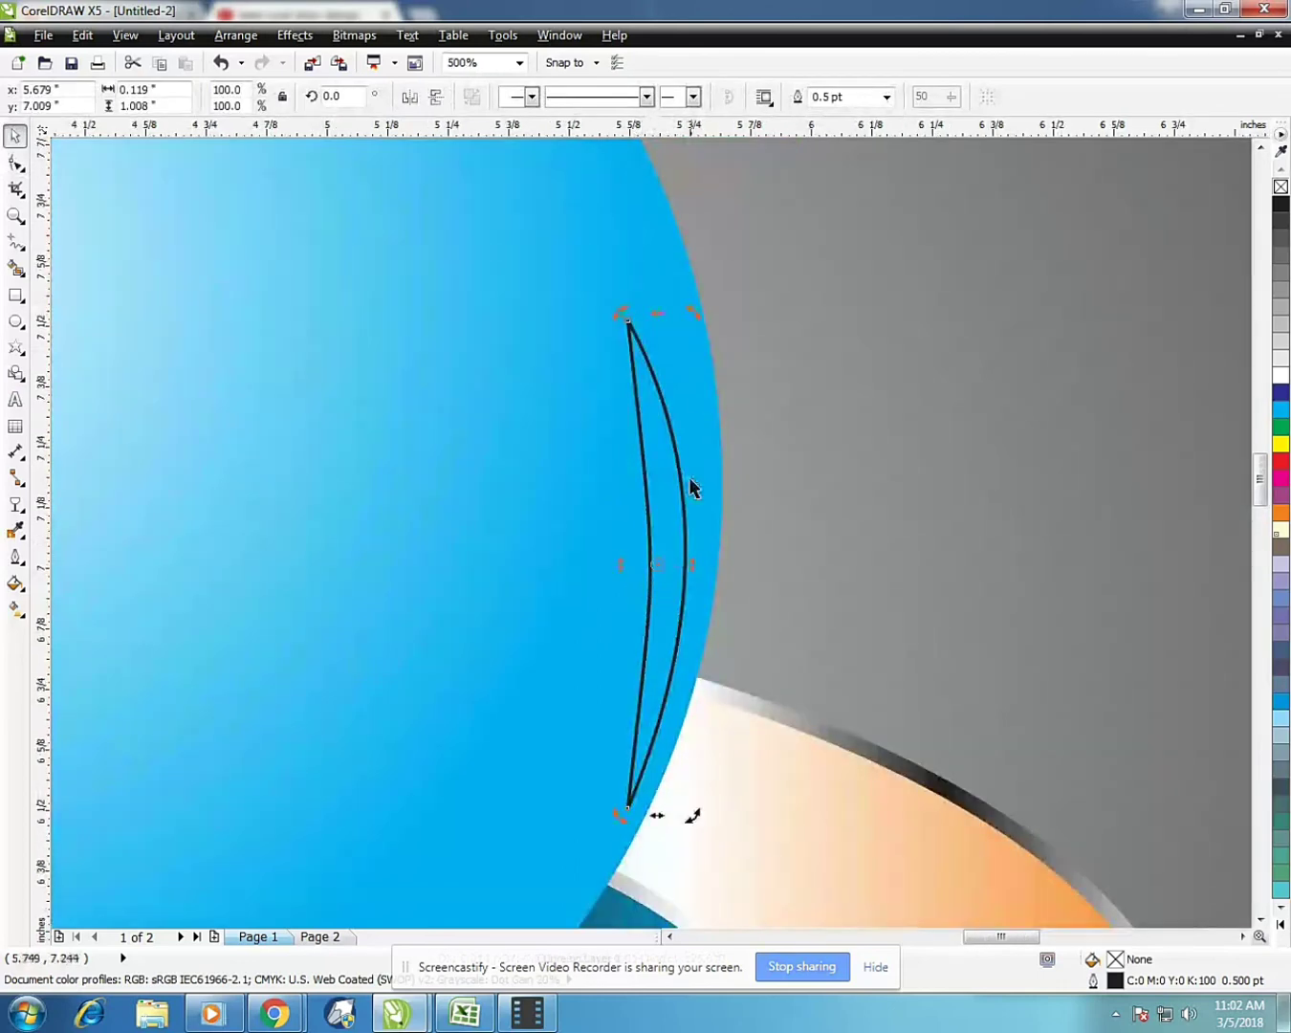
{"action": "left_click_drag", "start_coordinate": [691, 314], "coordinate": [710, 323]}
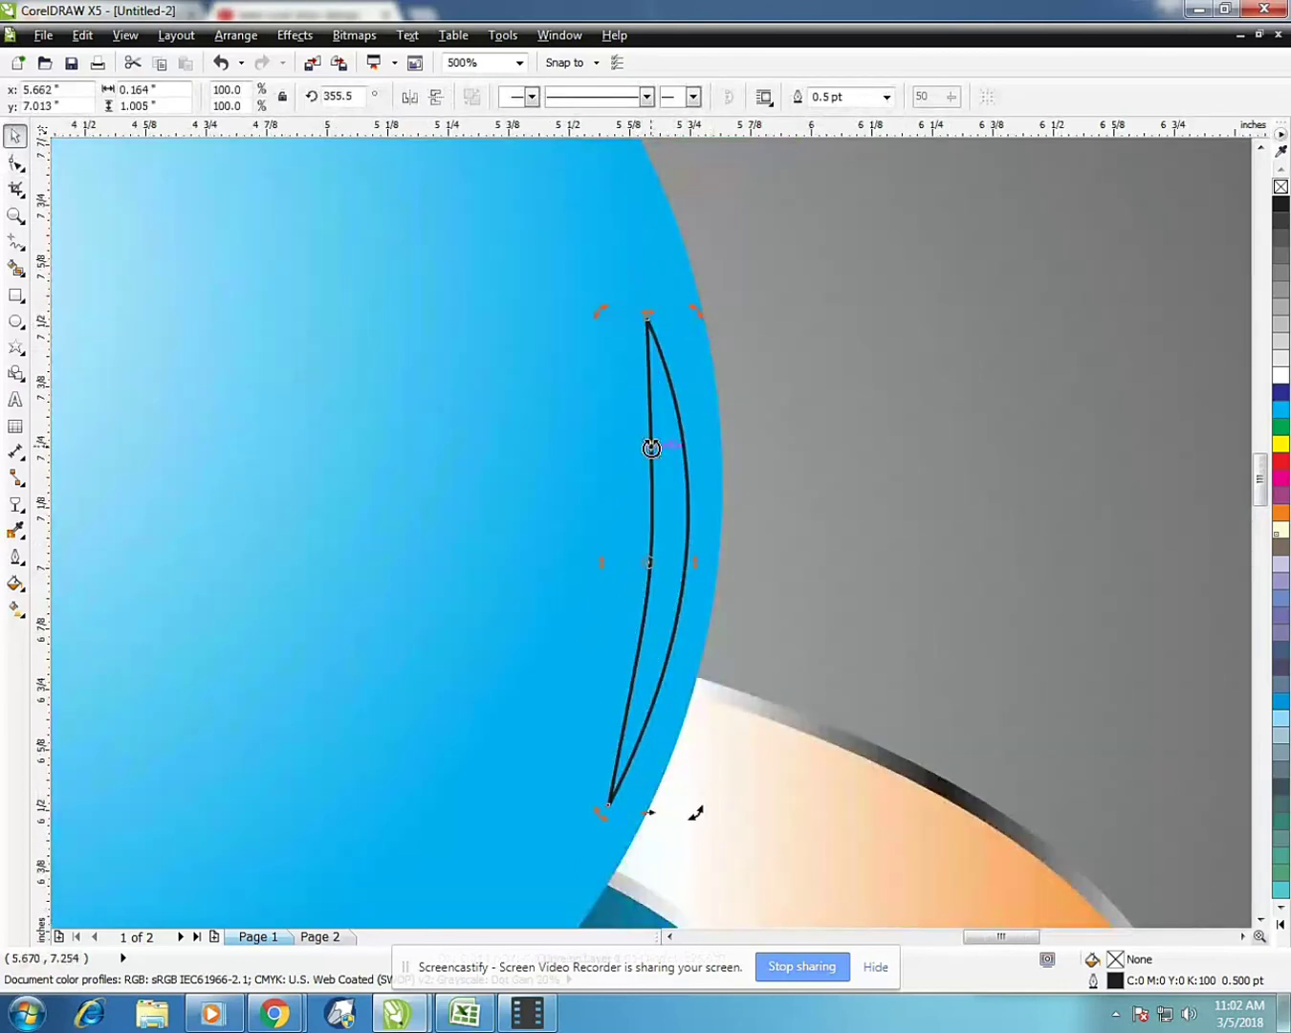
{"action": "scroll", "coordinate": [651, 448], "scroll_direction": "down", "scroll_amount": 2}
{"action": "scroll", "coordinate": [712, 520], "scroll_direction": "up", "scroll_amount": 3}
{"action": "left_click_drag", "start_coordinate": [657, 483], "coordinate": [599, 485]}
{"action": "scroll", "coordinate": [599, 486], "scroll_direction": "down", "scroll_amount": 5}
{"action": "left_click", "coordinate": [929, 518]}
{"action": "scroll", "coordinate": [600, 452], "scroll_direction": "up", "scroll_amount": 2}
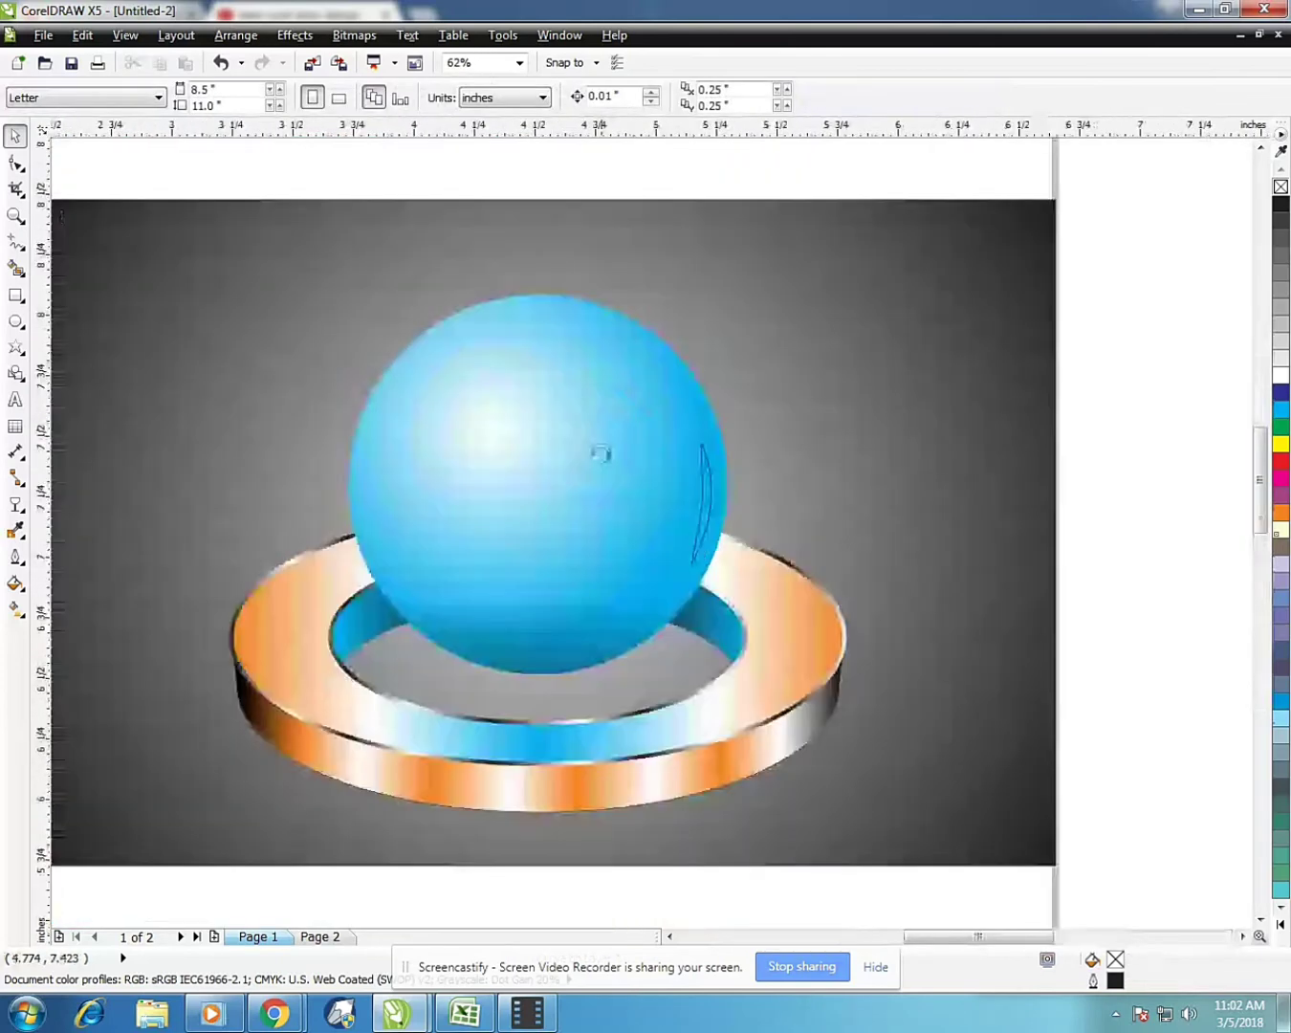
{"action": "scroll", "coordinate": [666, 480], "scroll_direction": "up", "scroll_amount": 2}
{"action": "left_click", "coordinate": [818, 458]}
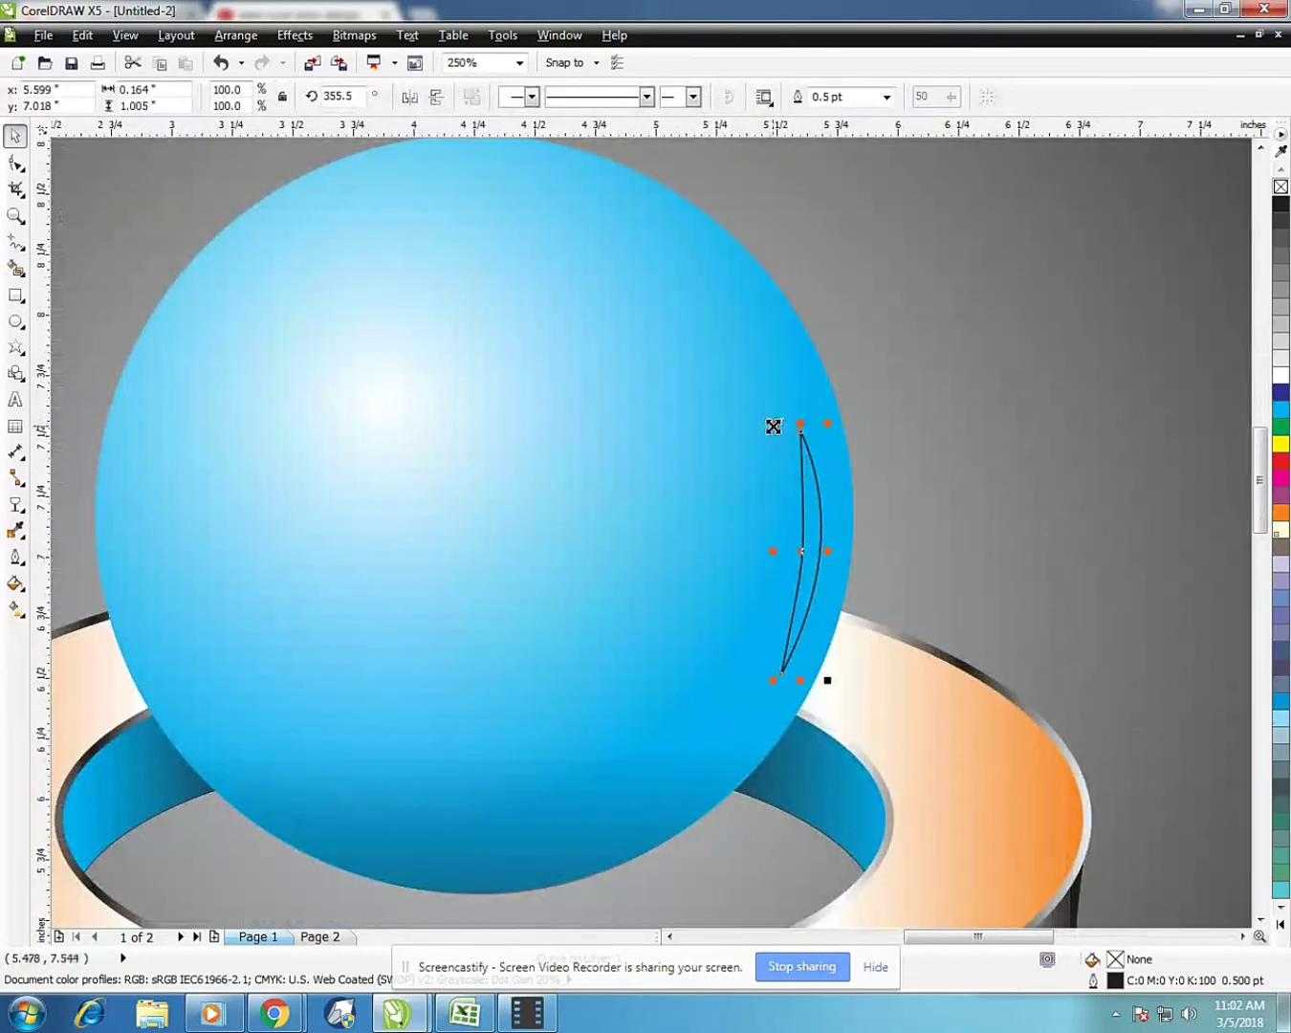
{"action": "left_click_drag", "start_coordinate": [773, 427], "coordinate": [759, 396]}
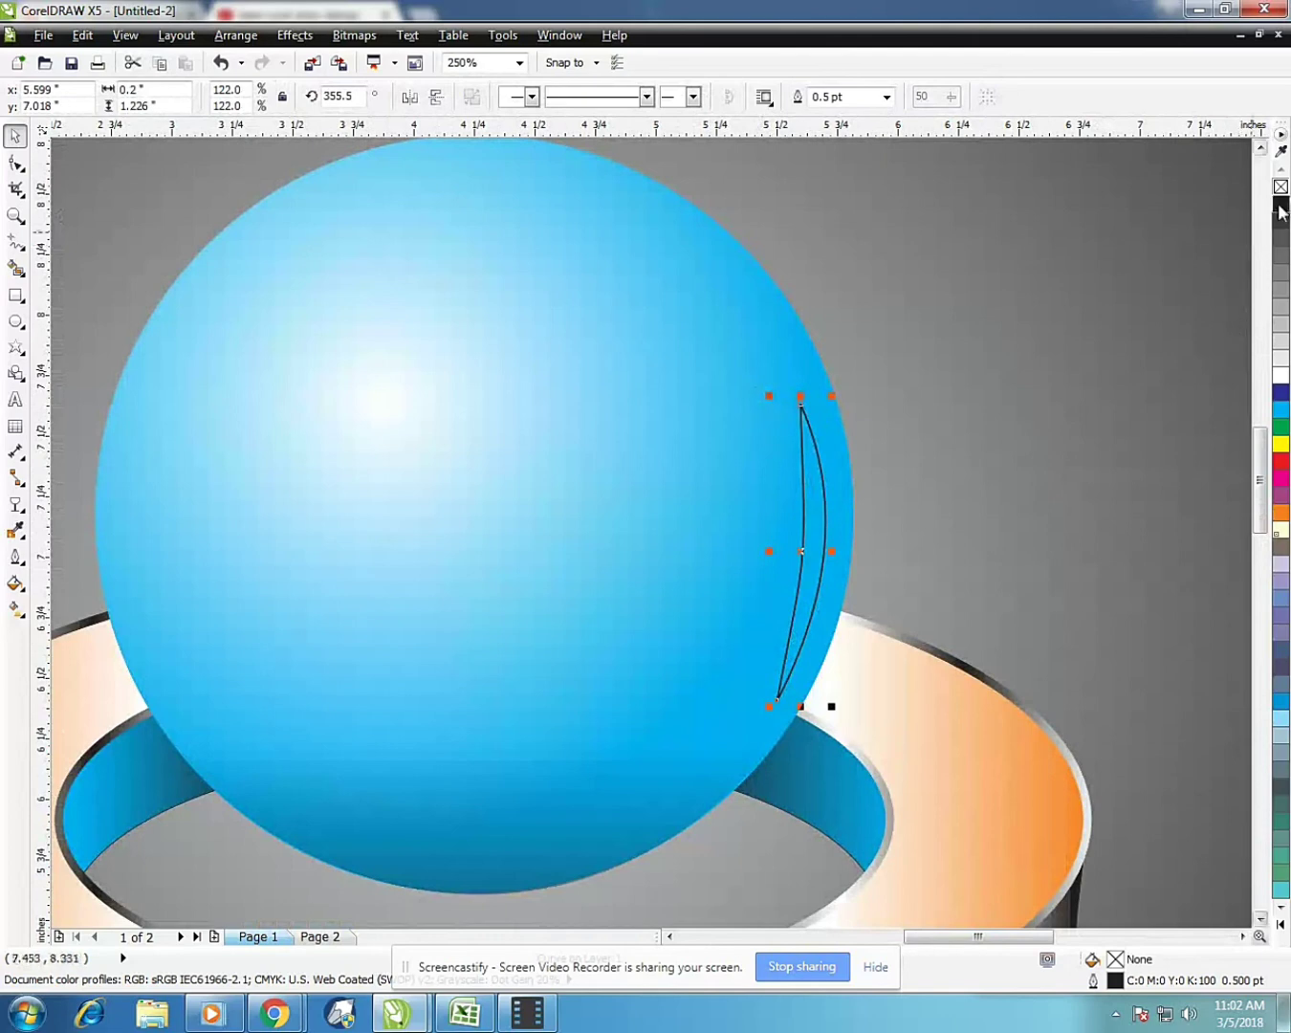
Fill the crescent white, remove its outline and convert it to a bitmap
{"action": "left_click", "coordinate": [1281, 374]}
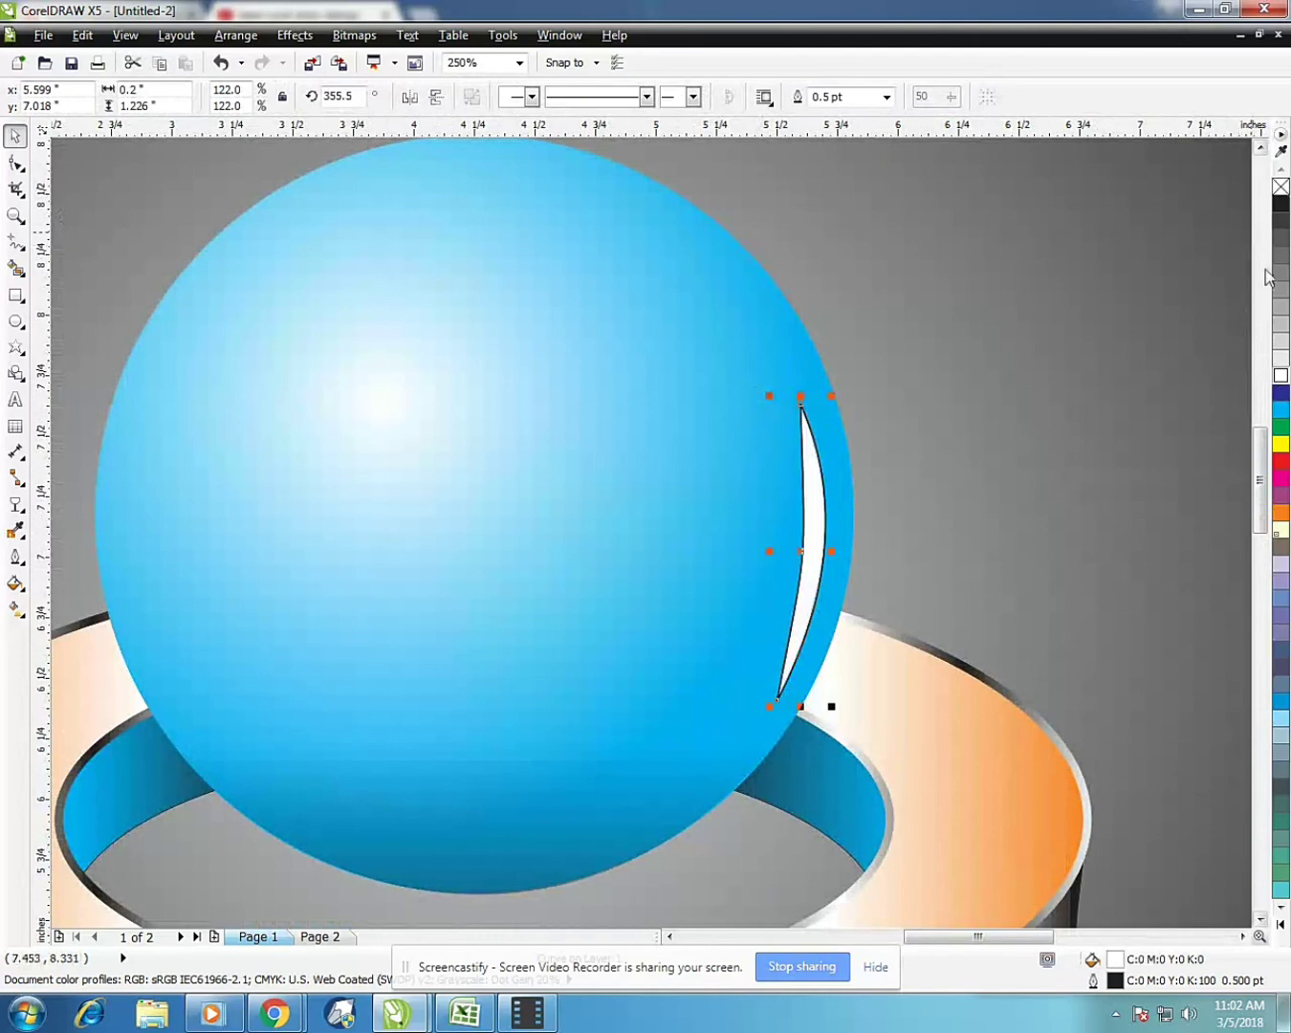
{"action": "right_click", "coordinate": [1282, 186]}
{"action": "scroll", "coordinate": [574, 453], "scroll_direction": "down", "scroll_amount": 2}
{"action": "left_click", "coordinate": [354, 35]}
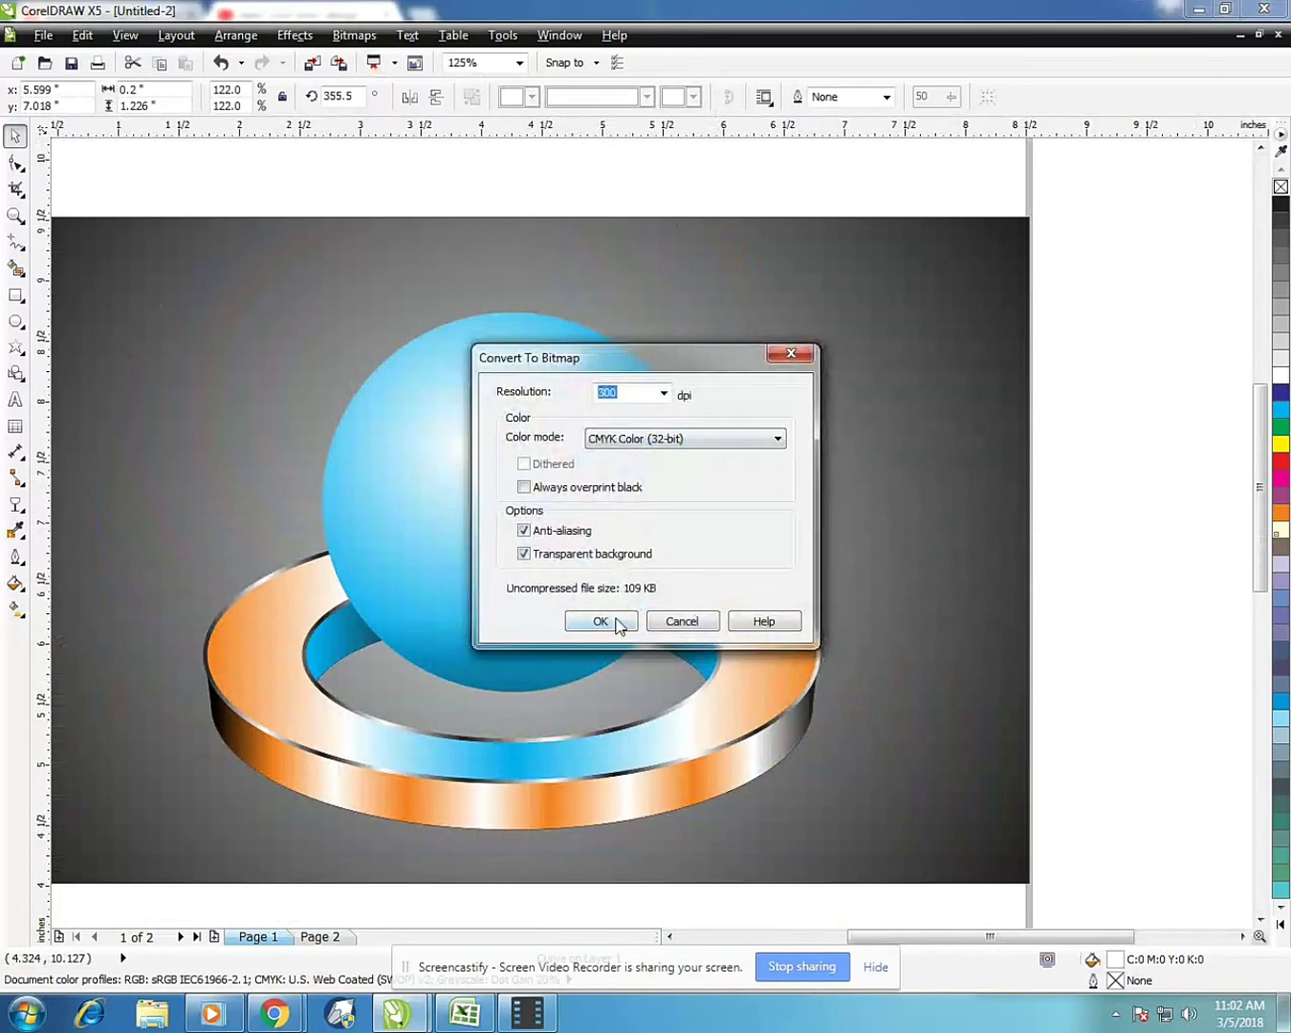
{"action": "left_click", "coordinate": [618, 622]}
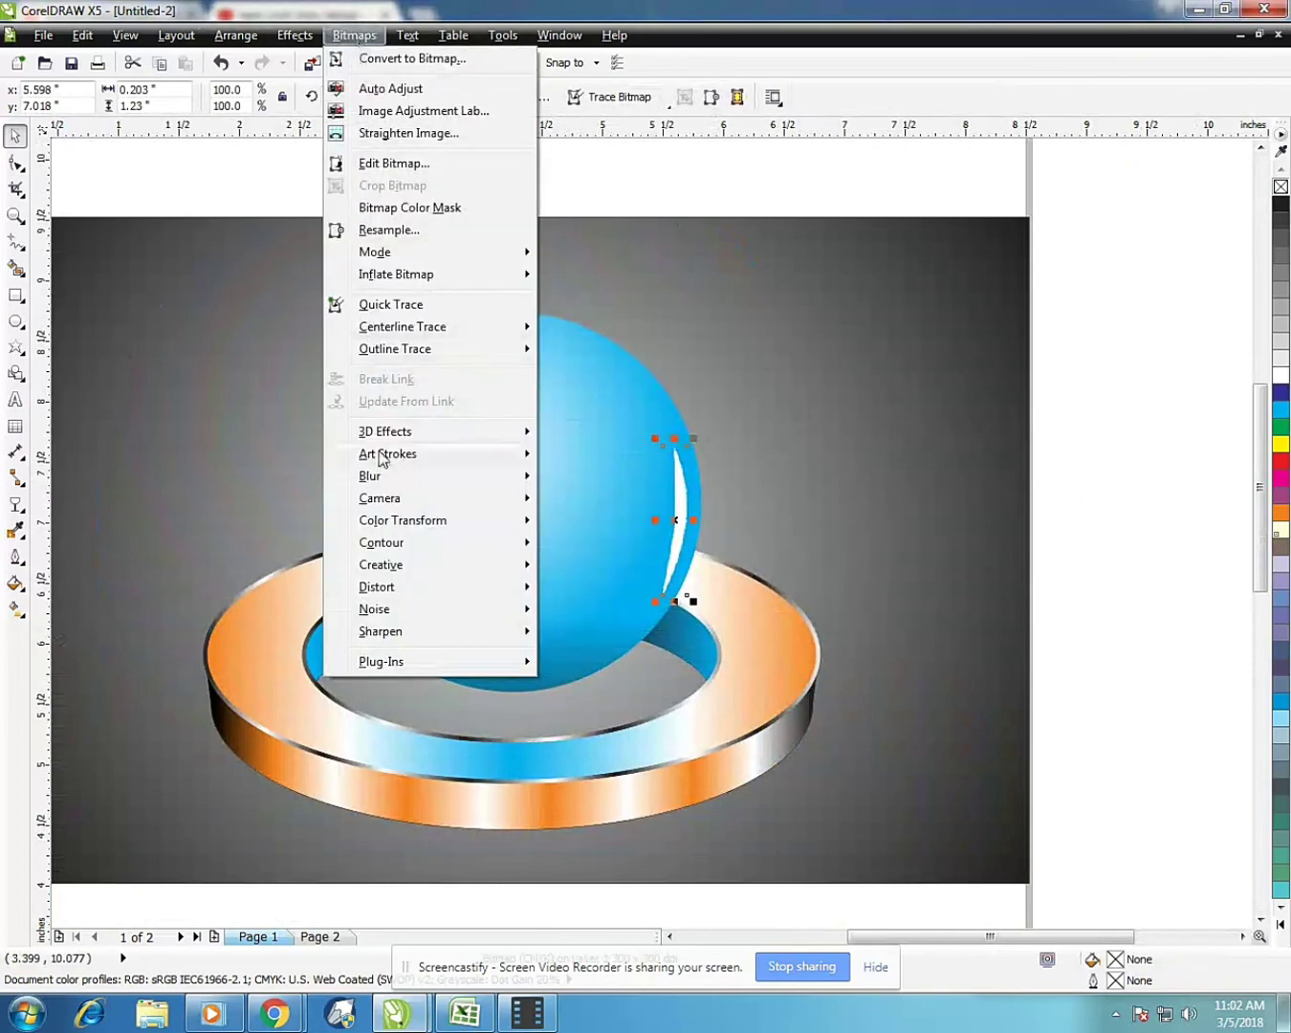
Apply a Gaussian Blur to the crescent, raising the radius to 9.0
{"action": "left_click", "coordinate": [592, 497]}
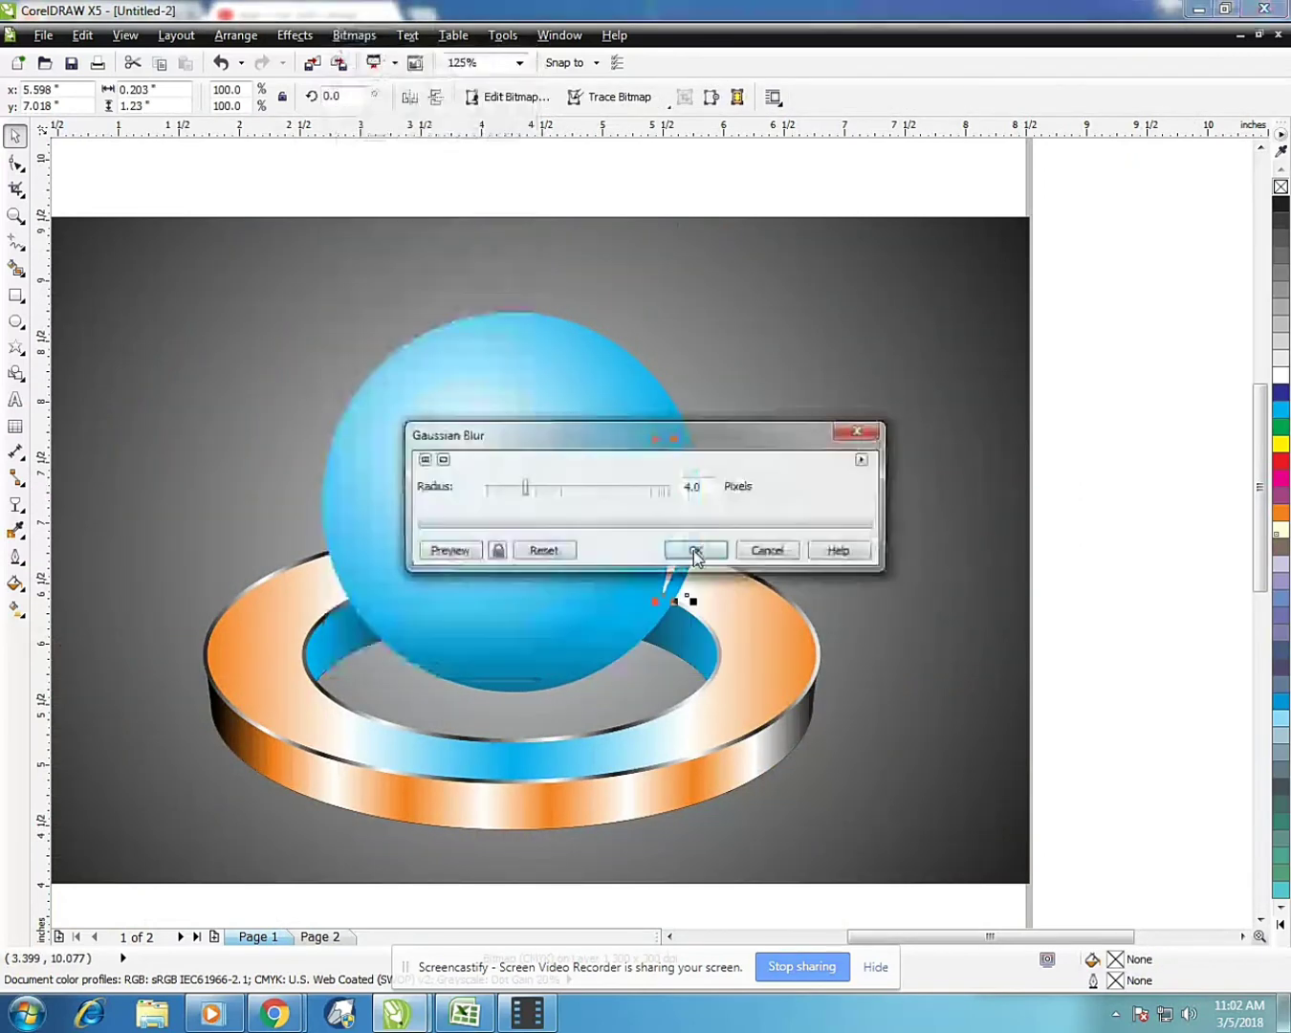
{"action": "left_click_drag", "start_coordinate": [629, 438], "coordinate": [672, 638]}
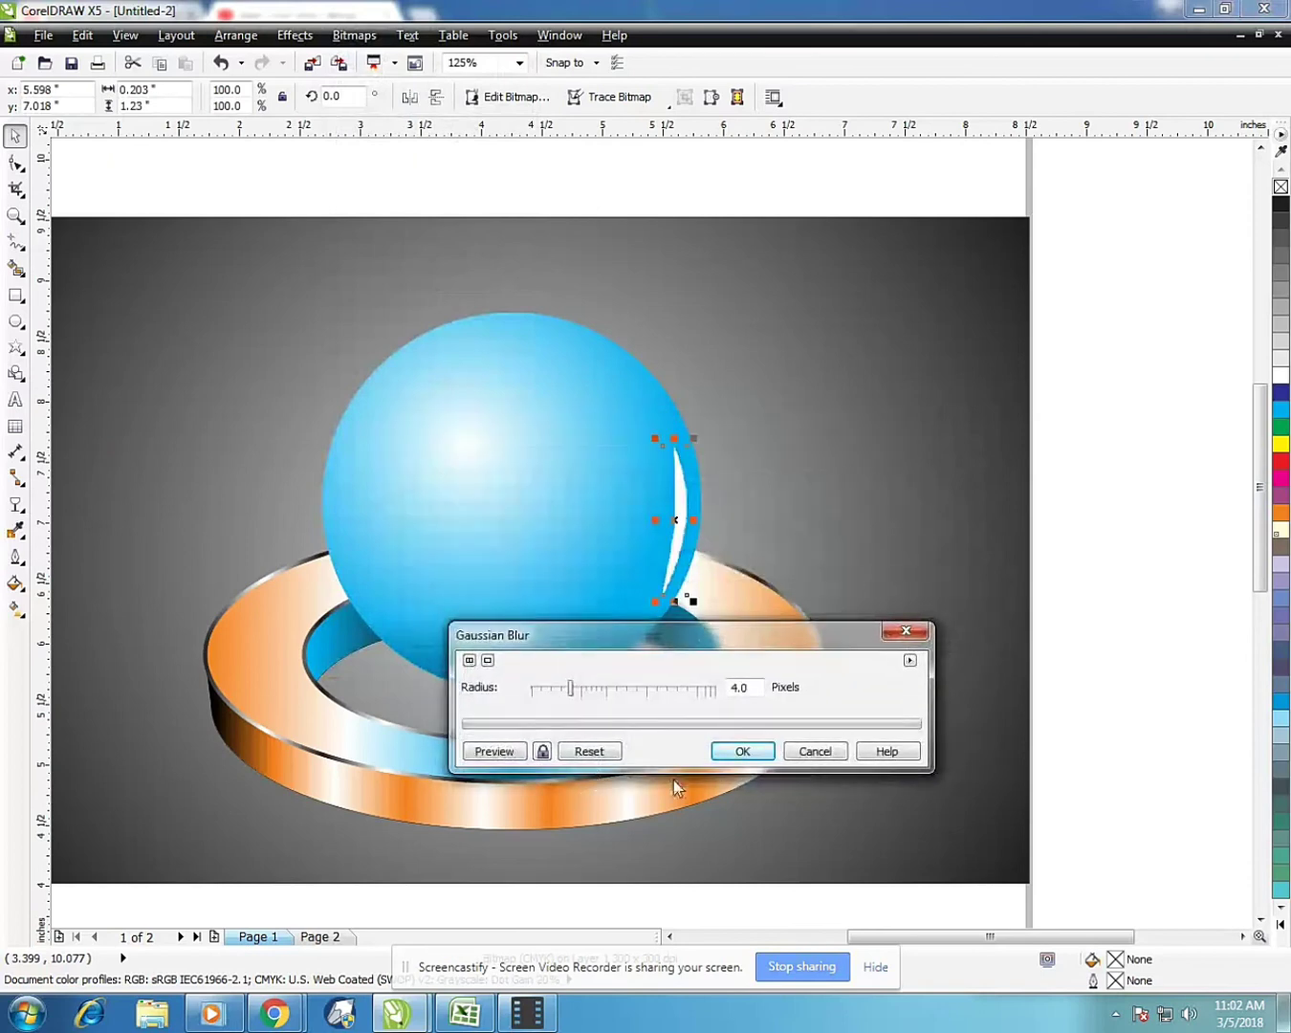
{"action": "left_click", "coordinate": [505, 750]}
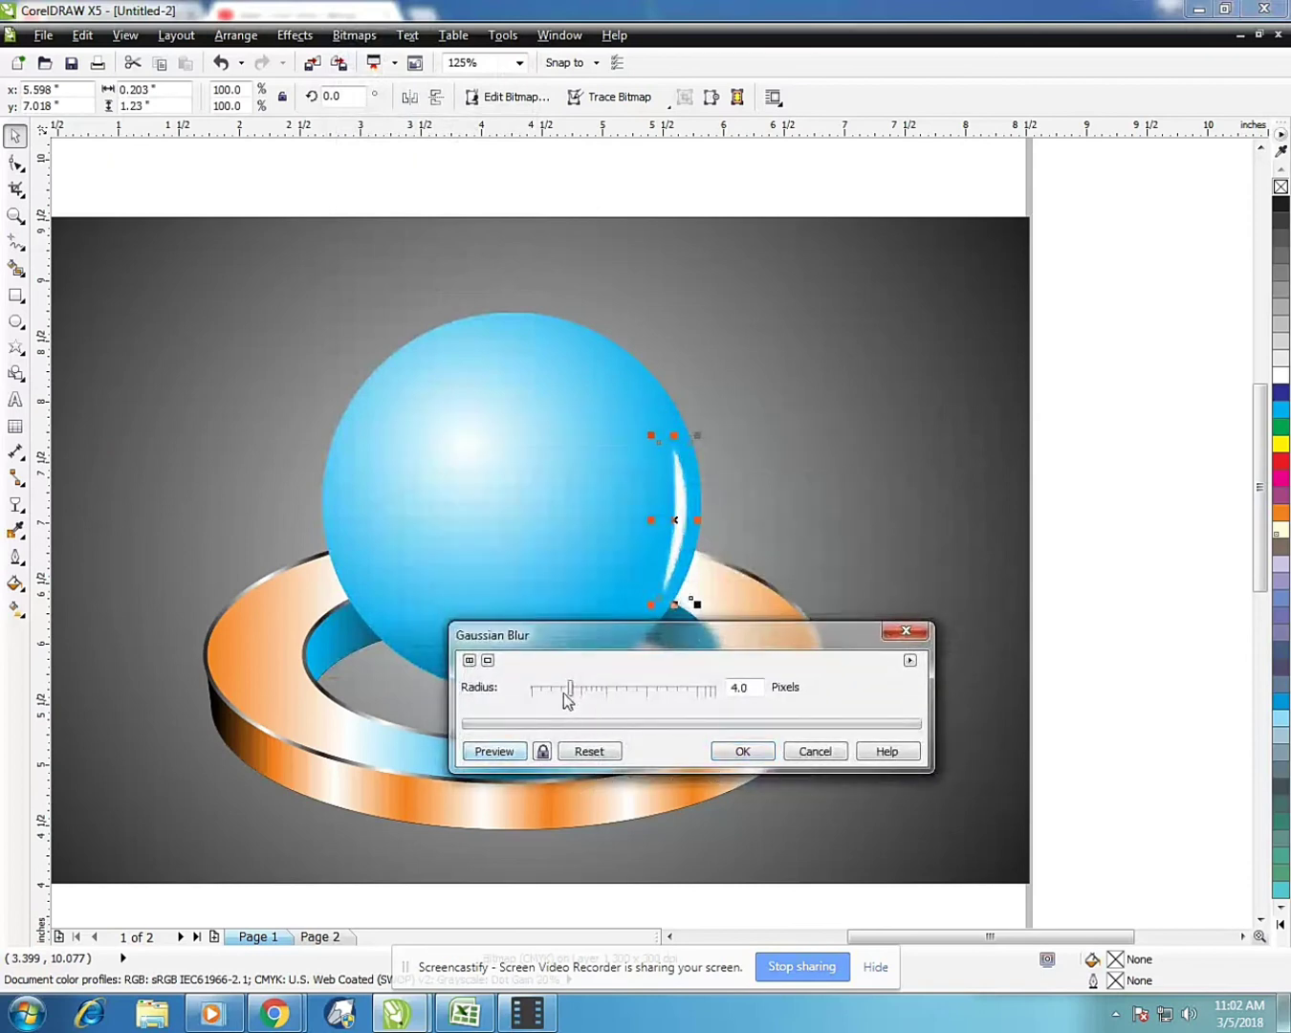
{"action": "left_click_drag", "start_coordinate": [572, 691], "coordinate": [601, 692]}
{"action": "left_click", "coordinate": [492, 753]}
{"action": "left_click", "coordinate": [493, 750]}
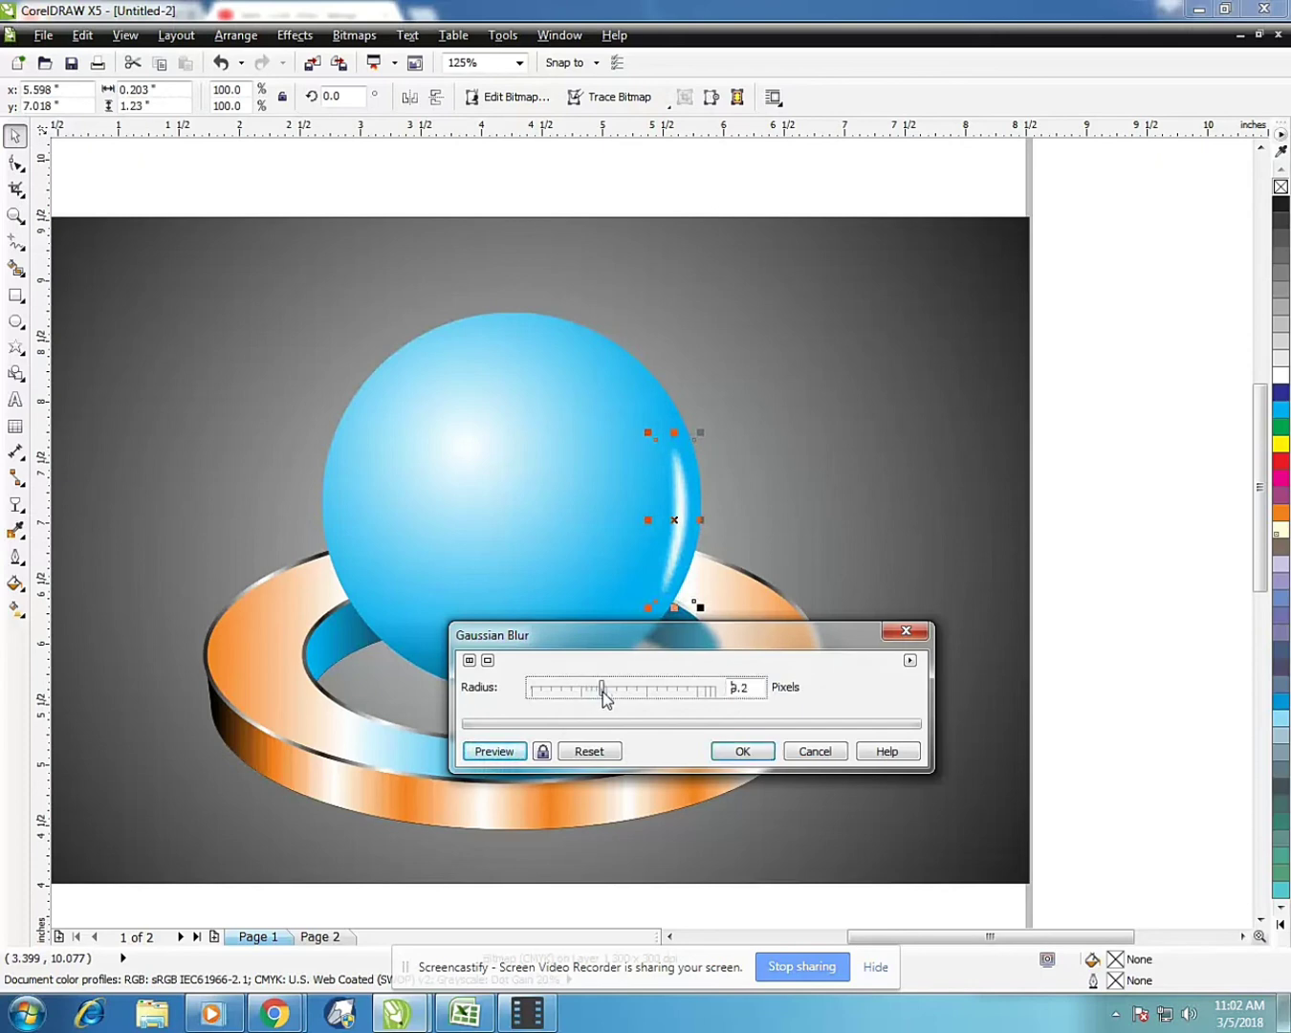
{"action": "left_click", "coordinate": [507, 754]}
{"action": "left_click", "coordinate": [744, 751]}
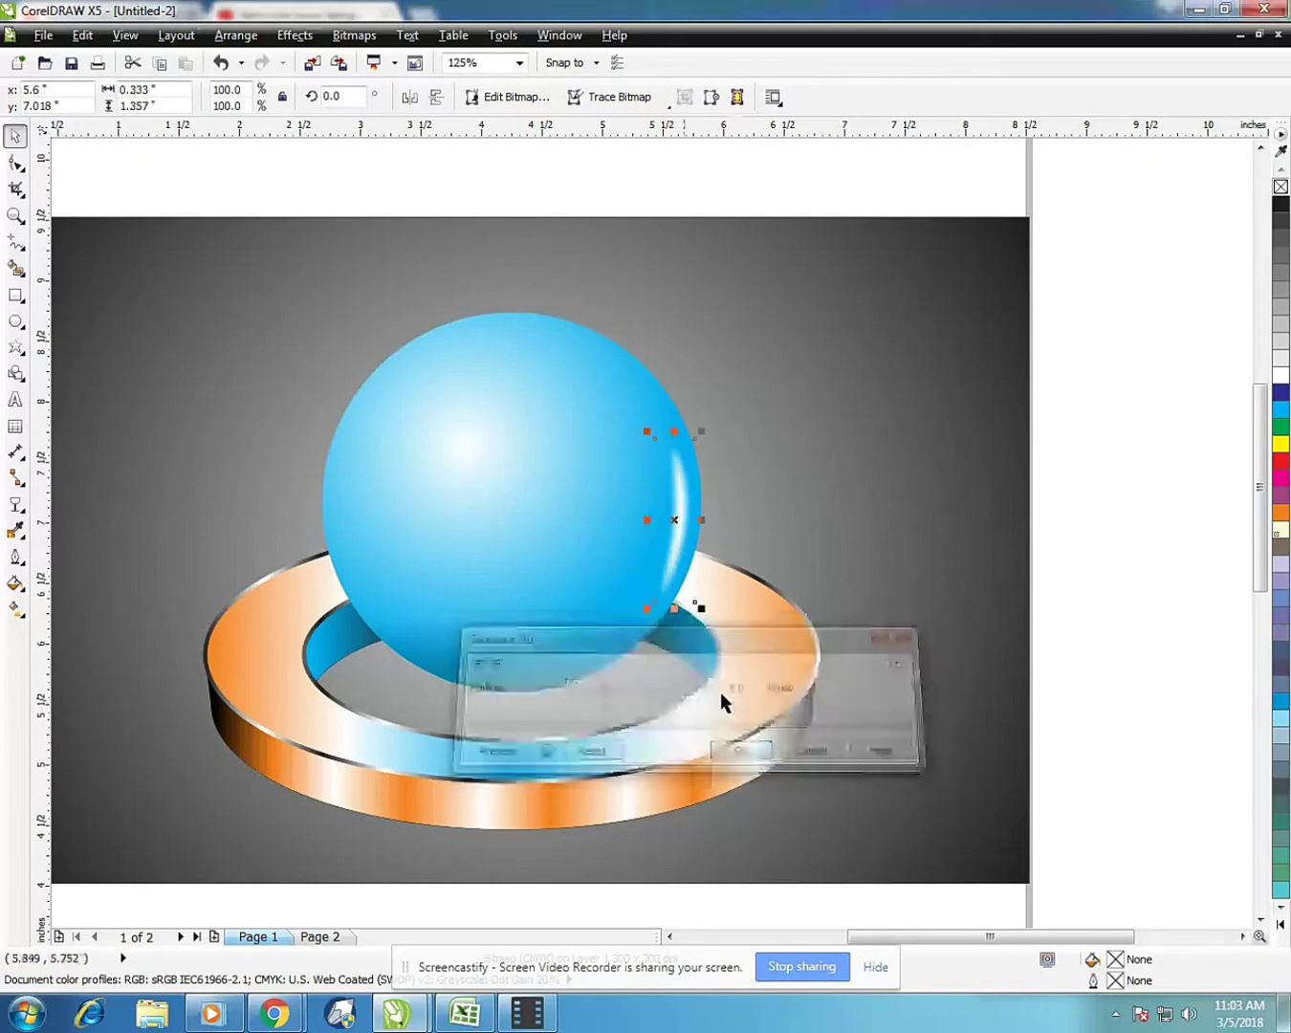
{"action": "scroll", "coordinate": [875, 580], "scroll_direction": "down", "scroll_amount": 5}
Draw a small star on the sphere's upper left, filled white with no outline
{"action": "key", "text": "Escape"}
{"action": "scroll", "coordinate": [241, 470], "scroll_direction": "up", "scroll_amount": 6}
{"action": "left_click", "coordinate": [15, 347]}
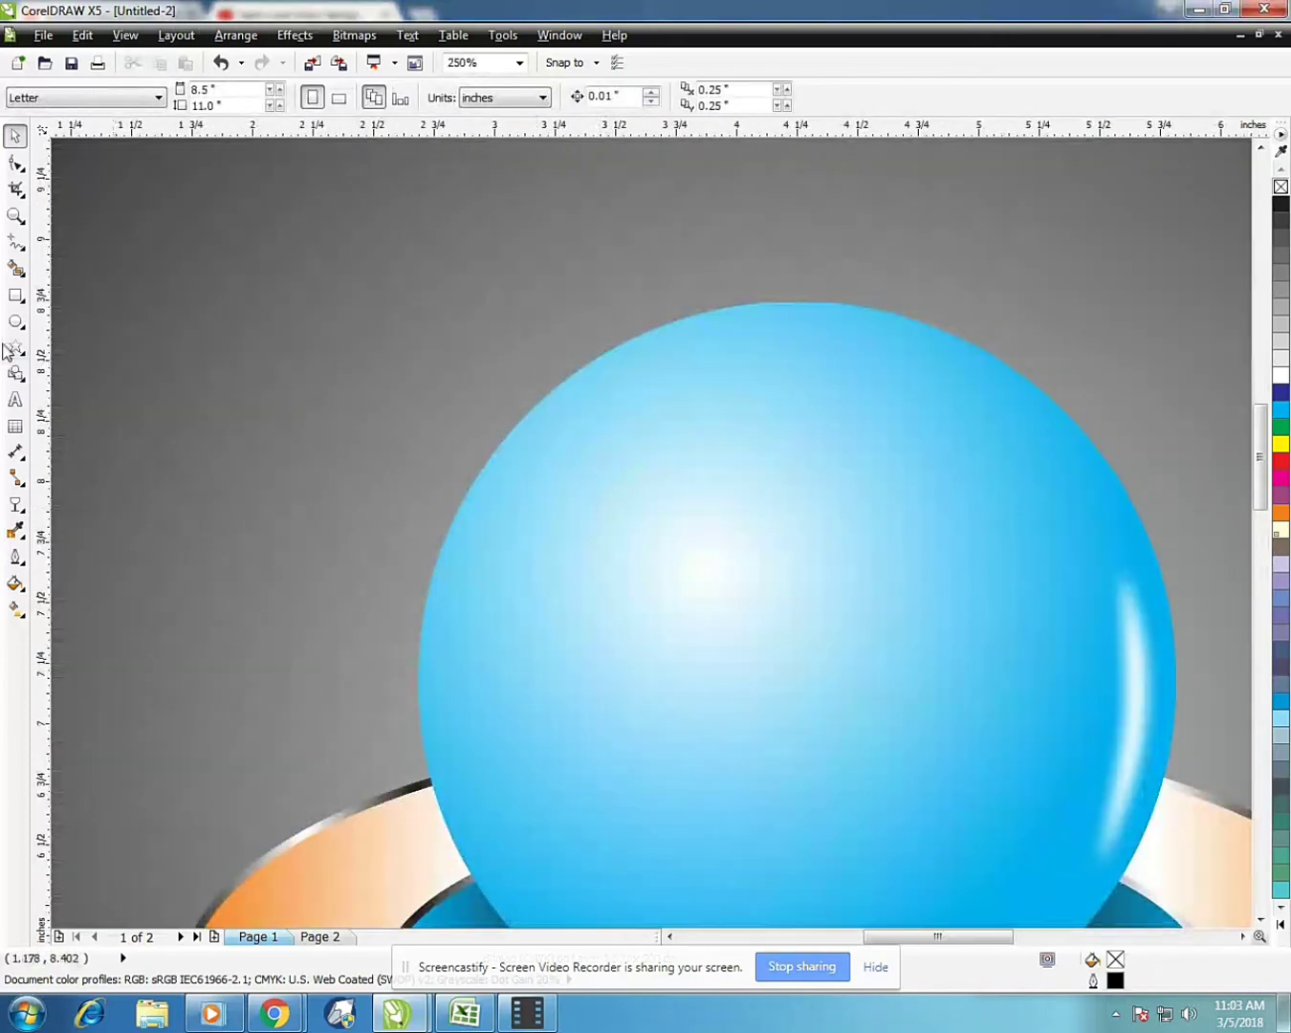
{"action": "mouse_move", "coordinate": [517, 500]}
{"action": "left_mouse_down"}
{"action": "mouse_move", "coordinate": [590, 571]}
{"action": "mouse_move", "coordinate": [552, 589]}
{"action": "mouse_move", "coordinate": [583, 543]}
{"action": "left_mouse_up"}
{"action": "left_click", "coordinate": [15, 135]}
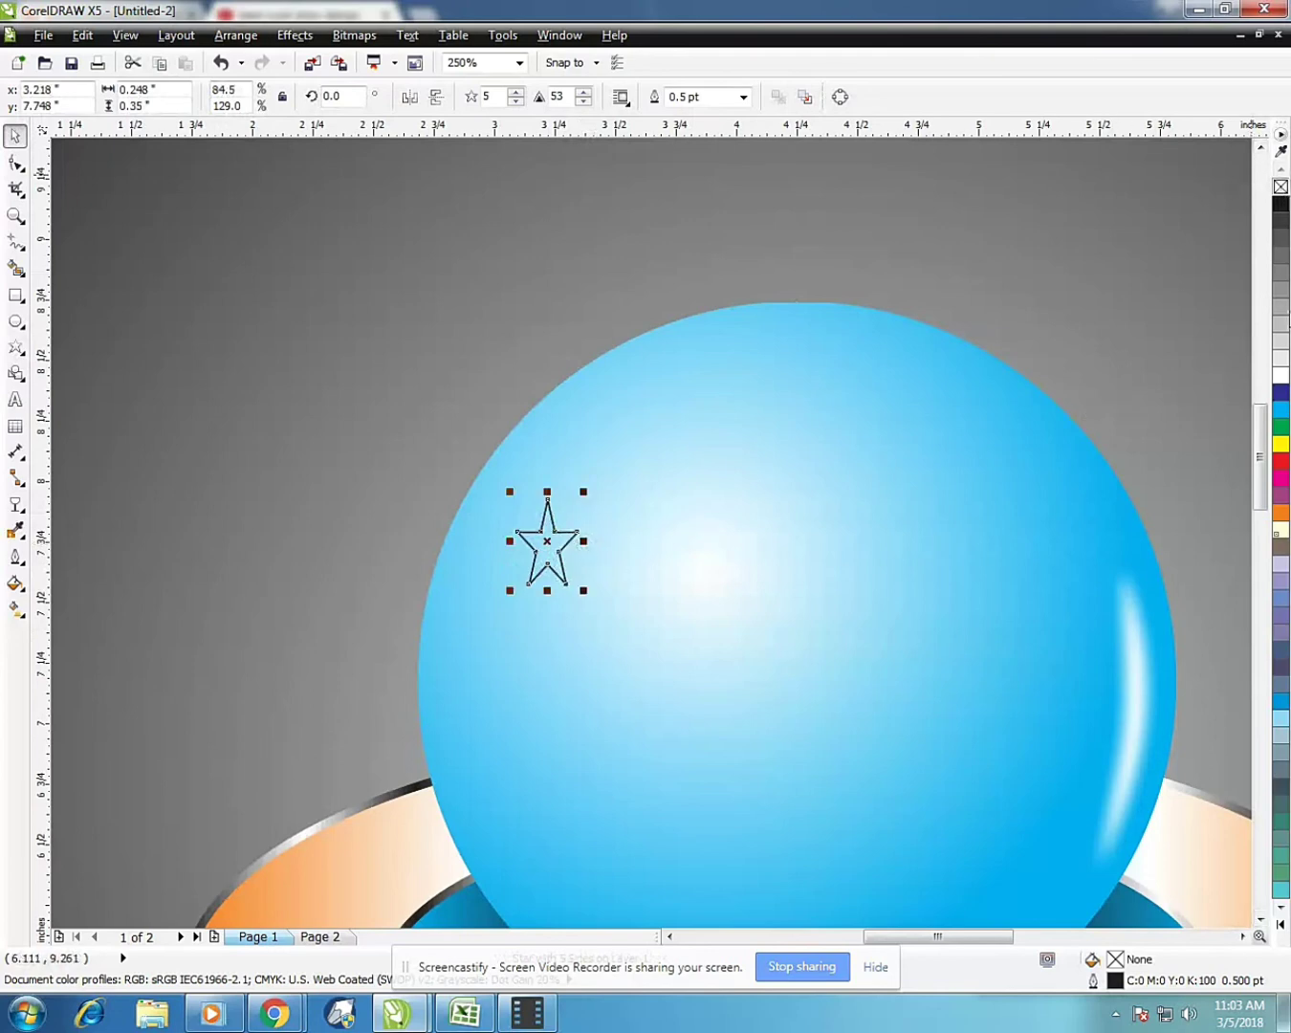
{"action": "left_click", "coordinate": [1281, 375]}
{"action": "right_click", "coordinate": [1279, 188]}
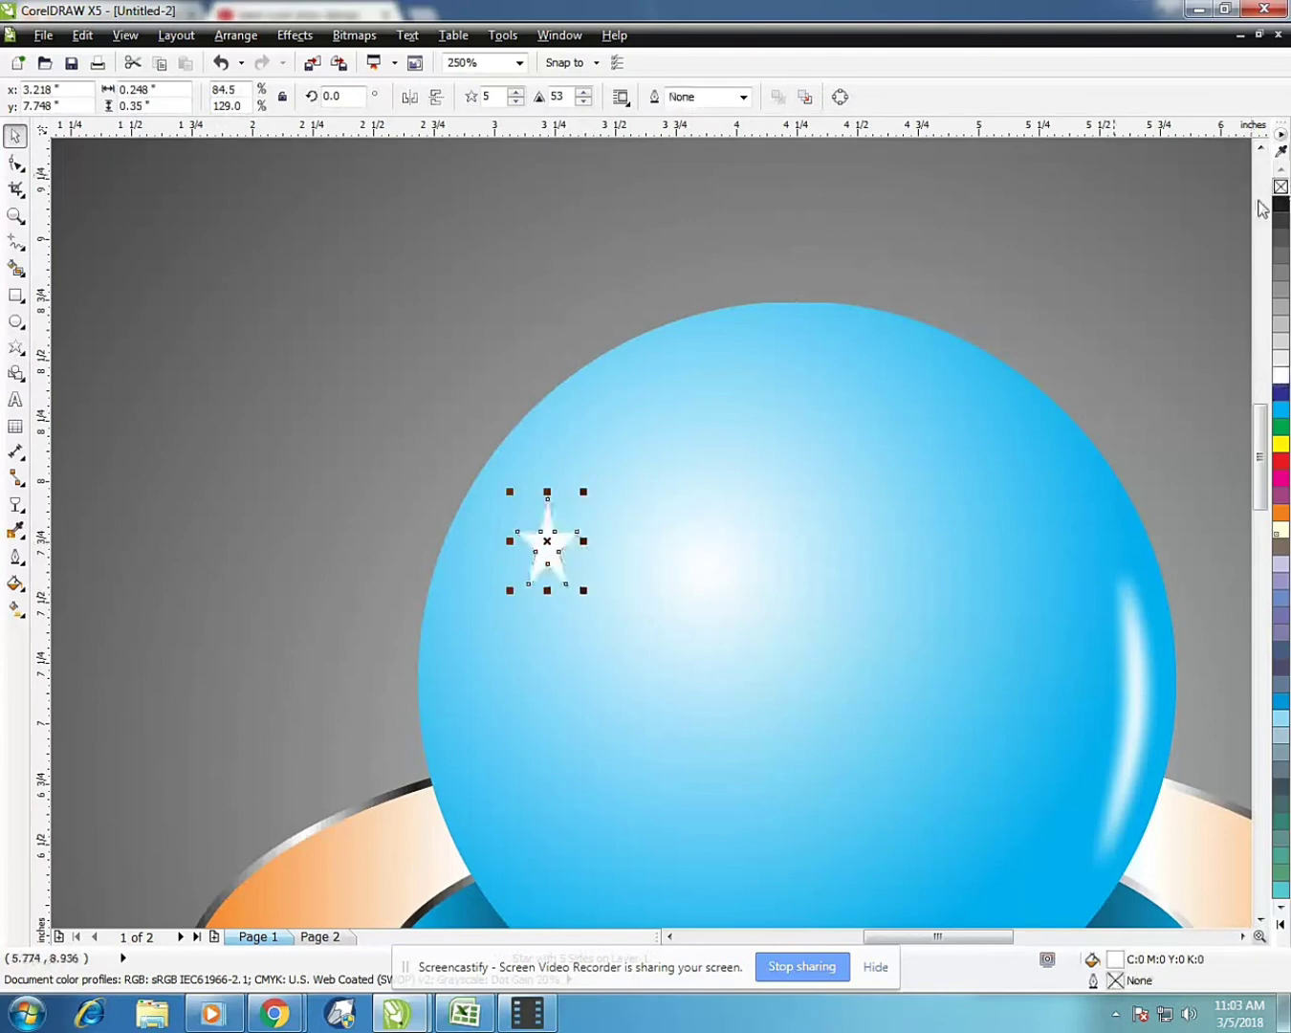
{"action": "scroll", "coordinate": [421, 507], "scroll_direction": "down", "scroll_amount": 5}
Convert the star to a bitmap and apply a 9 px Gaussian Blur
{"action": "left_click", "coordinate": [355, 35]}
{"action": "left_click", "coordinate": [412, 59]}
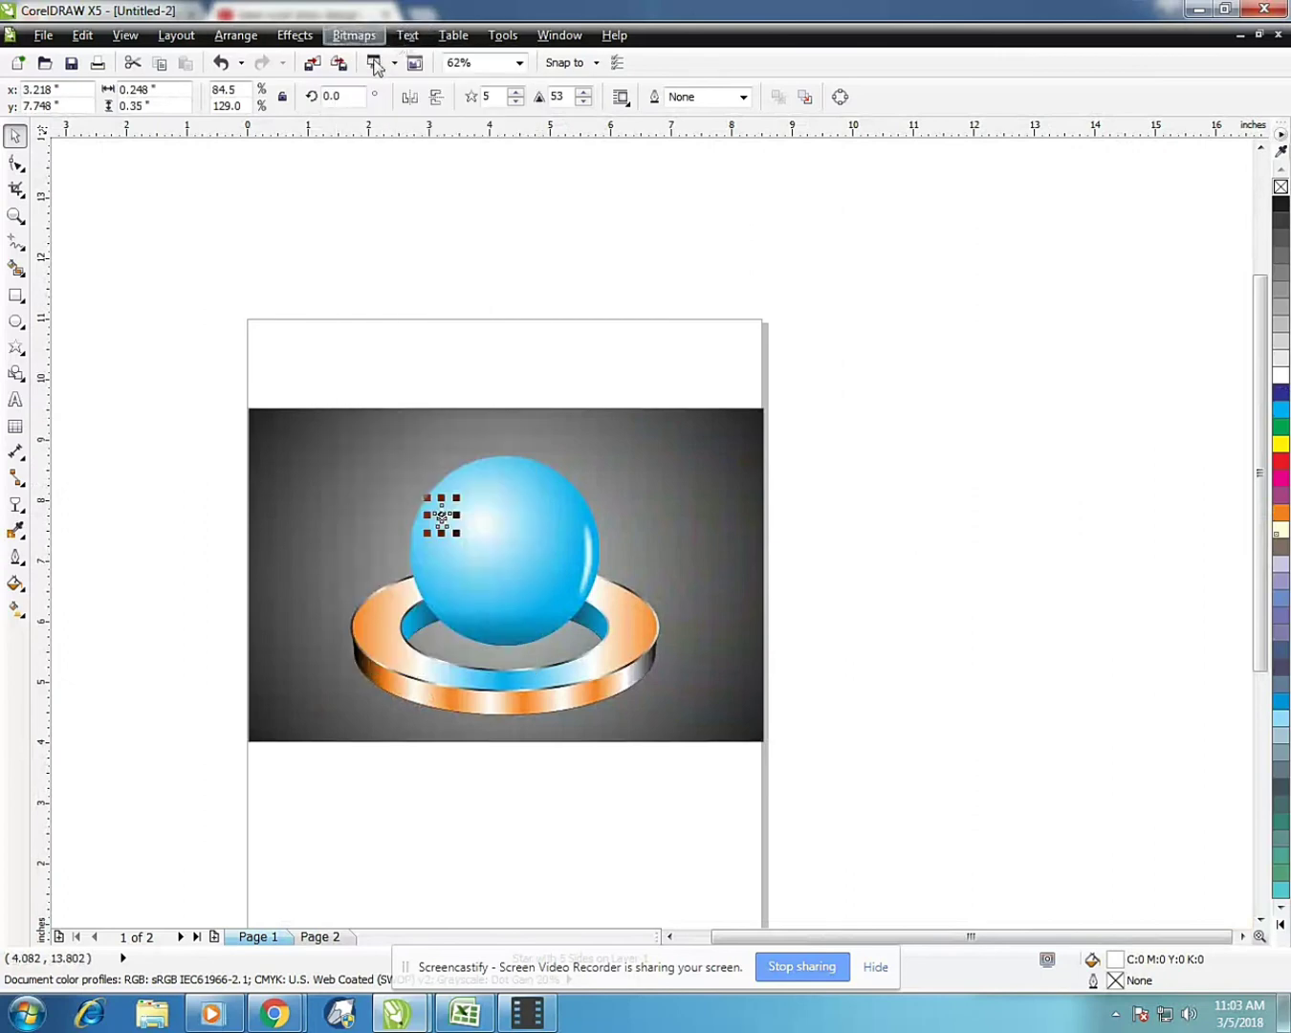
{"action": "left_click", "coordinate": [600, 620]}
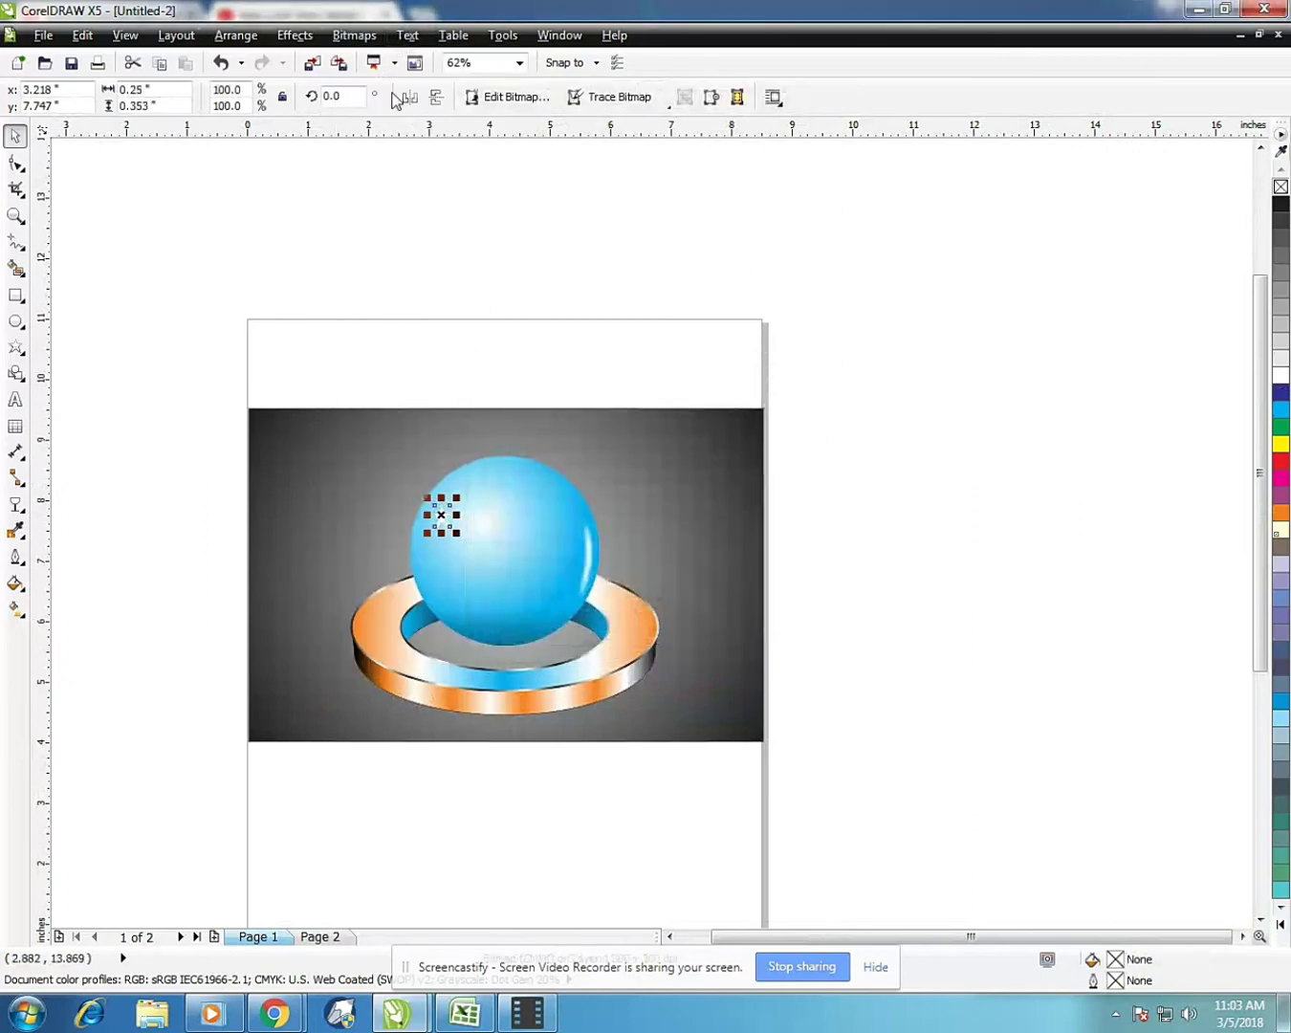
{"action": "left_click", "coordinate": [355, 36]}
{"action": "mouse_move", "coordinate": [370, 476]}
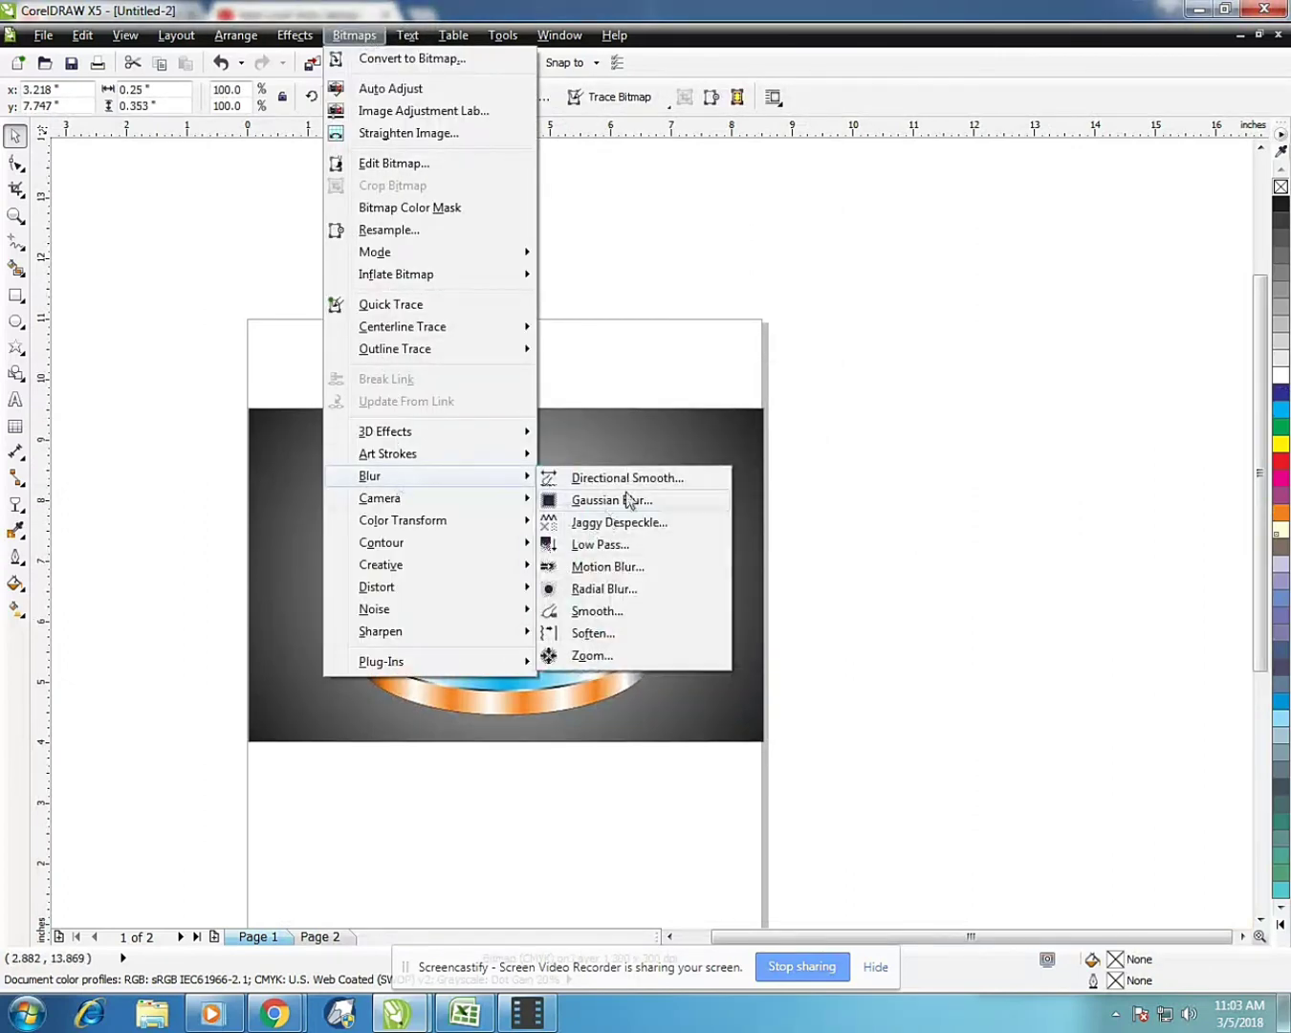
{"action": "left_click", "coordinate": [651, 500]}
{"action": "mouse_move", "coordinate": [643, 428]}
{"action": "left_mouse_down"}
{"action": "mouse_move", "coordinate": [640, 475]}
{"action": "mouse_move", "coordinate": [783, 510]}
{"action": "mouse_move", "coordinate": [747, 531]}
{"action": "left_mouse_up"}
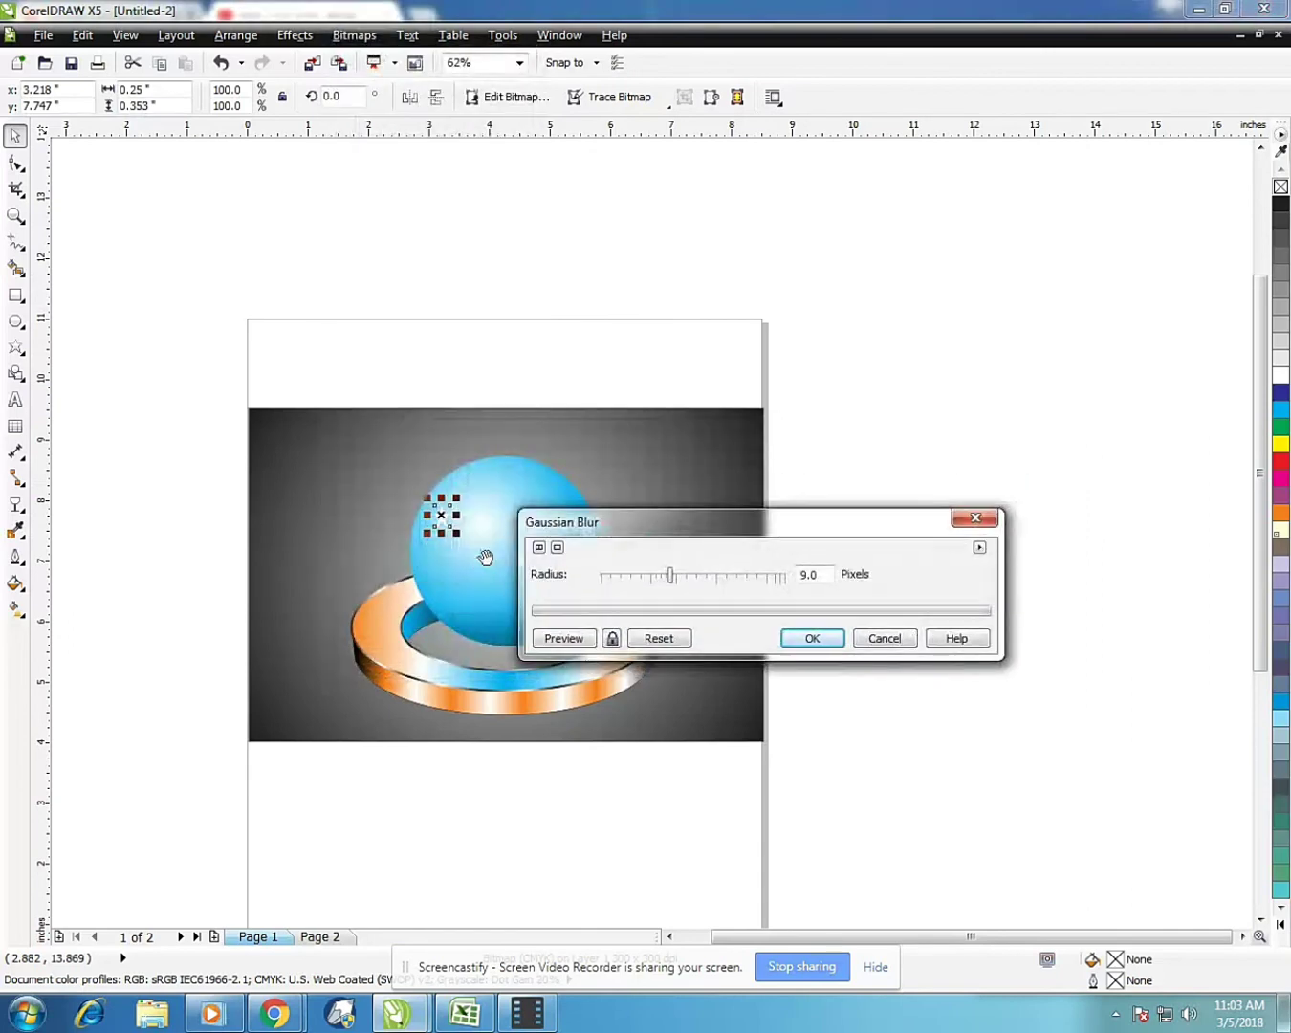
{"action": "left_click", "coordinate": [564, 639]}
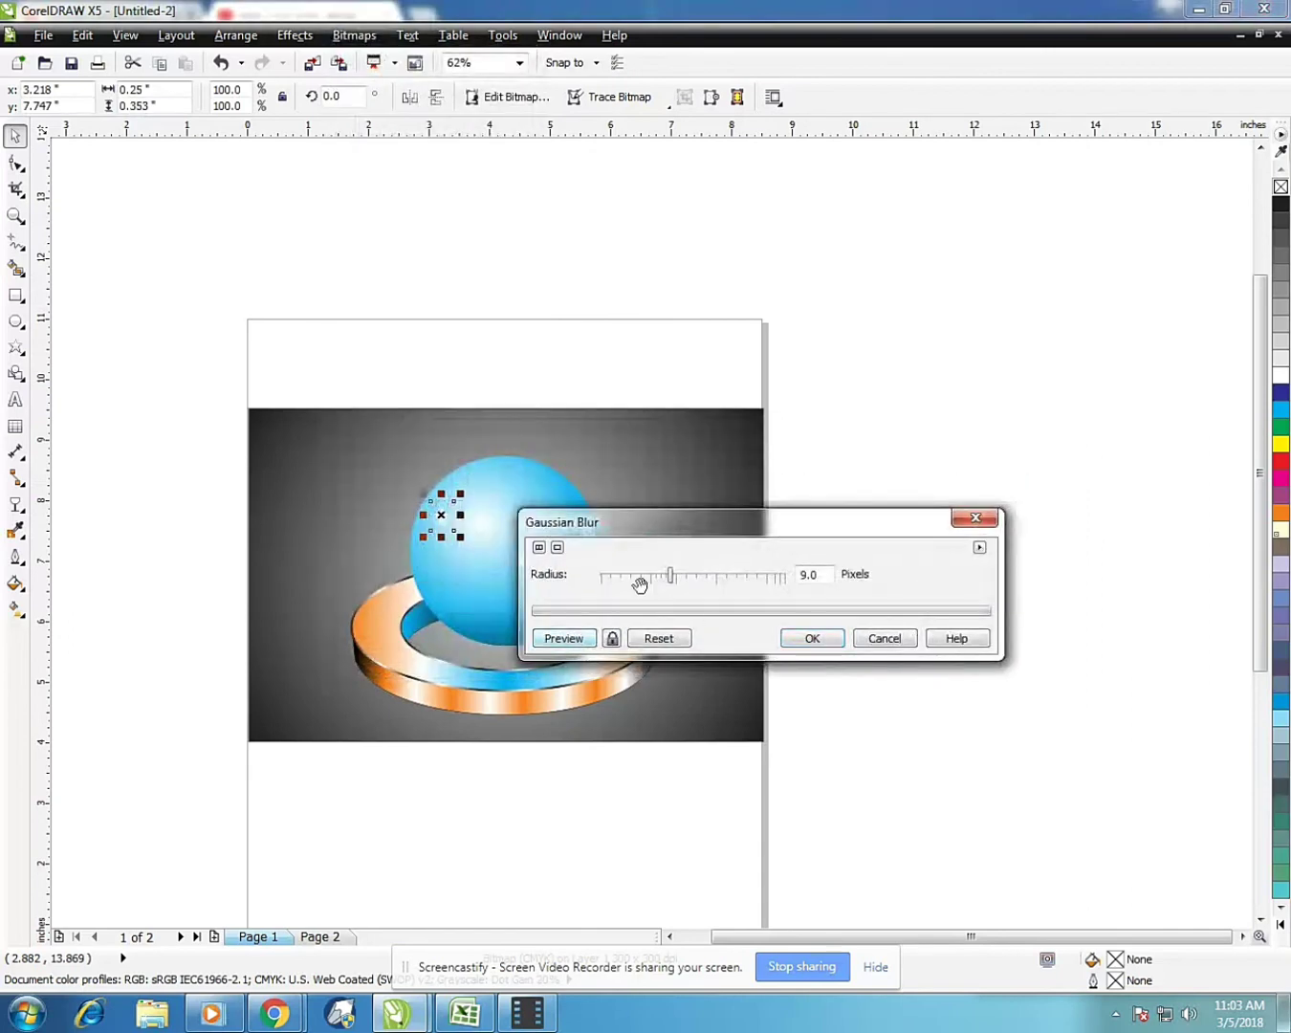
{"action": "left_click", "coordinate": [812, 638]}
{"action": "scroll", "coordinate": [426, 508], "scroll_direction": "up", "scroll_amount": 3}
{"action": "scroll", "coordinate": [428, 507], "scroll_direction": "down", "scroll_amount": 2}
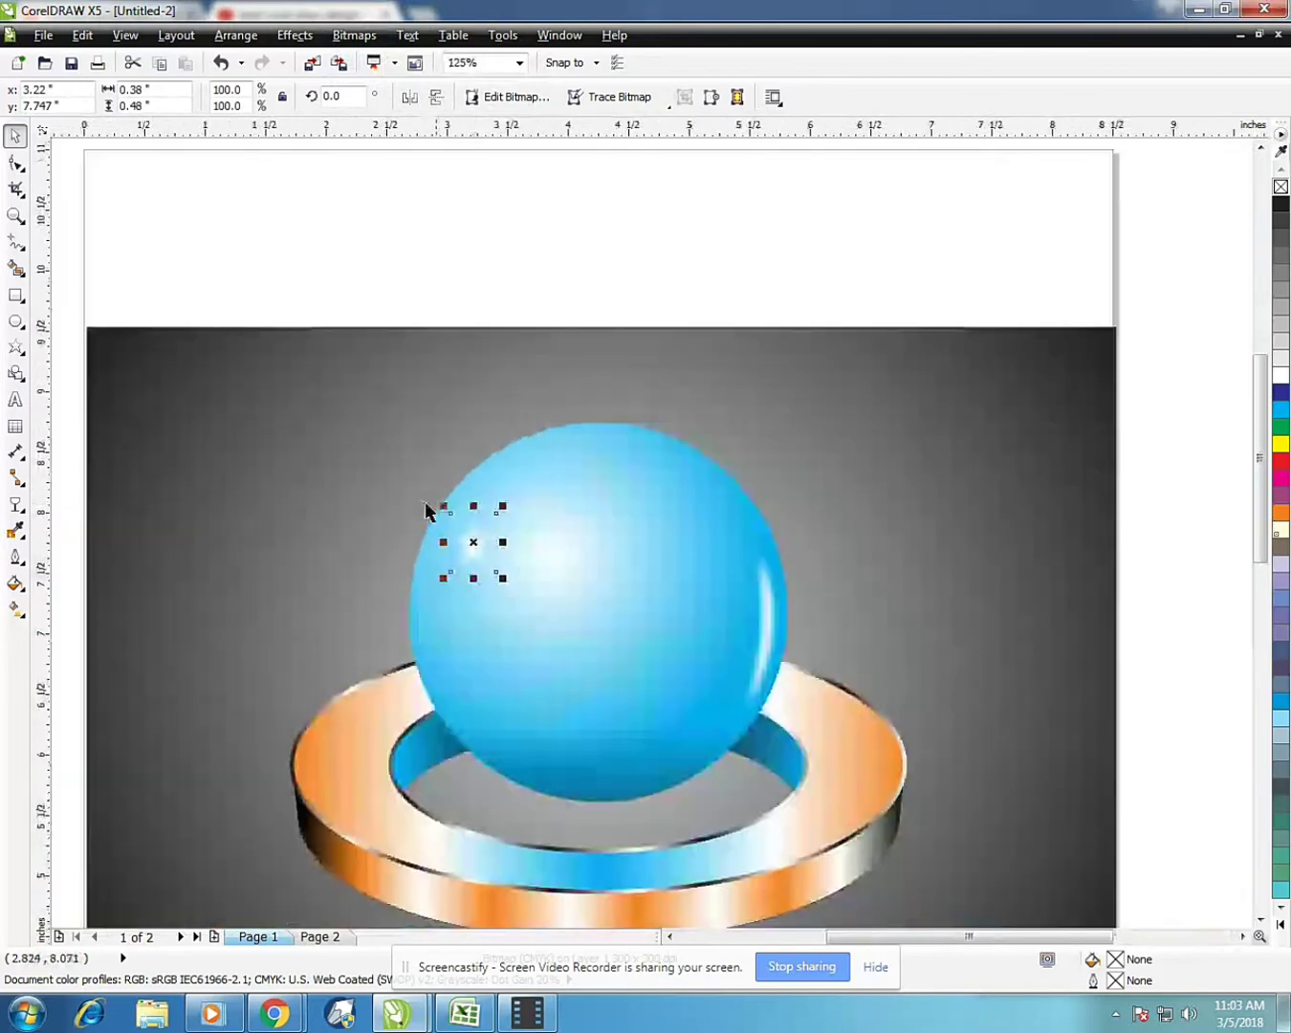
{"action": "scroll", "coordinate": [417, 506], "scroll_direction": "down", "scroll_amount": 1}
{"action": "key", "text": "Escape"}
{"action": "scroll", "coordinate": [550, 602], "scroll_direction": "up", "scroll_amount": 2}
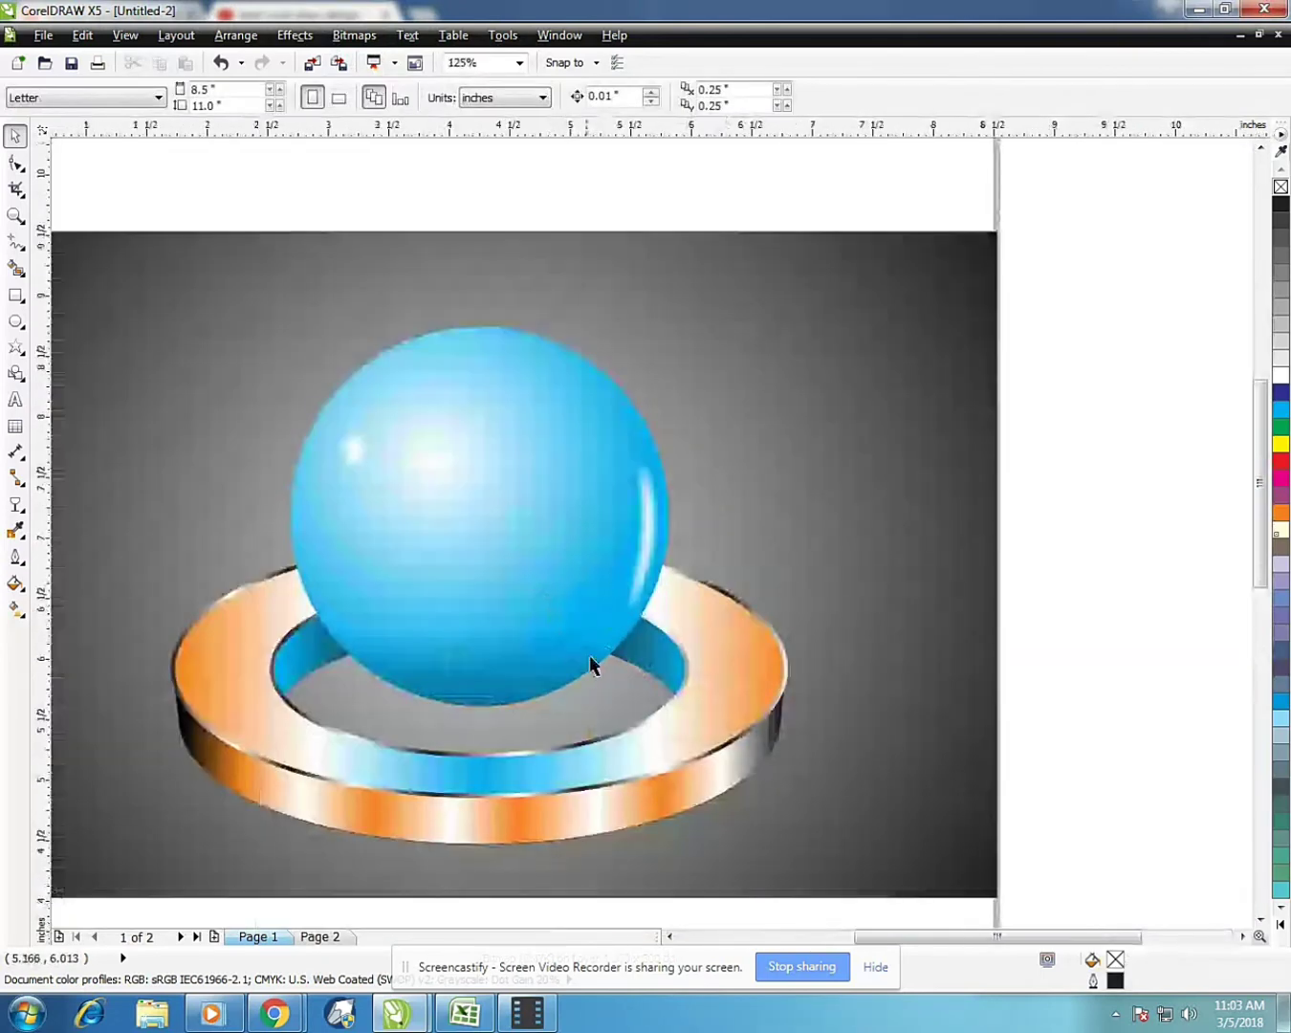
Move the dark ellipse onto the sphere's top, flip it vertically, and stretch it to the sphere's edge
{"action": "left_click", "coordinate": [555, 674]}
{"action": "mouse_move", "coordinate": [478, 709]}
{"action": "left_mouse_down"}
{"action": "mouse_move", "coordinate": [460, 462]}
{"action": "mouse_move", "coordinate": [475, 355]}
{"action": "left_mouse_up"}
{"action": "left_click", "coordinate": [433, 97]}
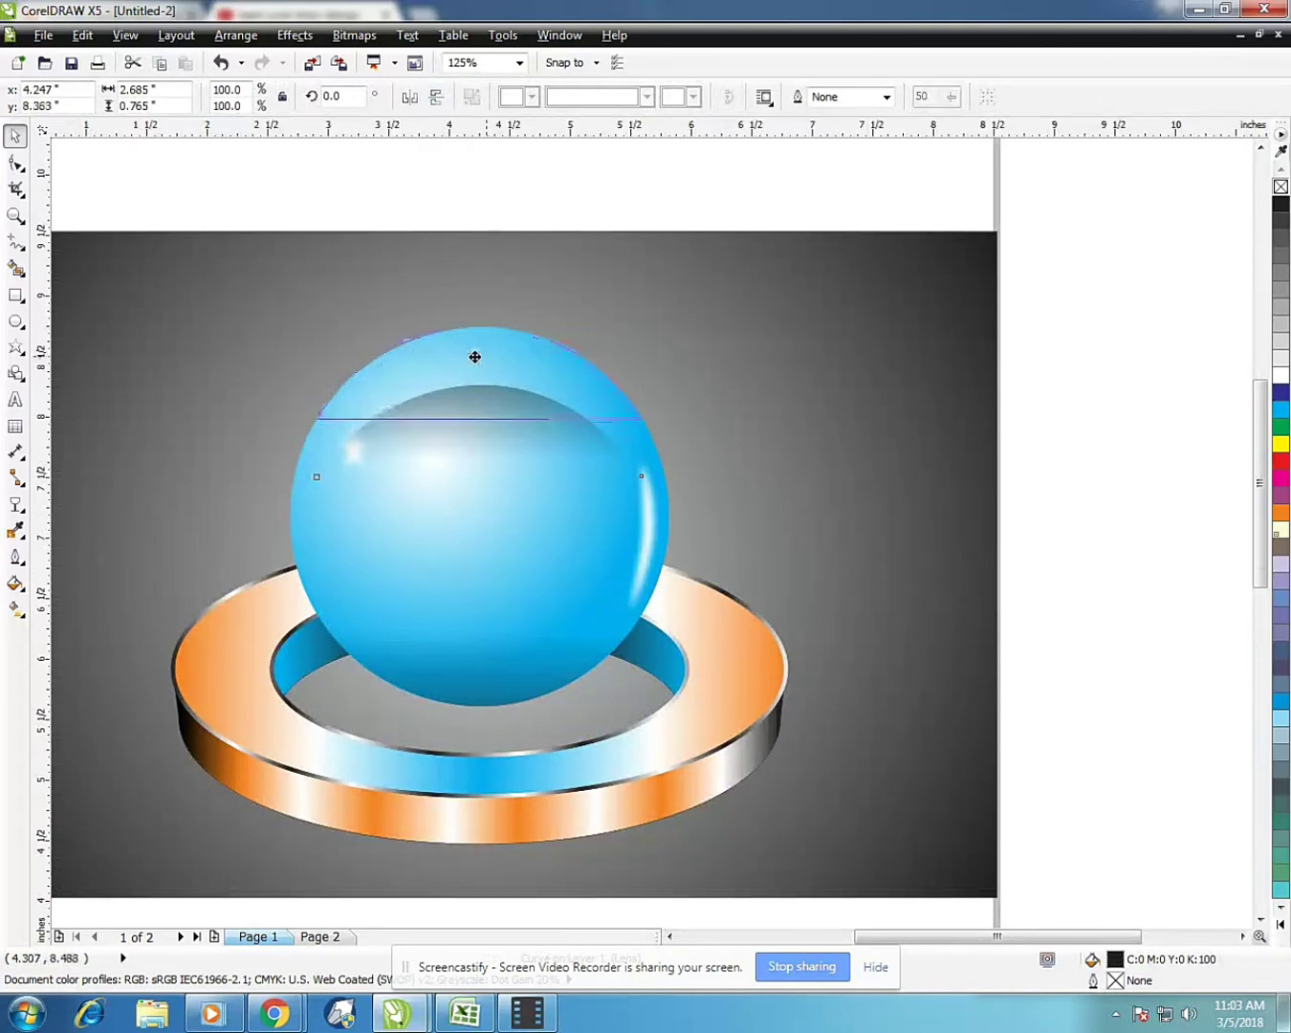
{"action": "scroll", "coordinate": [488, 387], "scroll_direction": "up", "scroll_amount": 3}
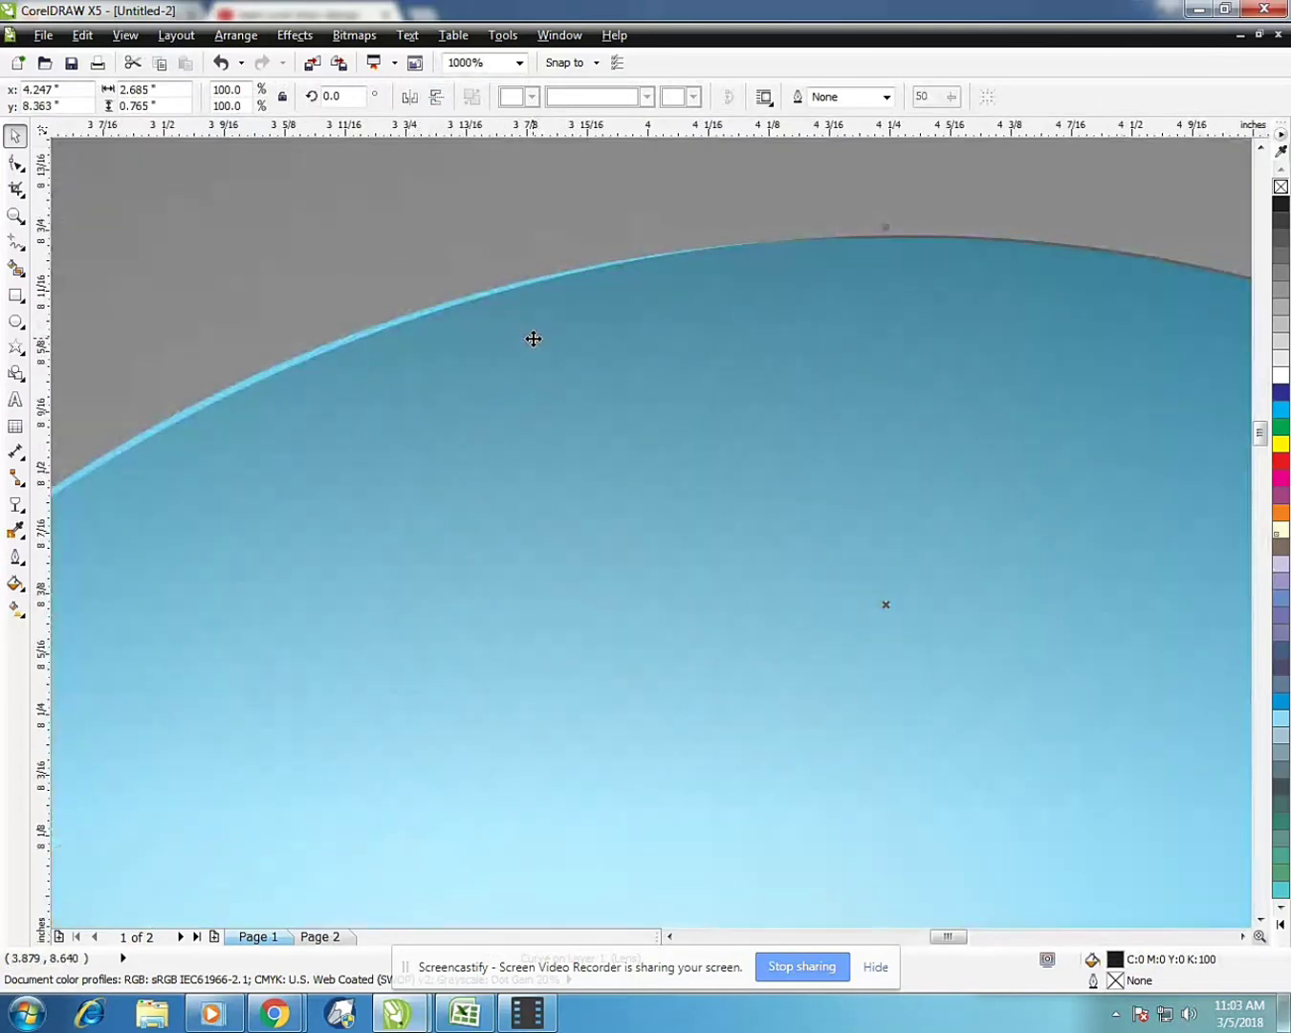
{"action": "scroll", "coordinate": [517, 338], "scroll_direction": "down", "scroll_amount": 1}
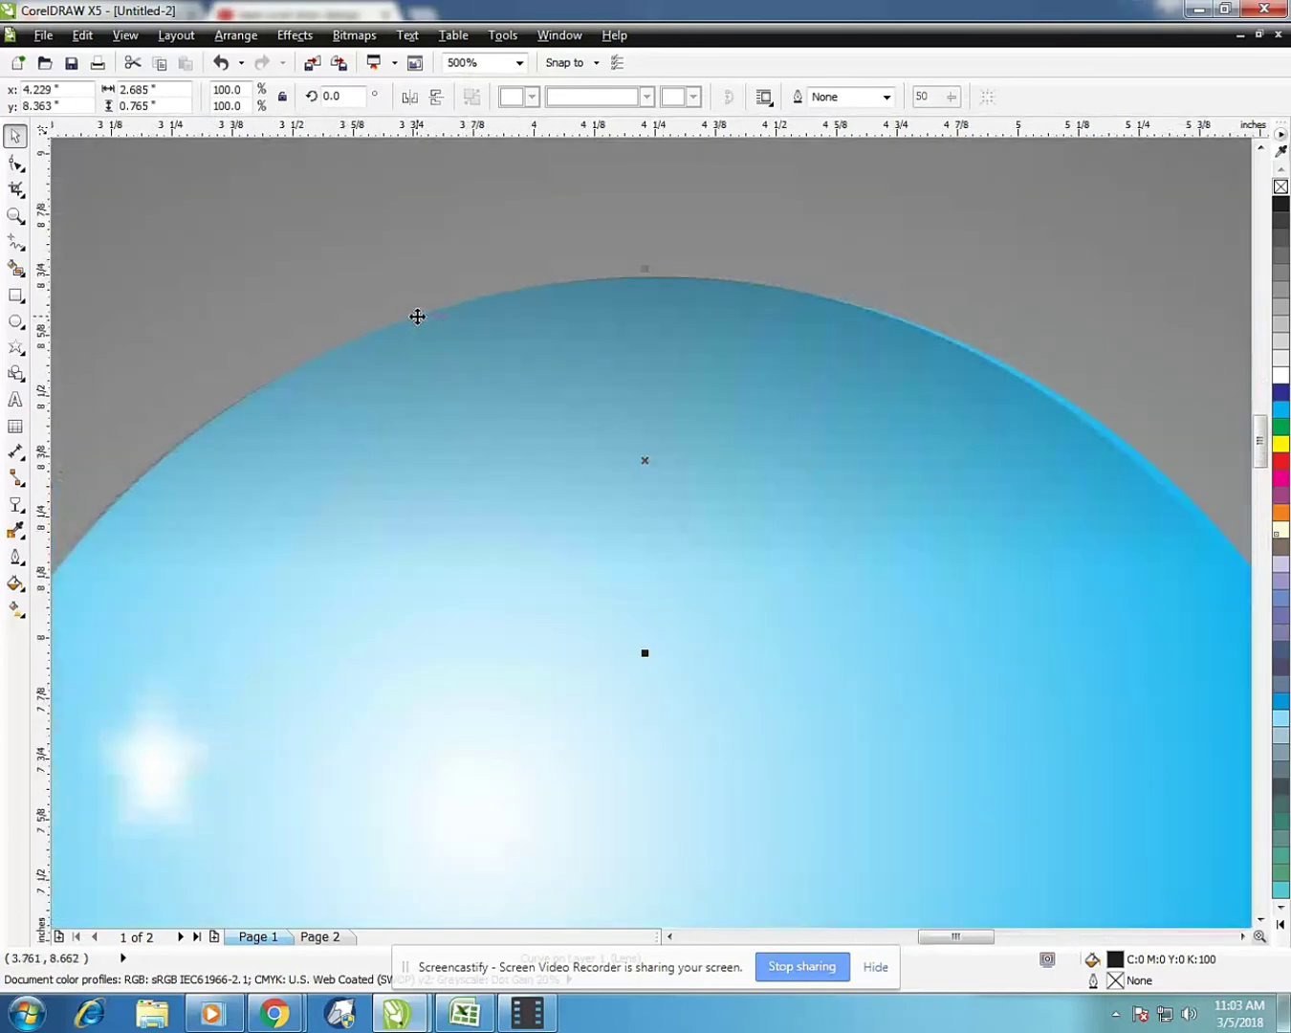
{"action": "scroll", "coordinate": [591, 400], "scroll_direction": "down", "scroll_amount": 1}
{"action": "scroll", "coordinate": [701, 387], "scroll_direction": "up", "scroll_amount": 2}
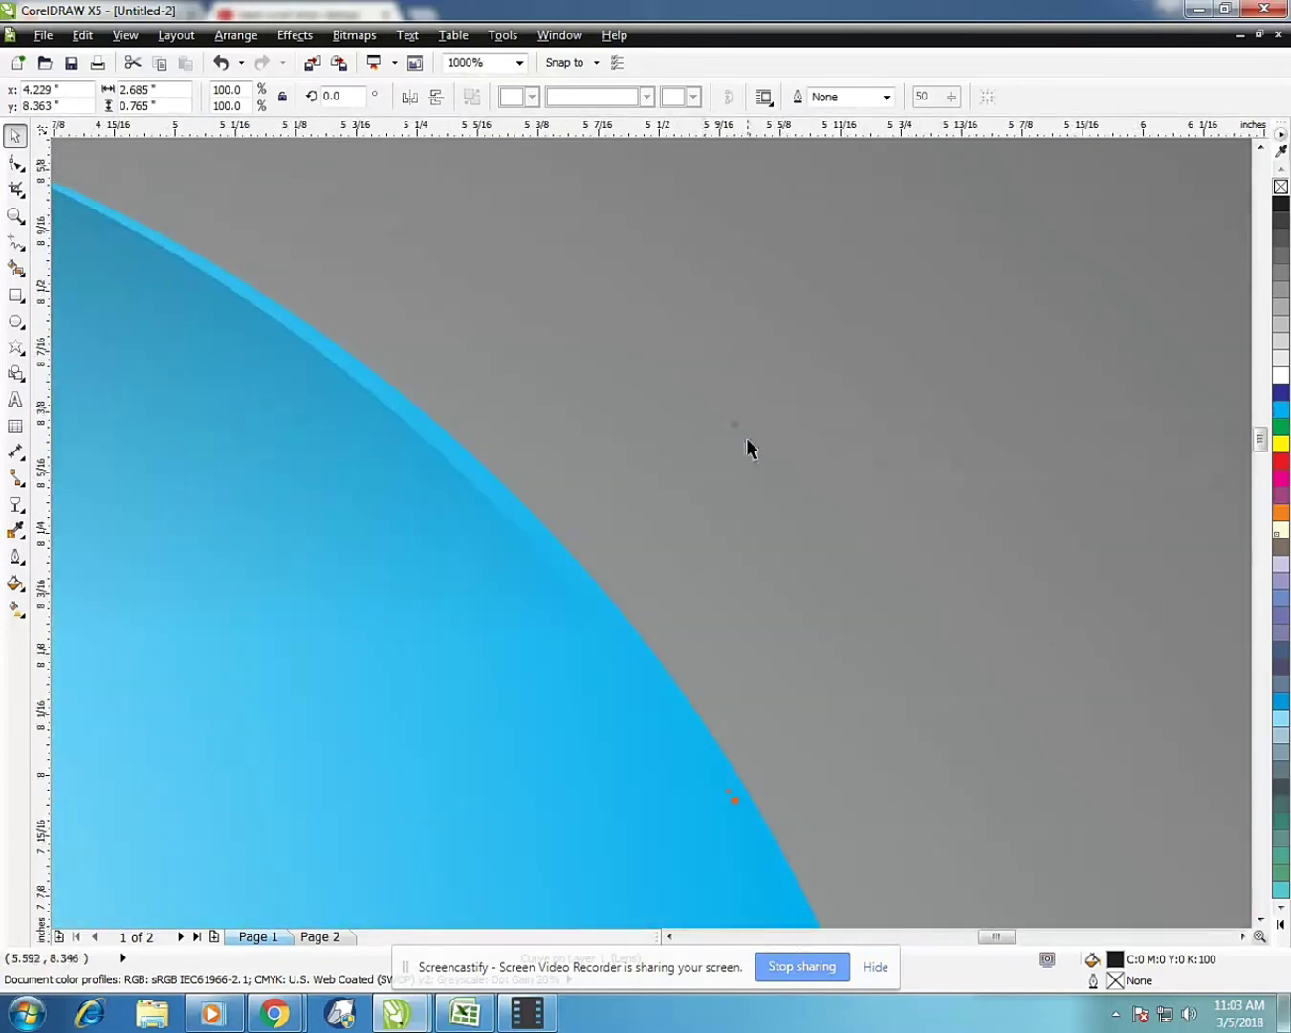
{"action": "left_click_drag", "start_coordinate": [734, 428], "coordinate": [762, 421]}
{"action": "scroll", "coordinate": [762, 422], "scroll_direction": "down", "scroll_amount": 2}
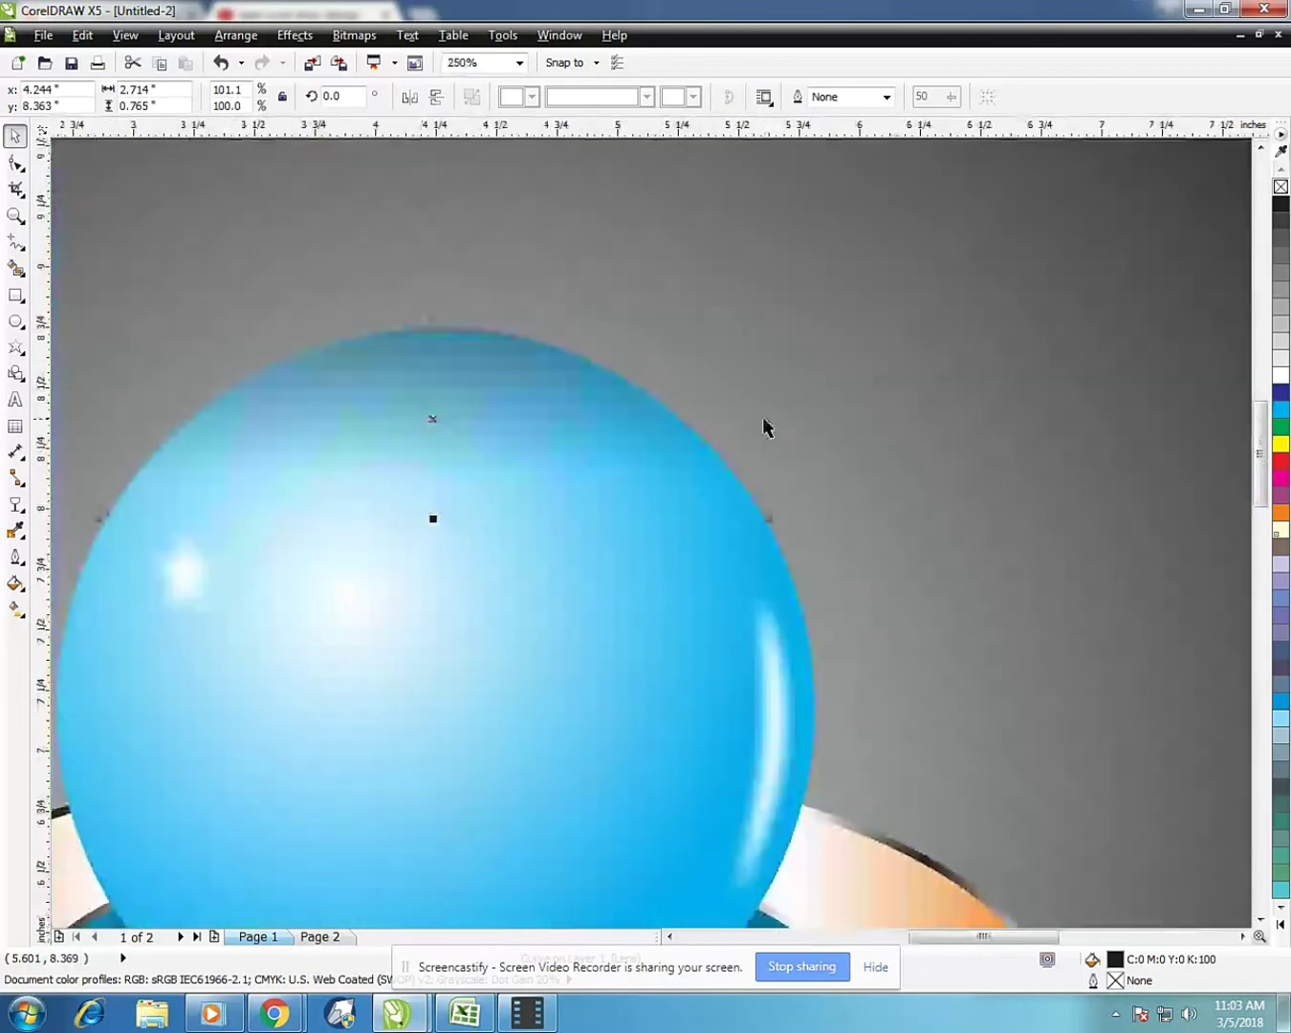
Fade the dark cap with a linear transparency from the sphere's top downward
{"action": "left_click", "coordinate": [16, 611]}
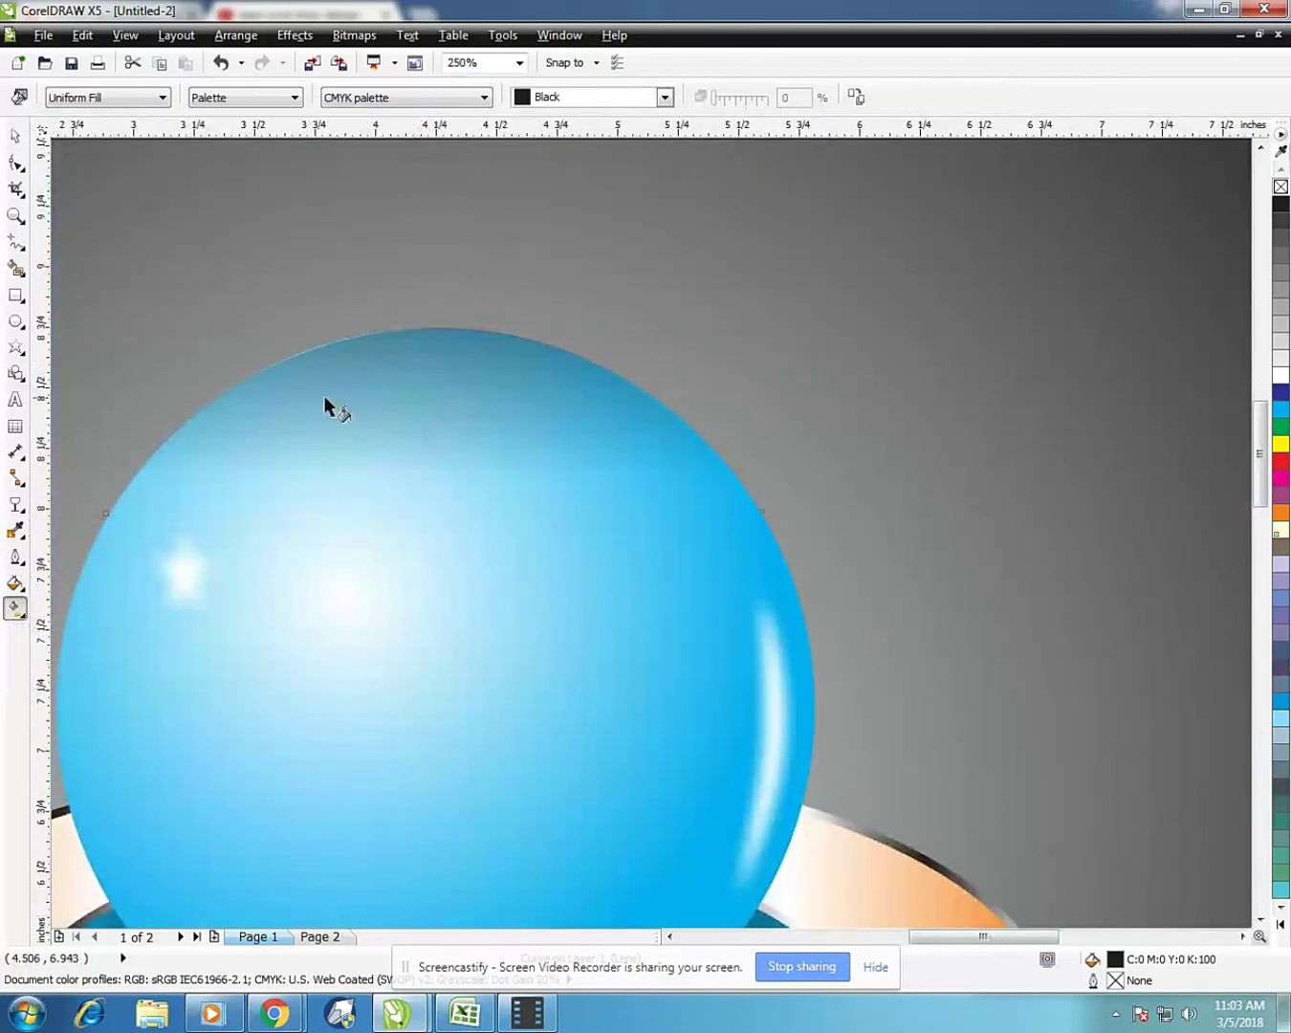
{"action": "left_click", "coordinate": [11, 139]}
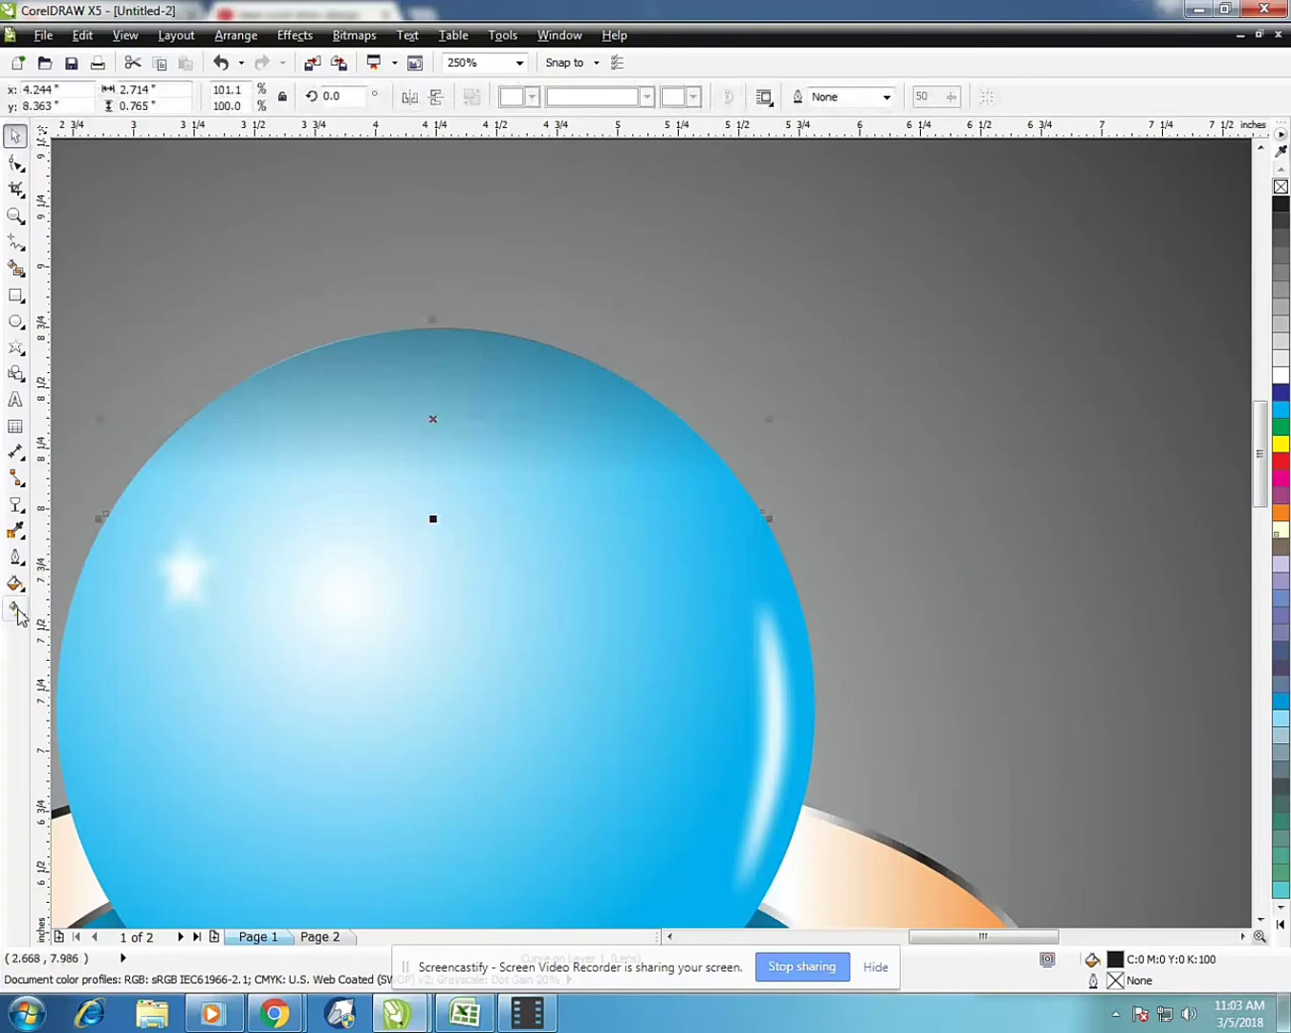
{"action": "left_click", "coordinate": [16, 504]}
{"action": "mouse_move", "coordinate": [435, 302]}
{"action": "left_mouse_down"}
{"action": "mouse_move", "coordinate": [435, 467]}
{"action": "mouse_move", "coordinate": [435, 384]}
{"action": "left_mouse_up"}
{"action": "scroll", "coordinate": [419, 448], "scroll_direction": "down", "scroll_amount": 5}
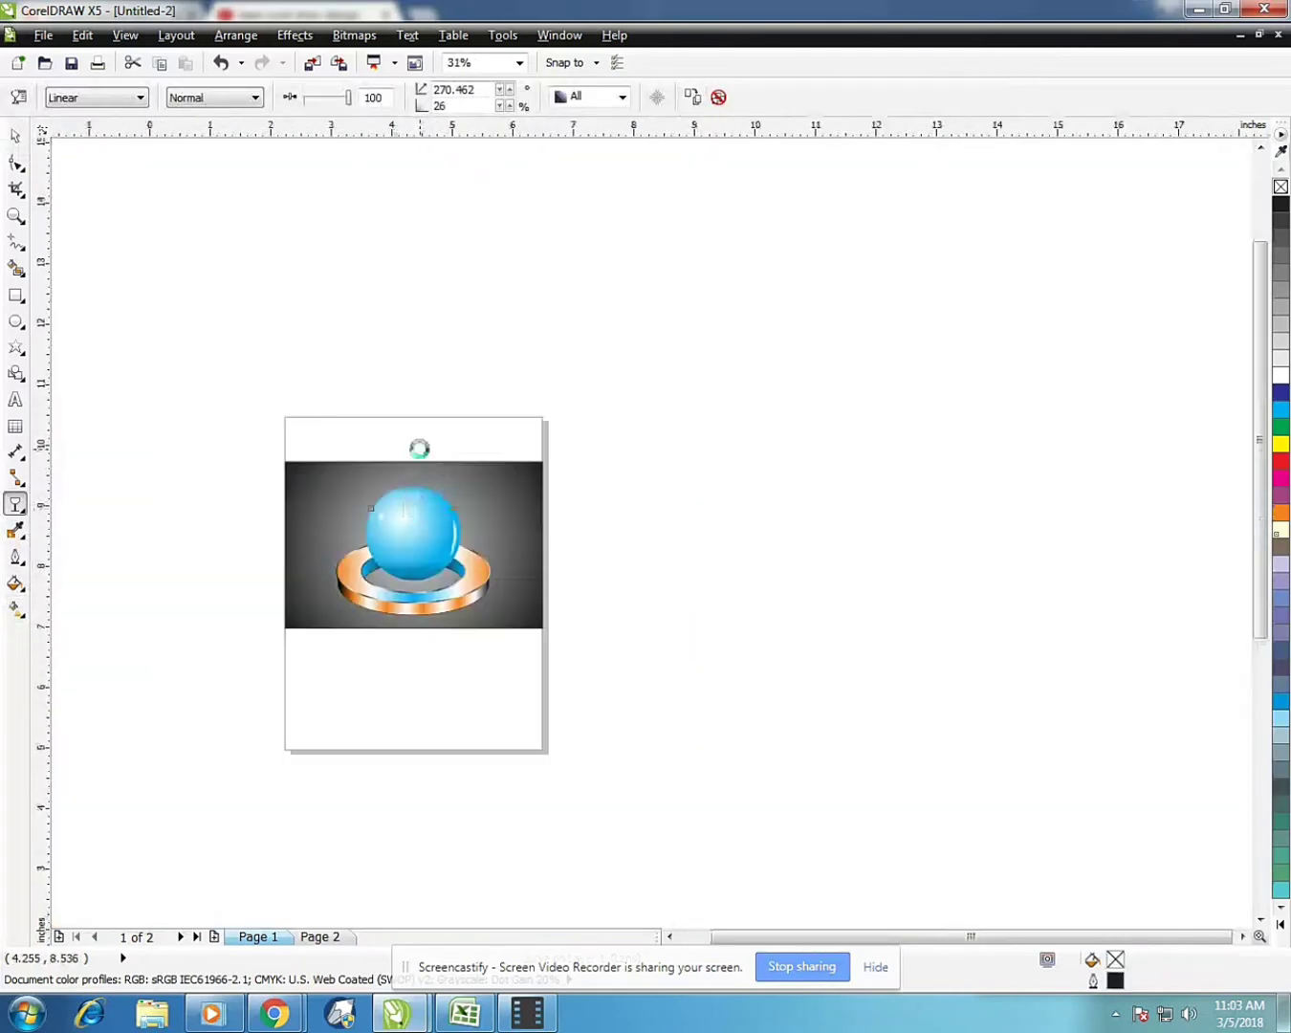
{"action": "scroll", "coordinate": [419, 449], "scroll_direction": "up", "scroll_amount": 3}
{"action": "scroll", "coordinate": [419, 448], "scroll_direction": "up", "scroll_amount": 3}
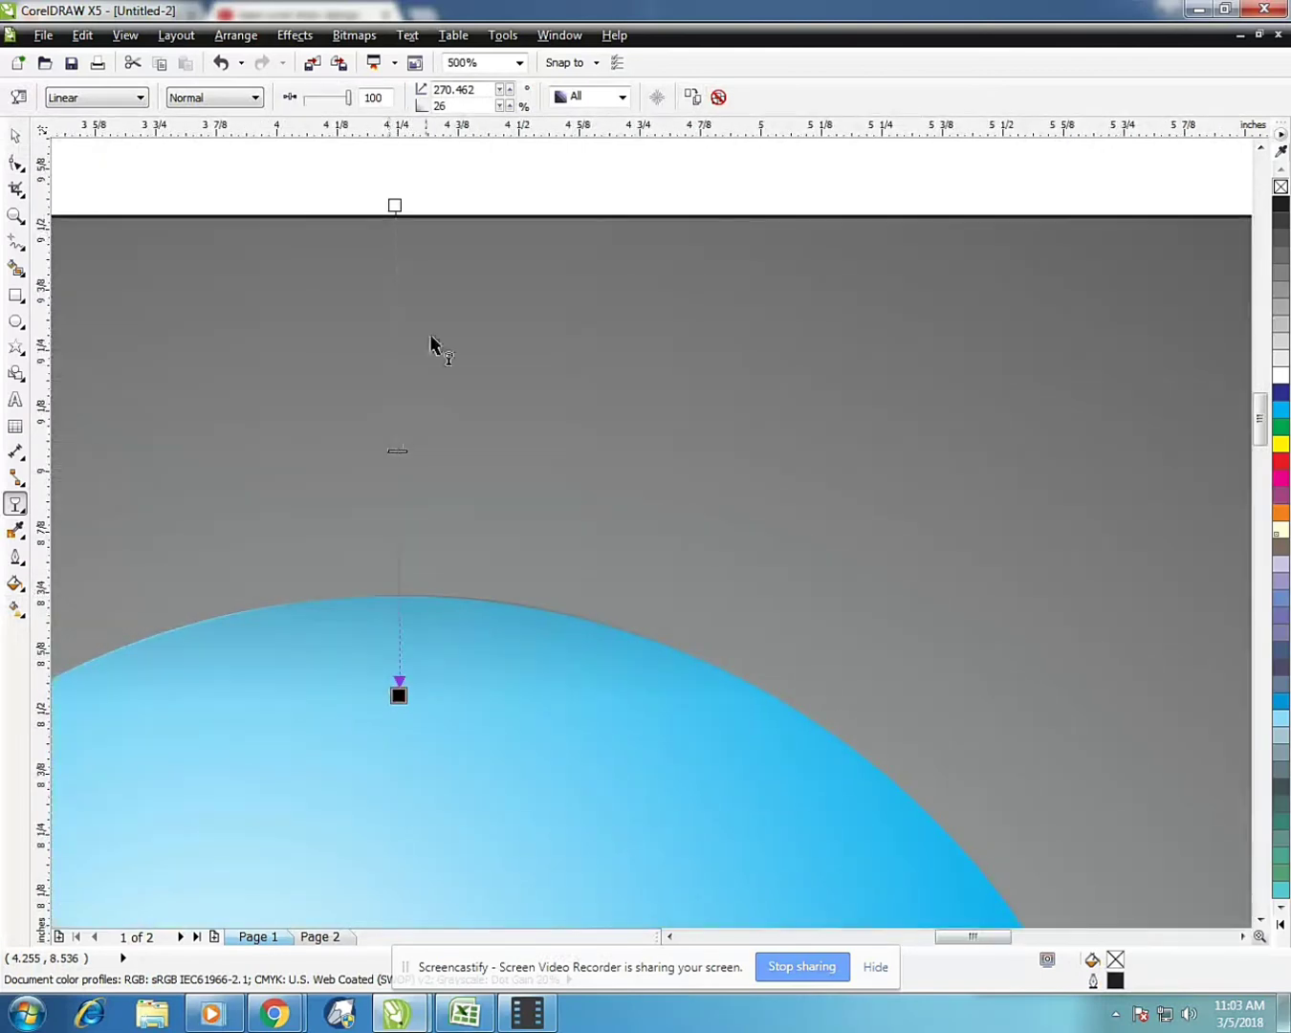
{"action": "left_click_drag", "start_coordinate": [394, 205], "coordinate": [407, 211]}
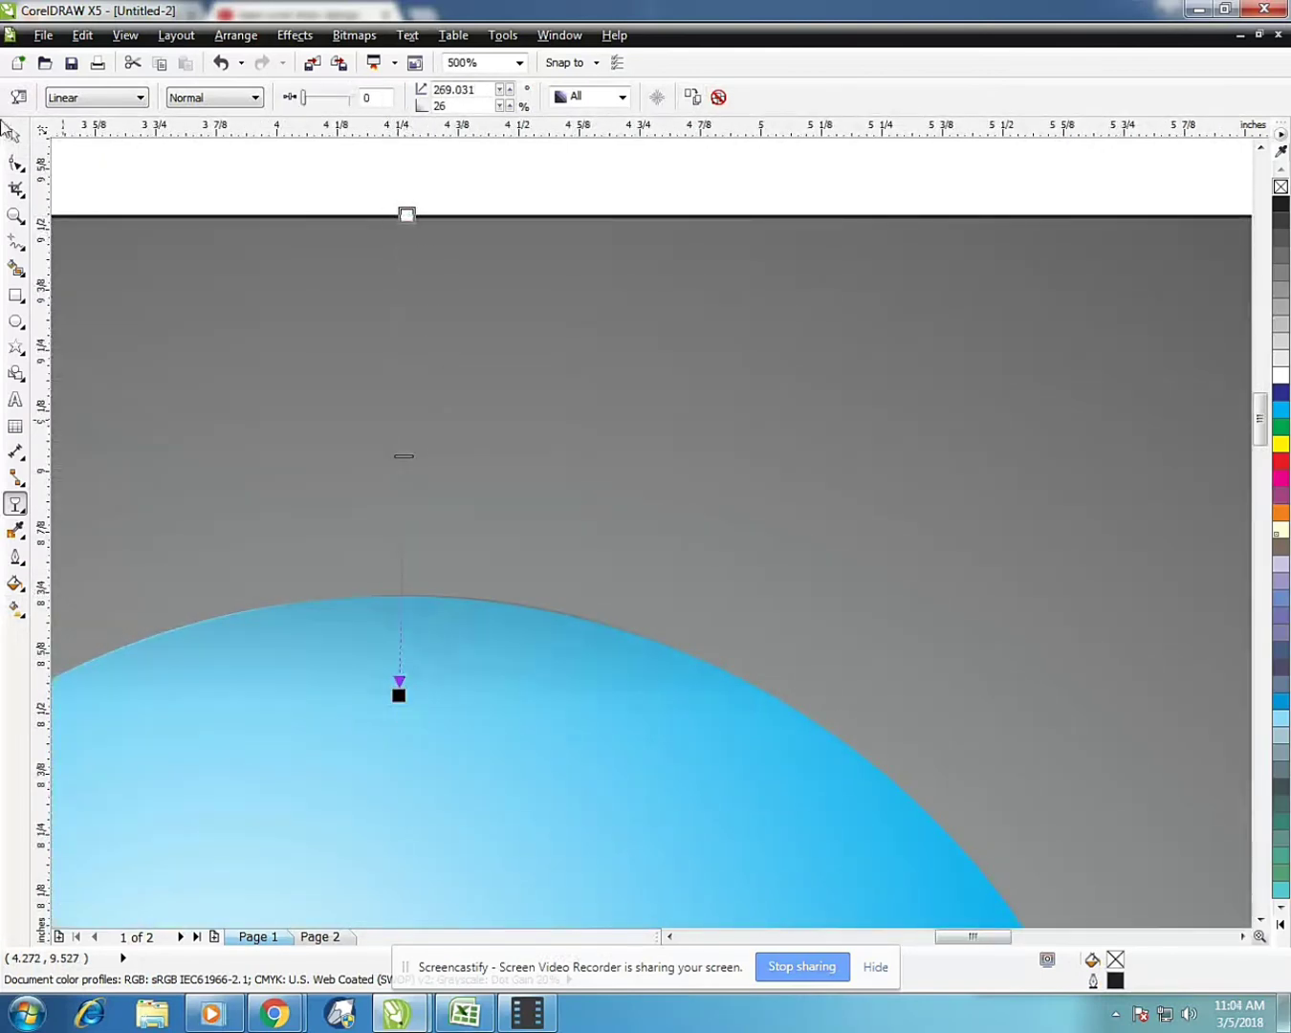
{"action": "left_click", "coordinate": [23, 135]}
{"action": "scroll", "coordinate": [225, 296], "scroll_direction": "down", "scroll_amount": 1}
{"action": "scroll", "coordinate": [1042, 464], "scroll_direction": "down", "scroll_amount": 2}
{"action": "scroll", "coordinate": [805, 438], "scroll_direction": "down", "scroll_amount": 3}
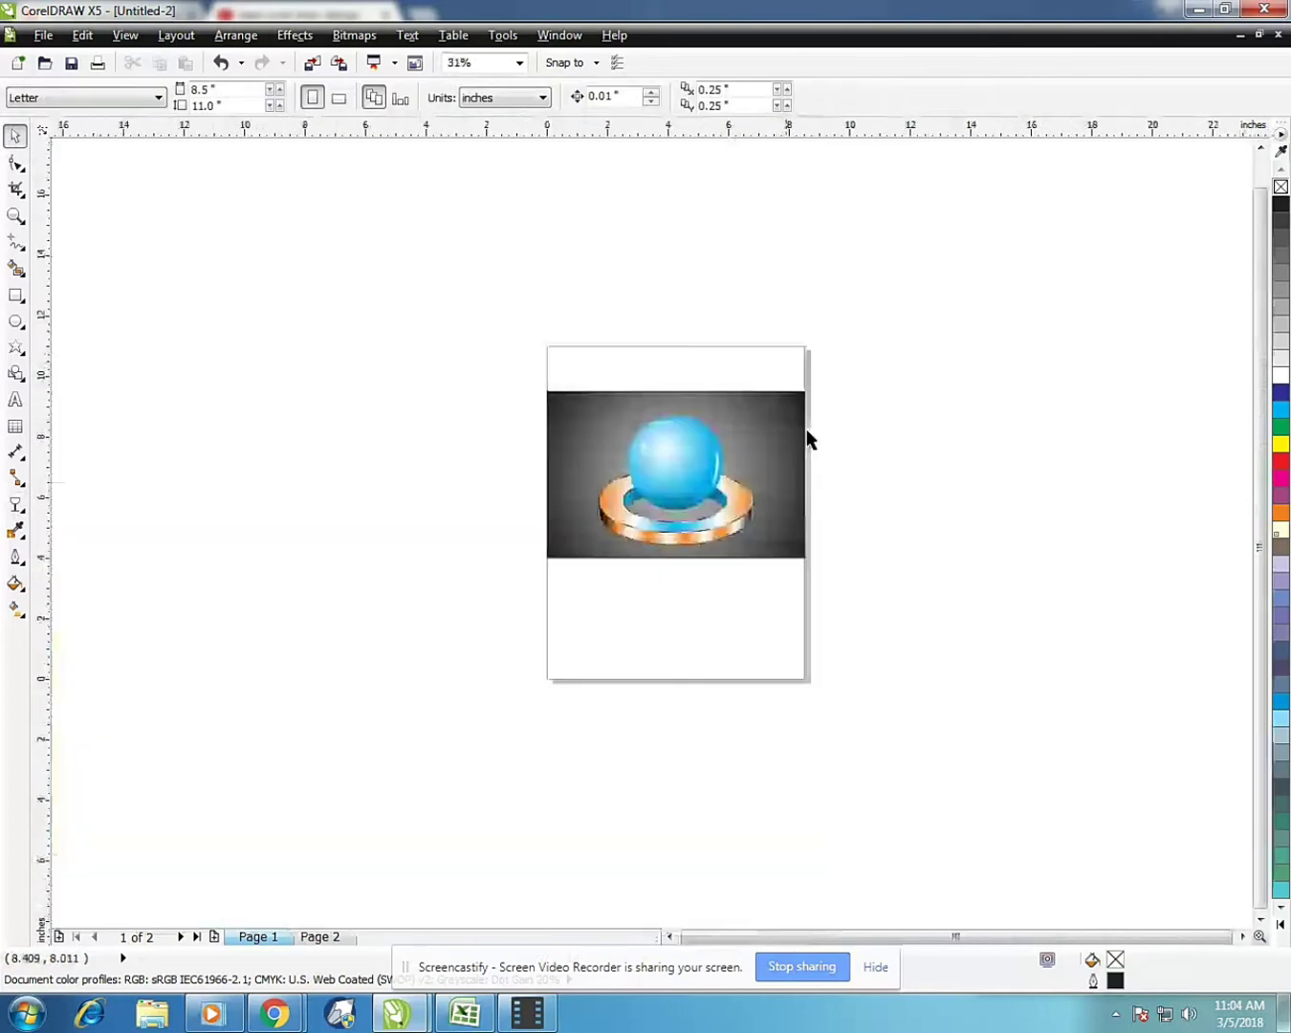
{"action": "scroll", "coordinate": [806, 438], "scroll_direction": "up", "scroll_amount": 3}
{"action": "scroll", "coordinate": [670, 353], "scroll_direction": "down", "scroll_amount": 1}
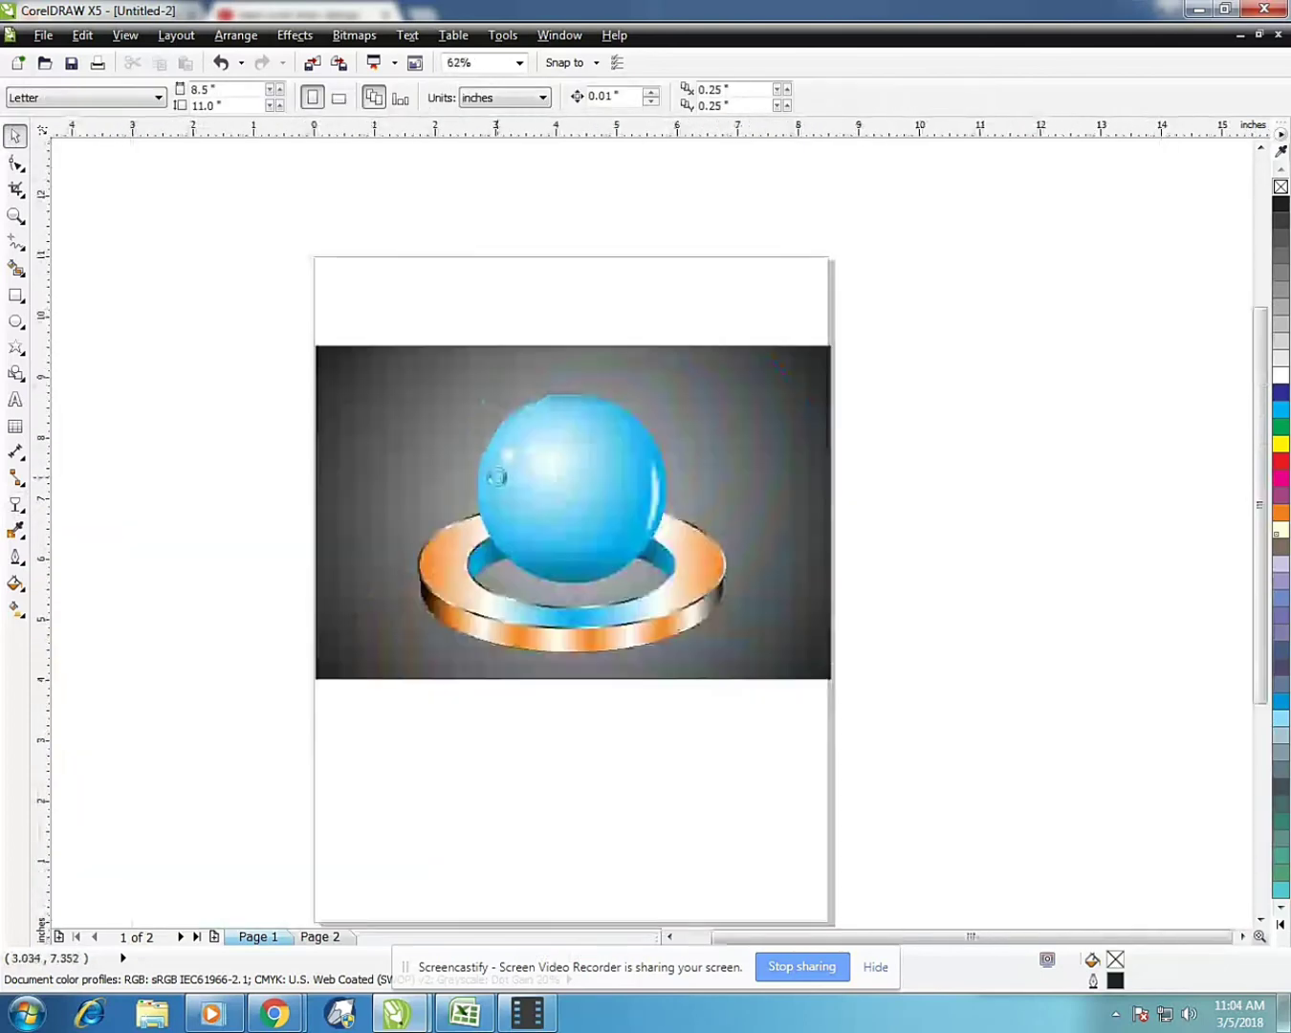